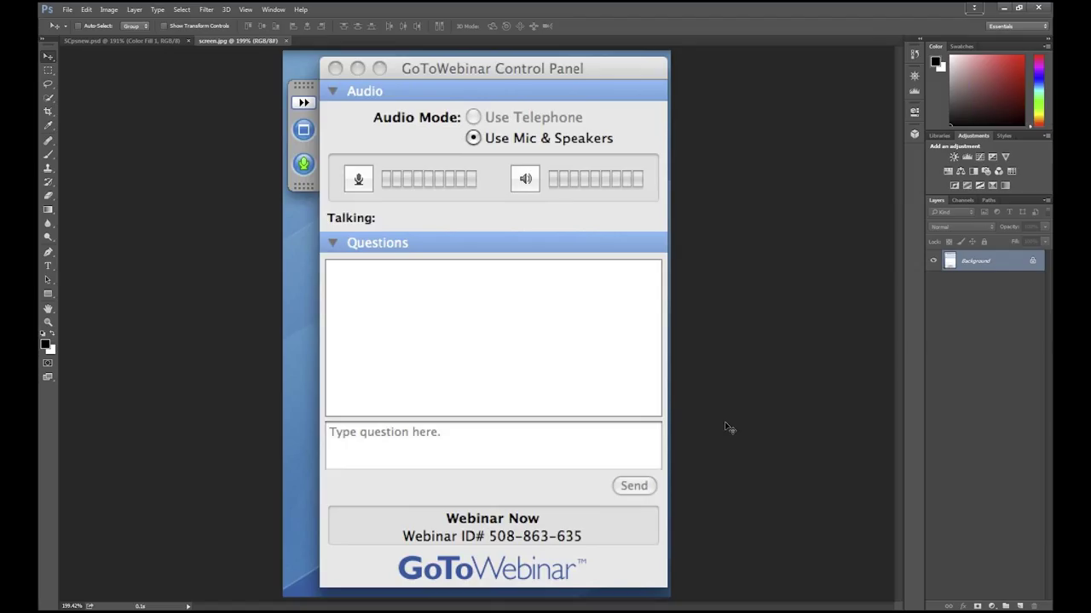
- Switch to the SCpsnew.psd RetouchPRO LIVE document in Photoshop
{"action": "left_click", "coordinate": [137, 40]}
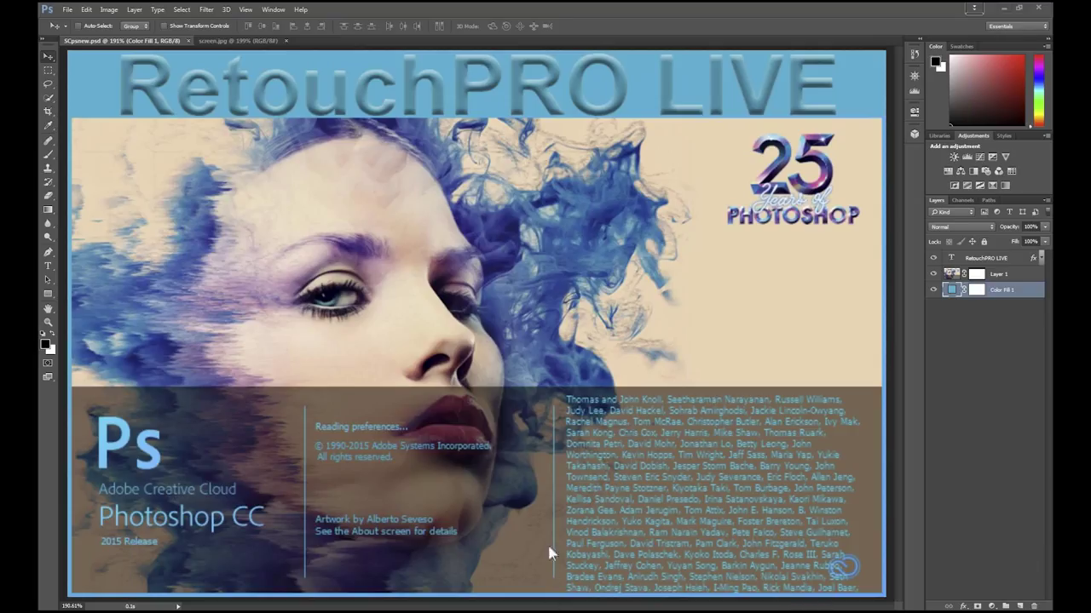
- Switch to Internet Explorer showing the RetouchPRO Paid Subscriptions page
{"action": "key", "text": "alt+Tab"}
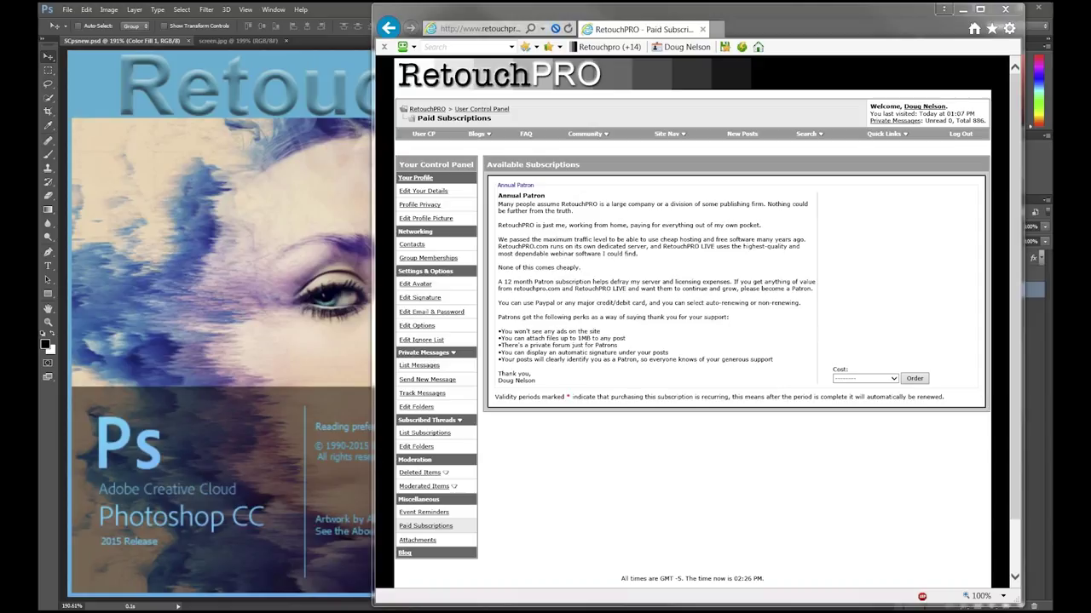
- Open the Site Nav dropdown, close it, then open it again
{"action": "left_click", "coordinate": [668, 136]}
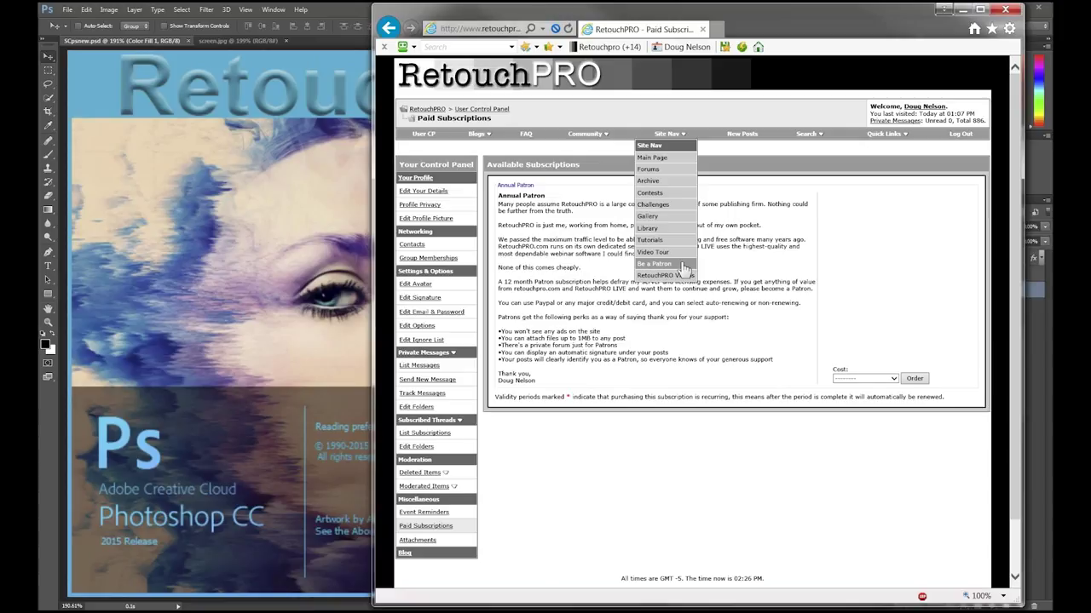
{"action": "left_click", "coordinate": [682, 475]}
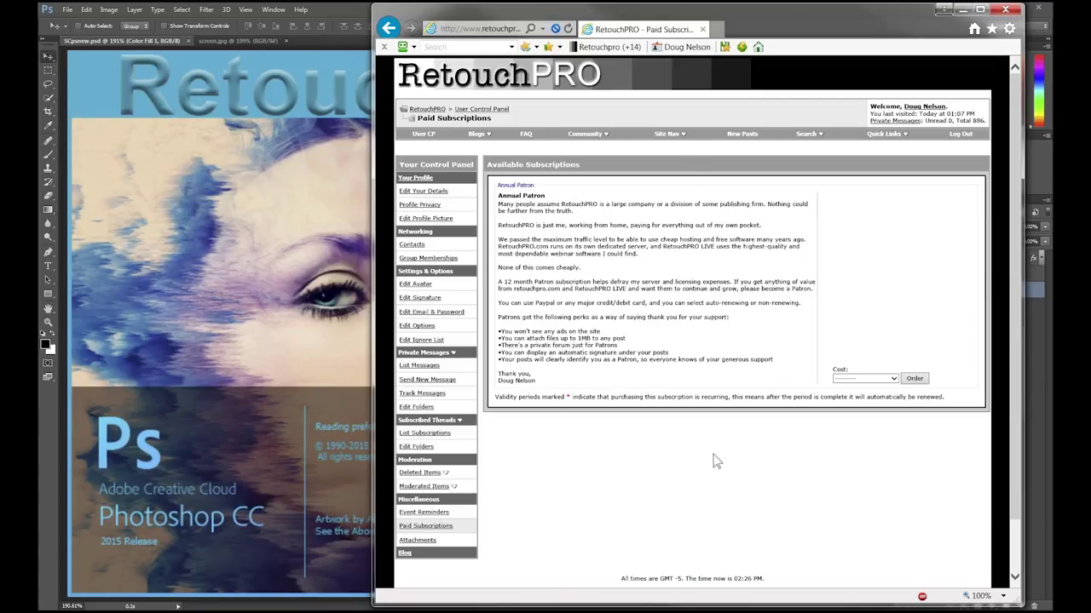
{"action": "left_click", "coordinate": [673, 136]}
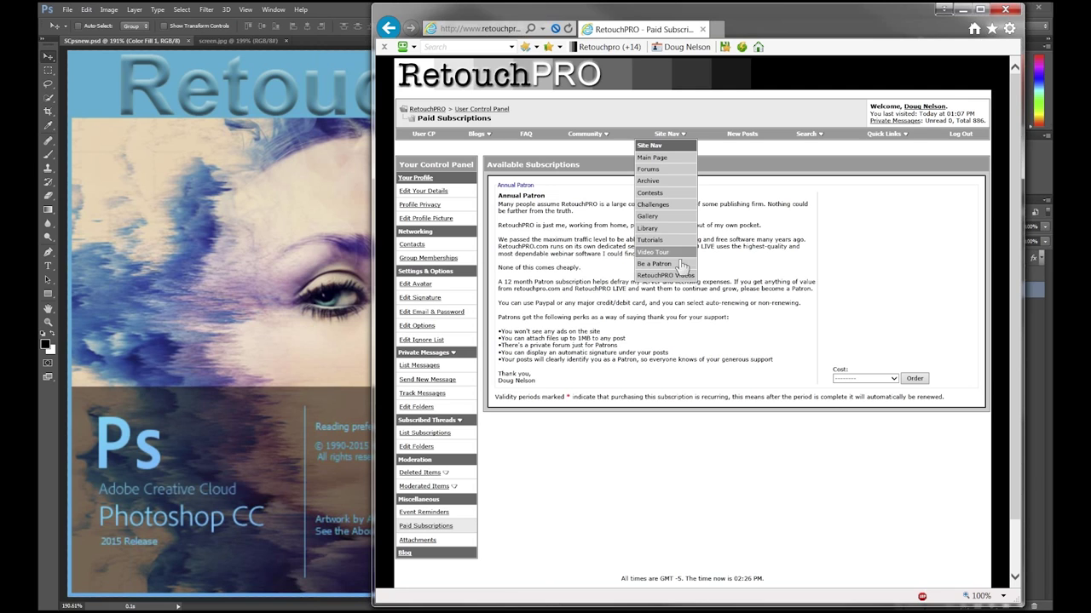
- Go to RetouchPRO Videos and scroll down through the instructors list and back up
{"action": "left_click", "coordinate": [681, 281]}
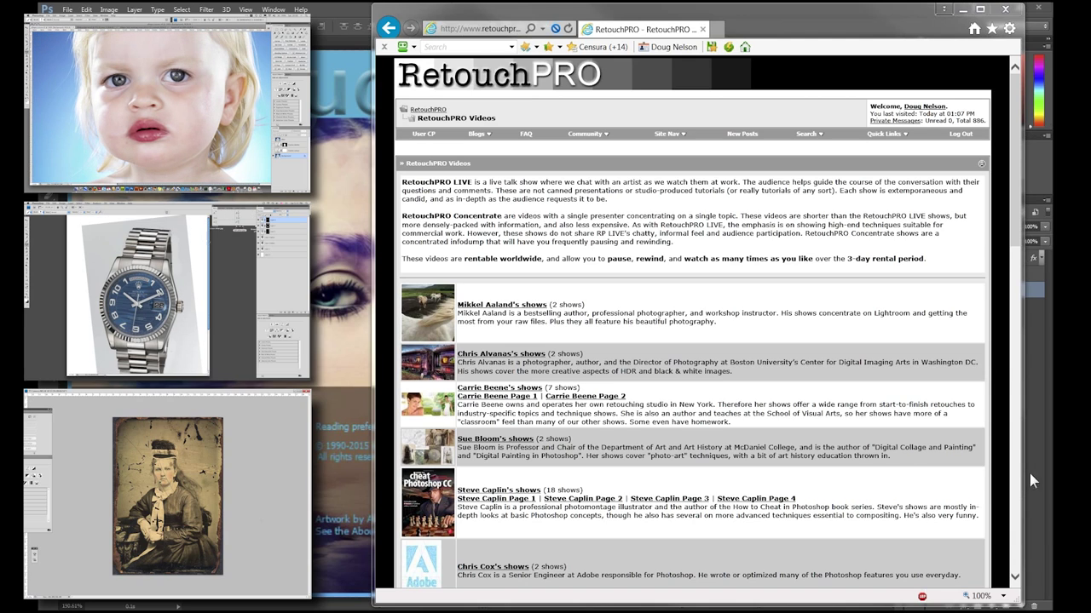
{"action": "scroll", "coordinate": [843, 450], "scroll_direction": "down", "scroll_amount": 3}
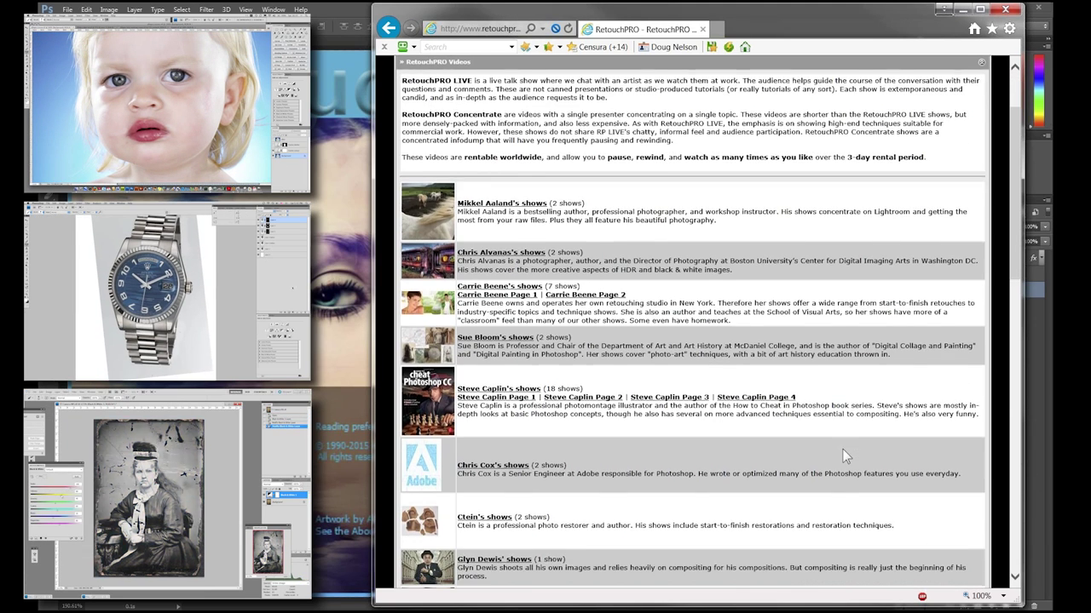
{"action": "scroll", "coordinate": [843, 449], "scroll_direction": "down", "scroll_amount": 3}
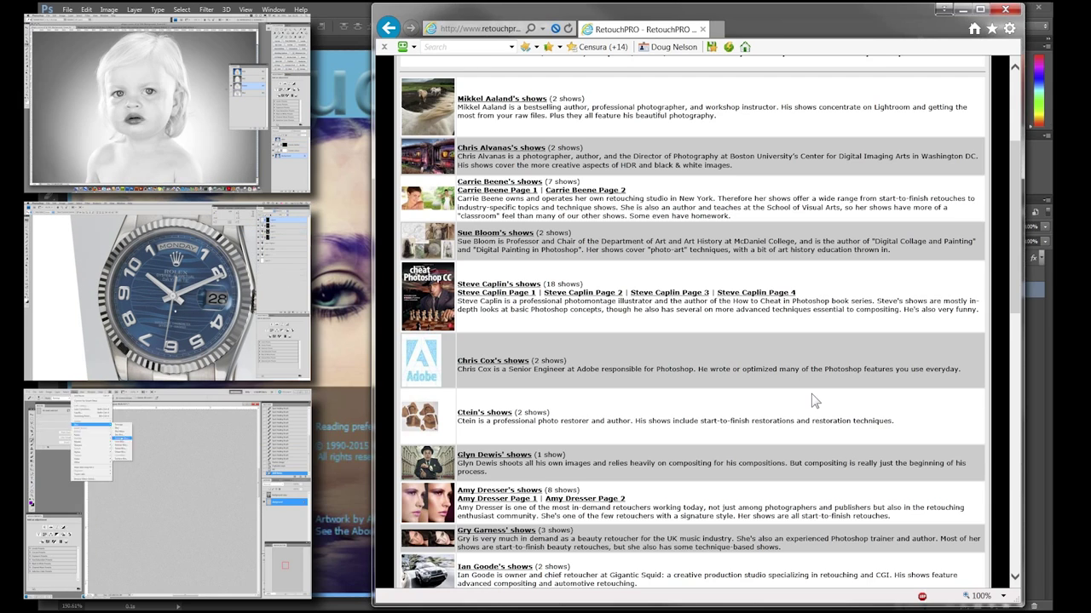
{"action": "scroll", "coordinate": [811, 394], "scroll_direction": "down", "scroll_amount": 4}
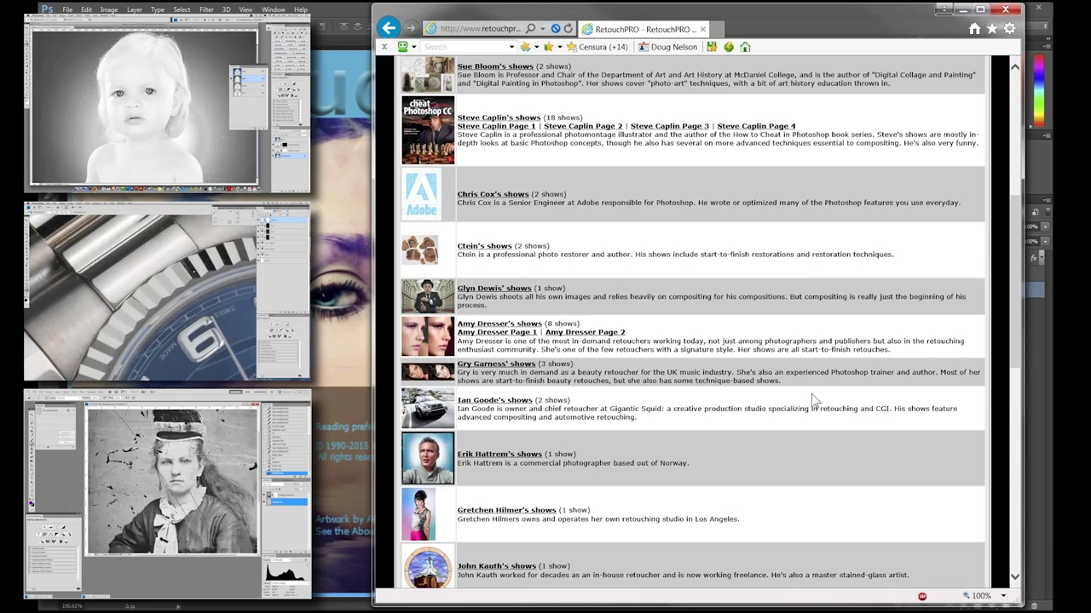
{"action": "scroll", "coordinate": [811, 395], "scroll_direction": "down", "scroll_amount": 2}
{"action": "scroll", "coordinate": [811, 395], "scroll_direction": "down", "scroll_amount": 2}
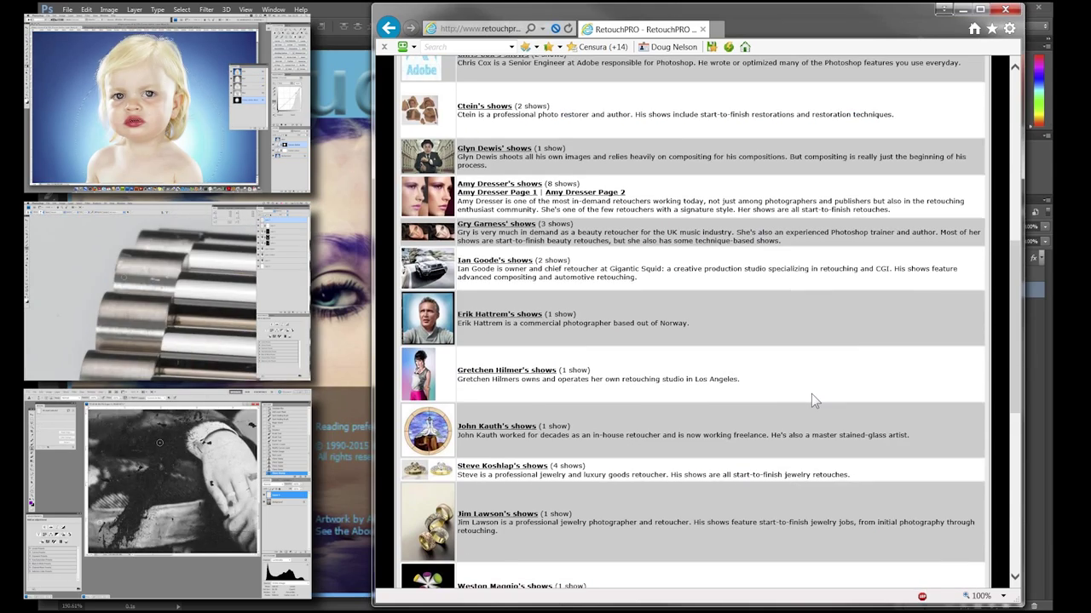
{"action": "scroll", "coordinate": [811, 394], "scroll_direction": "down", "scroll_amount": 5}
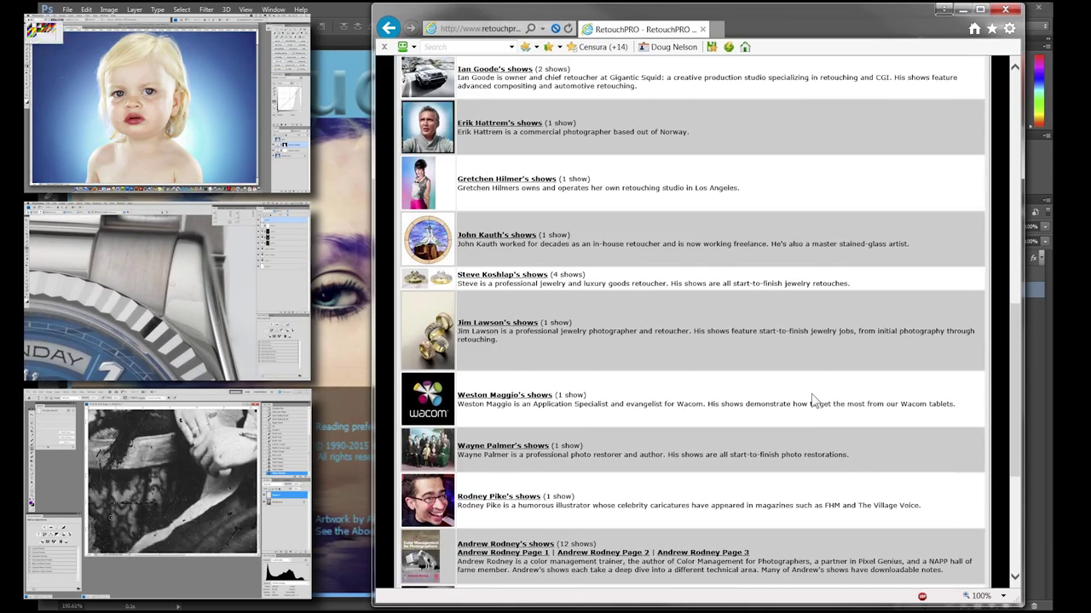
{"action": "scroll", "coordinate": [812, 394], "scroll_direction": "down", "scroll_amount": 3}
{"action": "scroll", "coordinate": [811, 393], "scroll_direction": "down", "scroll_amount": 2}
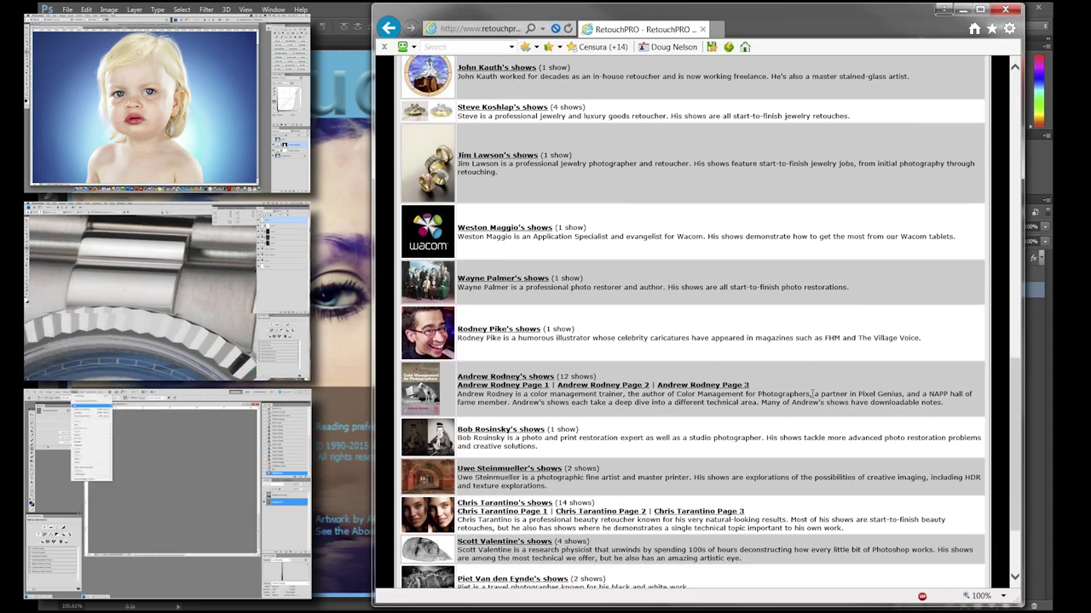
{"action": "scroll", "coordinate": [811, 394], "scroll_direction": "down", "scroll_amount": 3}
{"action": "scroll", "coordinate": [811, 394], "scroll_direction": "up", "scroll_amount": 1}
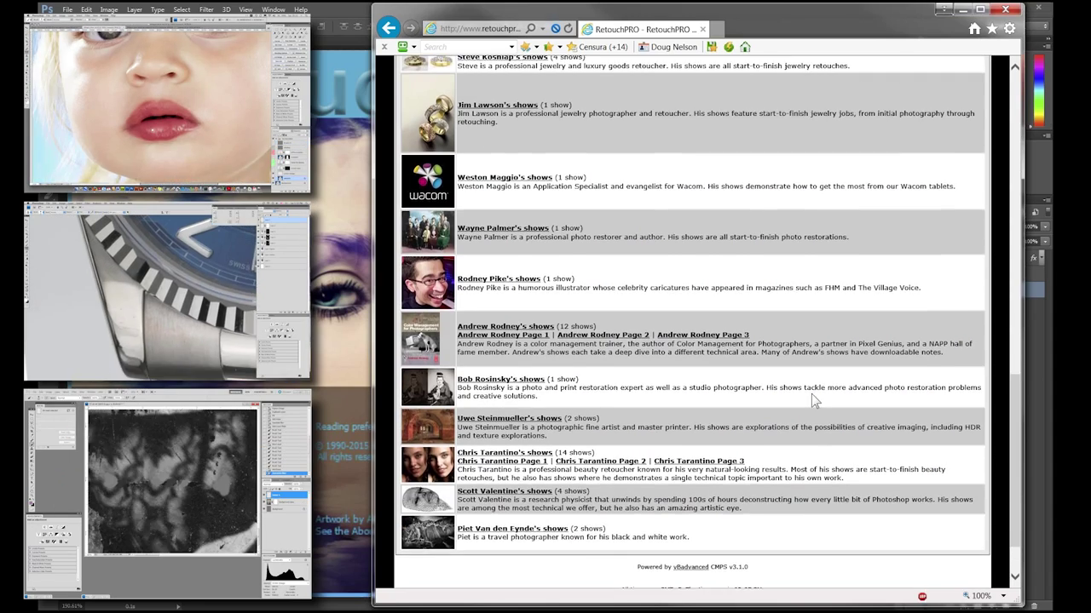
{"action": "scroll", "coordinate": [811, 394], "scroll_direction": "up", "scroll_amount": 7}
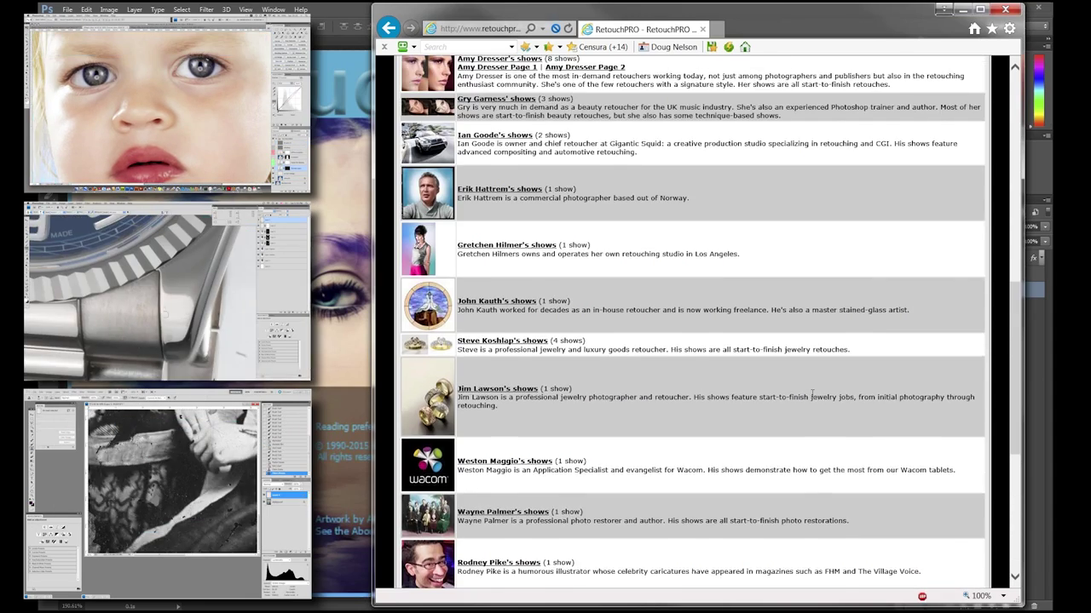
{"action": "scroll", "coordinate": [812, 394], "scroll_direction": "up", "scroll_amount": 5}
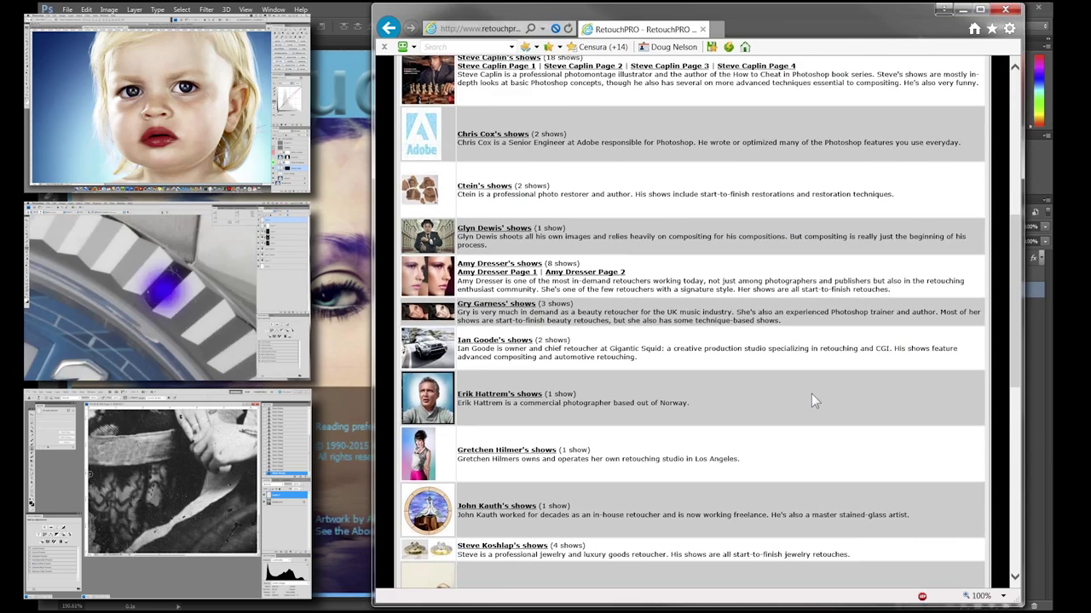
{"action": "scroll", "coordinate": [812, 399], "scroll_direction": "up", "scroll_amount": 4}
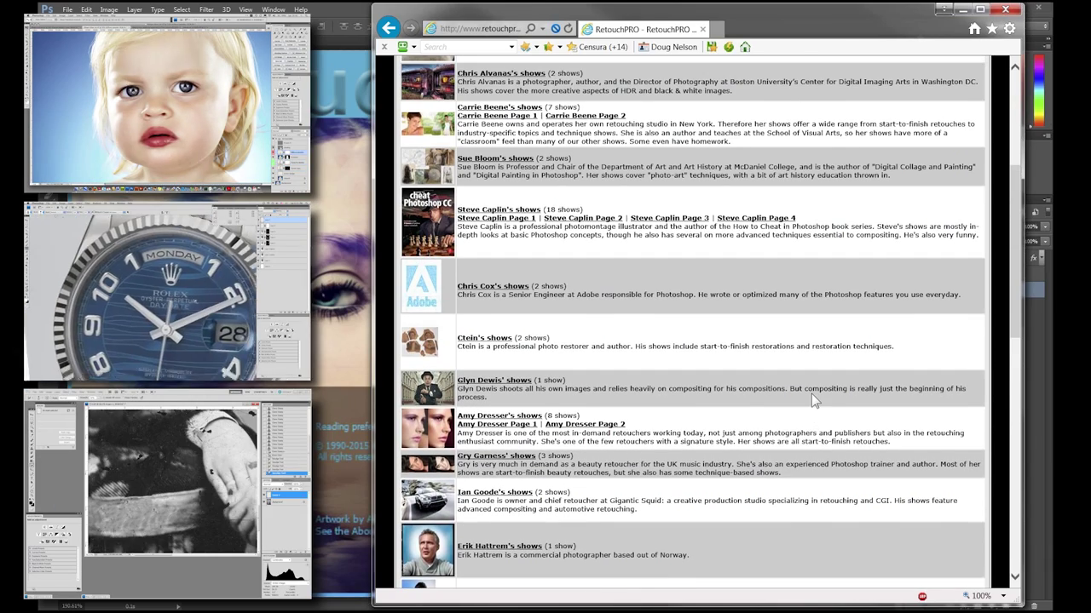
{"action": "scroll", "coordinate": [811, 394], "scroll_direction": "up", "scroll_amount": 2}
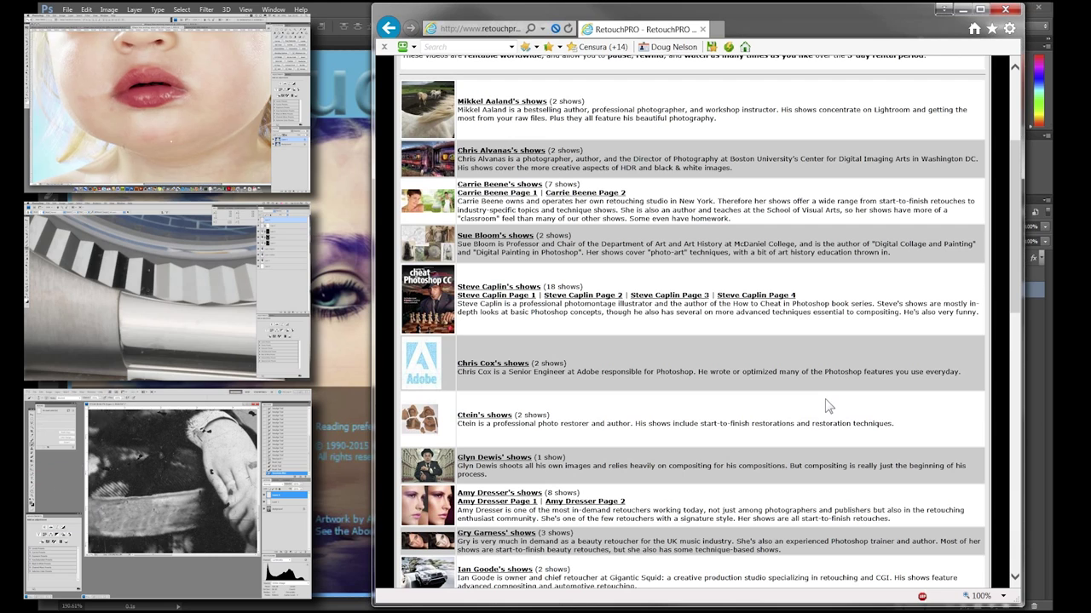
- Scroll back to the top of the RetouchPRO instructors list
{"action": "scroll", "coordinate": [825, 398], "scroll_direction": "up", "scroll_amount": 1}
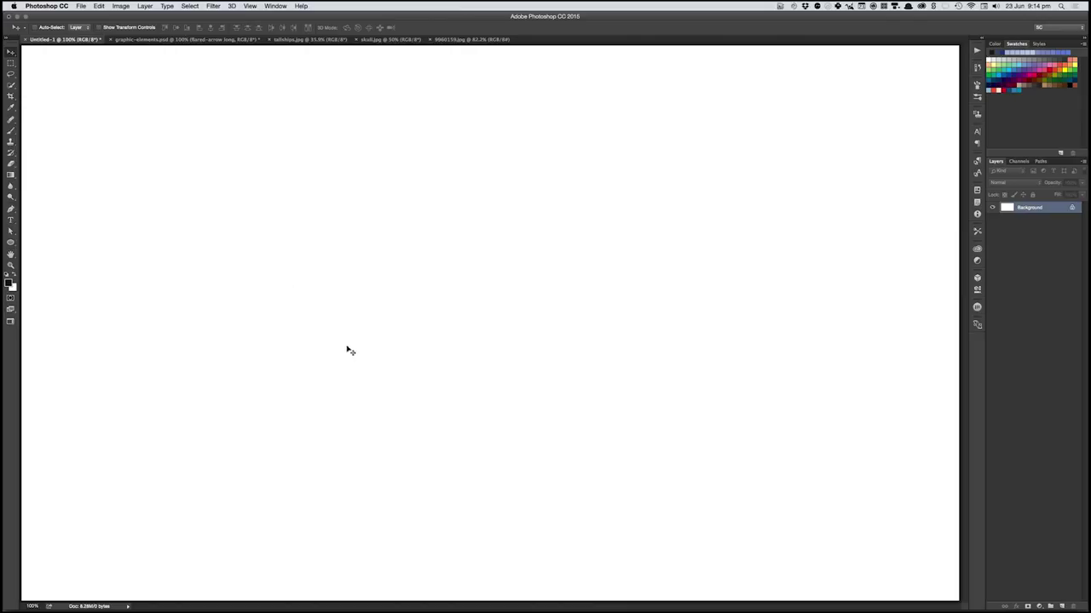
- Create a new Artboard-type document at the Web minimum 1024 × 768 size
{"action": "left_click", "coordinate": [81, 6]}
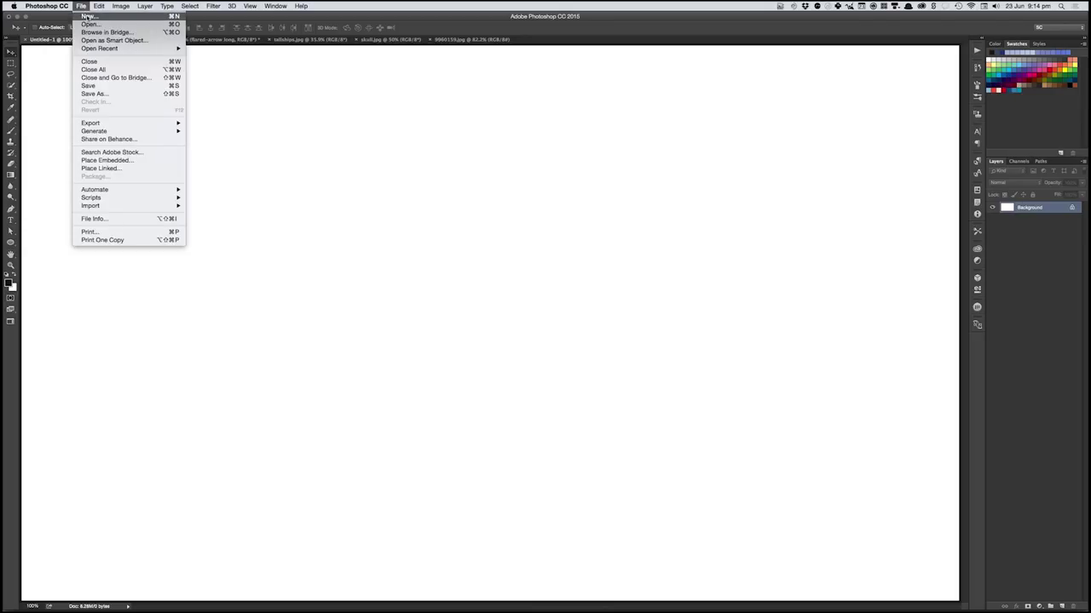
{"action": "left_click", "coordinate": [87, 17]}
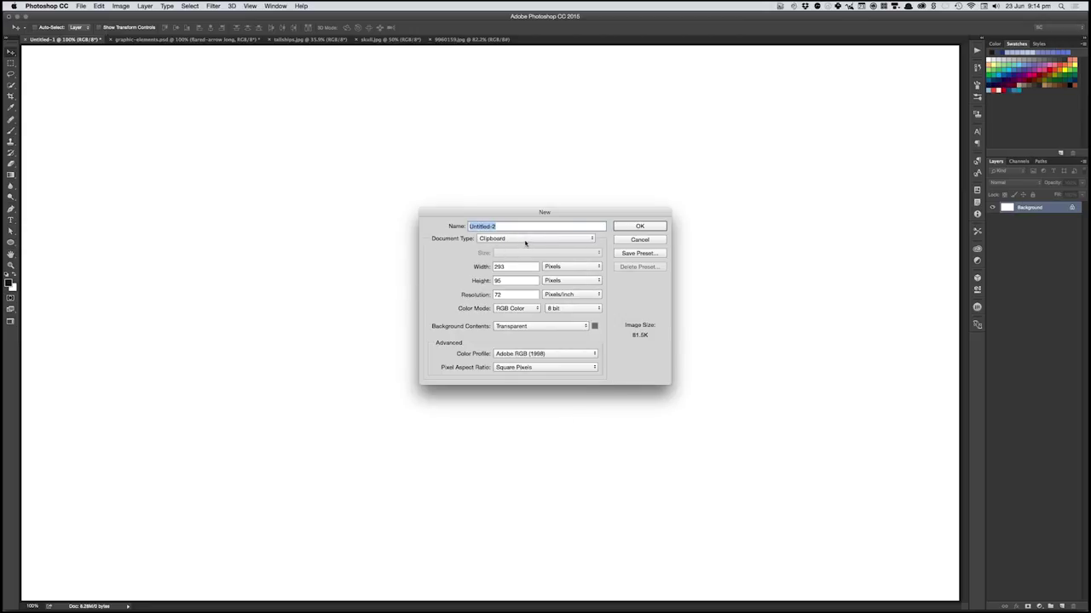
{"action": "left_click", "coordinate": [525, 244]}
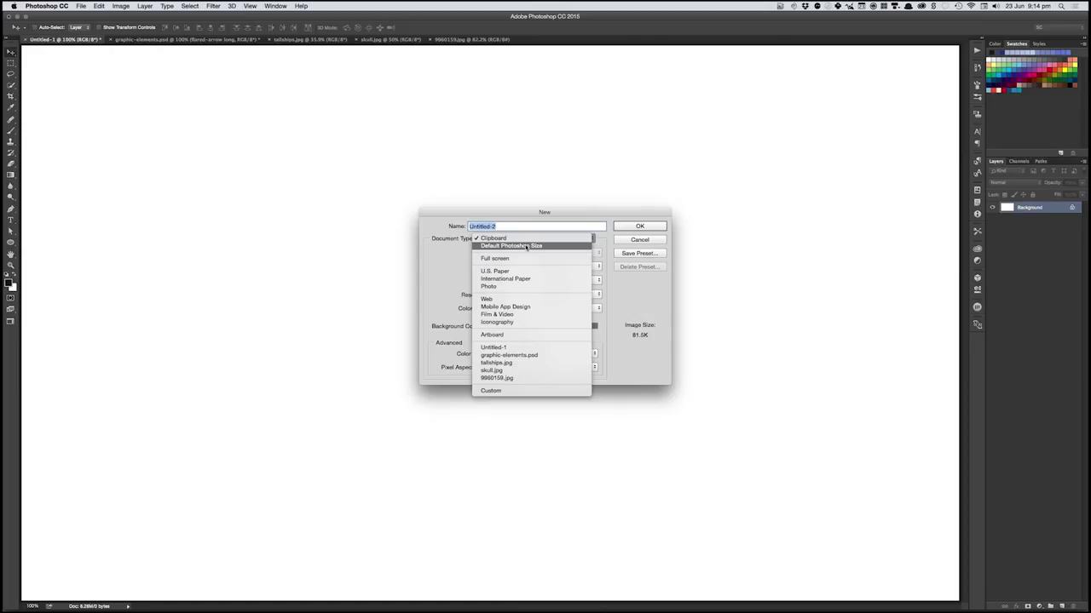
{"action": "left_click", "coordinate": [522, 330]}
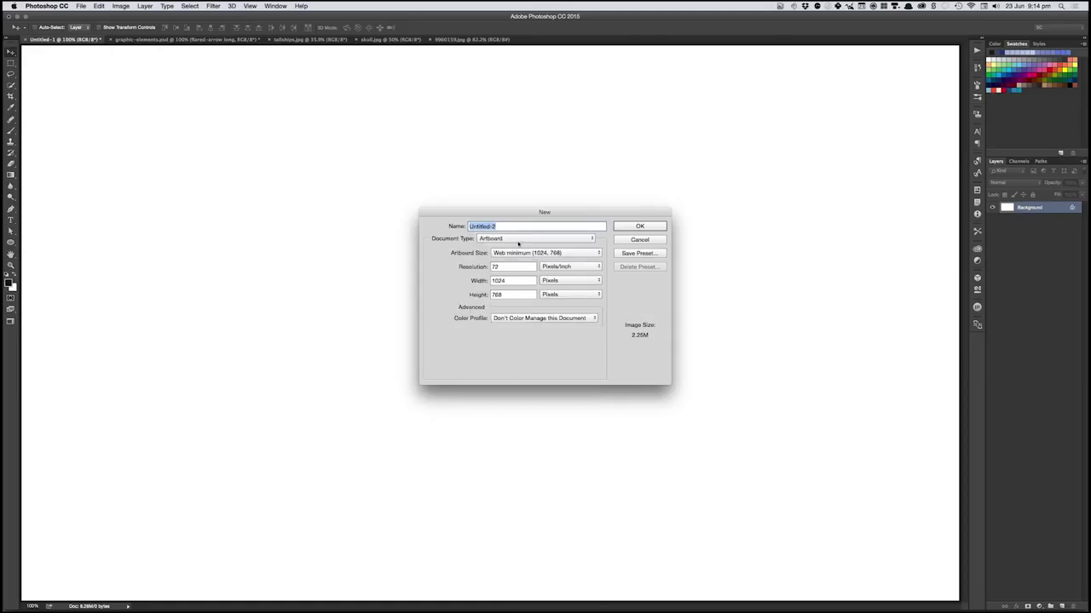
{"action": "left_click", "coordinate": [572, 255]}
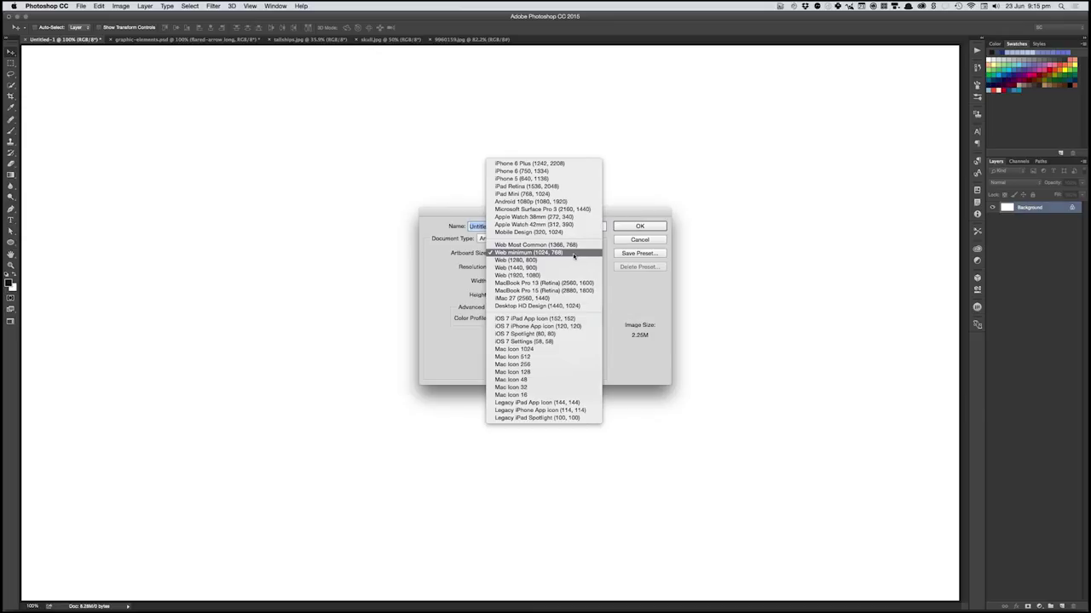
{"action": "left_click", "coordinate": [574, 254]}
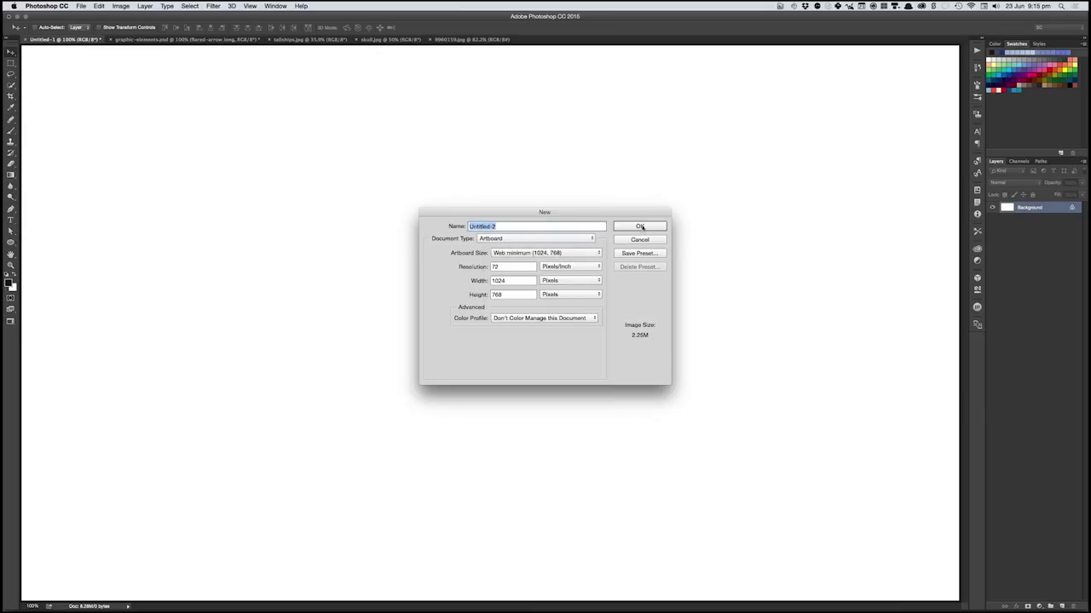
{"action": "left_click", "coordinate": [639, 227]}
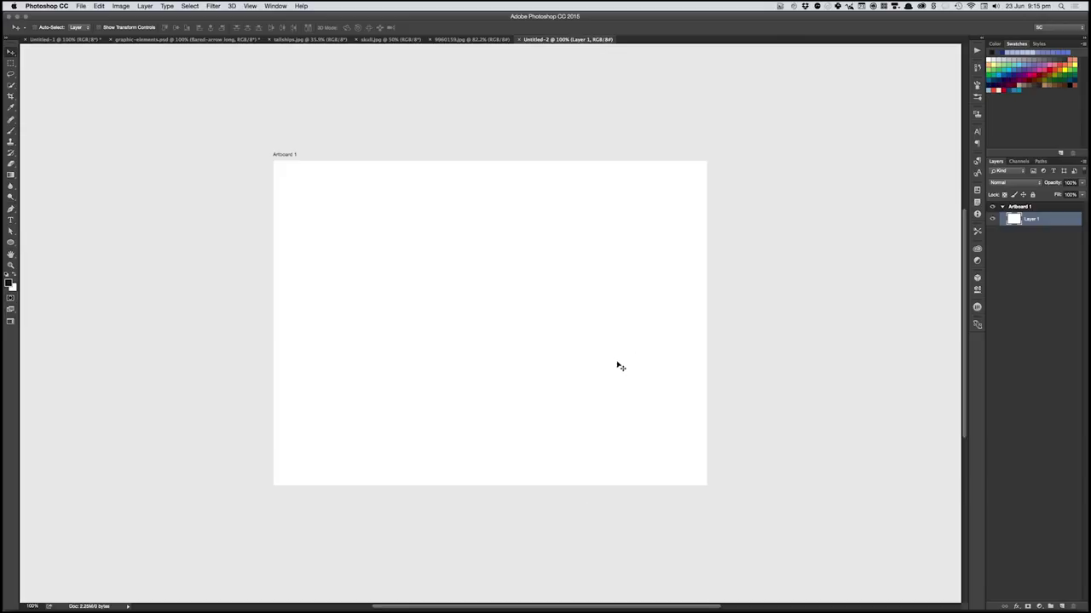
- Add centre-aligned 'RetouchPRO' text at the artboard centre and fill it dark blue
{"action": "key", "text": "t"}
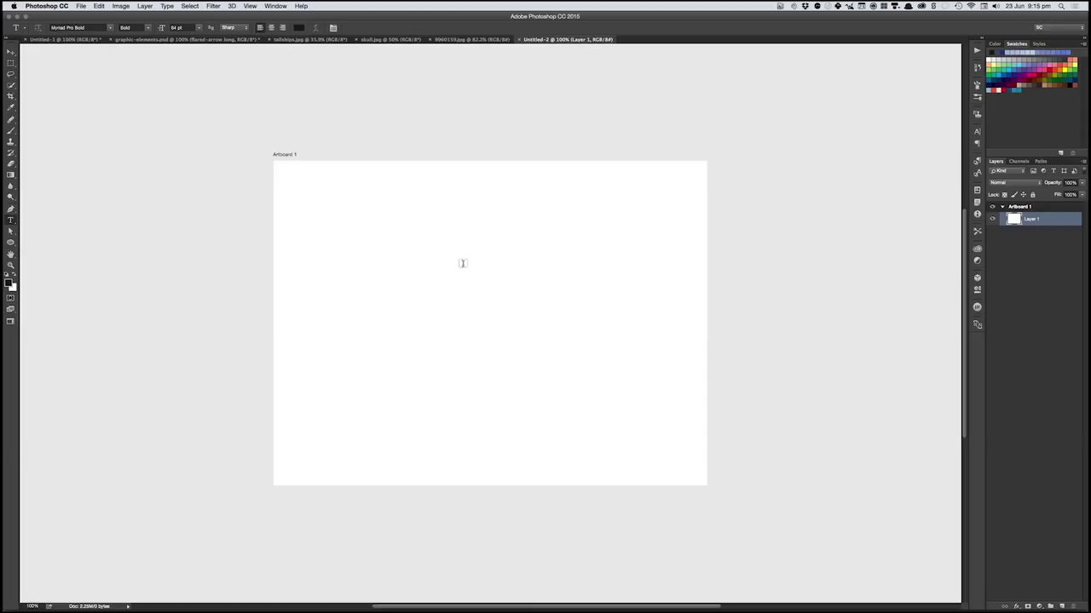
{"action": "left_click", "coordinate": [271, 27]}
{"action": "left_click", "coordinate": [482, 273]}
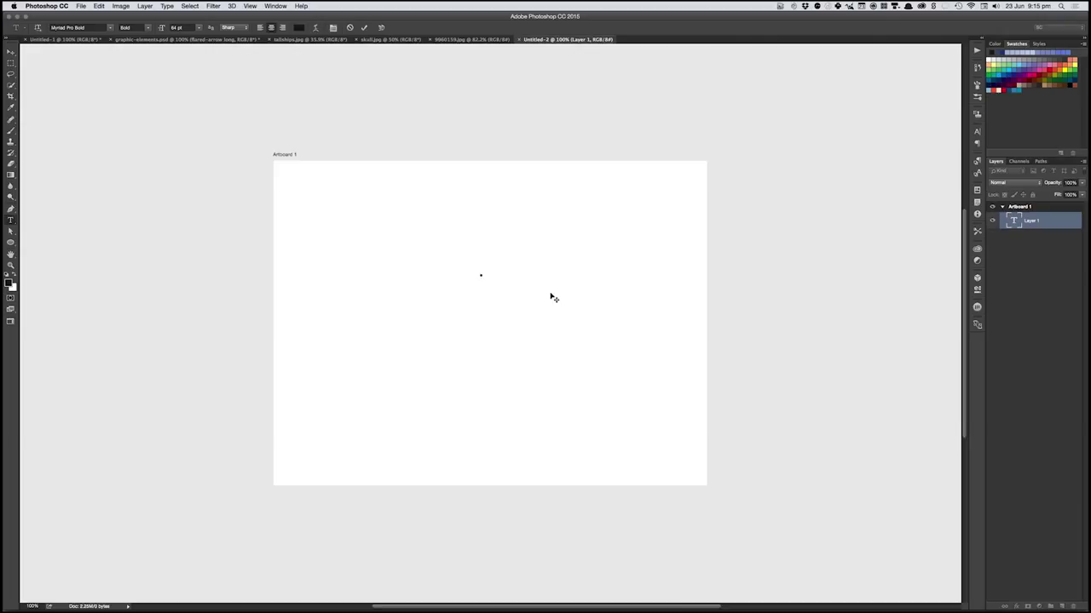
{"action": "type", "text": "Retouch"}
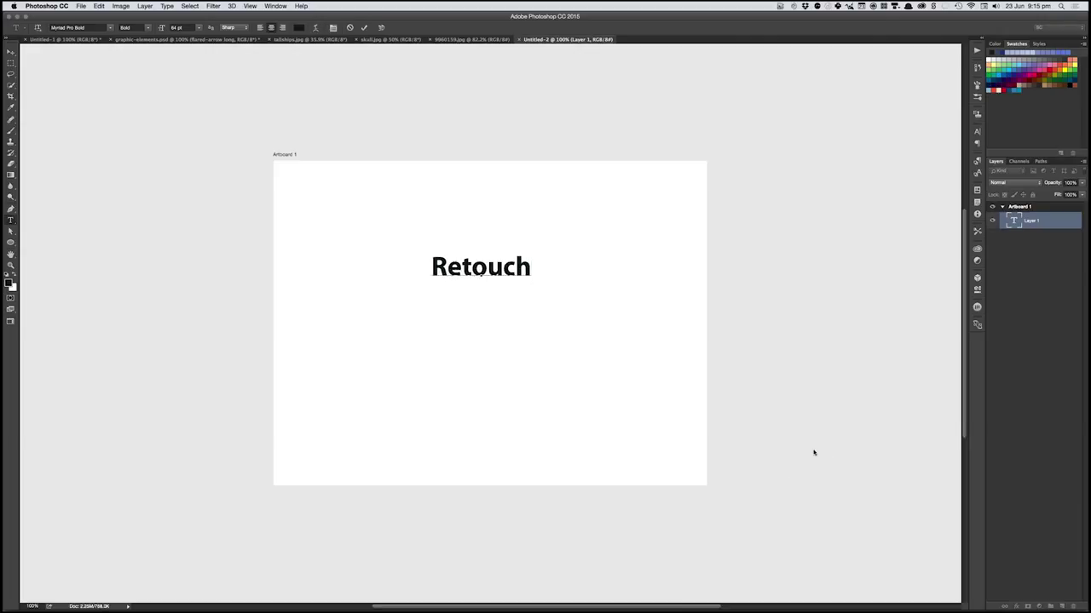
{"action": "type", "text": "PRO"}
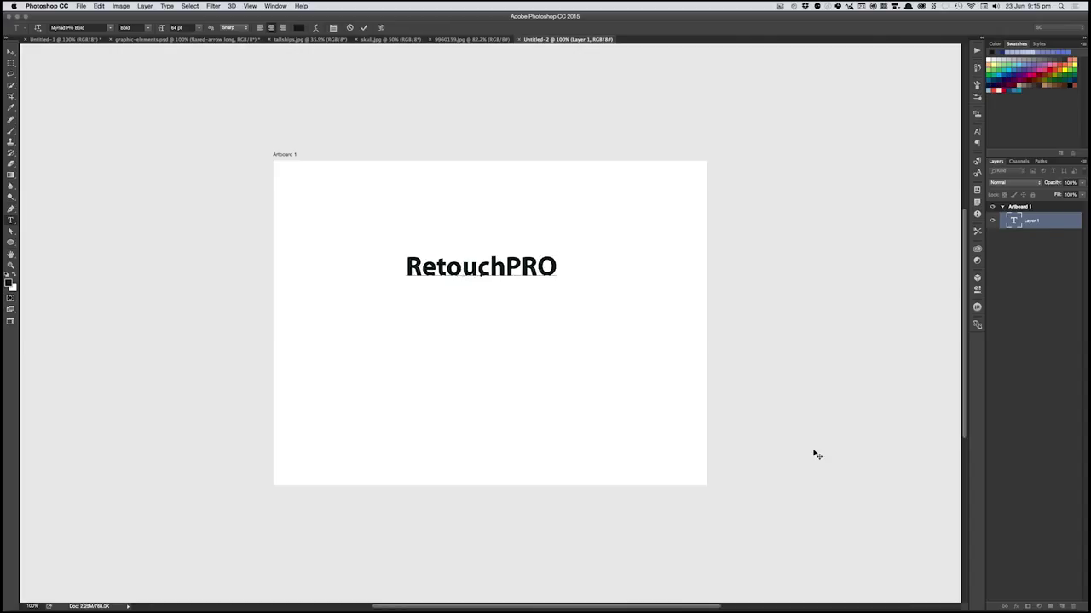
{"action": "left_click", "coordinate": [816, 455]}
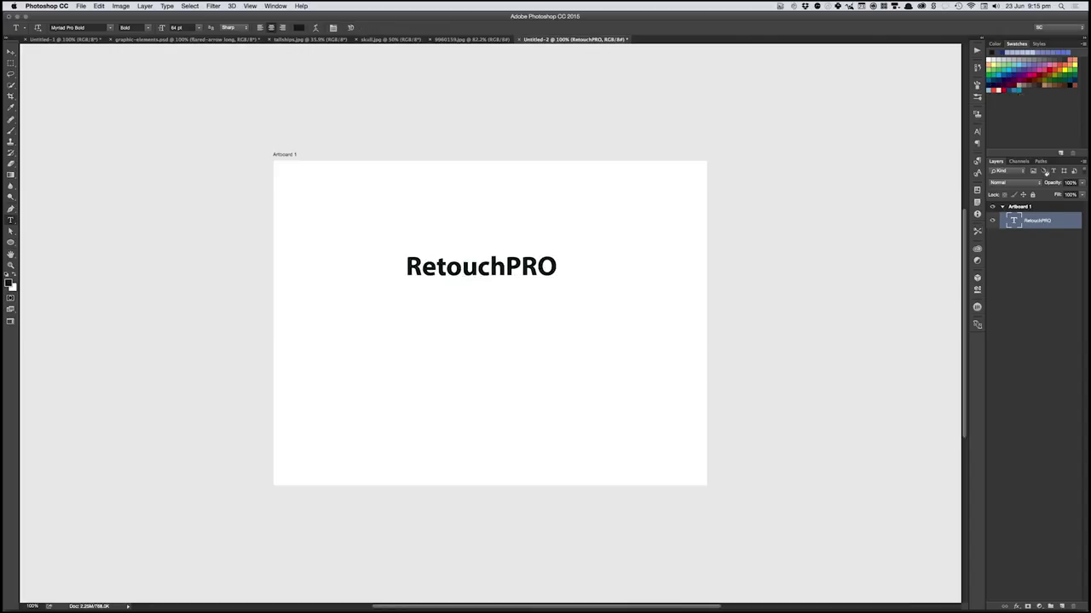
{"action": "left_click", "coordinate": [1010, 75]}
{"action": "key", "text": "alt+BackSpace"}
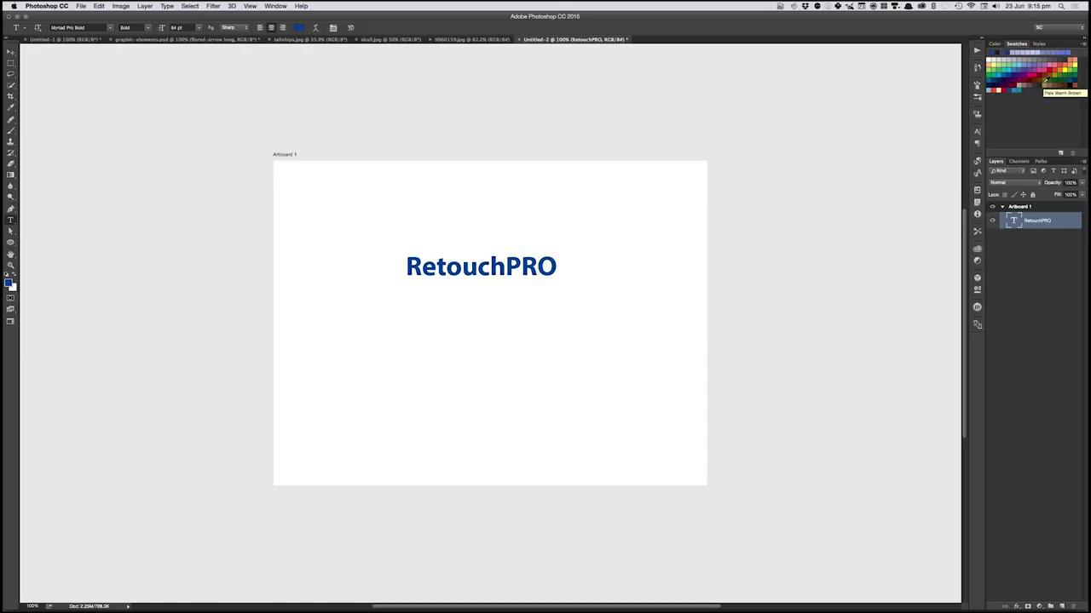
- Warp the text with the Arc style and scale it up with Free Transform
{"action": "left_click", "coordinate": [315, 29]}
{"action": "left_click", "coordinate": [519, 258]}
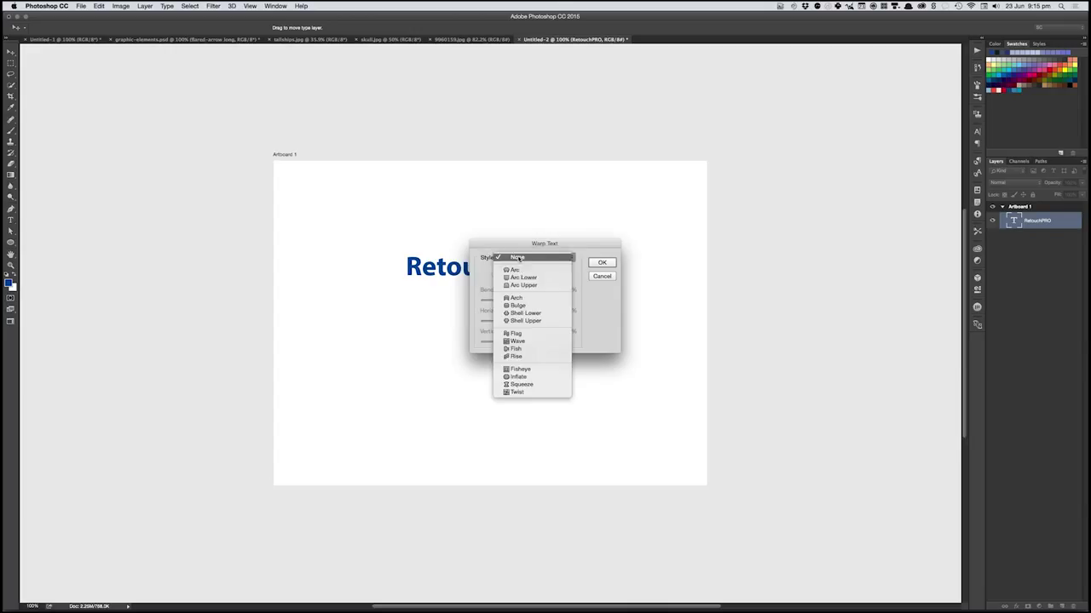
{"action": "left_click", "coordinate": [544, 274]}
{"action": "left_click", "coordinate": [602, 263]}
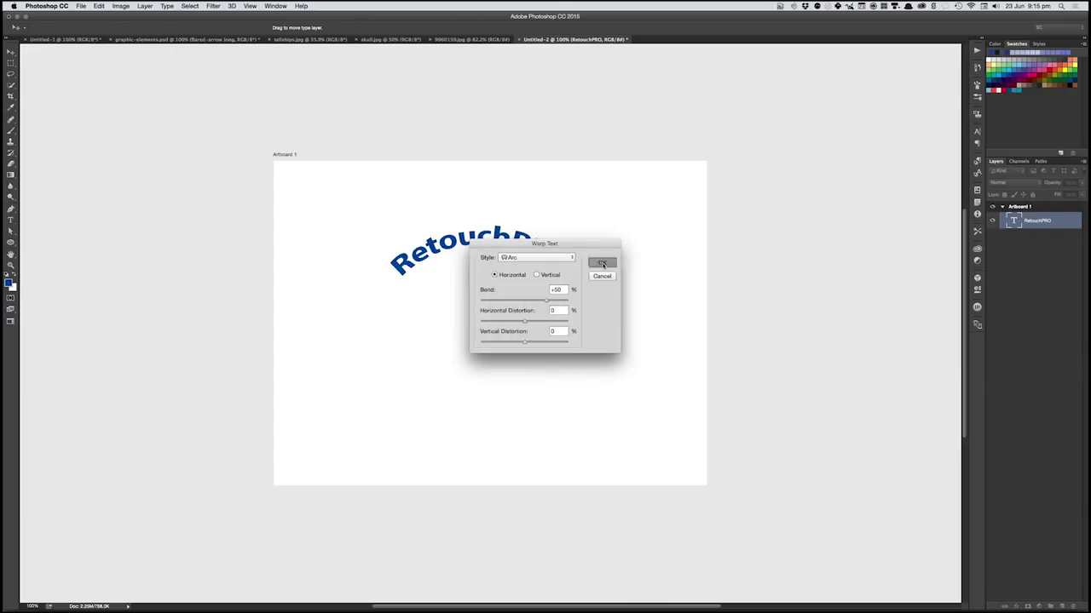
{"action": "key", "text": "ctrl+t"}
{"action": "left_click_drag", "start_coordinate": [580, 205], "coordinate": [622, 187]}
{"action": "key", "text": "Return"}
{"action": "key", "text": "u"}
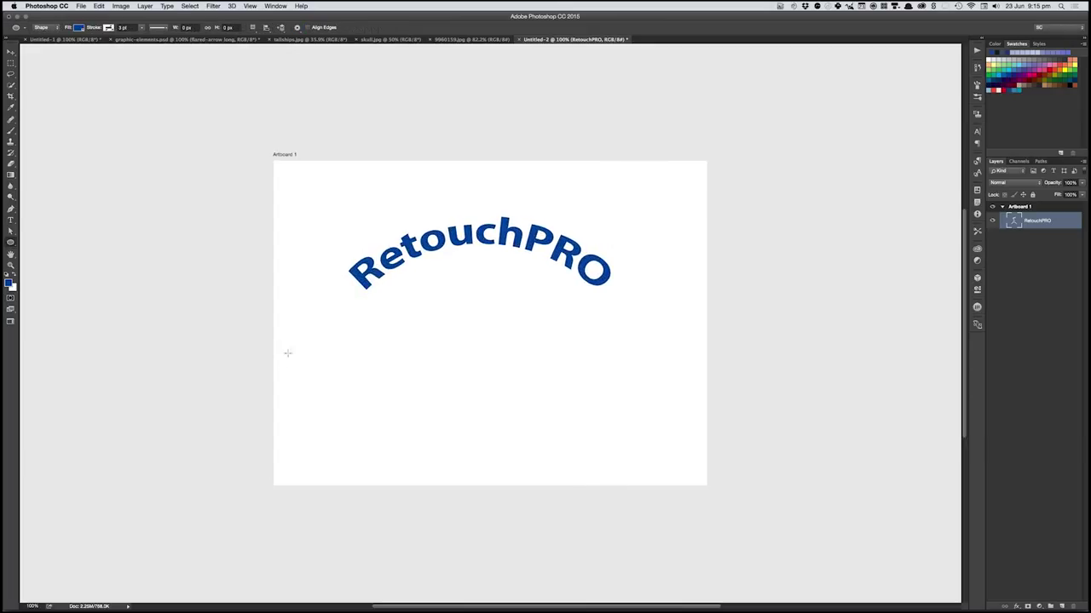
- Draw a large red-filled ellipse, about 824 × 496 px, below the arced text
{"action": "left_click", "coordinate": [1049, 66]}
{"action": "left_click_drag", "start_coordinate": [475, 361], "coordinate": [614, 252]}
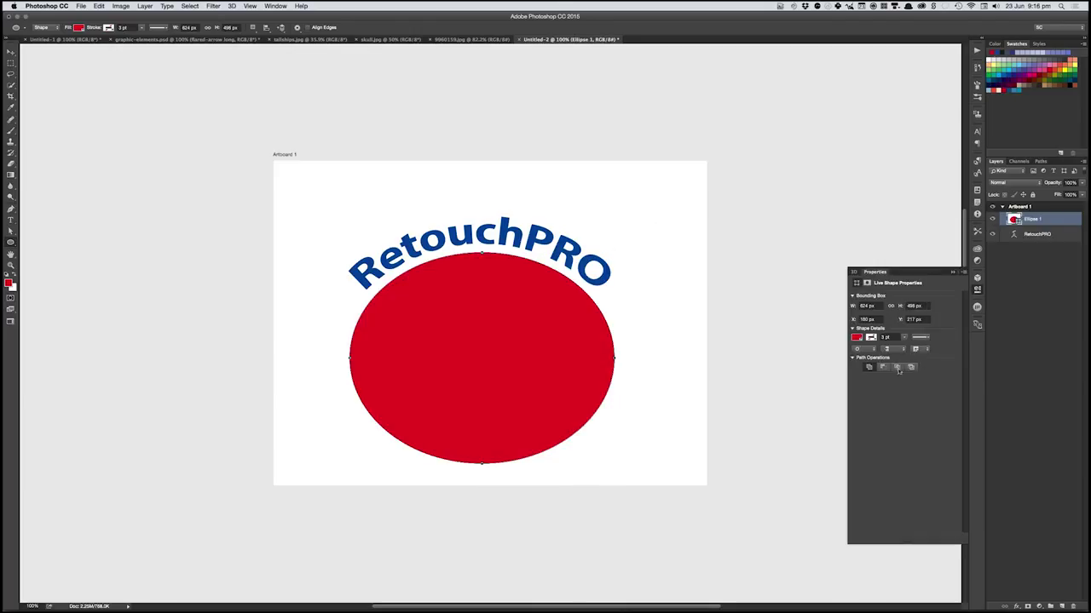
{"action": "key", "text": "Return"}
- Select both the RetouchPRO text layer and the Ellipse 1 layer
{"action": "key", "text": "v"}
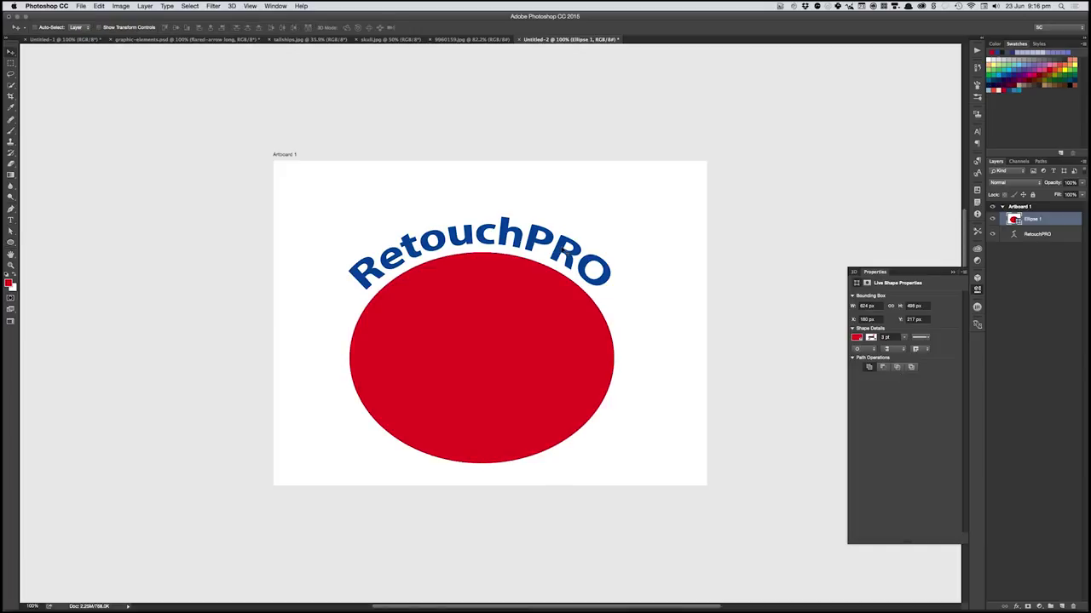
{"action": "left_click", "coordinate": [563, 251]}
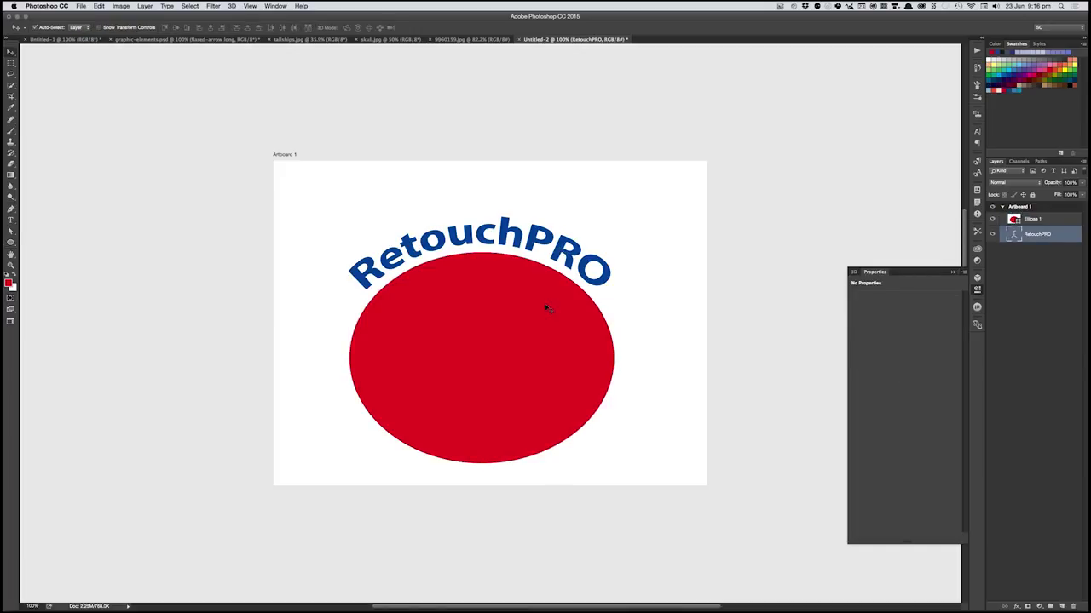
{"action": "left_click", "coordinate": [548, 310], "text": "shift"}
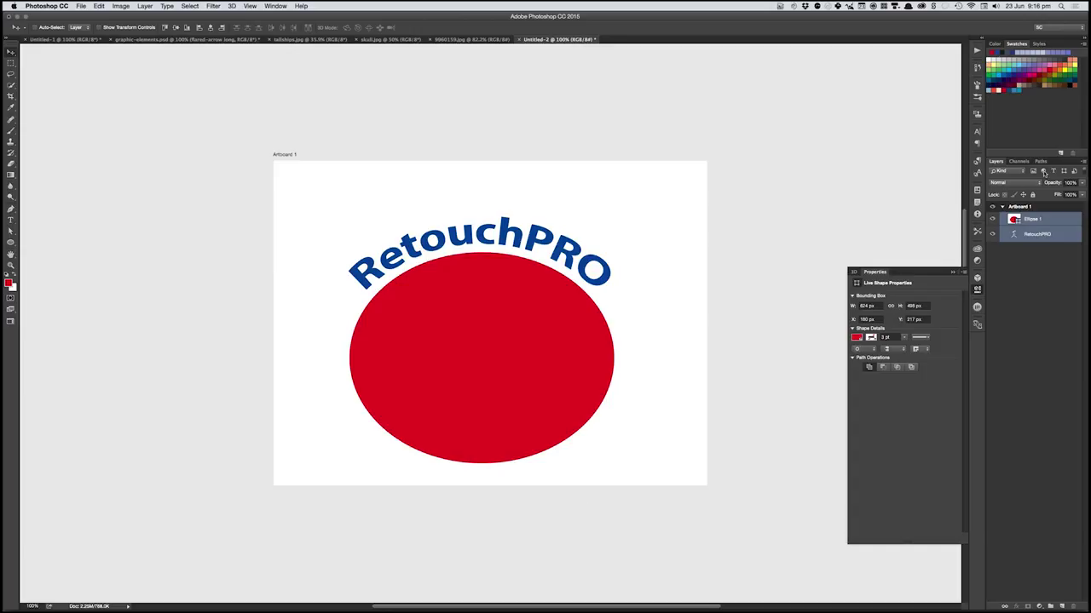
- Convert the text and ellipse layers into one smart object, then close Properties
{"action": "left_click", "coordinate": [1084, 162]}
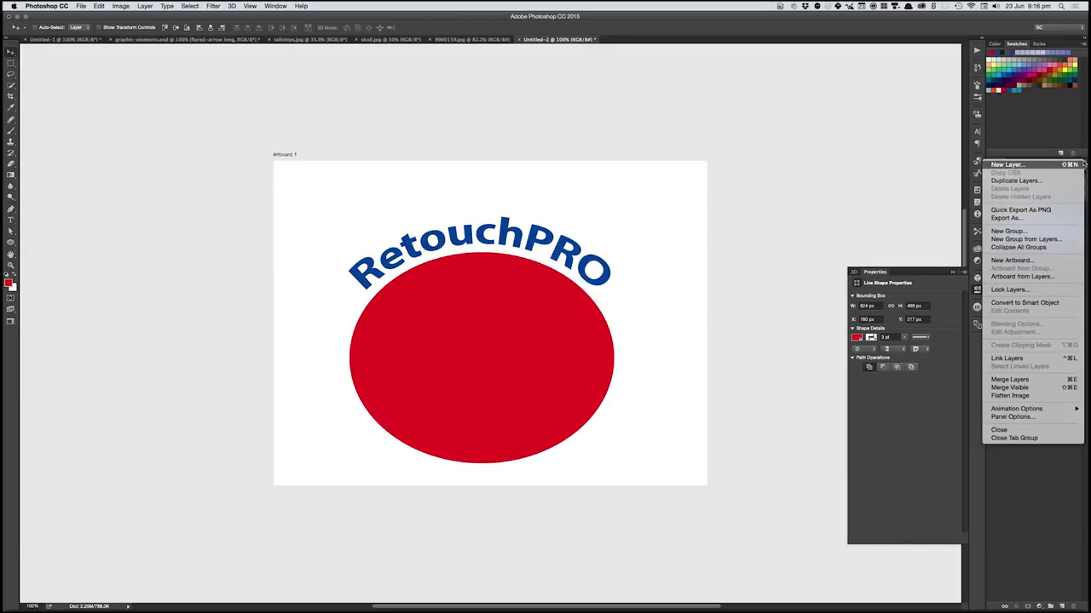
{"action": "left_click", "coordinate": [993, 303]}
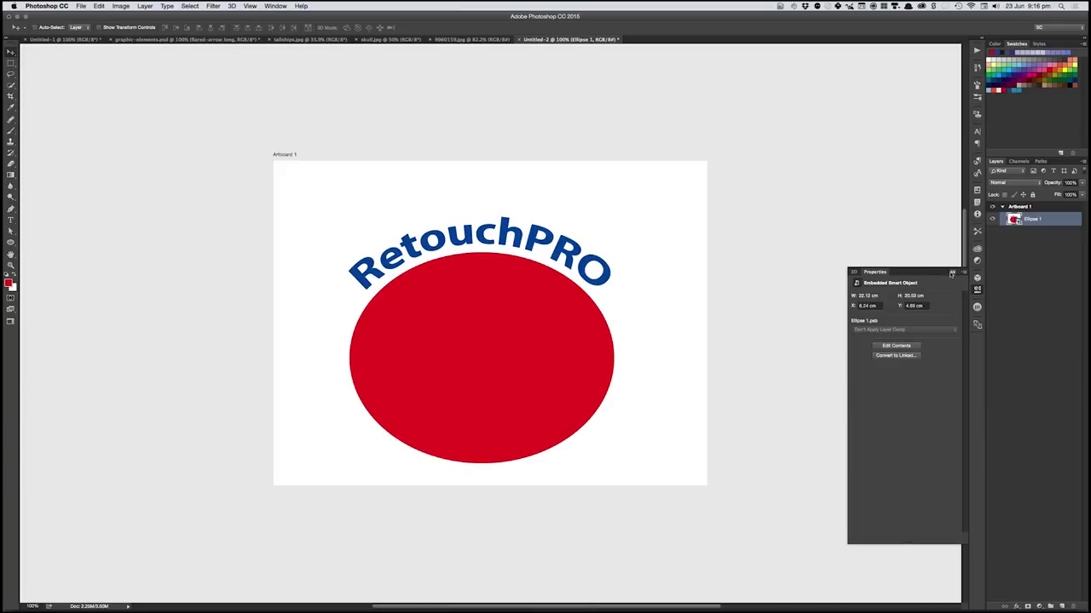
{"action": "left_click", "coordinate": [952, 272]}
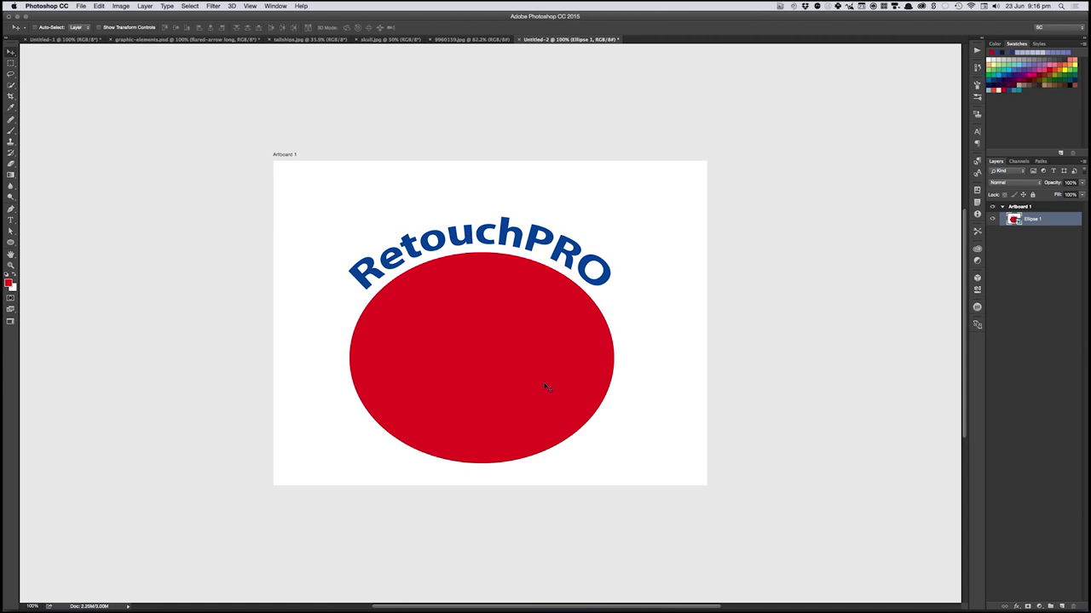
- Drag the merged RetouchPRO logo around and settle it near the artboard centre
{"action": "mouse_move", "coordinate": [550, 375]}
{"action": "left_mouse_down"}
{"action": "mouse_move", "coordinate": [399, 438]}
{"action": "mouse_move", "coordinate": [445, 522]}
{"action": "mouse_move", "coordinate": [440, 504]}
{"action": "left_mouse_up"}
{"action": "mouse_move", "coordinate": [432, 461]}
{"action": "left_mouse_down"}
{"action": "mouse_move", "coordinate": [558, 478]}
{"action": "mouse_move", "coordinate": [599, 468]}
{"action": "mouse_move", "coordinate": [640, 438]}
{"action": "mouse_move", "coordinate": [650, 456]}
{"action": "mouse_move", "coordinate": [548, 409]}
{"action": "mouse_move", "coordinate": [548, 432]}
{"action": "mouse_move", "coordinate": [522, 458]}
{"action": "left_mouse_up"}
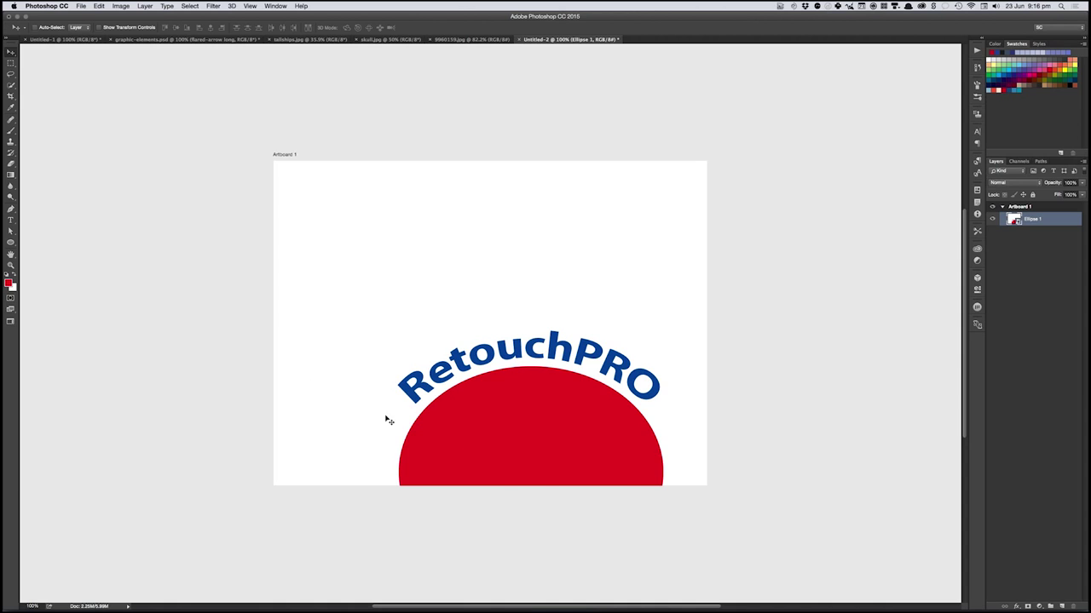
{"action": "left_click_drag", "start_coordinate": [501, 427], "coordinate": [460, 316]}
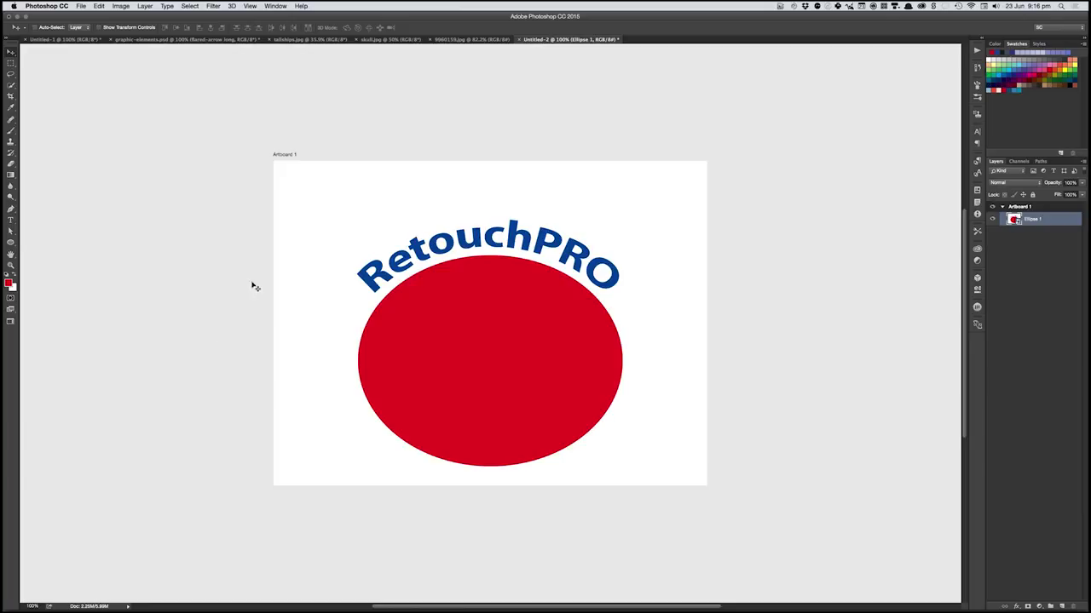
- Draw a new portrait Artboard 2 to the right of Artboard 1 with the Artboard Tool
{"action": "left_click", "coordinate": [10, 53]}
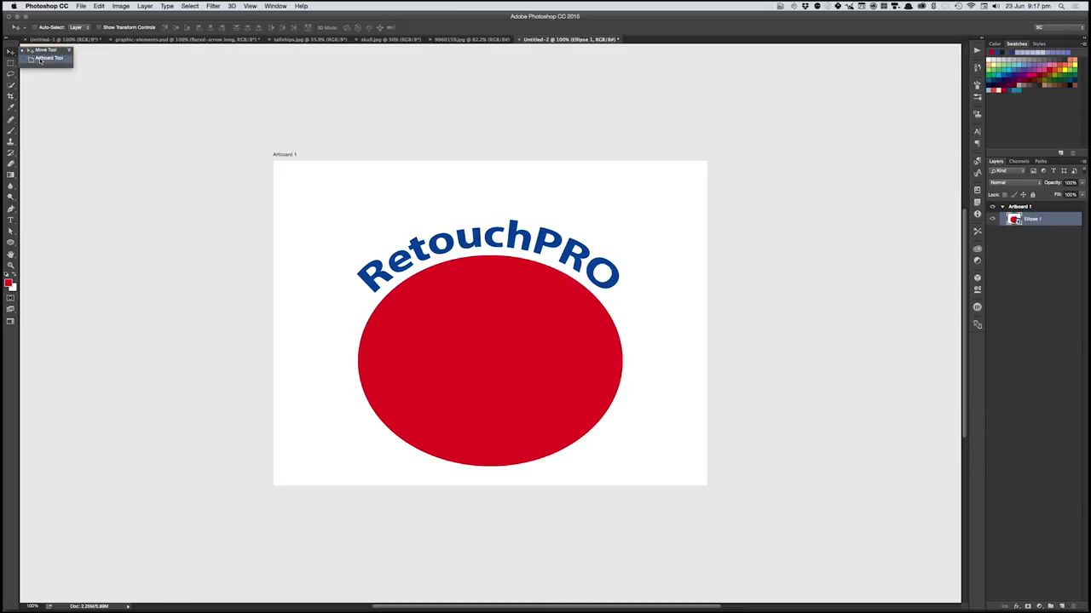
{"action": "left_click", "coordinate": [47, 58]}
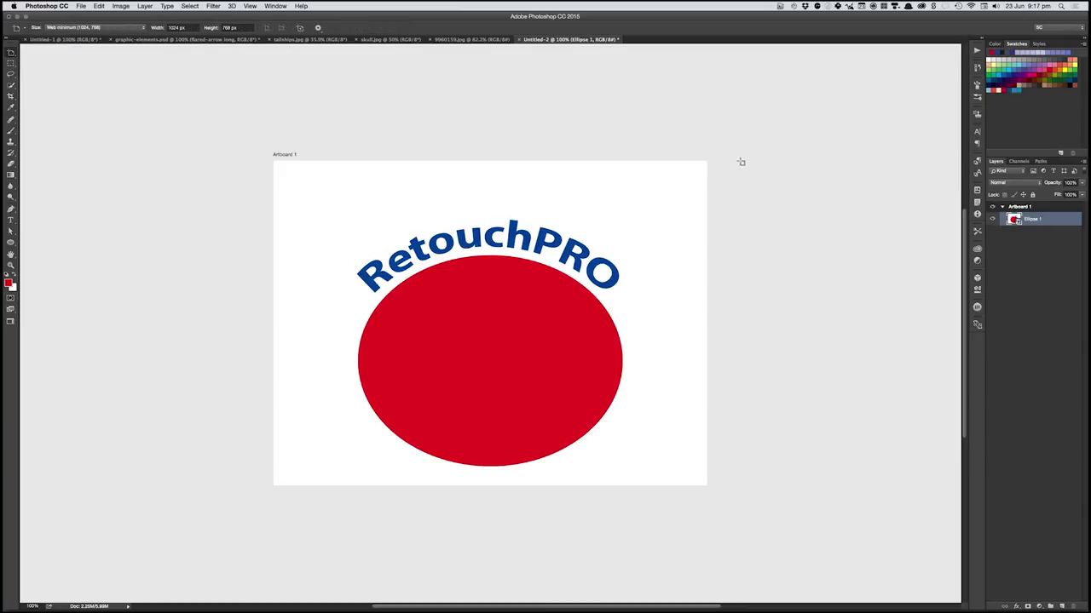
{"action": "left_click_drag", "start_coordinate": [739, 161], "coordinate": [920, 435]}
{"action": "mouse_move", "coordinate": [829, 602]}
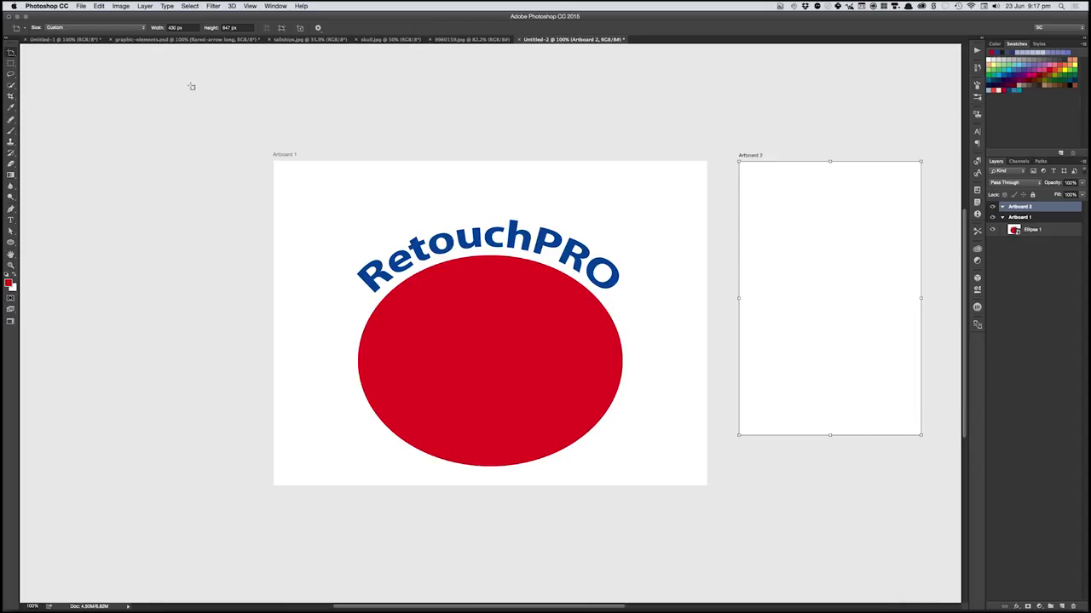
- Select Artboard 1 and move it back to its original position
{"action": "key", "text": "shift+v"}
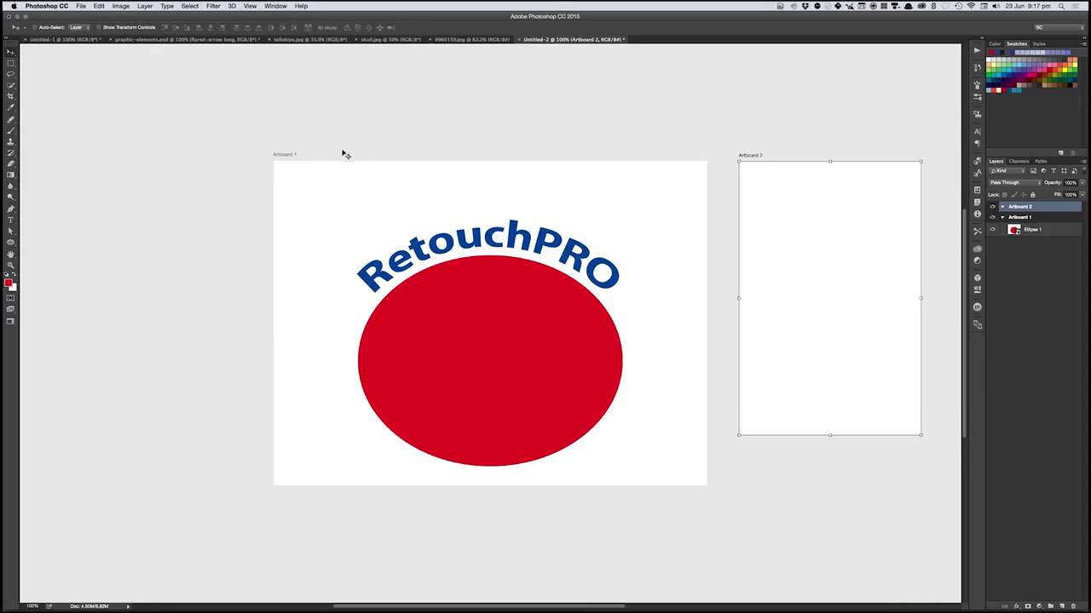
{"action": "left_click", "coordinate": [286, 157]}
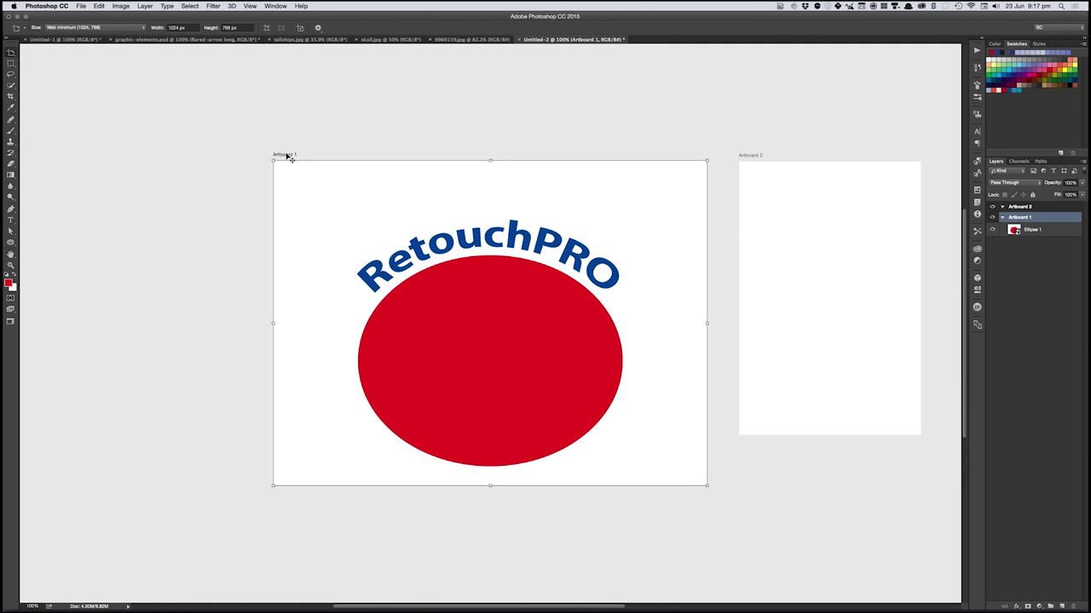
{"action": "left_click_drag", "start_coordinate": [286, 157], "coordinate": [103, 105]}
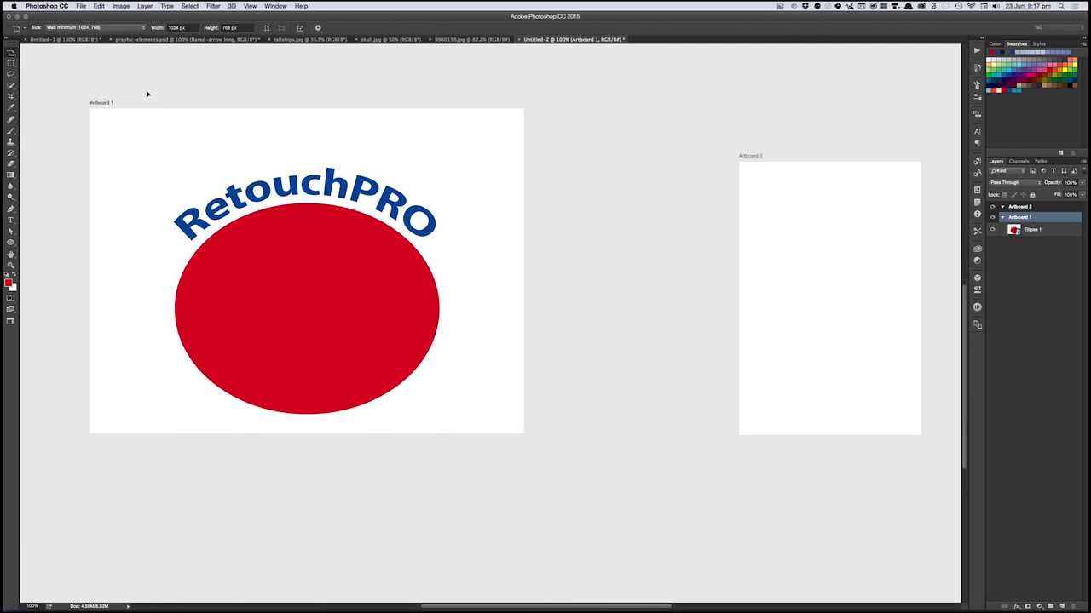
{"action": "left_click_drag", "start_coordinate": [101, 104], "coordinate": [302, 163]}
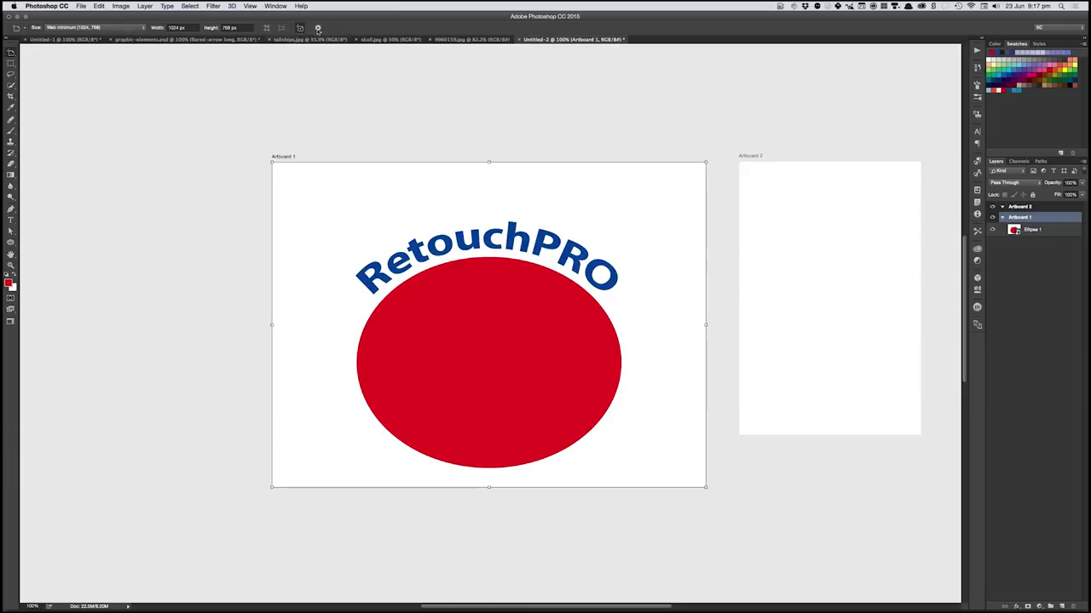
- Create Artboard 3 at the top left and size it to iPhone 5 (640 x 1136)
{"action": "left_click", "coordinate": [54, 84]}
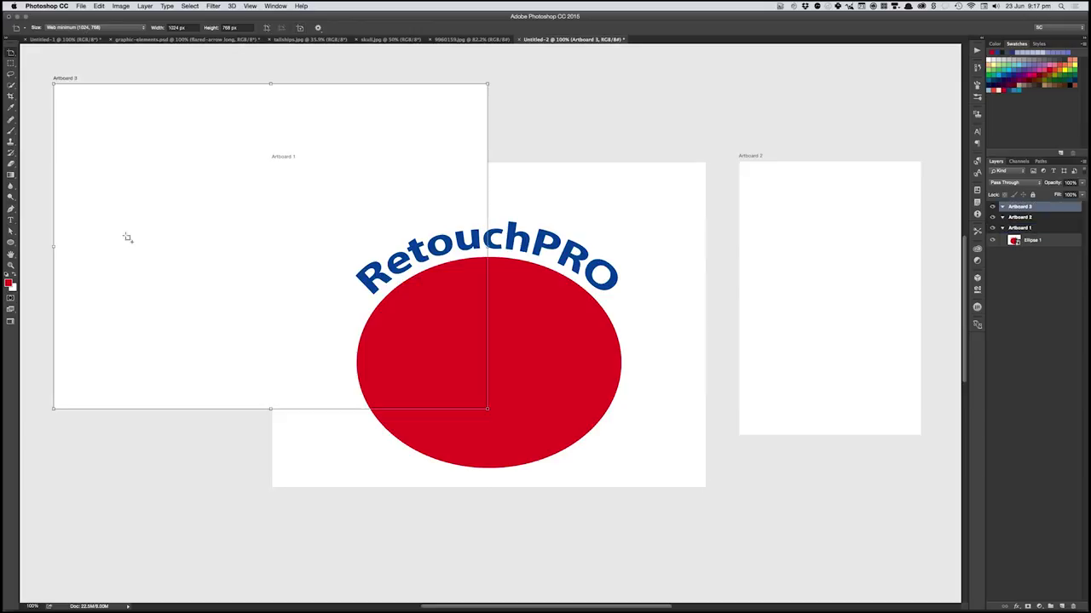
{"action": "left_click", "coordinate": [102, 28]}
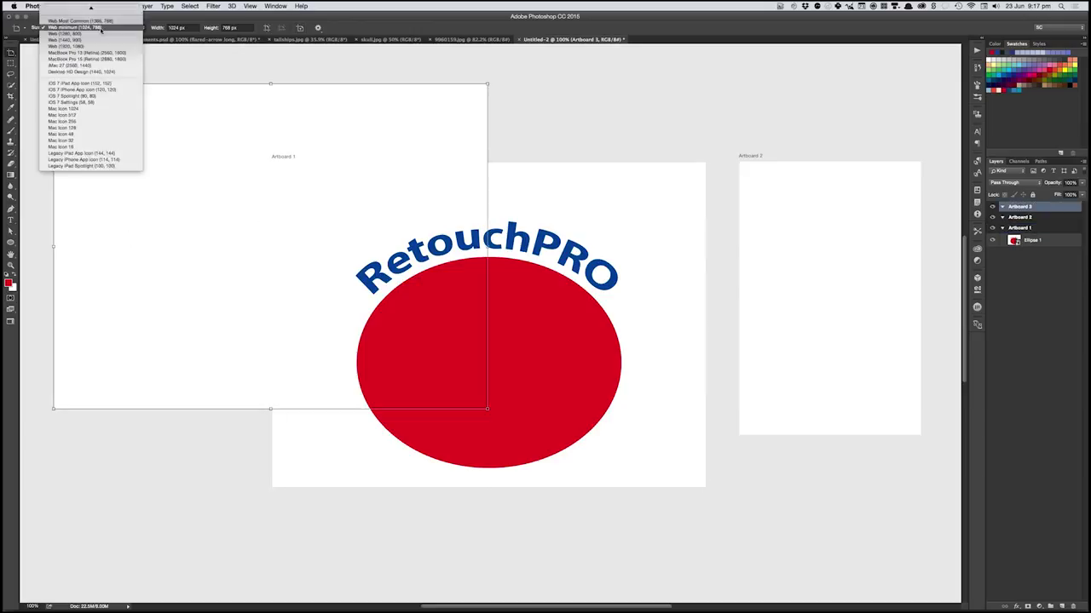
{"action": "scroll", "coordinate": [101, 29], "scroll_direction": "up", "scroll_amount": 5}
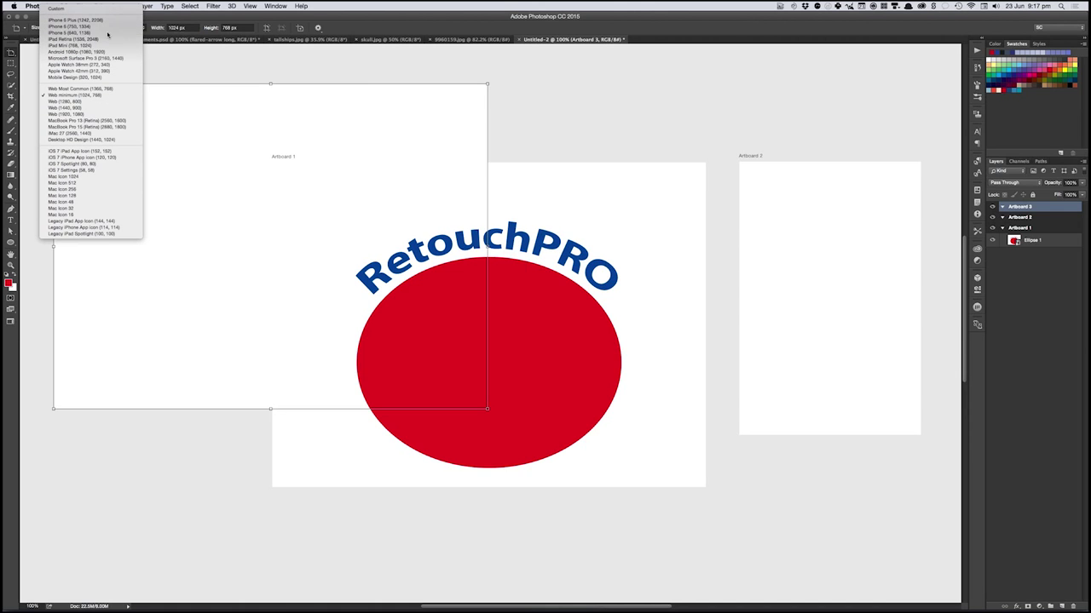
{"action": "left_click", "coordinate": [104, 33]}
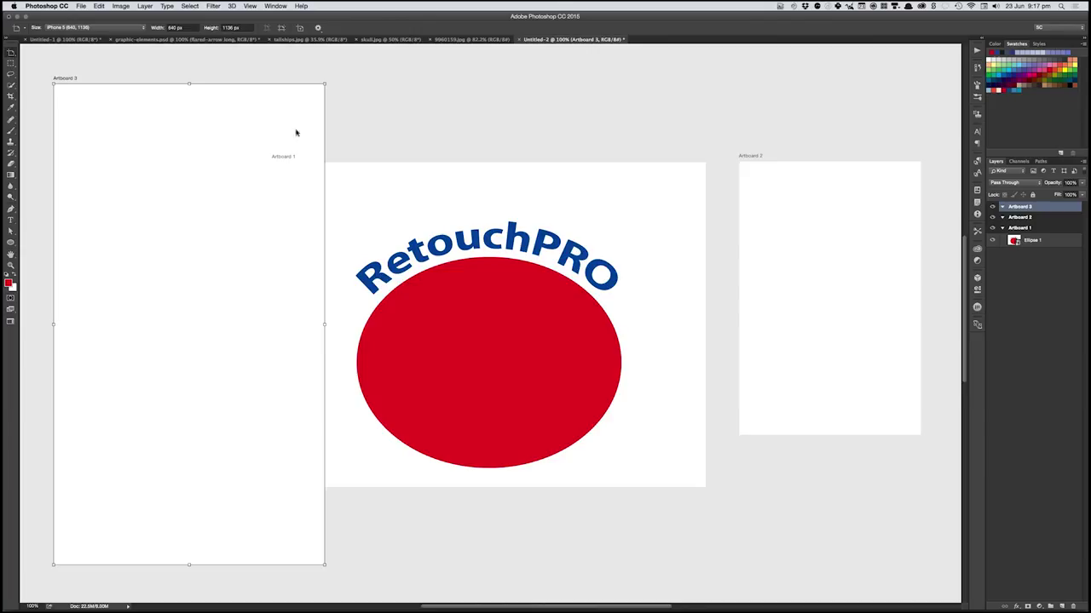
- Line up Artboards 3, 1 and 2 side by side in one row
{"action": "left_click_drag", "start_coordinate": [288, 160], "coordinate": [357, 99]}
{"action": "left_click_drag", "start_coordinate": [743, 156], "coordinate": [796, 146]}
{"action": "left_click_drag", "start_coordinate": [65, 78], "coordinate": [48, 70]}
{"action": "left_click_drag", "start_coordinate": [352, 100], "coordinate": [327, 76]}
{"action": "left_click_drag", "start_coordinate": [795, 145], "coordinate": [782, 88]}
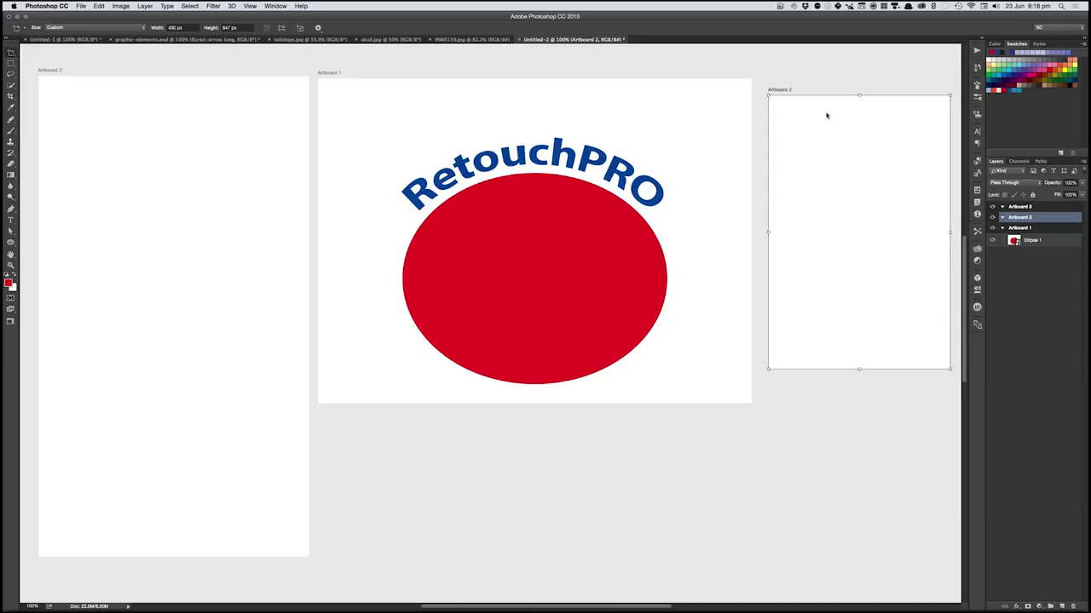
- Alt-drag Ellipse 1 and its arched text to the lower right, creating Ellipse 1 copy
{"action": "key", "text": "v"}
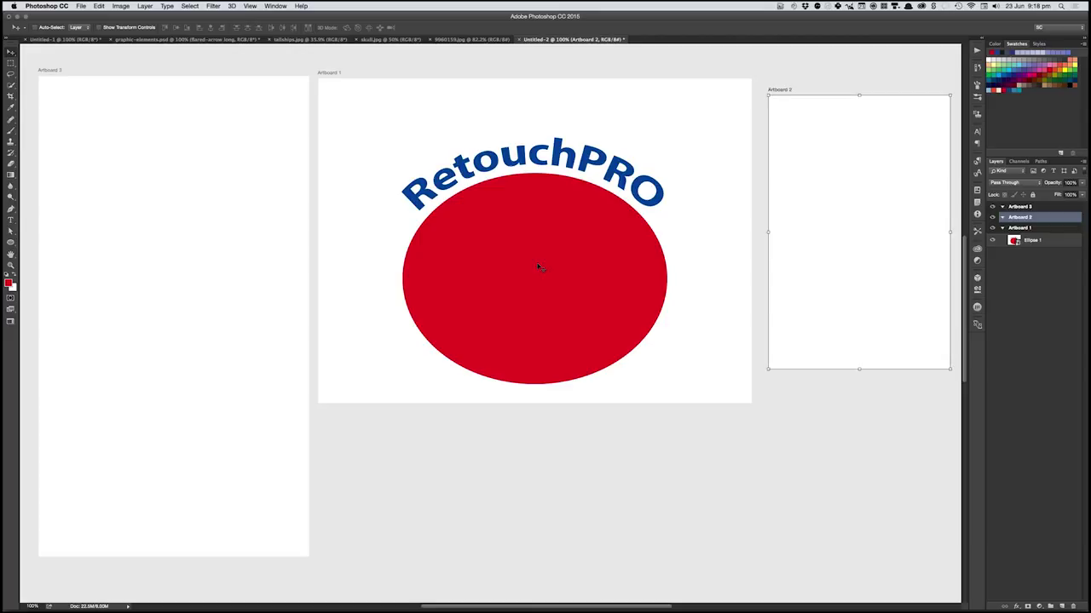
{"action": "left_click", "coordinate": [538, 267]}
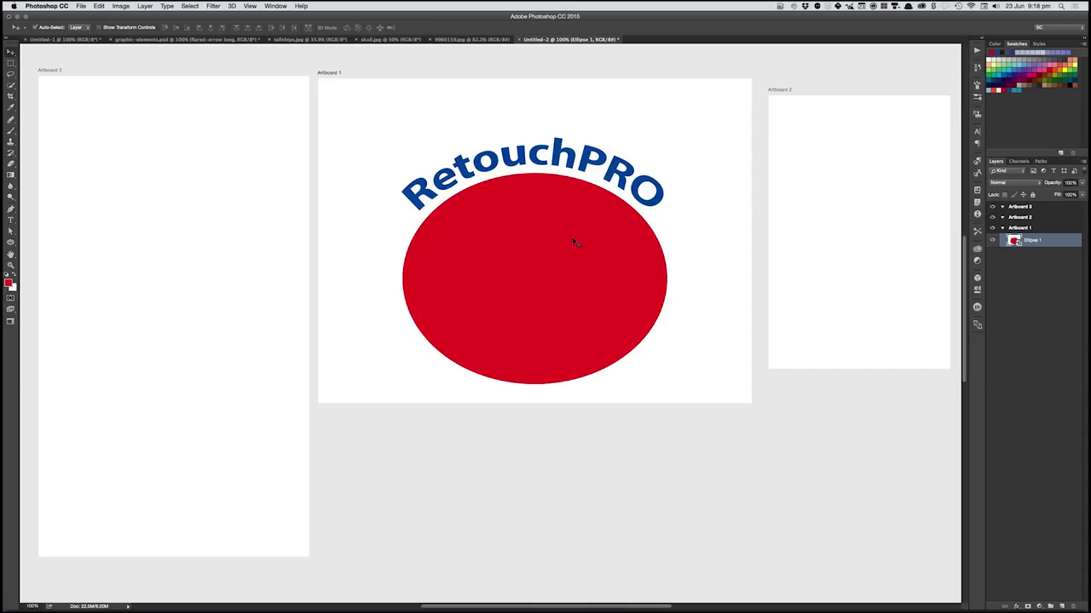
{"action": "mouse_move", "coordinate": [573, 241]}
{"action": "left_mouse_down"}
{"action": "mouse_move", "coordinate": [619, 278]}
{"action": "mouse_move", "coordinate": [657, 500]}
{"action": "mouse_move", "coordinate": [699, 540]}
{"action": "left_mouse_up"}
{"action": "key", "text": "super+z"}
{"action": "left_click_drag", "start_coordinate": [549, 282], "coordinate": [865, 539]}
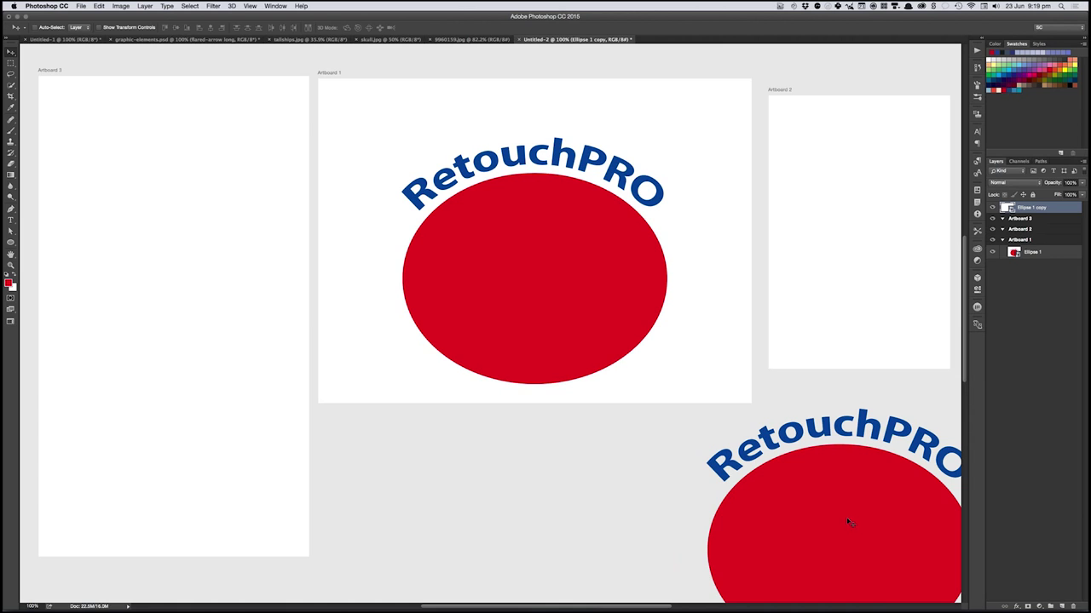
- Drag the logo copies onto Artboards 2 and 3, adjusting Artboard 3's copy vertically
{"action": "left_click_drag", "start_coordinate": [846, 530], "coordinate": [886, 244]}
{"action": "left_click_drag", "start_coordinate": [818, 236], "coordinate": [201, 282]}
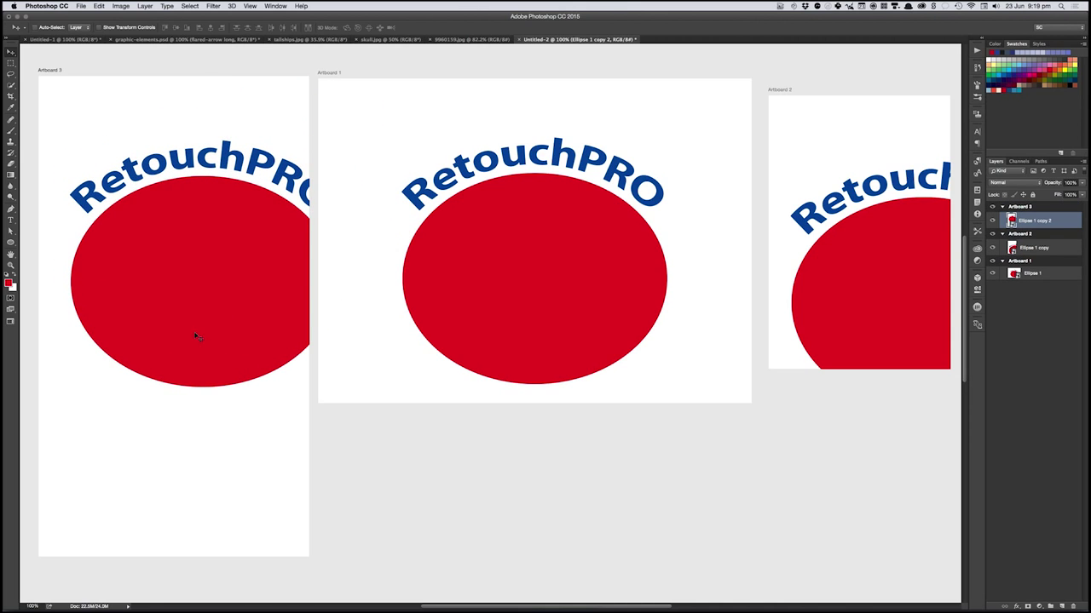
{"action": "left_click_drag", "start_coordinate": [201, 337], "coordinate": [196, 533]}
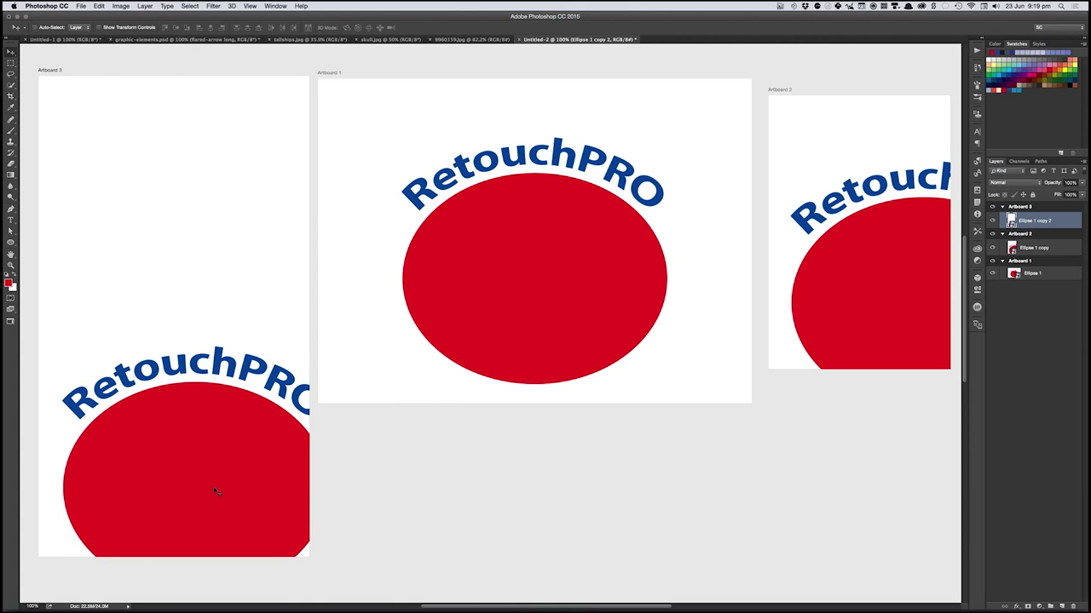
{"action": "left_click_drag", "start_coordinate": [215, 493], "coordinate": [210, 397]}
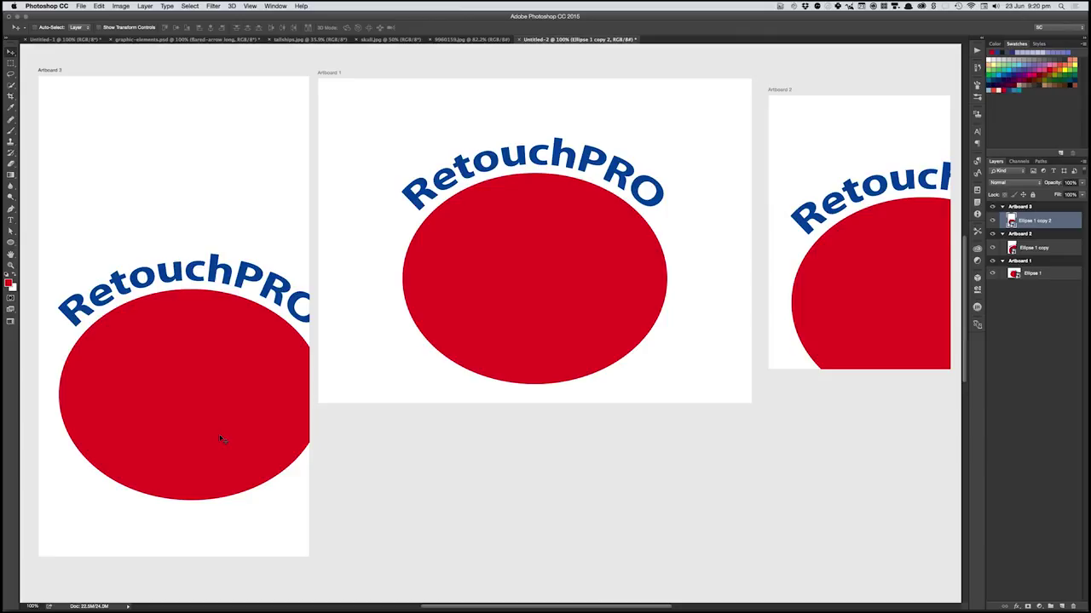
- Lower Artboard 3's logo toward its bottom edge and slightly reposition Artboard 1's logo
{"action": "mouse_move", "coordinate": [163, 421]}
{"action": "left_mouse_down"}
{"action": "mouse_move", "coordinate": [153, 442]}
{"action": "mouse_move", "coordinate": [175, 439]}
{"action": "mouse_move", "coordinate": [174, 423]}
{"action": "left_mouse_up"}
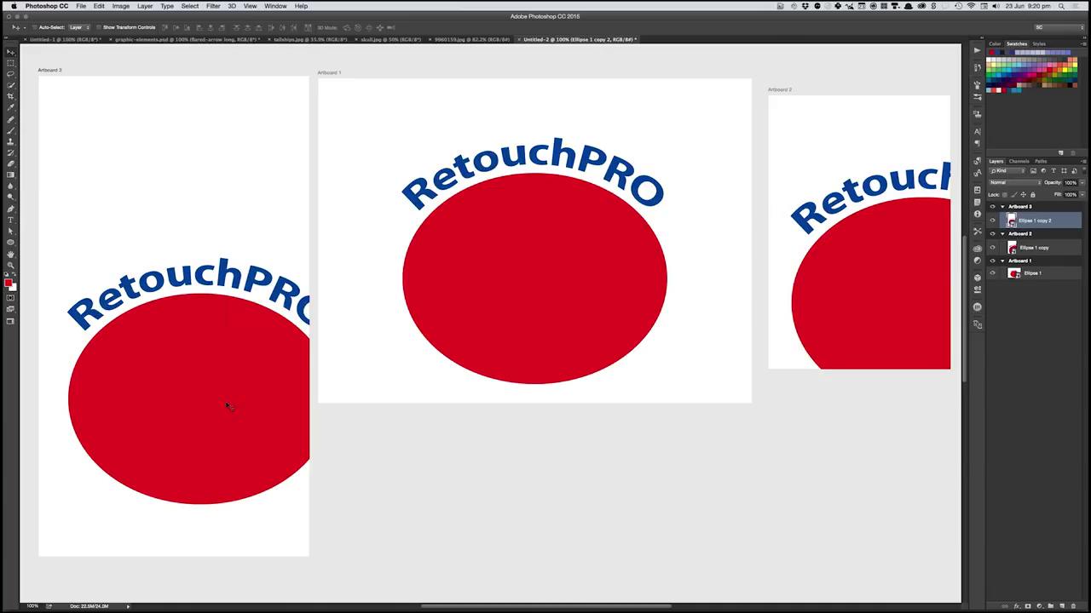
{"action": "left_click_drag", "start_coordinate": [226, 404], "coordinate": [226, 402]}
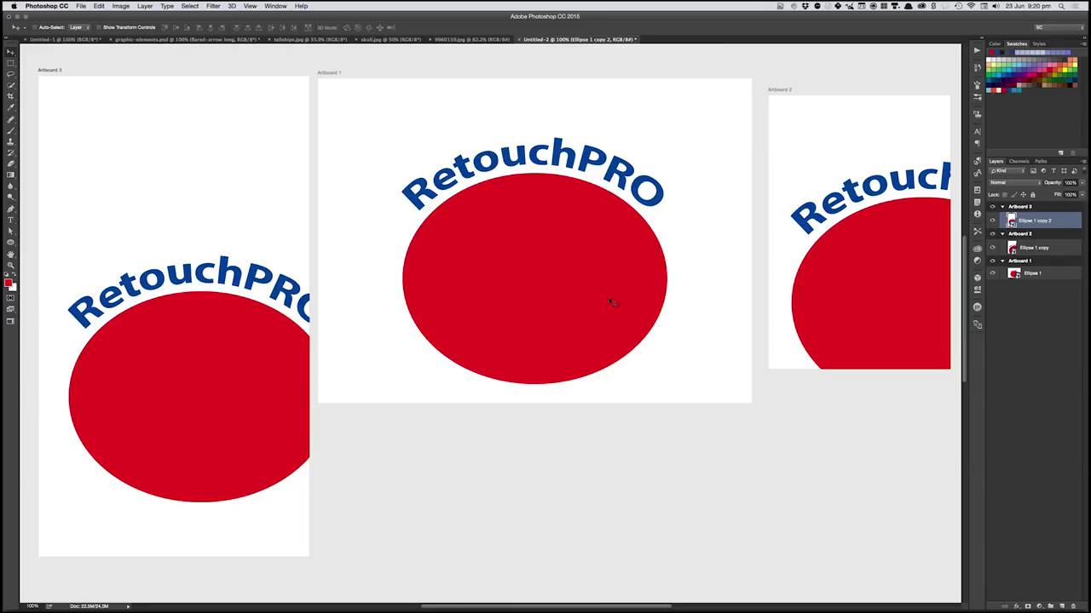
{"action": "left_click_drag", "start_coordinate": [614, 297], "coordinate": [624, 297]}
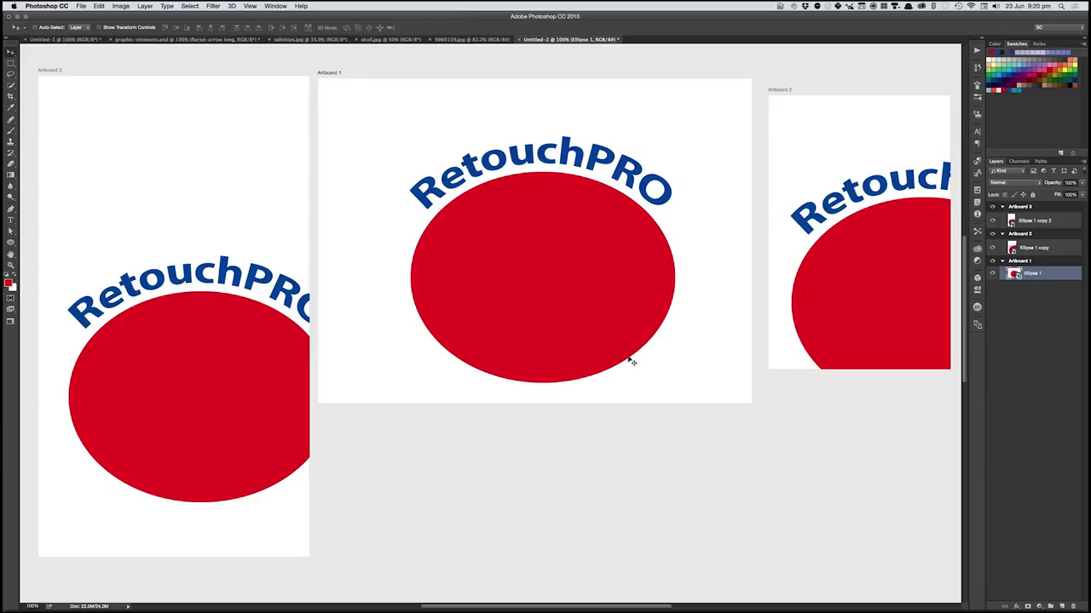
{"action": "left_click_drag", "start_coordinate": [609, 316], "coordinate": [602, 311]}
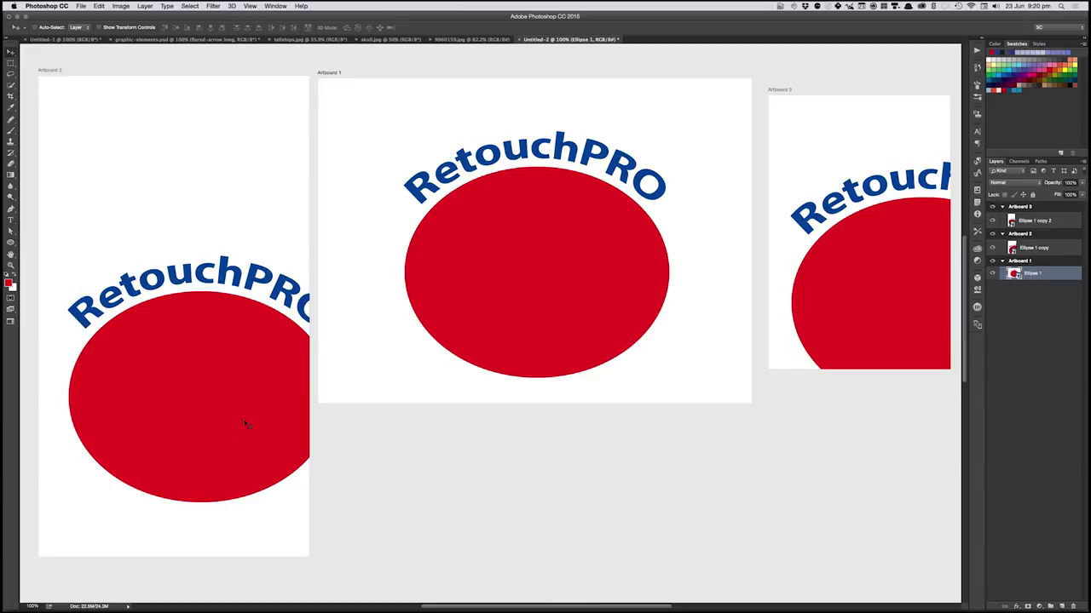
{"action": "left_click_drag", "start_coordinate": [240, 426], "coordinate": [242, 474]}
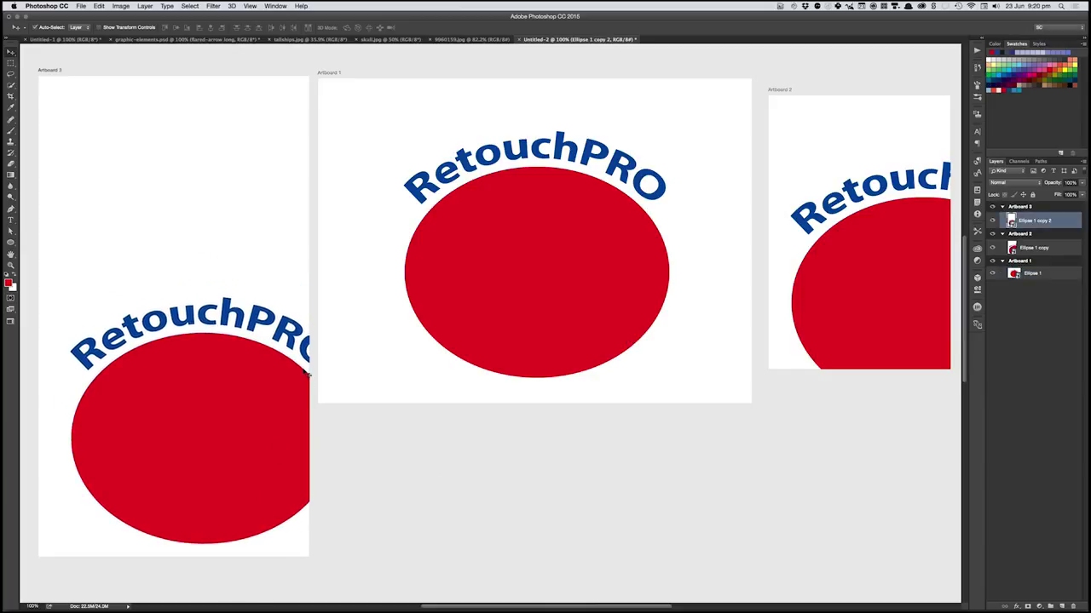
{"action": "left_click", "coordinate": [548, 305]}
{"action": "left_click_drag", "start_coordinate": [547, 305], "coordinate": [549, 305]}
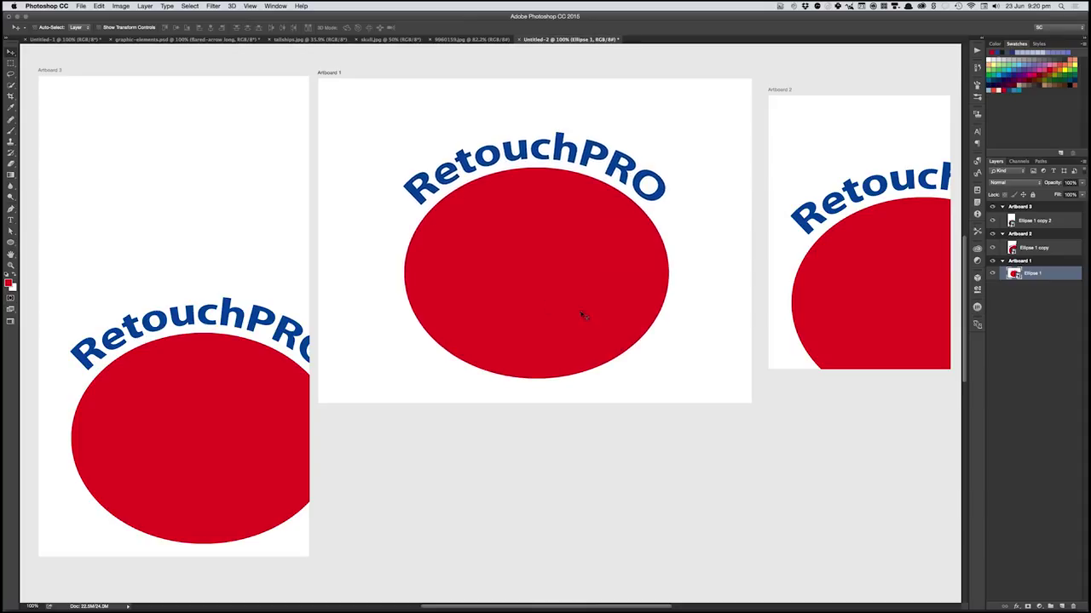
{"action": "left_click", "coordinate": [143, 6]}
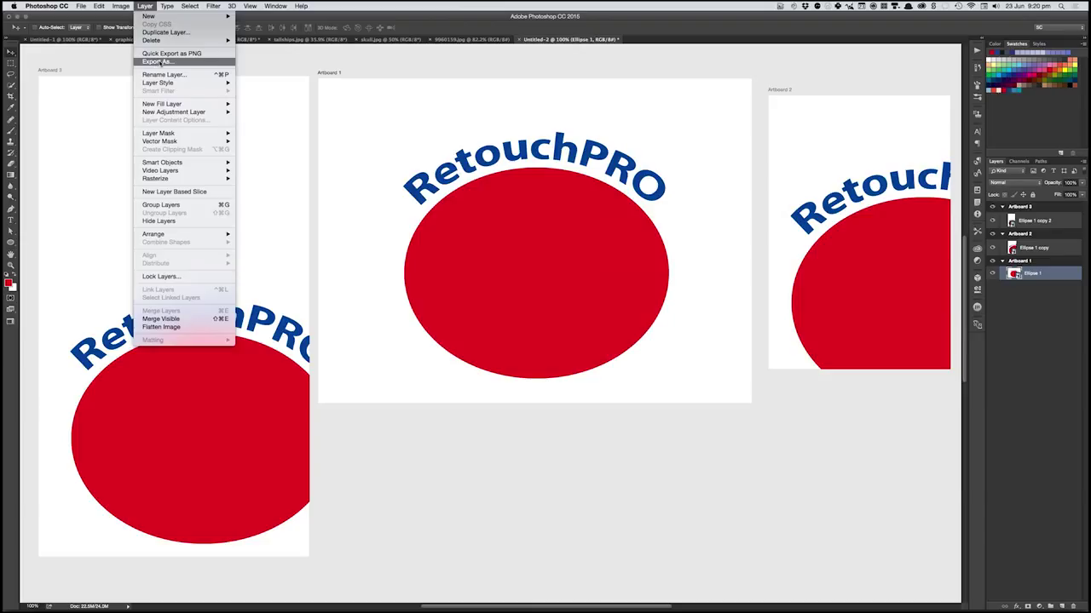
{"action": "left_click", "coordinate": [1022, 257]}
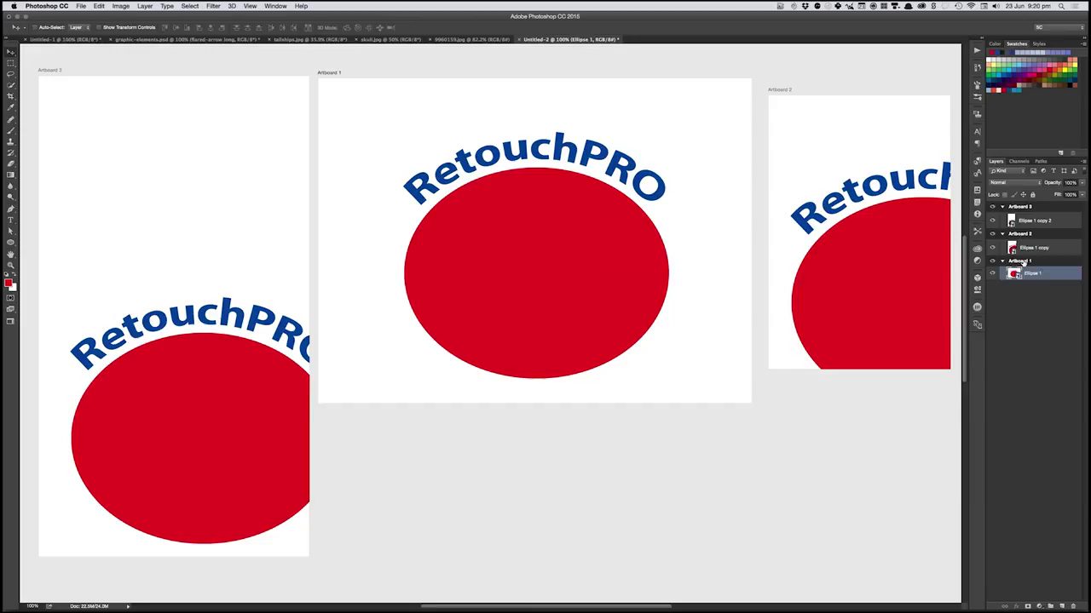
{"action": "left_click", "coordinate": [1020, 261]}
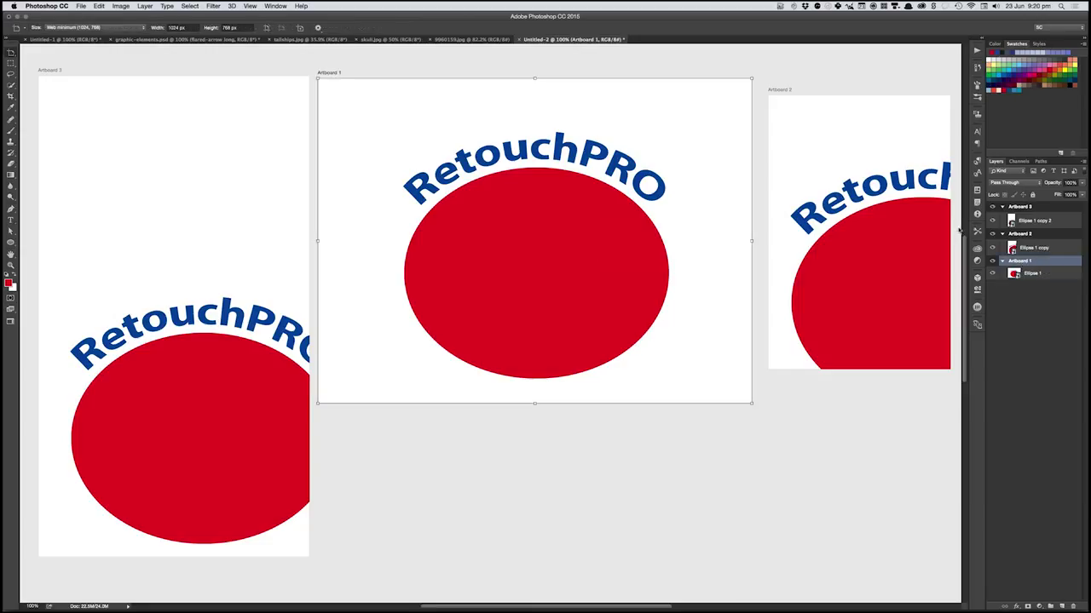
{"action": "left_click", "coordinate": [144, 7]}
{"action": "left_click", "coordinate": [562, 270]}
{"action": "key", "text": "super+alt+shift+w"}
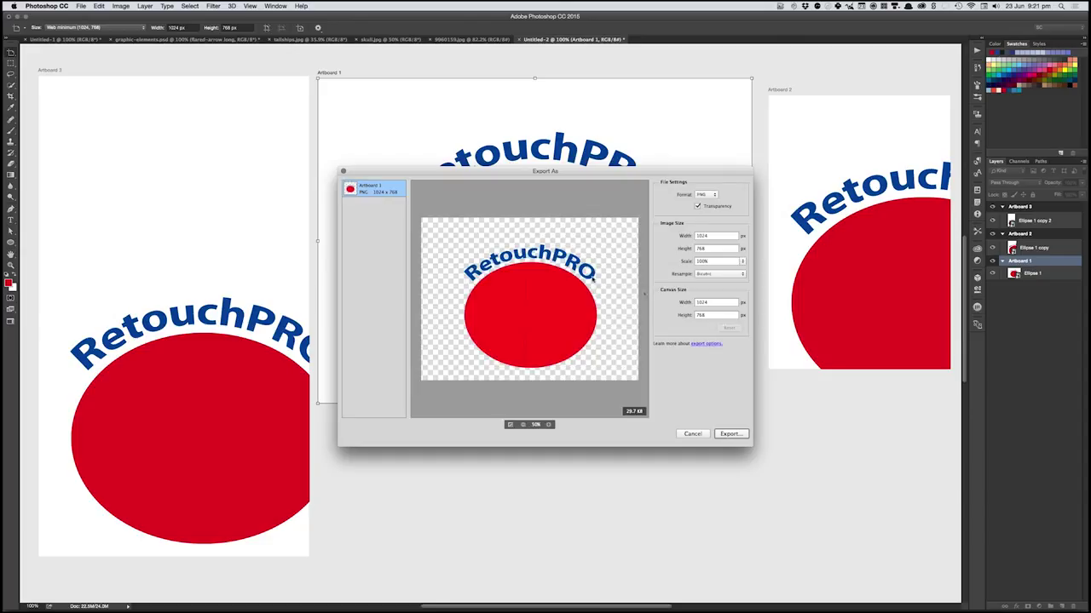
{"action": "left_click", "coordinate": [705, 195]}
{"action": "left_click", "coordinate": [709, 208]}
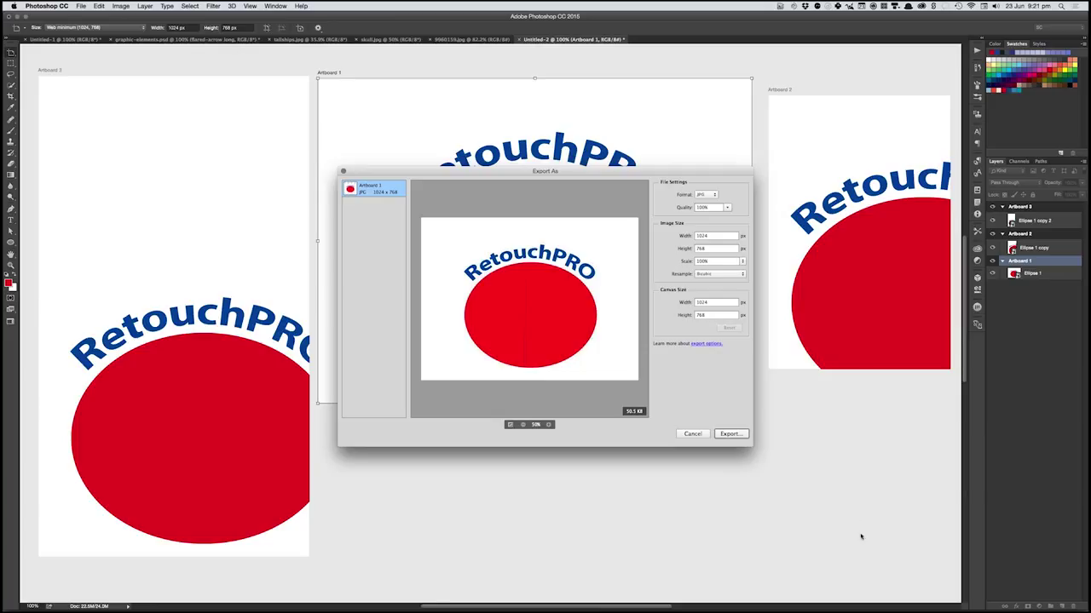
{"action": "left_click", "coordinate": [706, 194]}
{"action": "key", "text": "Escape"}
{"action": "left_click", "coordinate": [705, 434]}
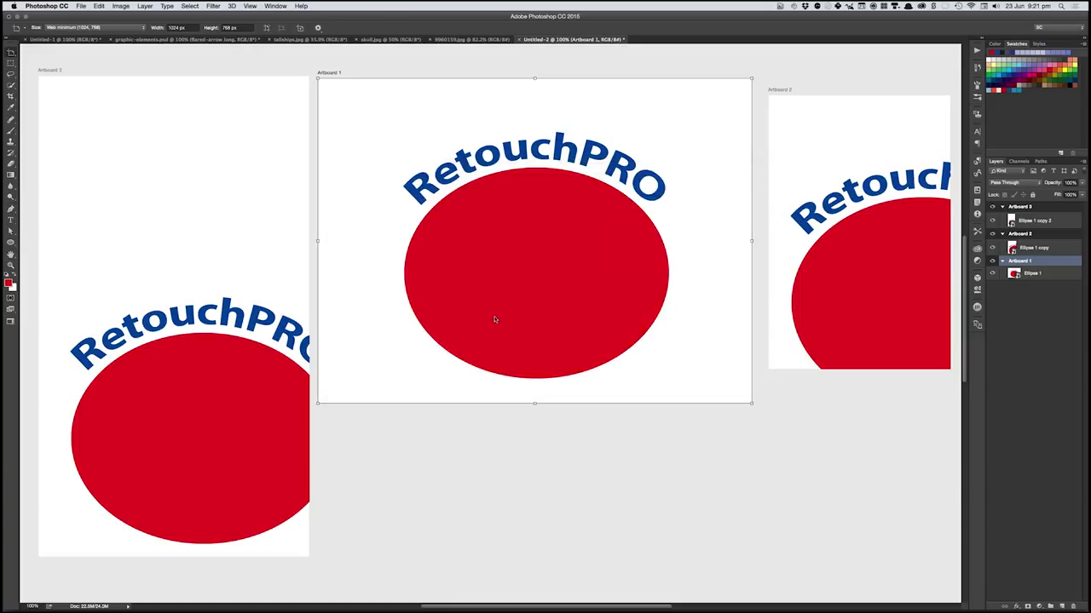
- Select Ellipse 1 and shift Artboard 1's logo down and to the right
{"action": "key", "text": "shift+v"}
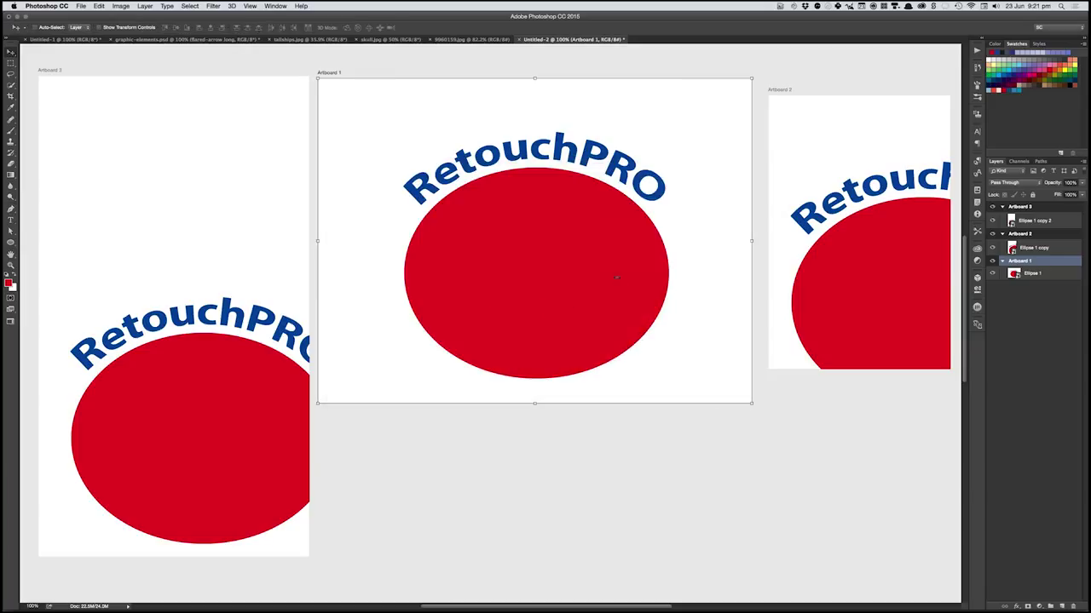
{"action": "left_click", "coordinate": [1015, 274]}
{"action": "mouse_move", "coordinate": [497, 282]}
{"action": "left_mouse_down"}
{"action": "mouse_move", "coordinate": [525, 282]}
{"action": "mouse_move", "coordinate": [518, 277]}
{"action": "left_mouse_up"}
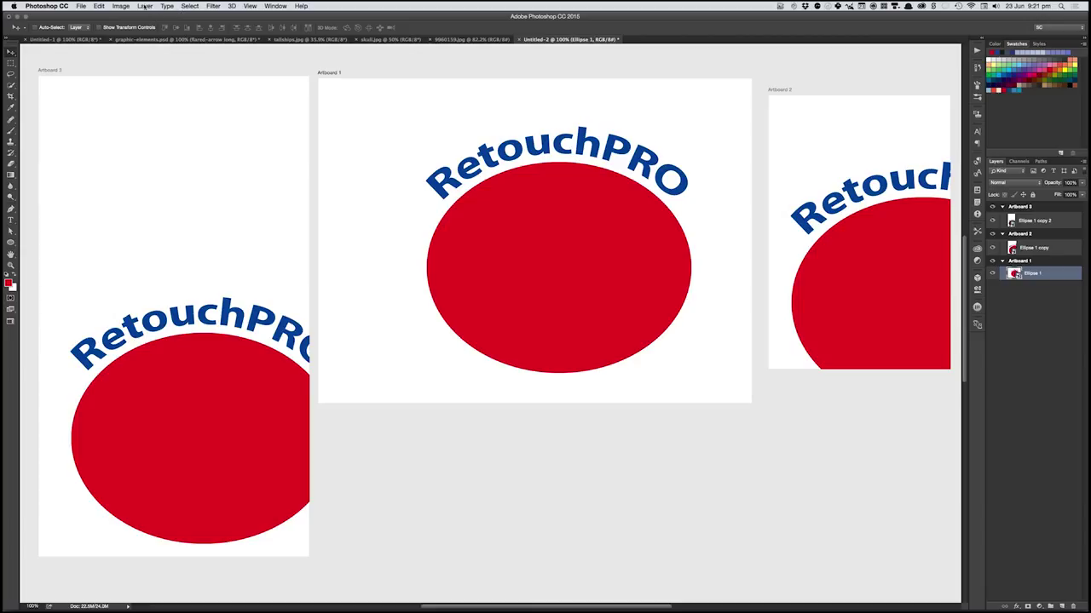
{"action": "left_click", "coordinate": [146, 6]}
{"action": "left_click", "coordinate": [158, 61]}
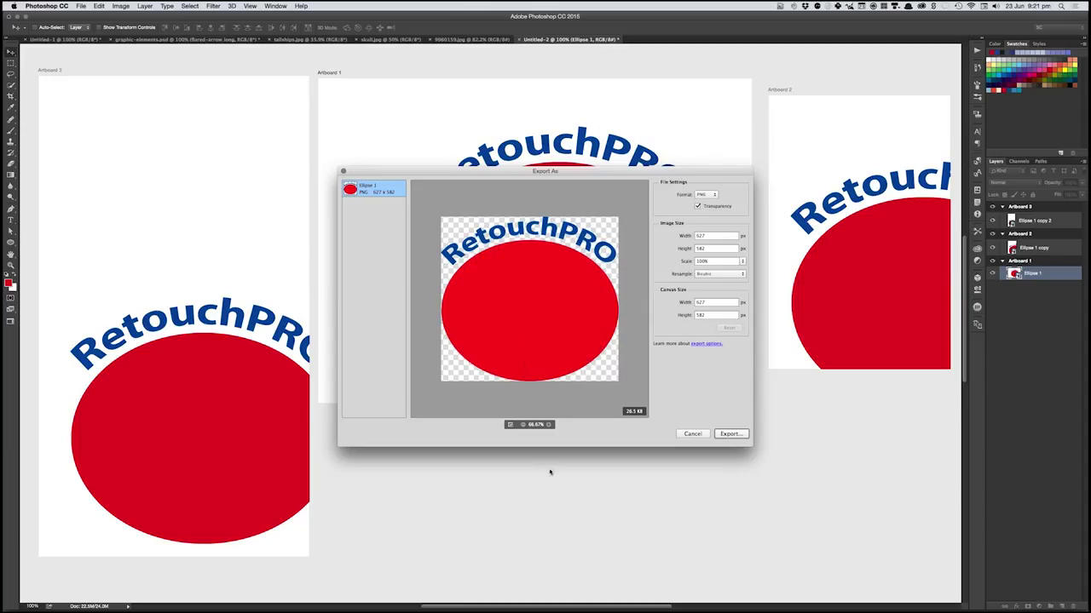
{"action": "key", "text": "Escape"}
{"action": "left_click_drag", "start_coordinate": [557, 263], "coordinate": [619, 356]}
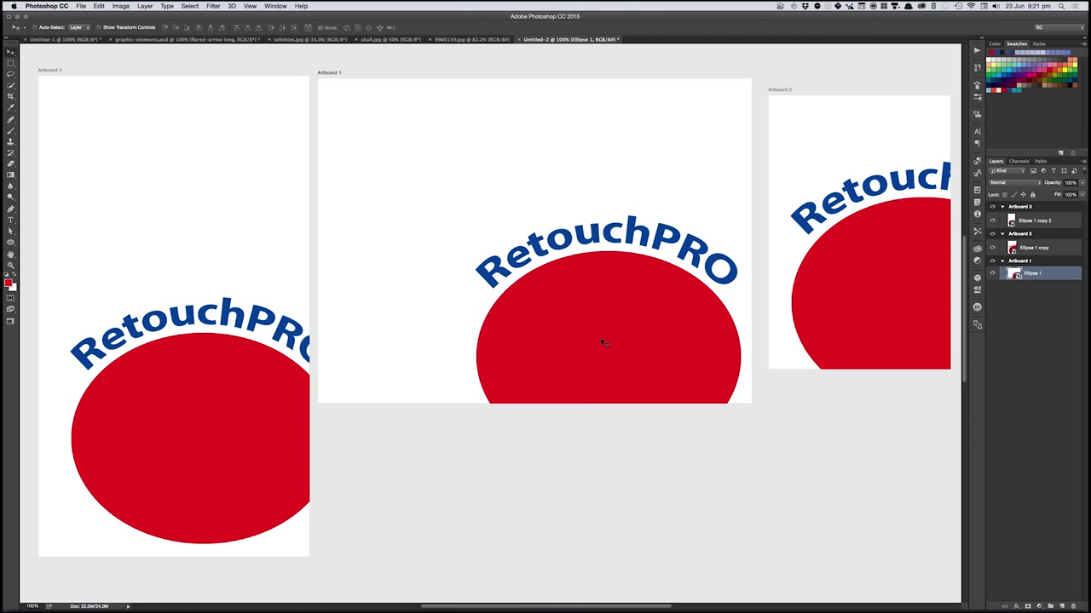
- Rotate the logo about -37° and tuck it into Artboard 1's lower-right corner
{"action": "key", "text": "ctrl+t"}
{"action": "left_click_drag", "start_coordinate": [691, 151], "coordinate": [588, 132]}
{"action": "left_click_drag", "start_coordinate": [660, 362], "coordinate": [731, 391]}
{"action": "left_click_drag", "start_coordinate": [754, 148], "coordinate": [745, 145]}
{"action": "left_click_drag", "start_coordinate": [688, 300], "coordinate": [692, 305]}
{"action": "key", "text": "Return"}
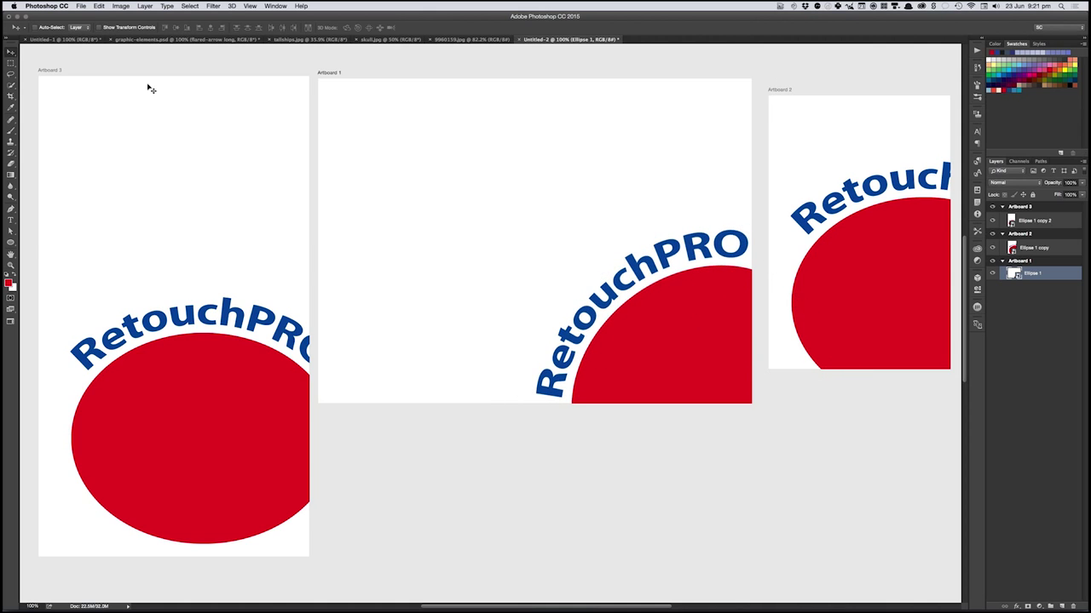
{"action": "left_click", "coordinate": [145, 6]}
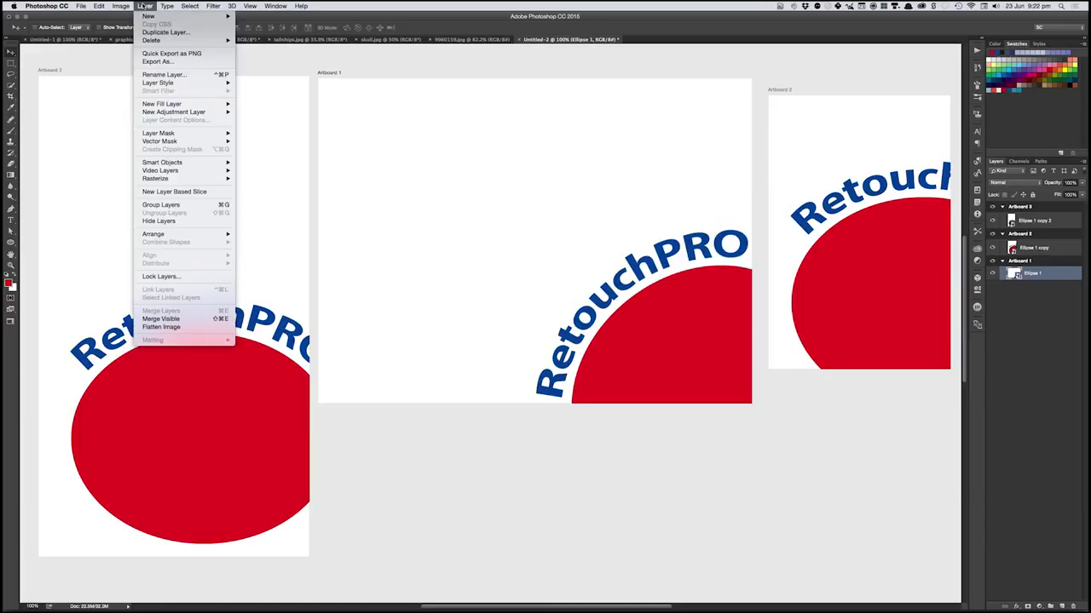
{"action": "left_click", "coordinate": [160, 63]}
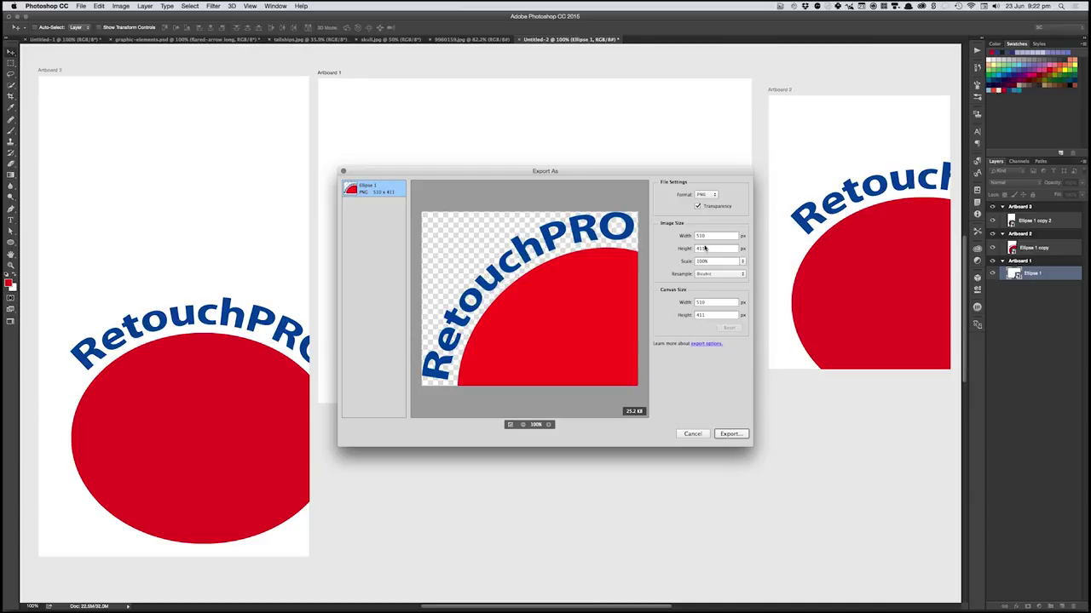
{"action": "left_click_drag", "start_coordinate": [705, 249], "coordinate": [691, 249]}
{"action": "key", "text": "Right"}
{"action": "key", "text": "super+a"}
{"action": "type", "text": "200"}
{"action": "key", "text": "Tab"}
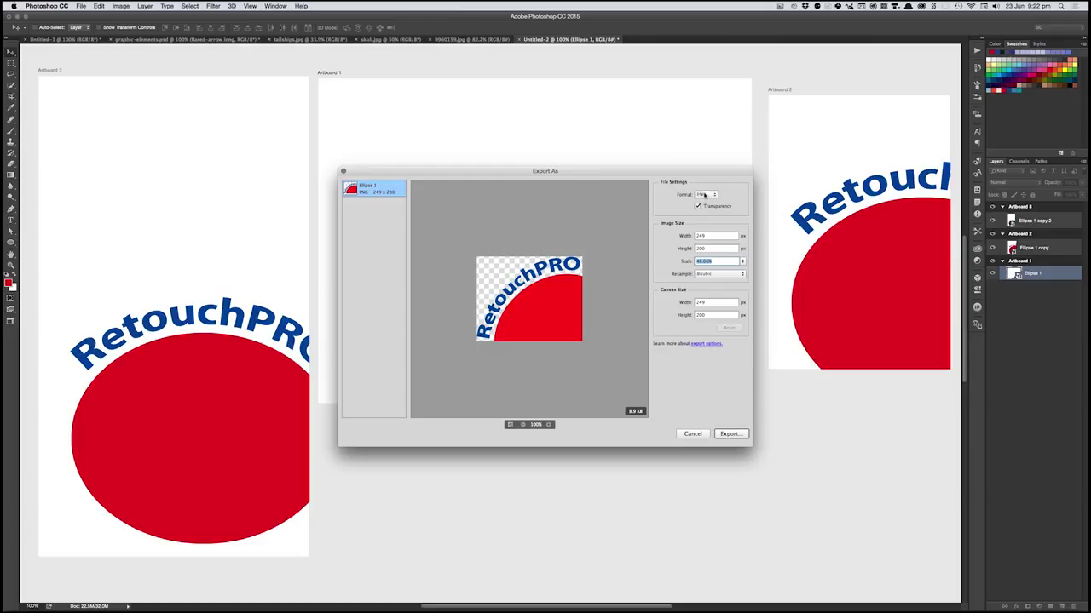
{"action": "left_click", "coordinate": [693, 434]}
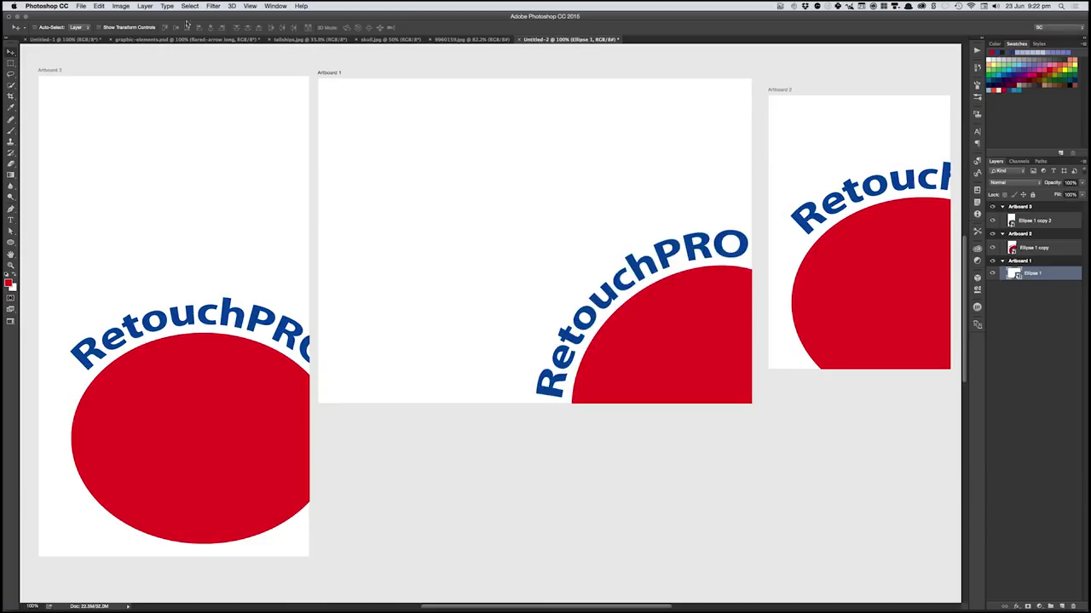
- Quick-export the Ellipse 1 layer as a PNG named RTPRO.png in the home folder
{"action": "left_click", "coordinate": [144, 6]}
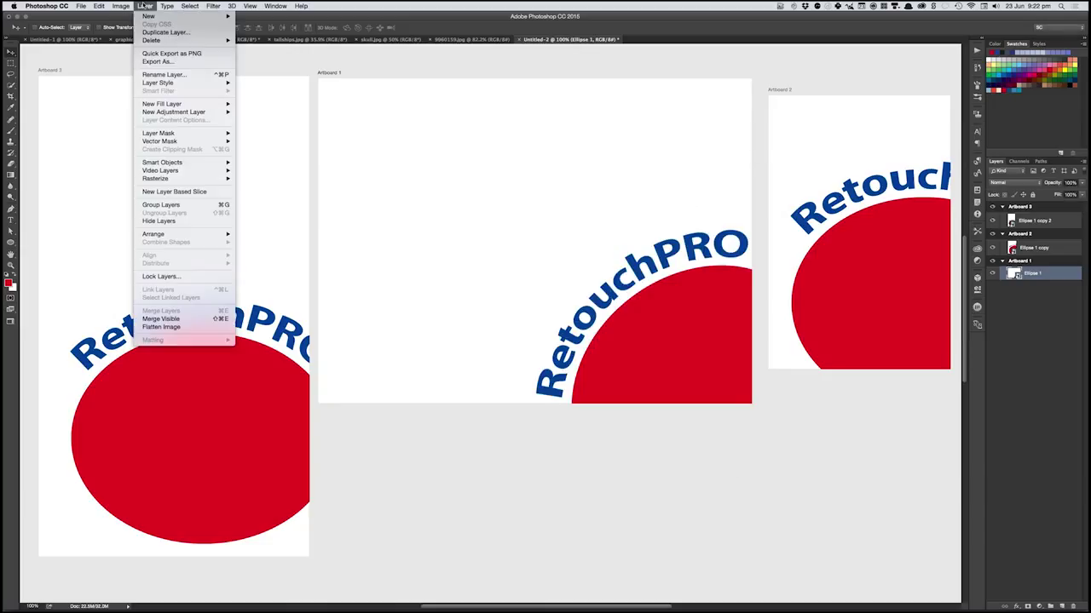
{"action": "left_click", "coordinate": [195, 55]}
{"action": "type", "text": "TRP"}
{"action": "key", "text": "BackSpace"}
{"action": "key", "text": "BackSpace"}
{"action": "key", "text": "BackSpace"}
{"action": "type", "text": "RTPRO"}
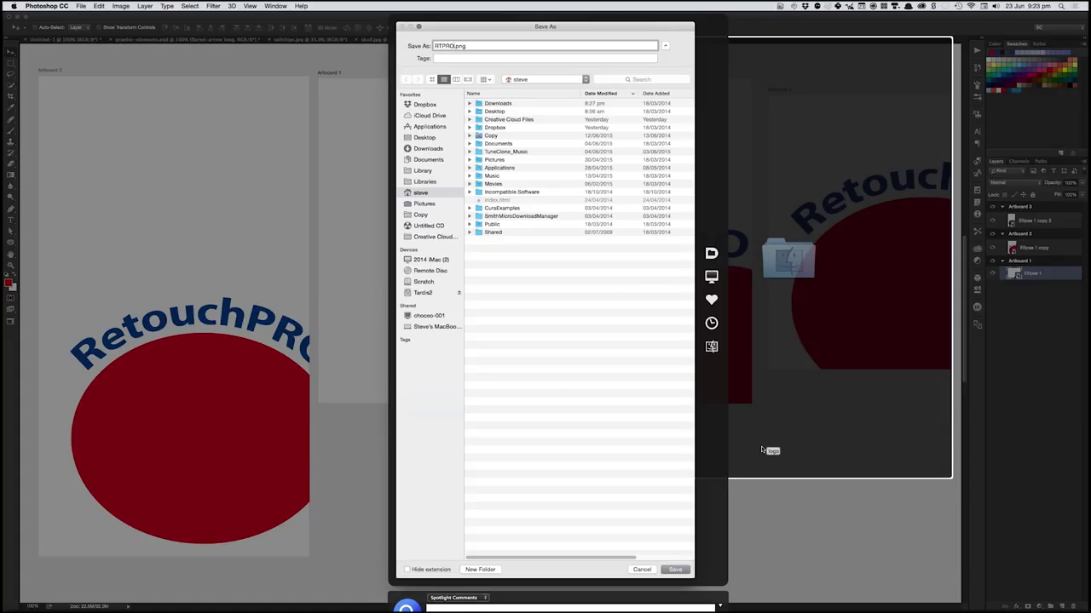
{"action": "key", "text": "Return"}
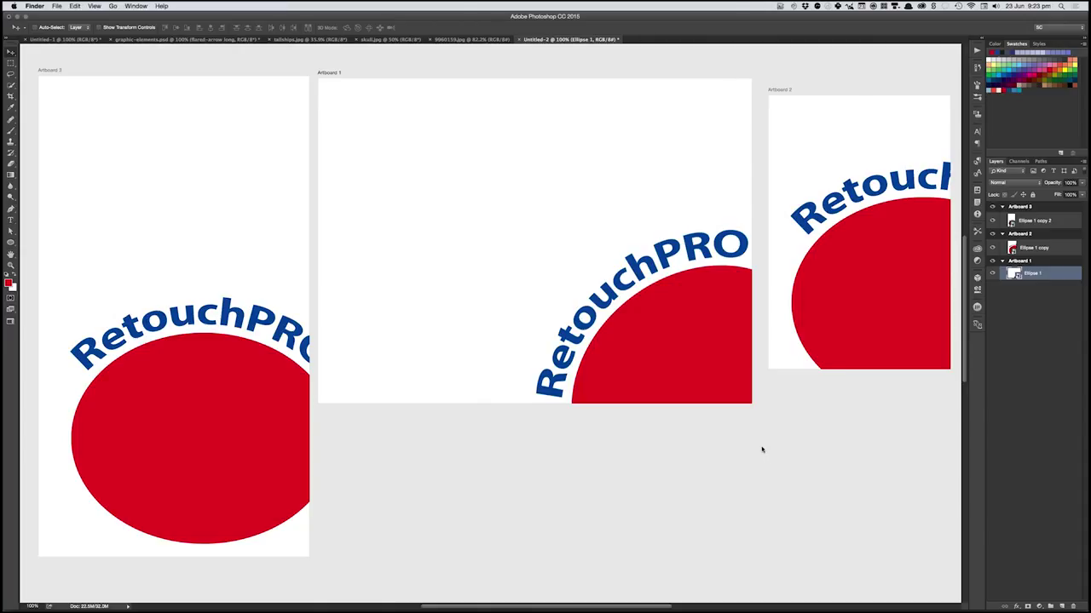
{"action": "key", "text": "super+n"}
- Select RTPRO.png in Finder and inspect it with Quick Look
{"action": "left_click", "coordinate": [588, 212]}
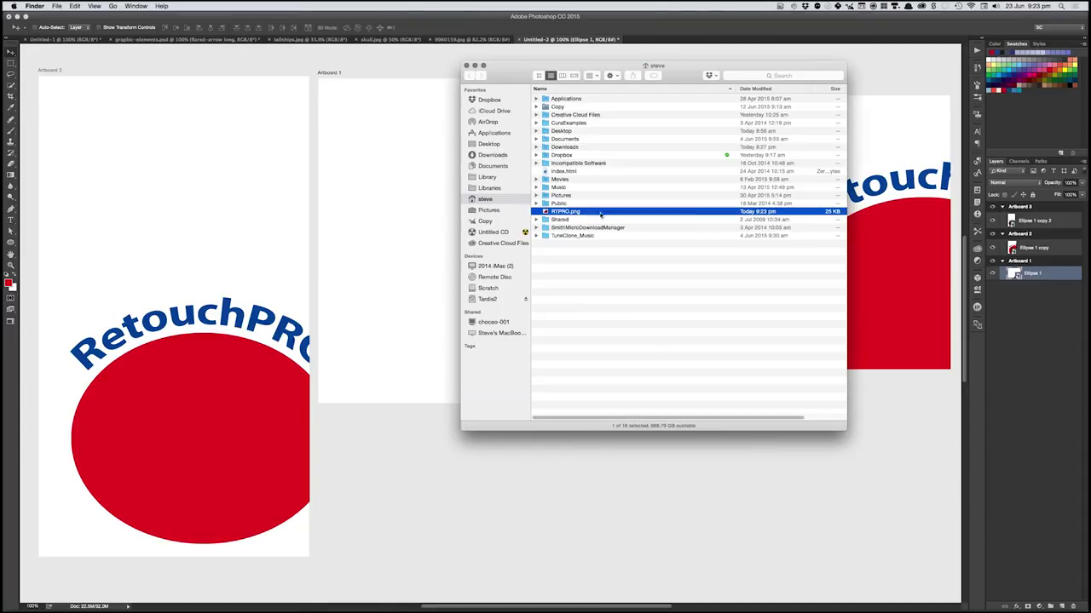
{"action": "key", "text": "space"}
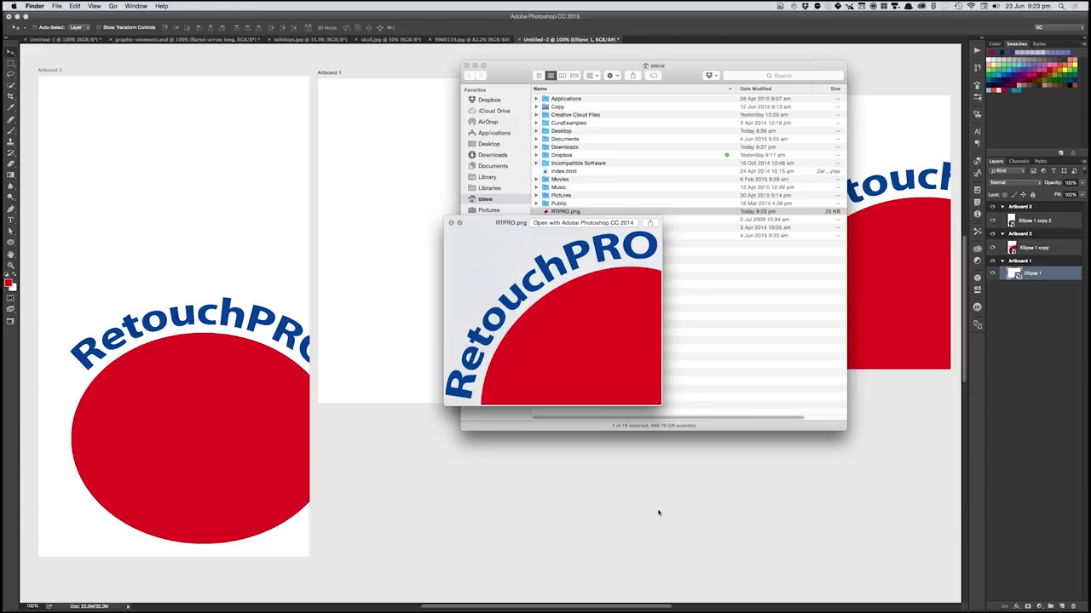
{"action": "key", "text": "space"}
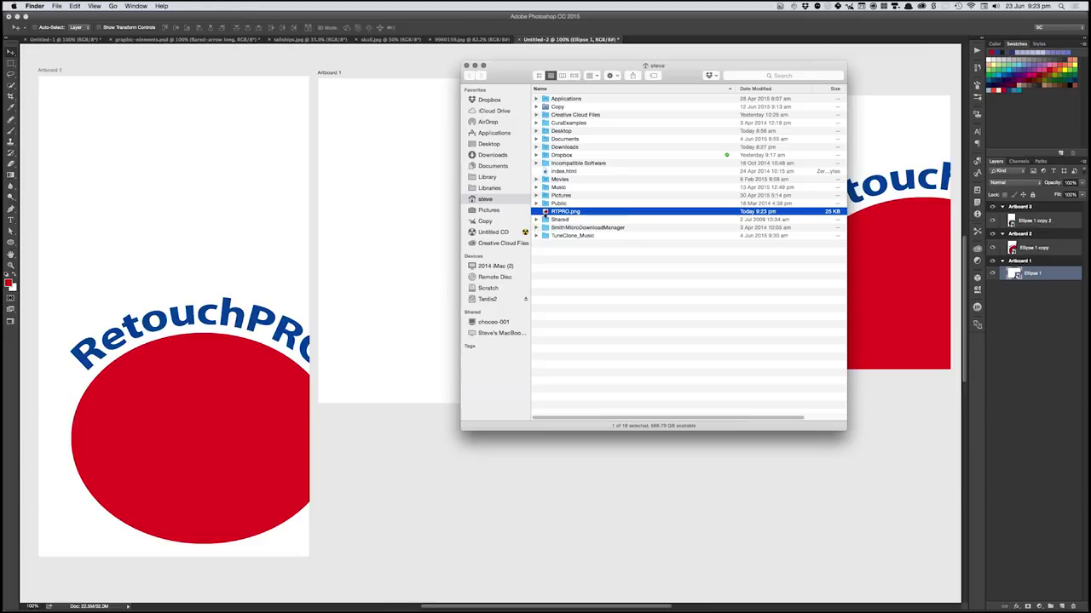
{"action": "left_click_drag", "start_coordinate": [543, 215], "coordinate": [583, 301]}
- Move Artboard 3's logo up-left to fit inside it, and raise Artboards 1 and 2 slightly
{"action": "left_click", "coordinate": [419, 373]}
{"action": "left_click_drag", "start_coordinate": [256, 453], "coordinate": [224, 416]}
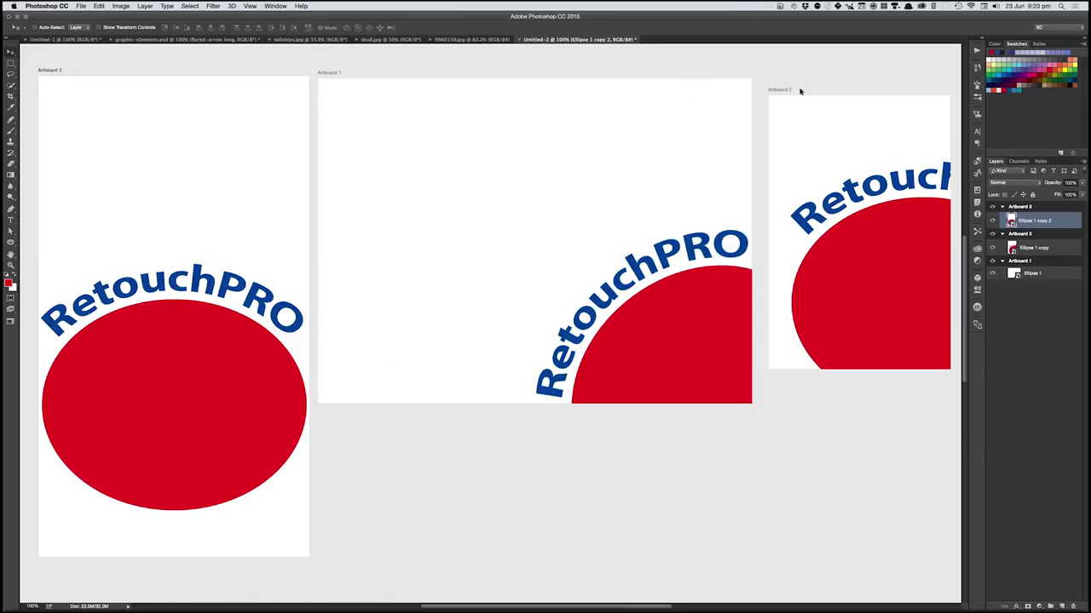
{"action": "left_click_drag", "start_coordinate": [780, 90], "coordinate": [771, 72]}
{"action": "left_click_drag", "start_coordinate": [327, 73], "coordinate": [326, 70]}
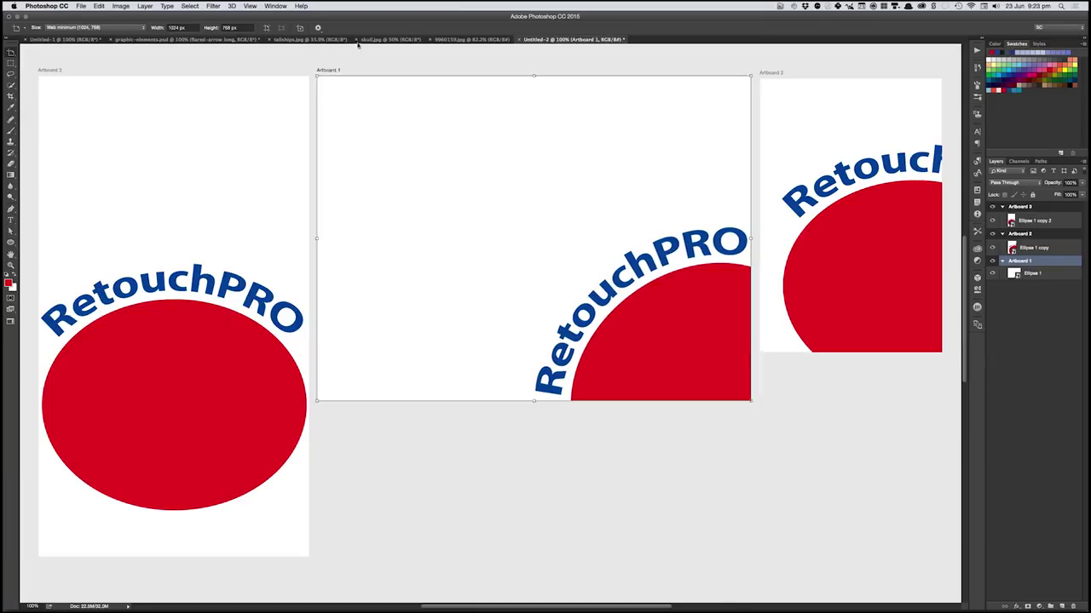
- Reposition Artboard 2, settling it slightly lower and further right with arrow-key nudges
{"action": "left_click_drag", "start_coordinate": [770, 72], "coordinate": [773, 71]}
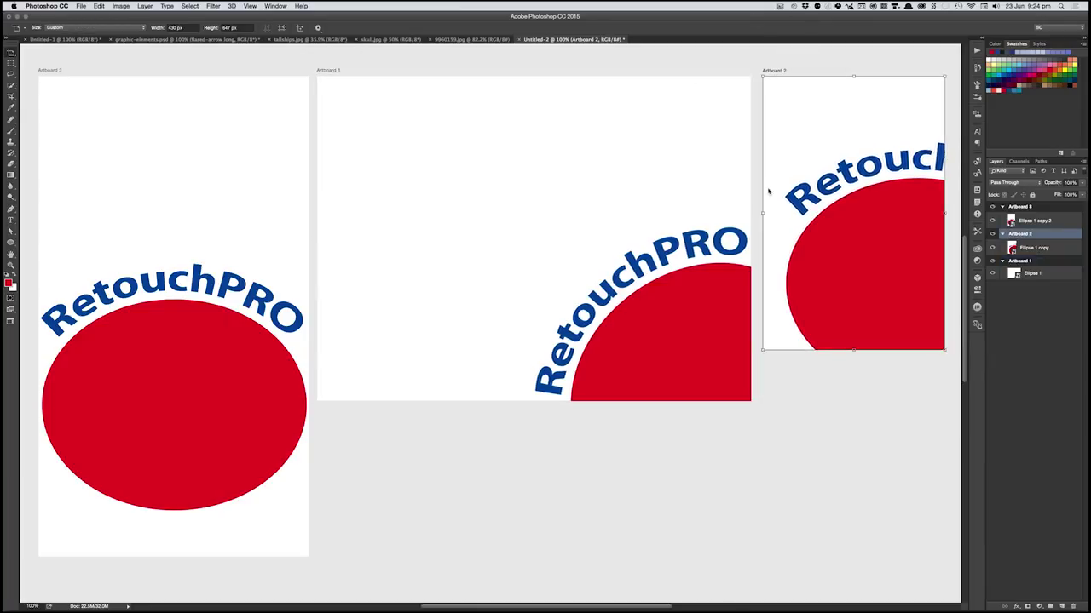
{"action": "left_click_drag", "start_coordinate": [771, 72], "coordinate": [906, 68]}
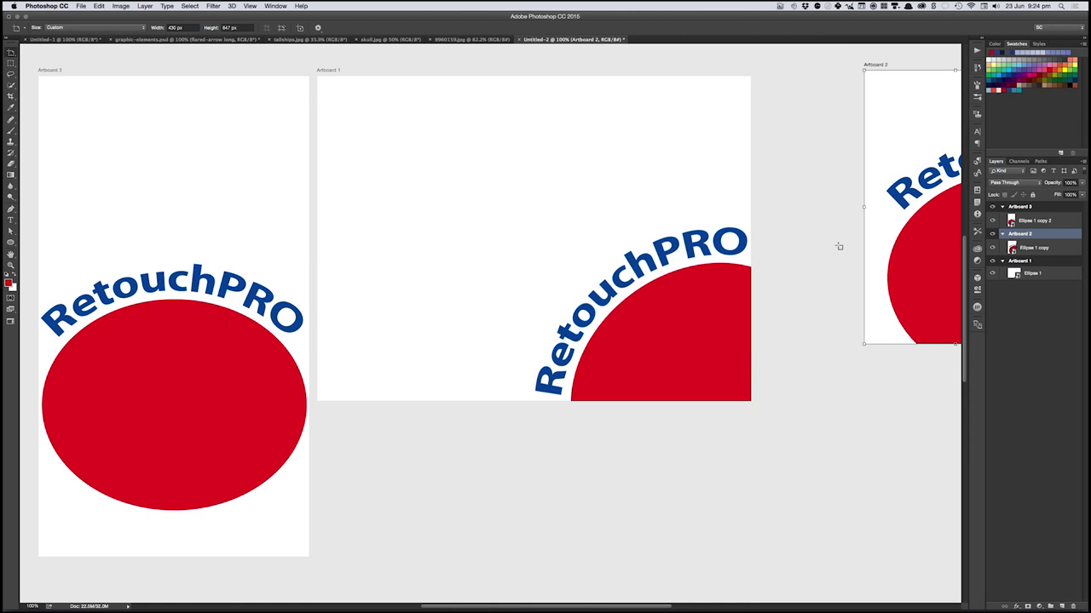
{"action": "left_click_drag", "start_coordinate": [756, 260], "coordinate": [651, 431]}
{"action": "left_click_drag", "start_coordinate": [477, 477], "coordinate": [653, 301]}
{"action": "left_click_drag", "start_coordinate": [358, 485], "coordinate": [726, 221]}
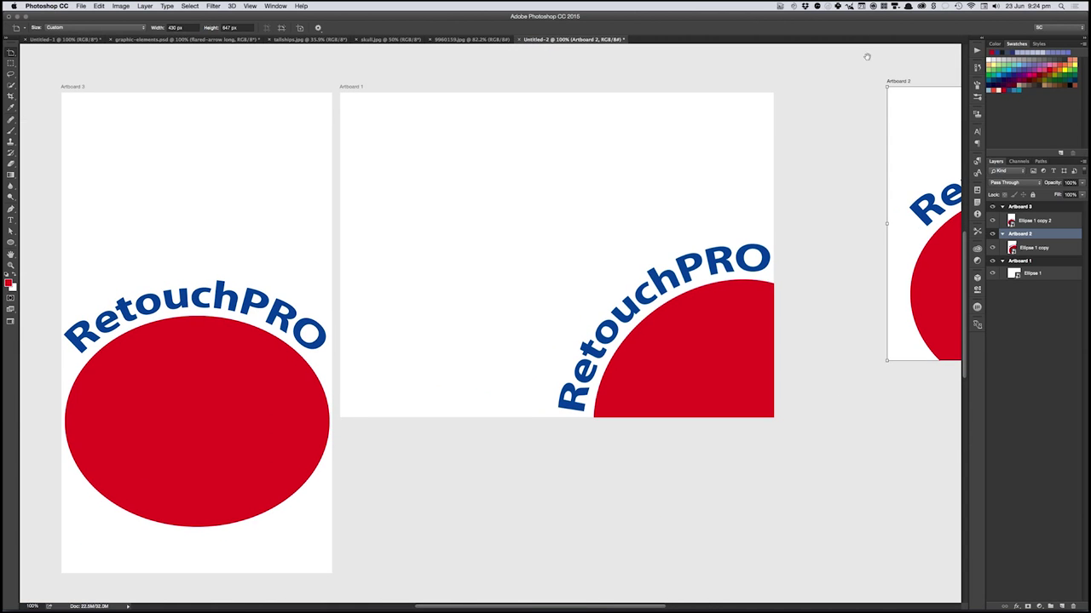
{"action": "left_click_drag", "start_coordinate": [893, 84], "coordinate": [790, 89]}
{"action": "scroll", "coordinate": [755, 139], "scroll_direction": "right", "scroll_amount": 1}
{"action": "scroll", "coordinate": [755, 139], "scroll_direction": "down", "scroll_amount": 1}
{"action": "key", "text": "v"}
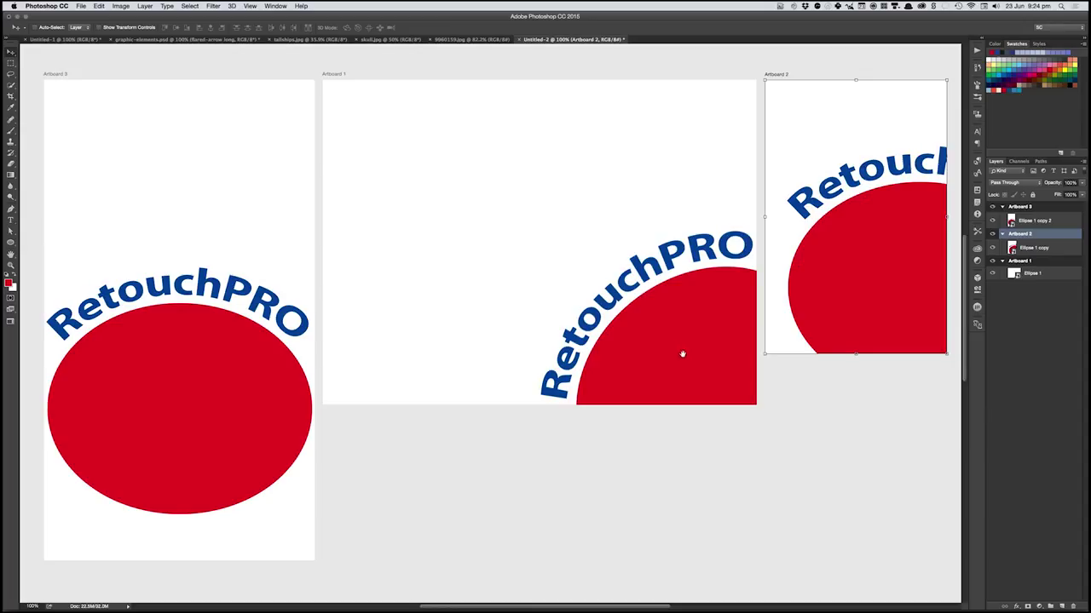
{"action": "key", "text": "Right"}
{"action": "key", "text": "Down"}
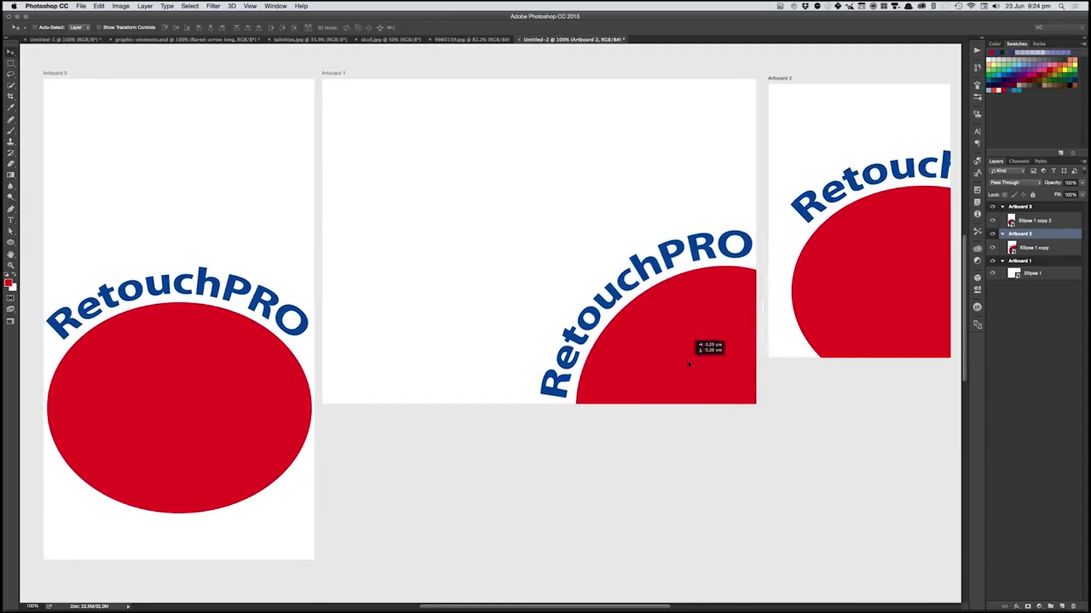
- Open the Ellipse 1 copy smart object and fill the ellipse with orange-red
{"action": "left_click", "coordinate": [1013, 247]}
{"action": "double_click", "coordinate": [1012, 248]}
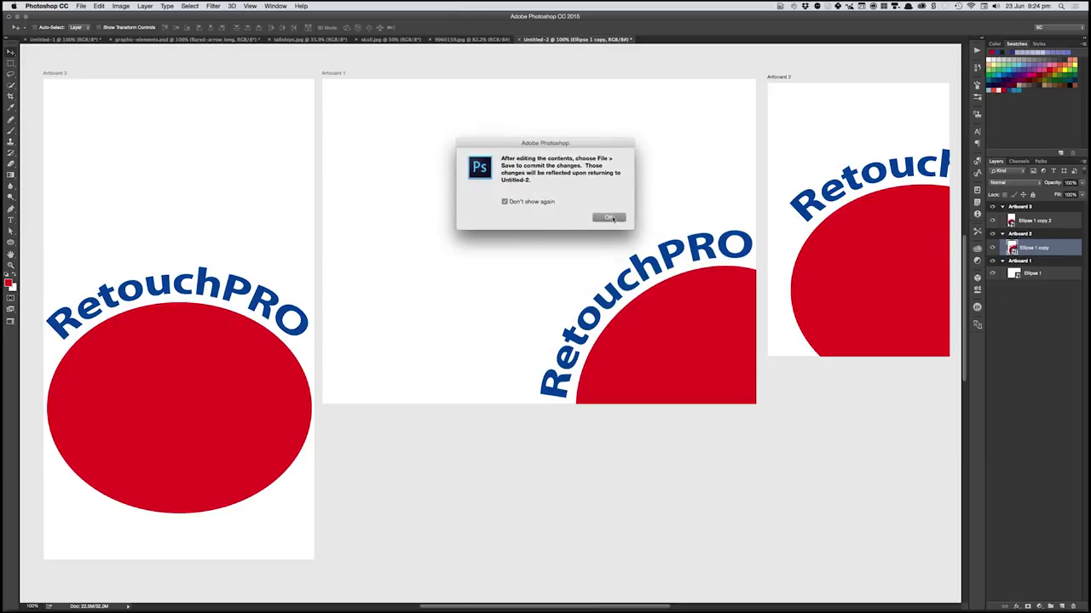
{"action": "left_click", "coordinate": [610, 218]}
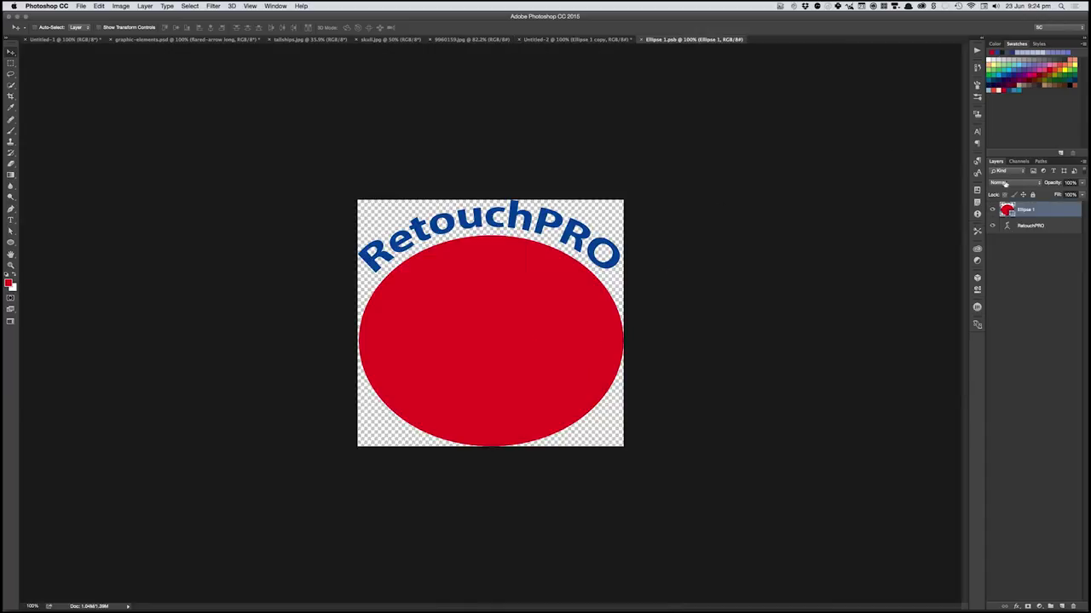
{"action": "left_click", "coordinate": [1054, 70]}
{"action": "key", "text": "alt+BackSpace"}
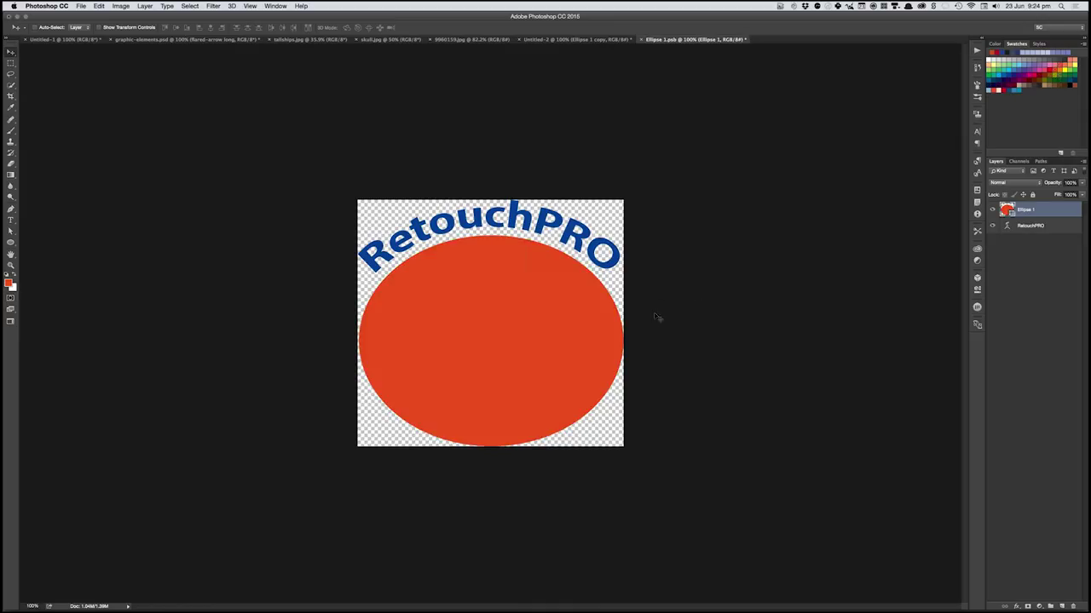
- Change the arched text from RetouchPRO to RetouchPro
{"action": "key", "text": "t"}
{"action": "key", "text": "alt+bracketleft"}
{"action": "left_click_drag", "start_coordinate": [560, 219], "coordinate": [626, 251]}
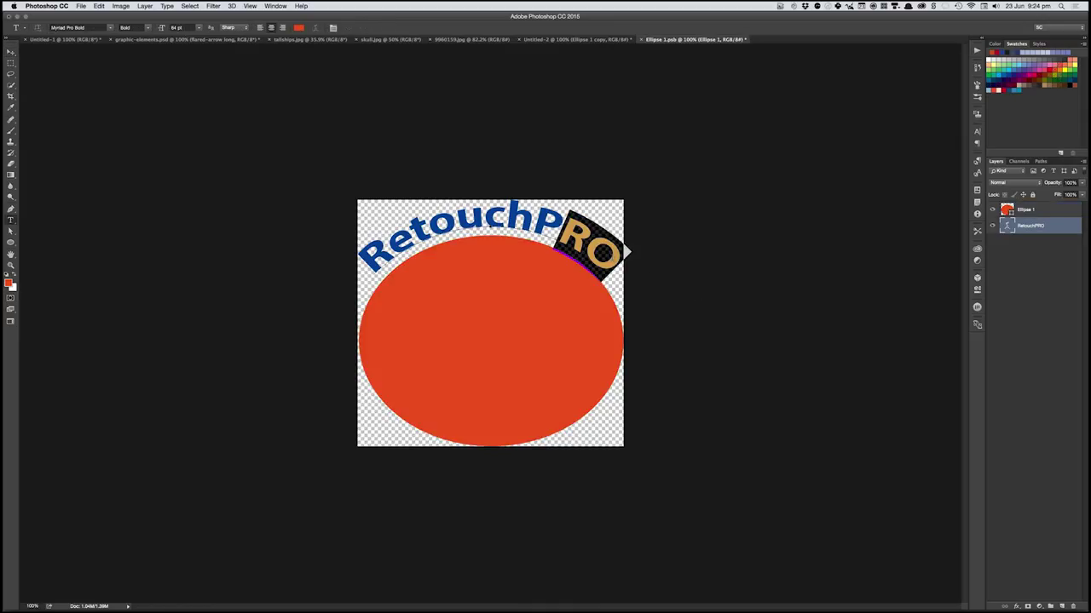
{"action": "type", "text": "ro"}
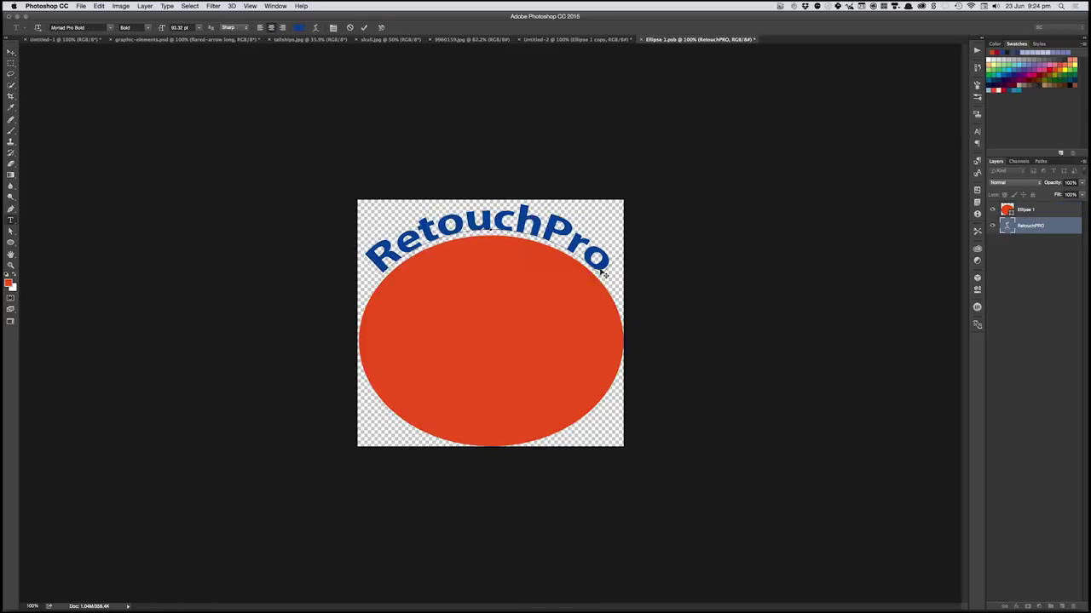
{"action": "key", "text": "super+Return"}
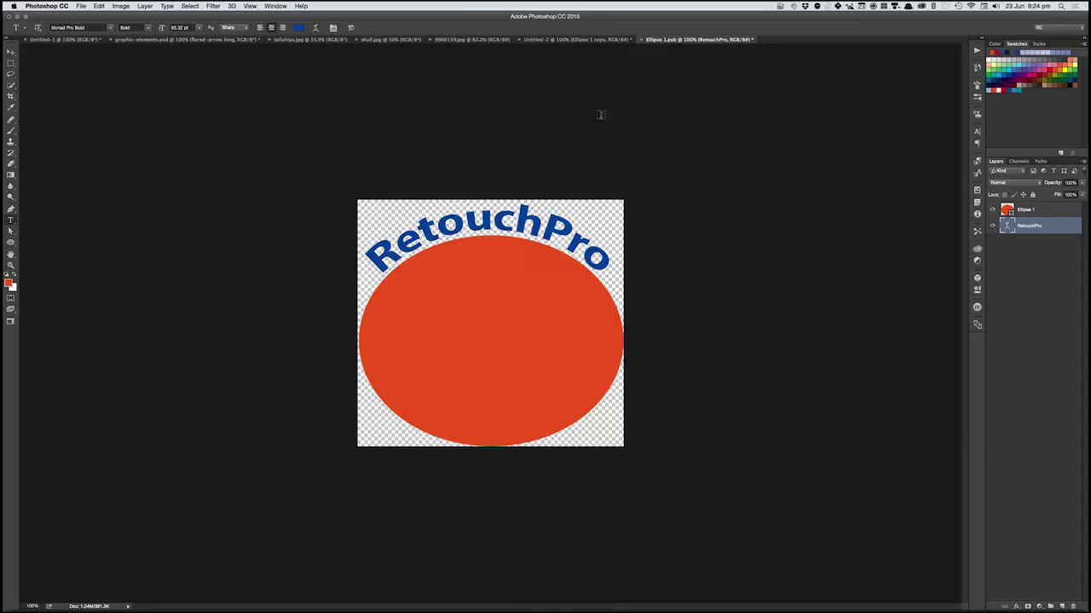
- Set the arched text's font to Baskerville Regular and close the smart object
{"action": "left_click", "coordinate": [79, 27]}
{"action": "type", "text": "bold"}
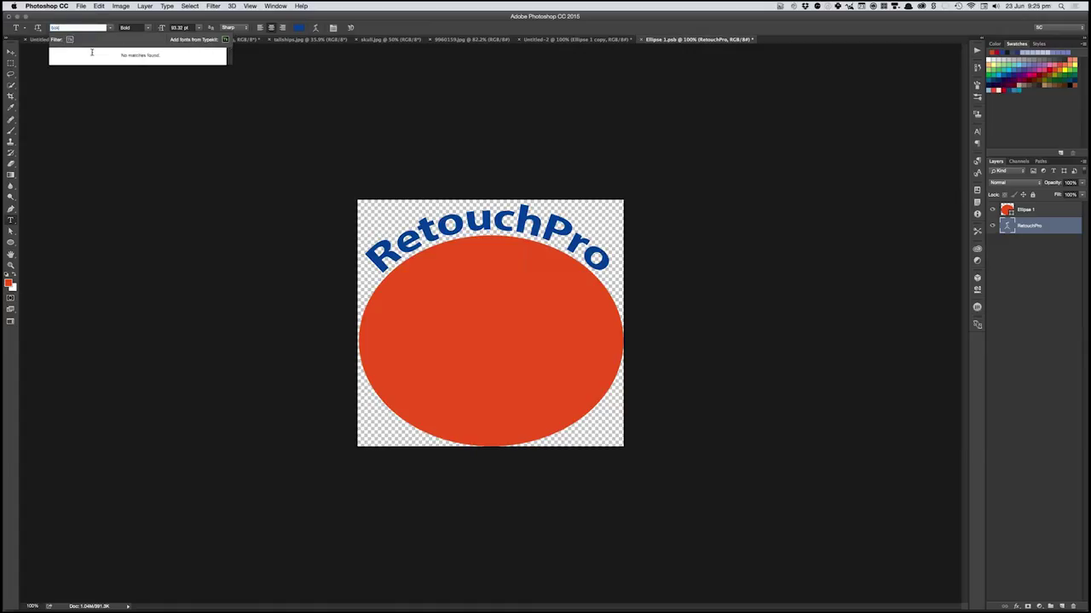
{"action": "type", "text": "k"}
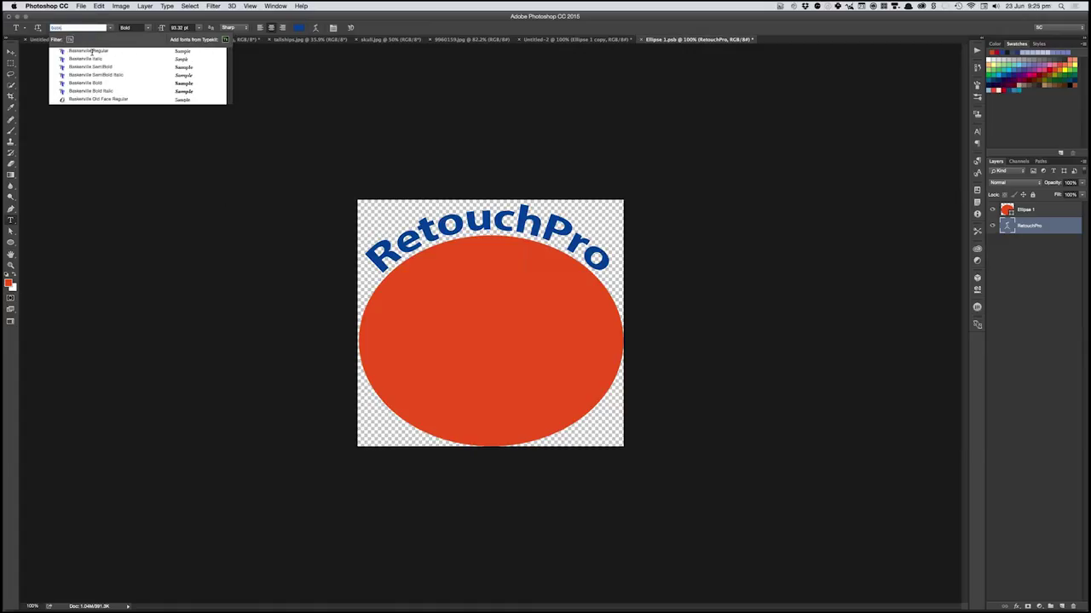
{"action": "left_click", "coordinate": [92, 52]}
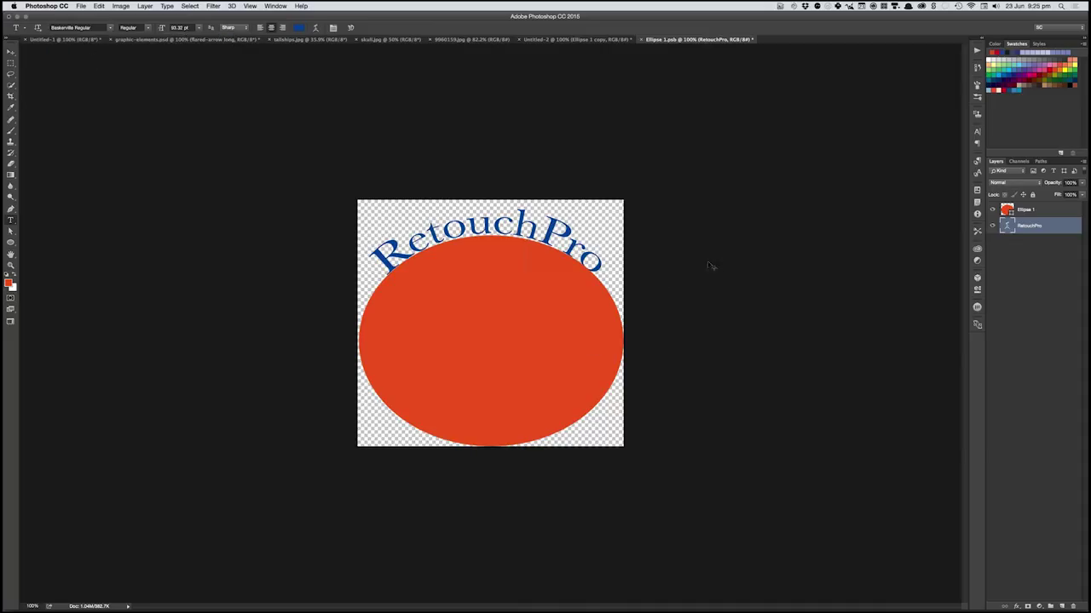
{"action": "left_click", "coordinate": [643, 42]}
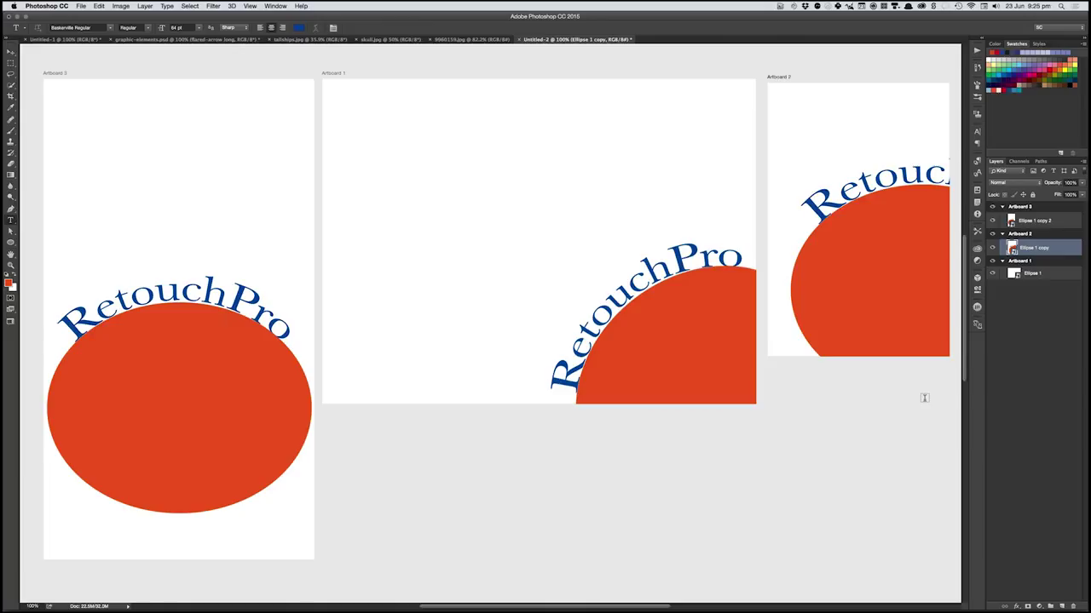
- Undo the colour and font changes, then move Artboard 1's ellipse and text up-left
{"action": "key", "text": "v"}
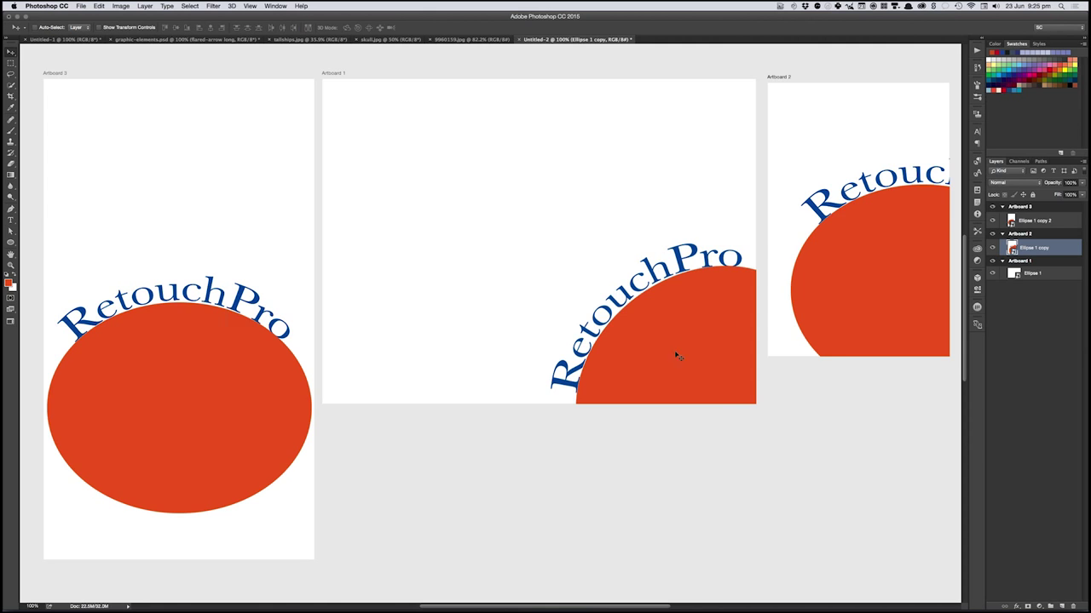
{"action": "key", "text": "super+z"}
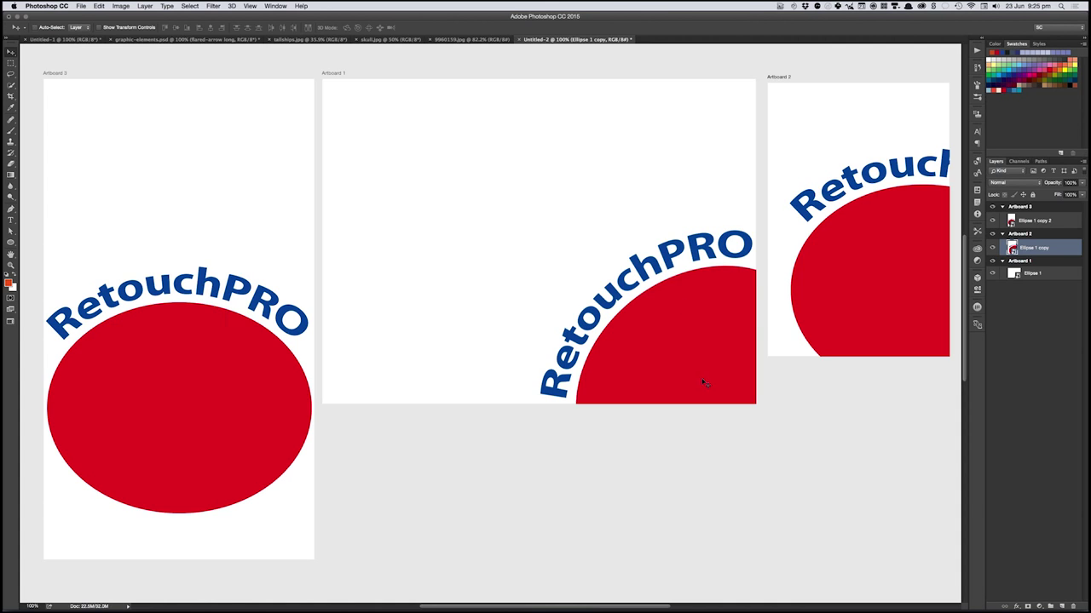
{"action": "left_click_drag", "start_coordinate": [666, 341], "coordinate": [560, 222]}
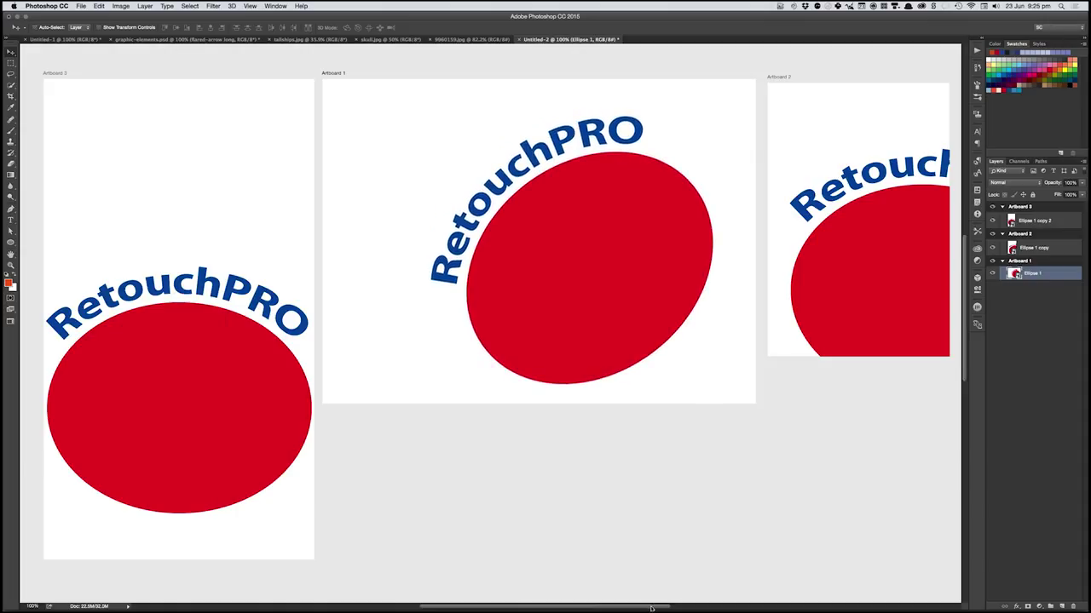
{"action": "mouse_move", "coordinate": [647, 610]}
- In graphic-elements.psd, nudge the orange down arrow and select the collapsed yesno layer group
{"action": "left_click", "coordinate": [189, 40]}
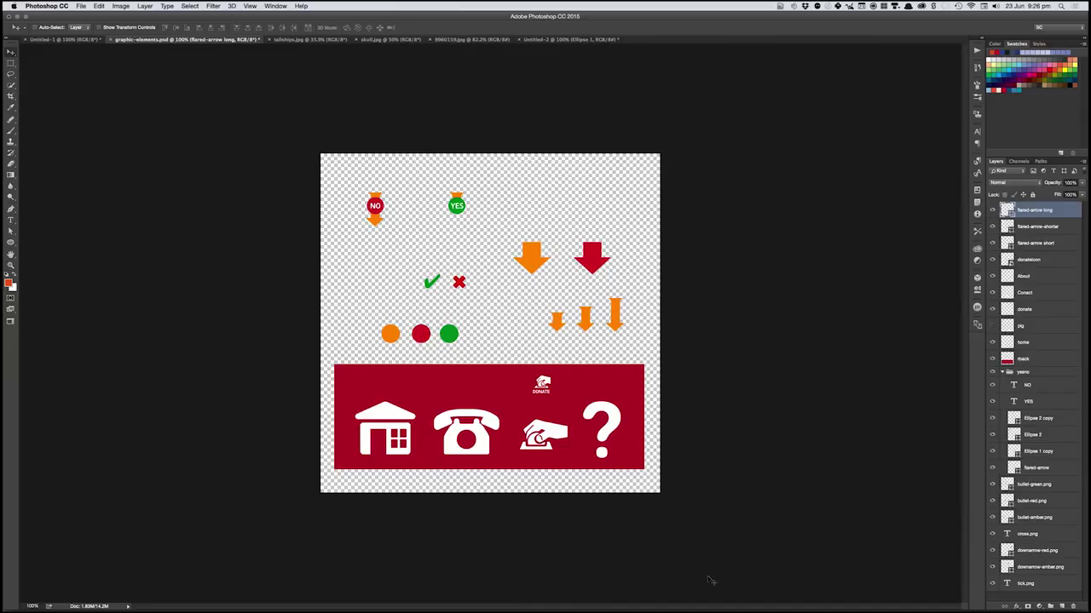
{"action": "left_click_drag", "start_coordinate": [523, 259], "coordinate": [536, 262]}
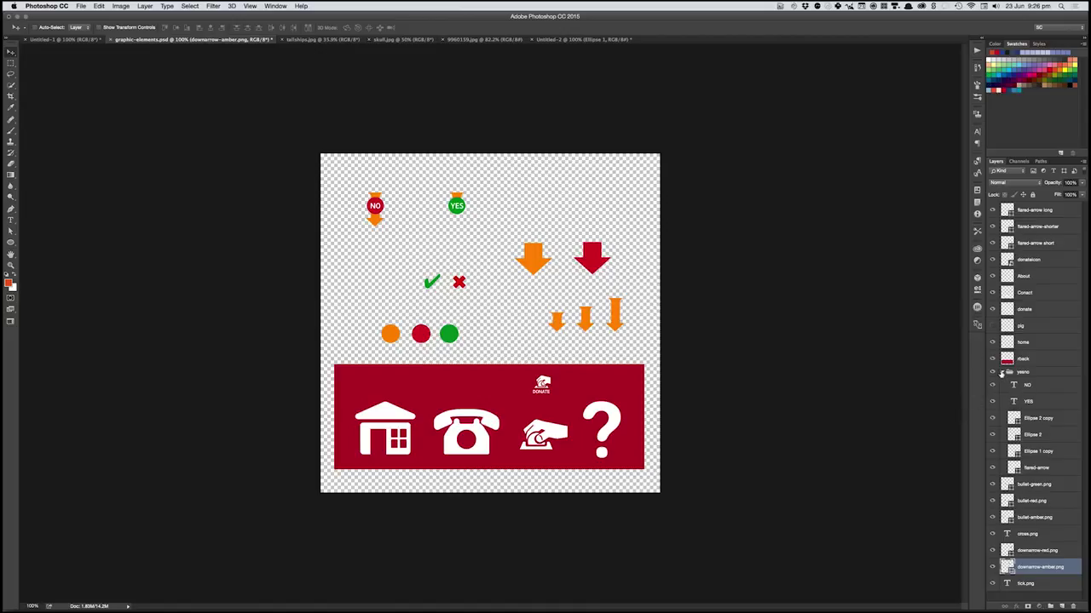
{"action": "left_click", "coordinate": [1002, 372]}
{"action": "left_click", "coordinate": [1010, 376]}
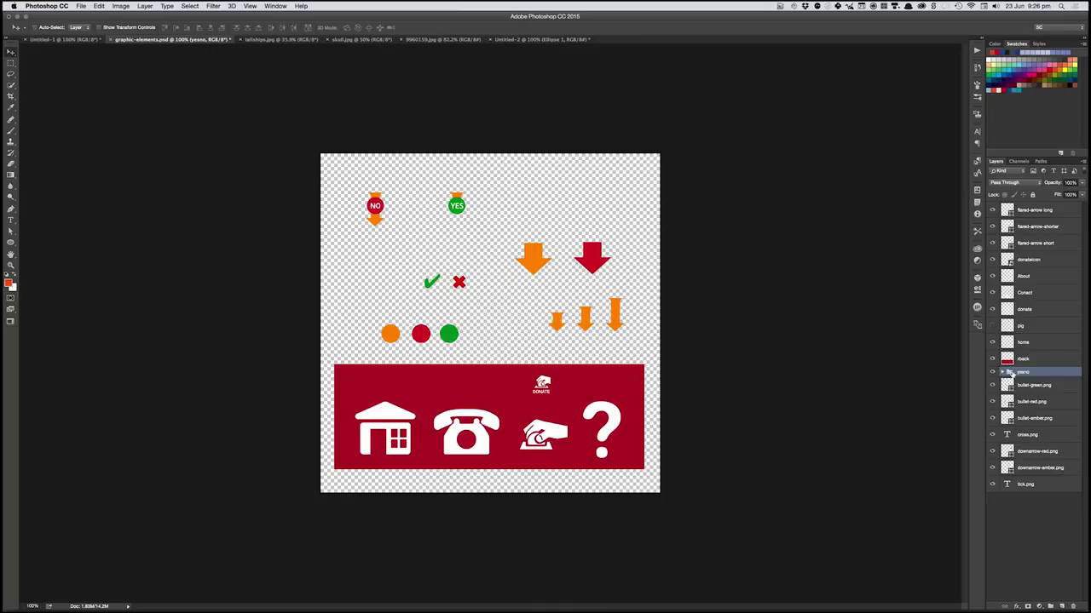
- Cancel the 235 × 80 PNG Export As for the yesno group and switch to Untitled-1
{"action": "left_click", "coordinate": [146, 7]}
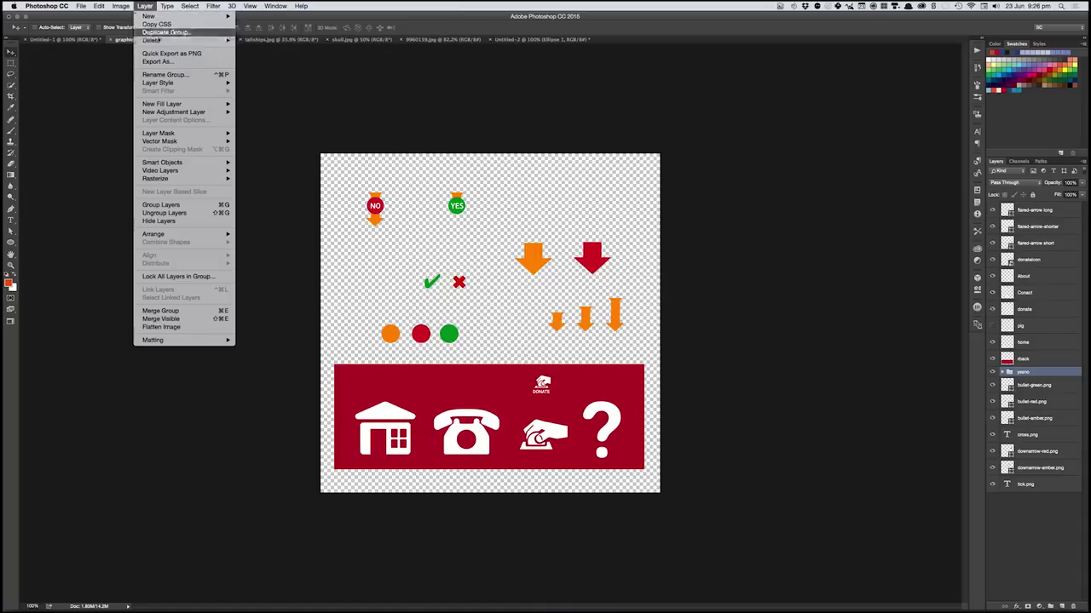
{"action": "key", "text": "Escape"}
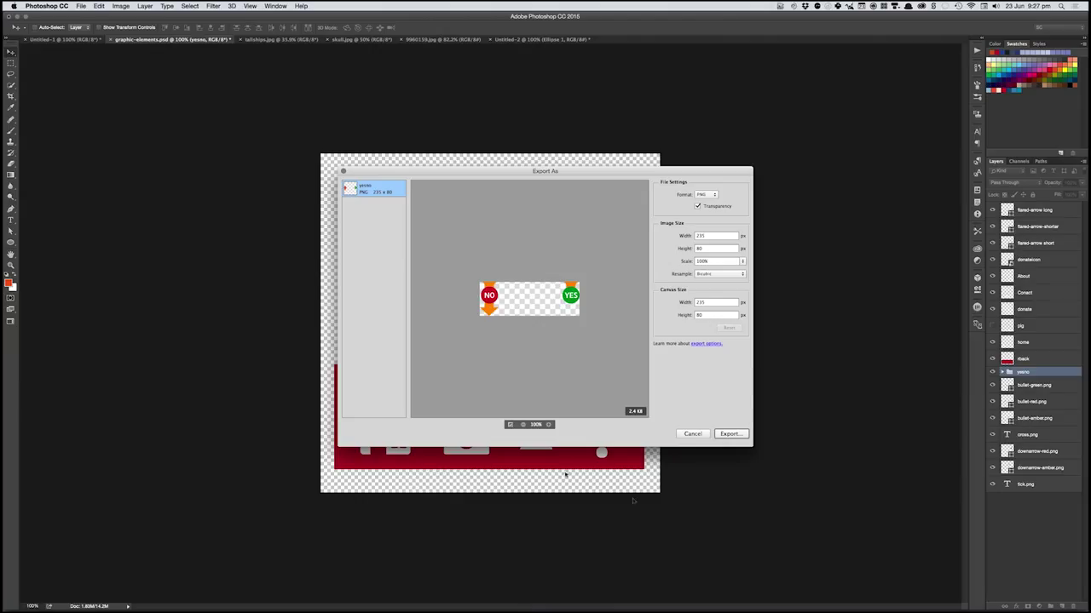
{"action": "key", "text": "Escape"}
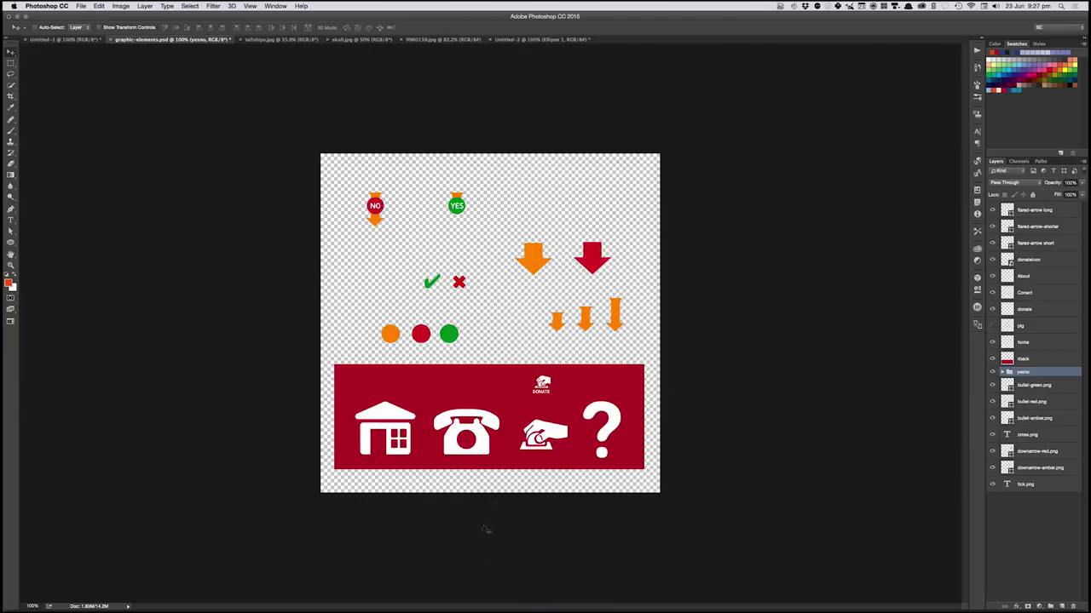
{"action": "left_click", "coordinate": [70, 40]}
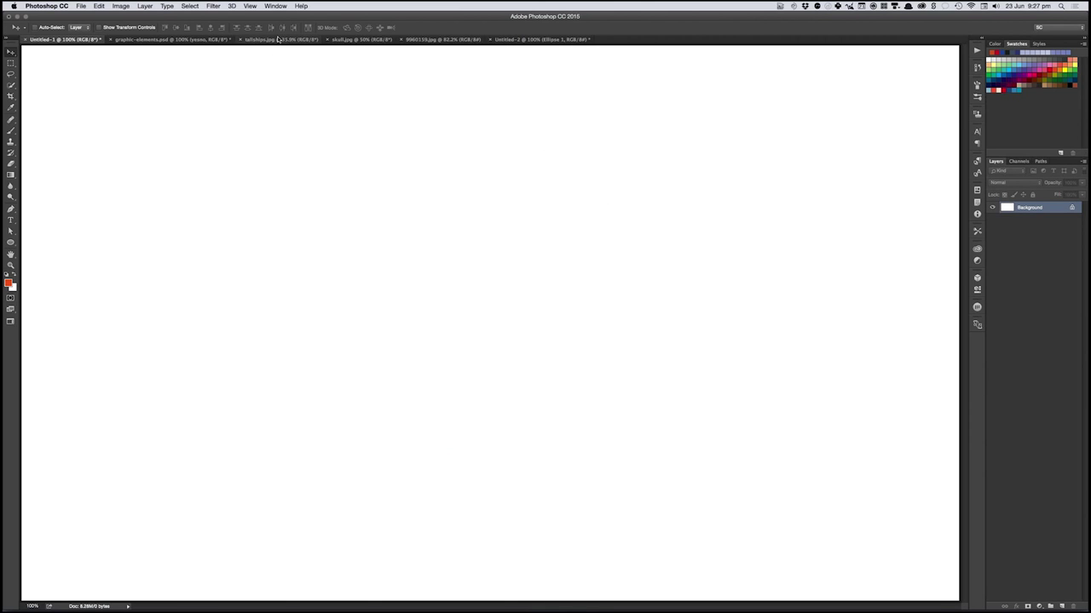
- In Untitled-2, nudge Artboard 1's ellipse and arched RetouchPRO text slightly left in two moves
{"action": "left_click", "coordinate": [535, 38]}
{"action": "left_click_drag", "start_coordinate": [610, 290], "coordinate": [600, 293]}
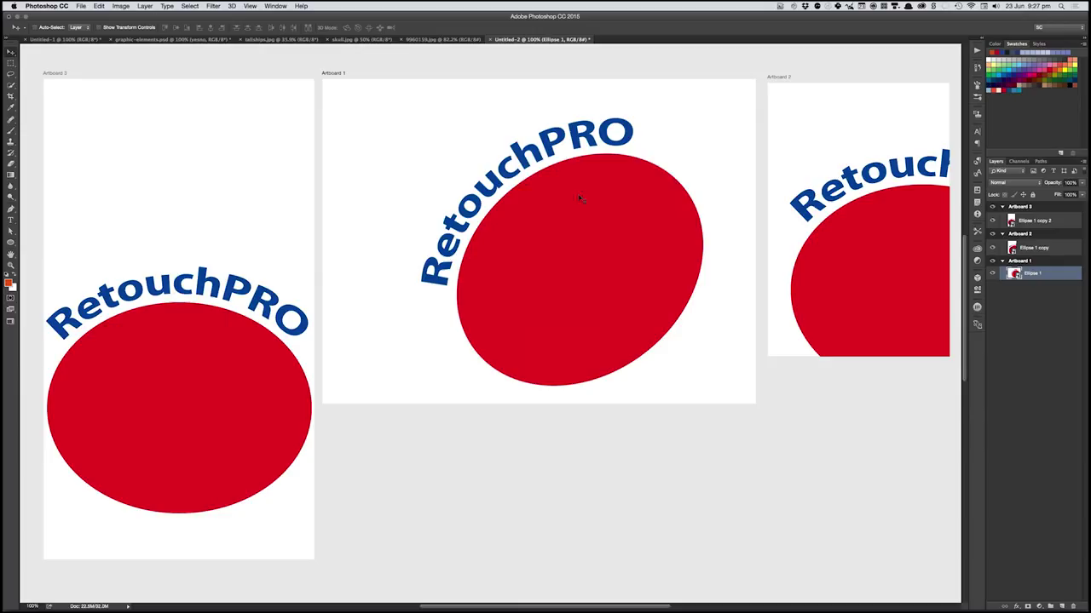
{"action": "left_click_drag", "start_coordinate": [607, 237], "coordinate": [595, 236]}
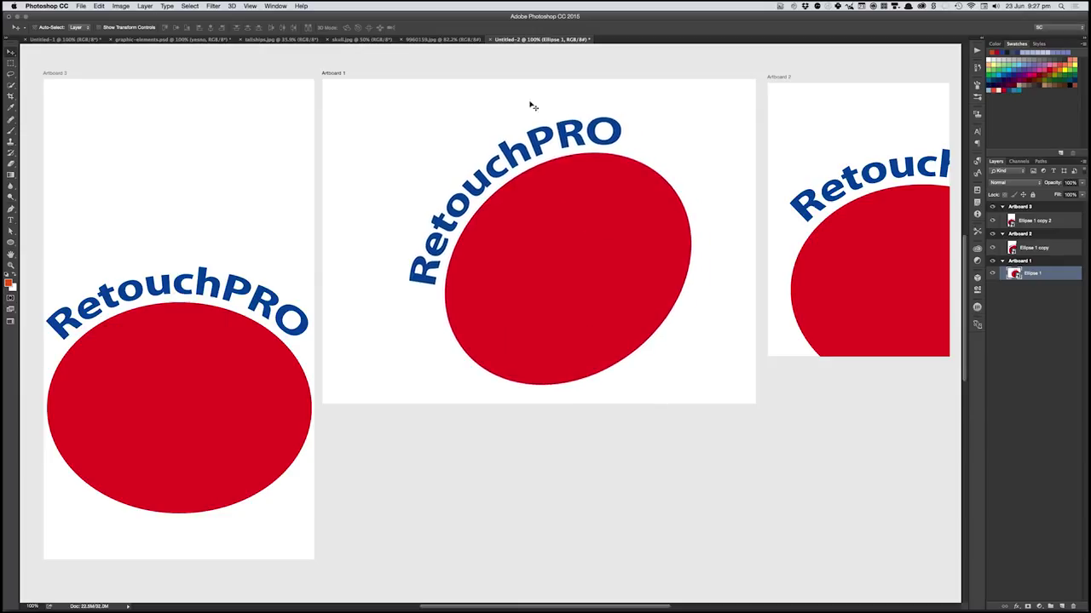
- Apply Hue/Saturation with Hue +52, turning Artboard 1's ellipse gold and its text purple
{"action": "left_click", "coordinate": [120, 6]}
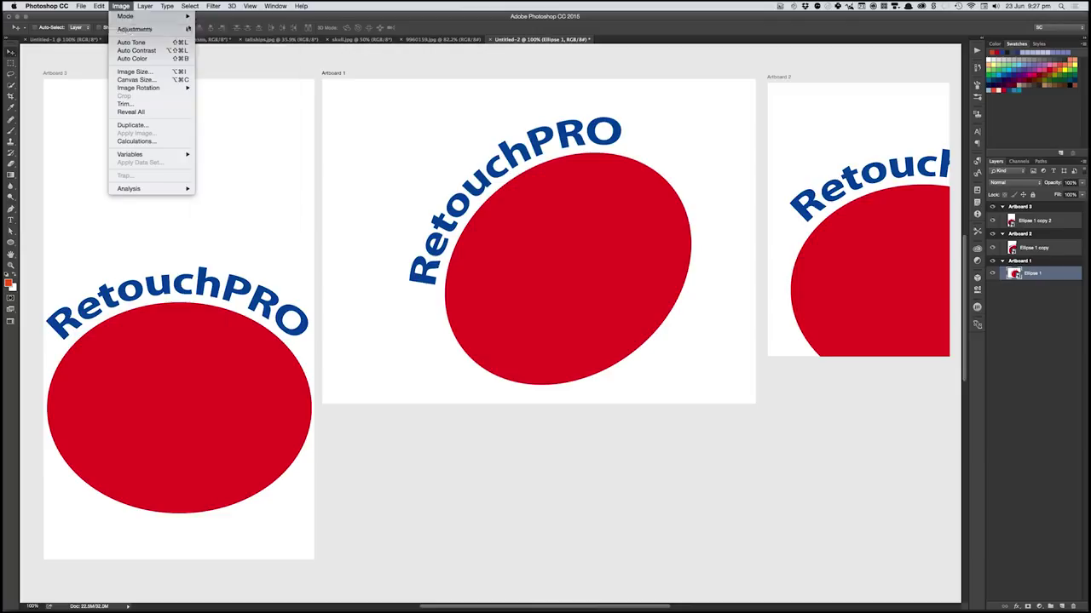
{"action": "mouse_move", "coordinate": [187, 30]}
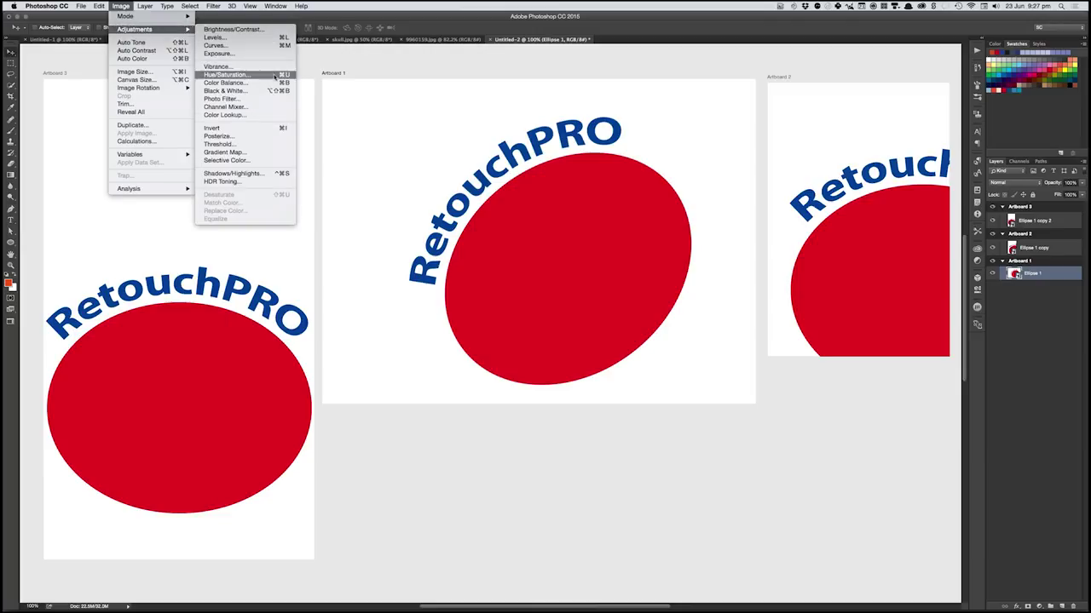
{"action": "left_click", "coordinate": [304, 69]}
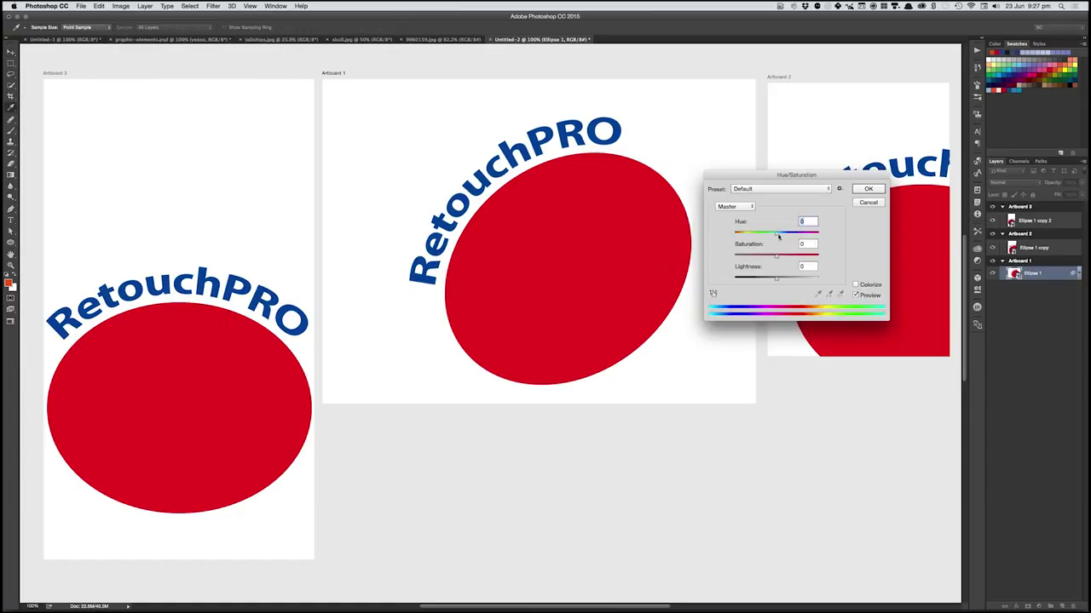
{"action": "left_click_drag", "start_coordinate": [777, 233], "coordinate": [796, 236]}
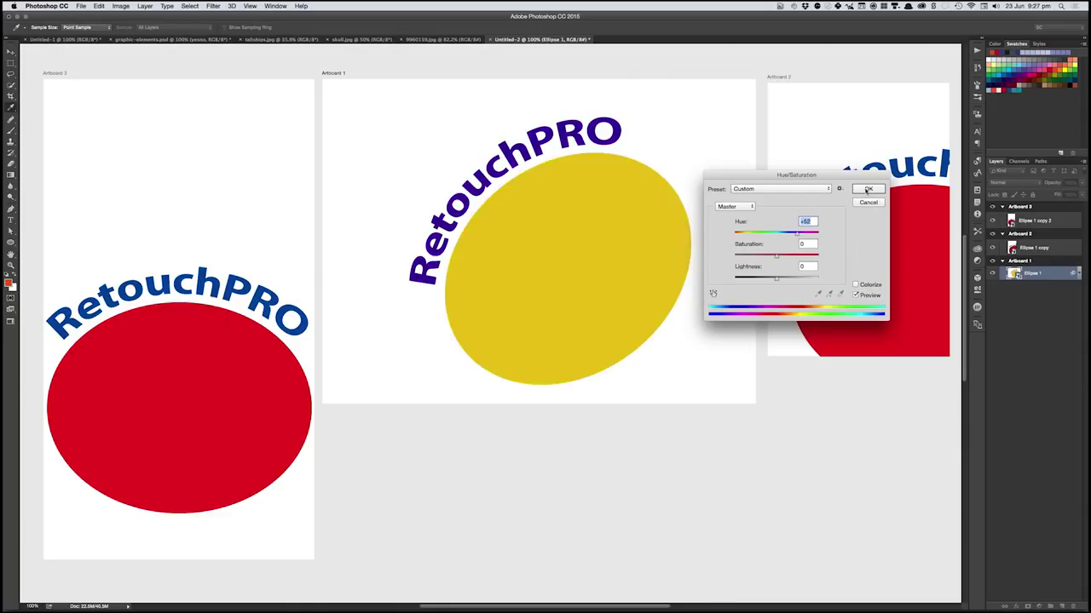
{"action": "left_click", "coordinate": [865, 189]}
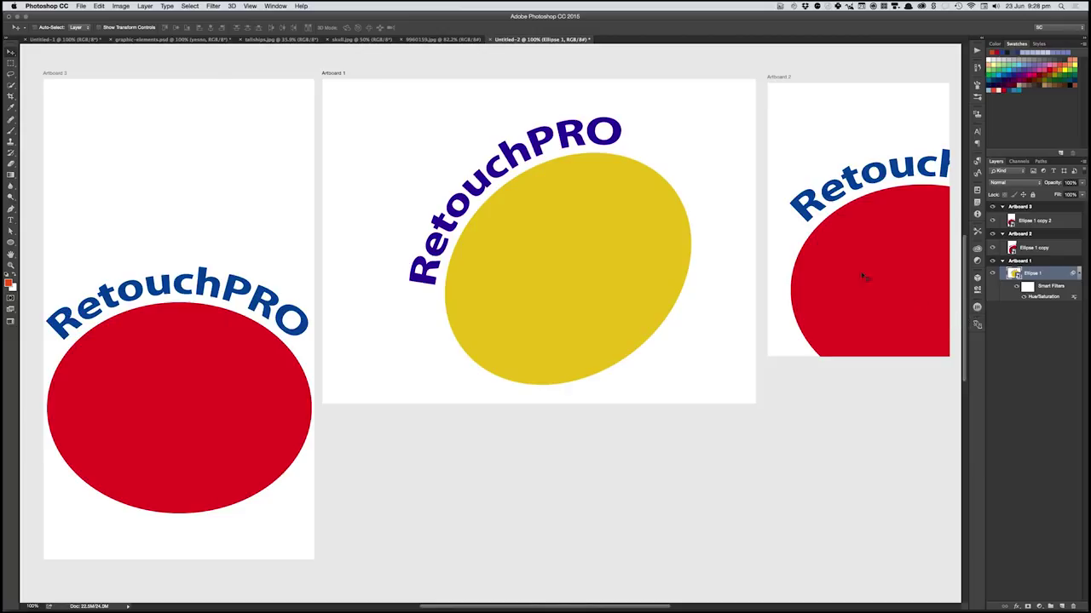
- Apply Shadows/Highlights with Shadows 95% and Highlights 76% to shade the gold ellipse's edges
{"action": "left_click", "coordinate": [121, 6]}
{"action": "mouse_move", "coordinate": [135, 29]}
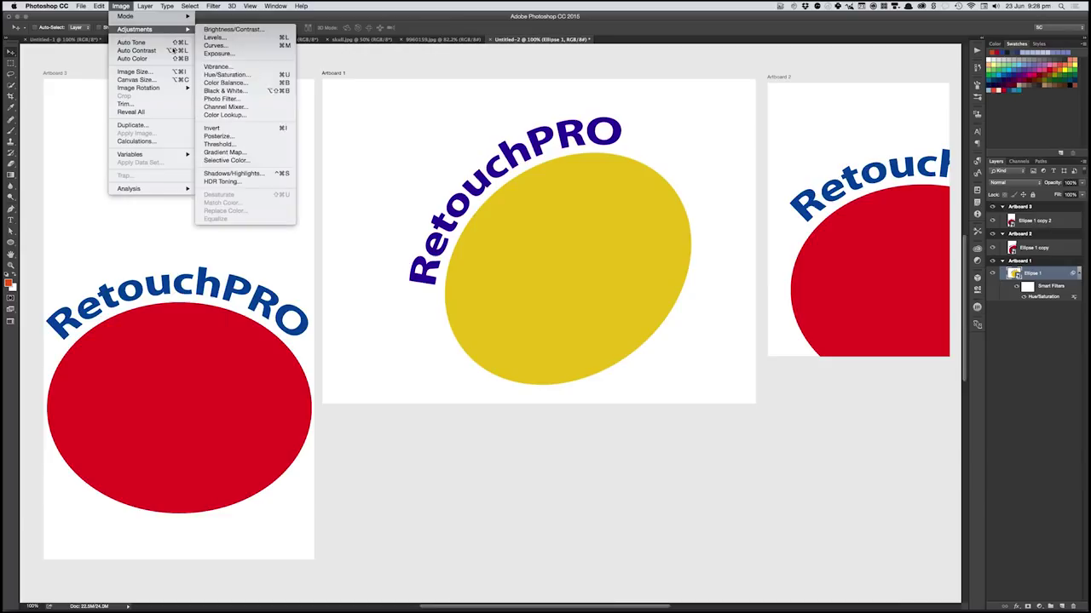
{"action": "left_click", "coordinate": [252, 173]}
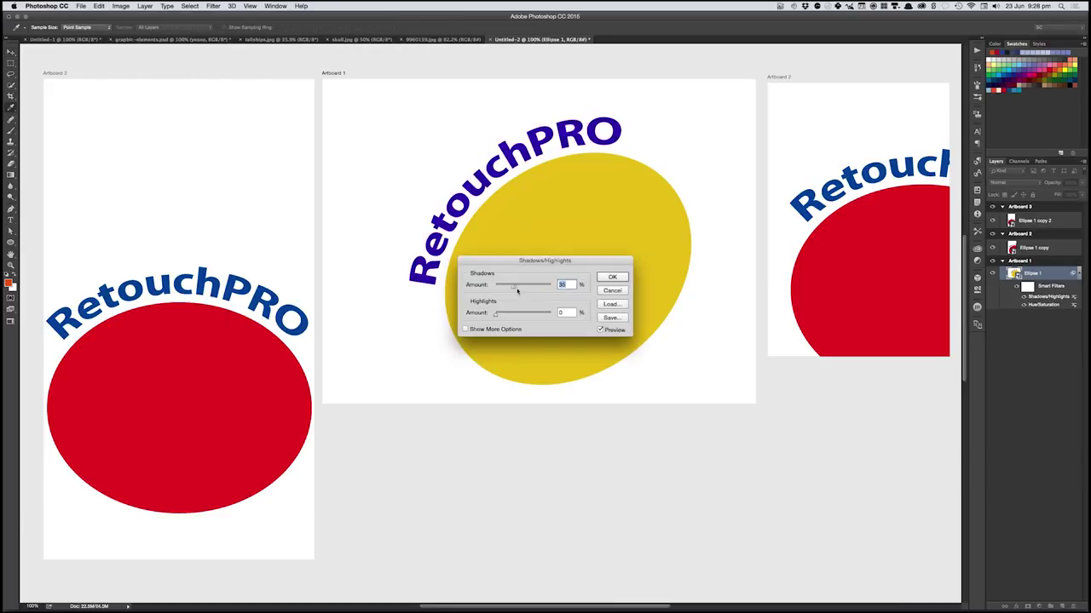
{"action": "left_click_drag", "start_coordinate": [519, 291], "coordinate": [550, 290]}
{"action": "left_click_drag", "start_coordinate": [497, 316], "coordinate": [554, 317]}
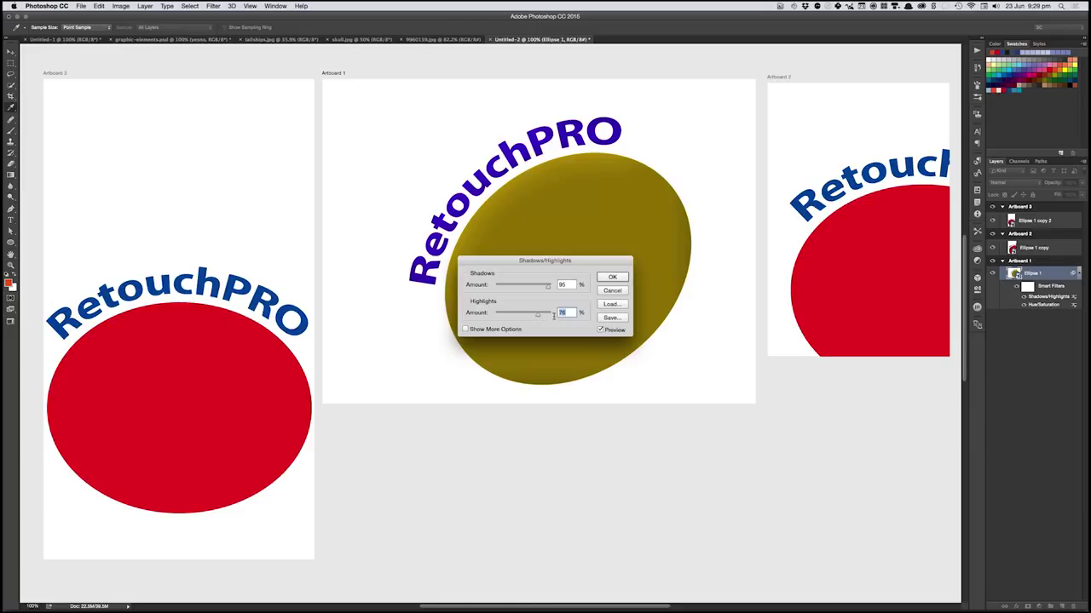
{"action": "left_click", "coordinate": [614, 279]}
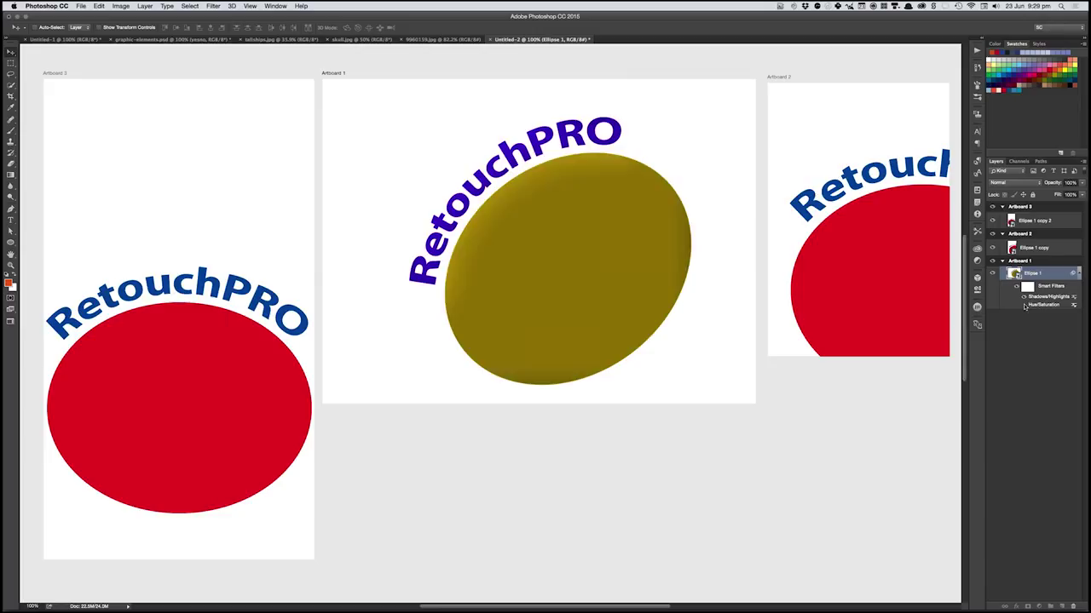
- Toggle the Hue/Saturation and Shadows/Highlights filters off and on to compare against the original red
{"action": "left_click", "coordinate": [1023, 306]}
{"action": "left_click", "coordinate": [1023, 304]}
{"action": "left_click", "coordinate": [1024, 296]}
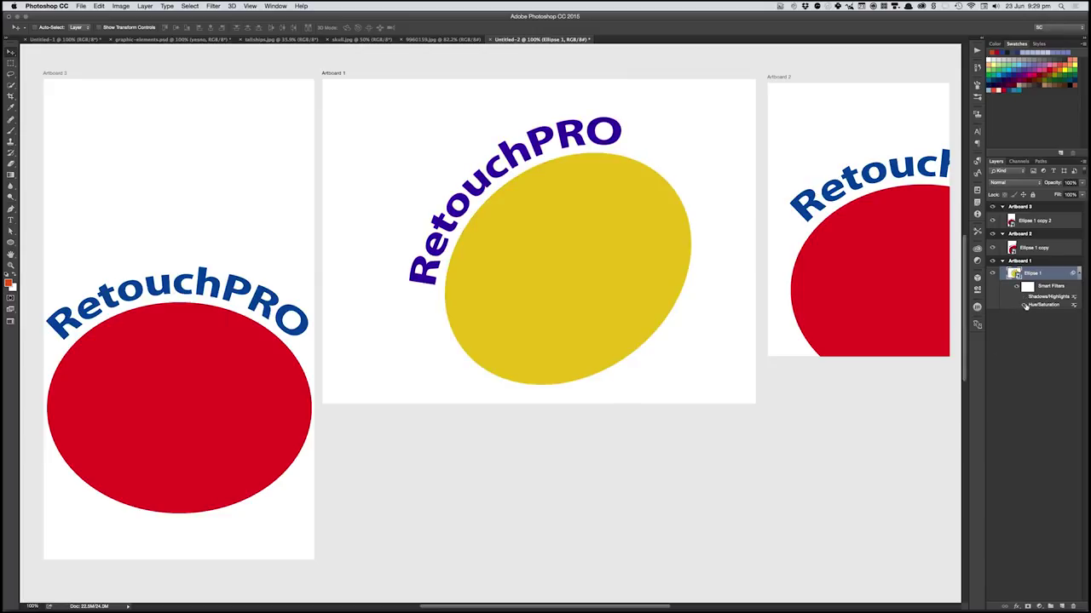
{"action": "left_click", "coordinate": [1023, 306]}
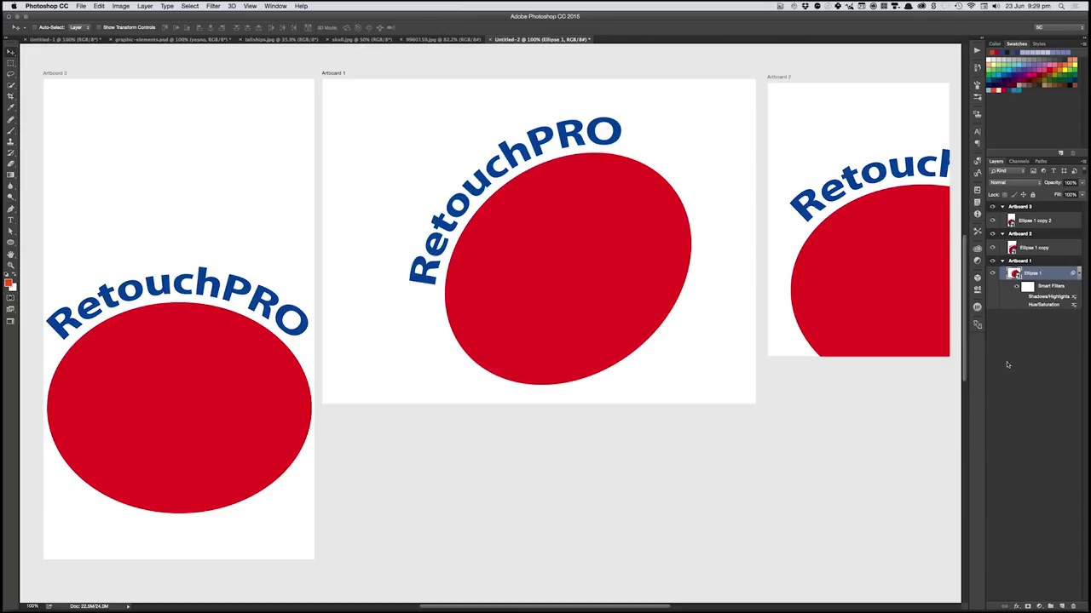
{"action": "left_click", "coordinate": [1024, 305]}
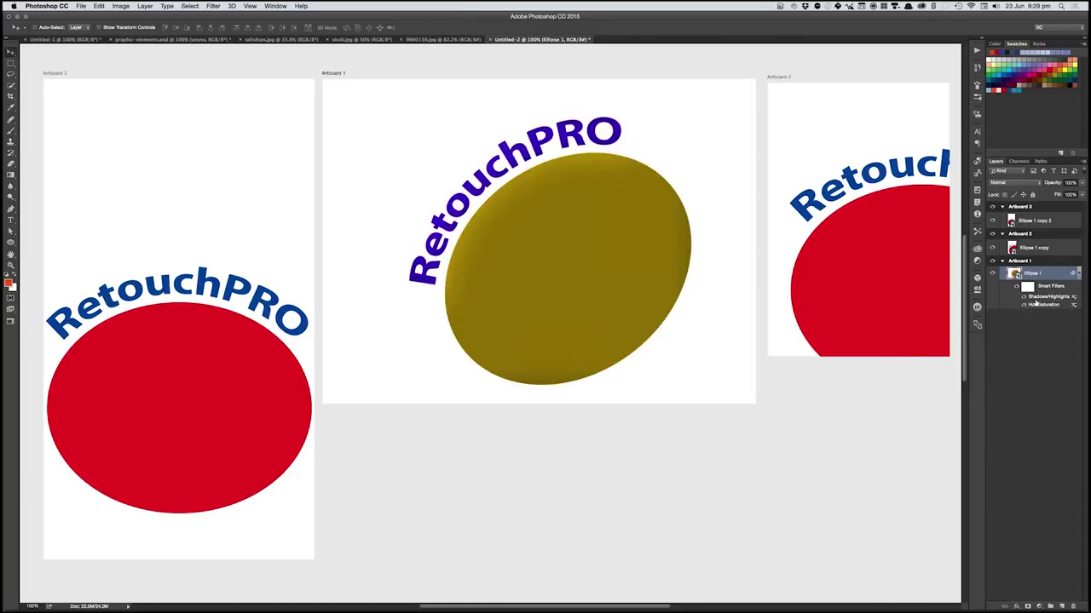
- Paint the smart-filter mask with a soft brush at 100% opacity over the ellipse's upper-left
{"action": "left_click", "coordinate": [1027, 288]}
{"action": "key", "text": "b"}
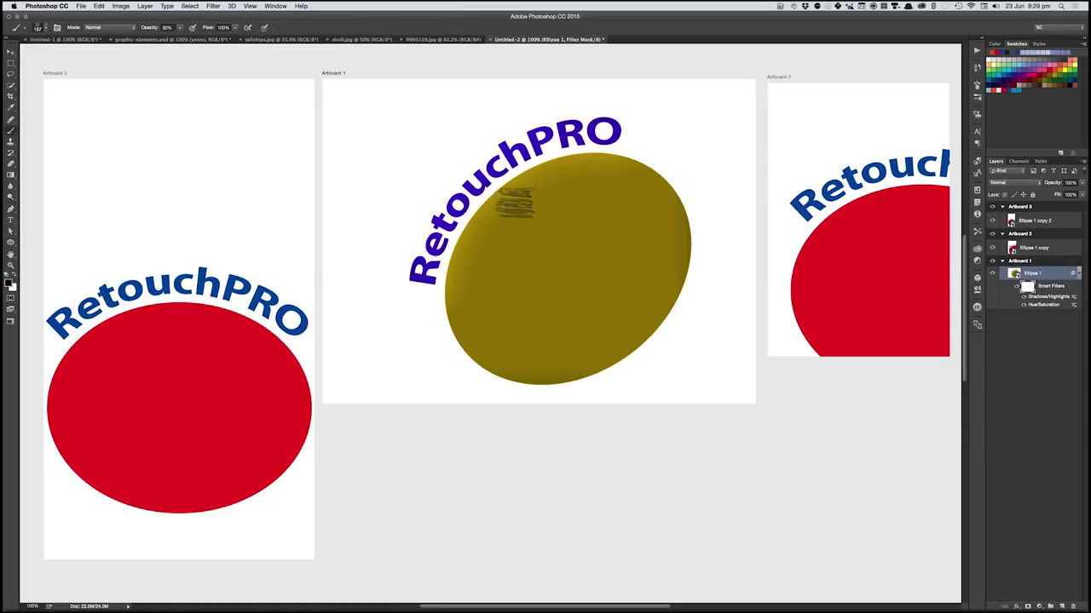
{"action": "right_click", "coordinate": [538, 227]}
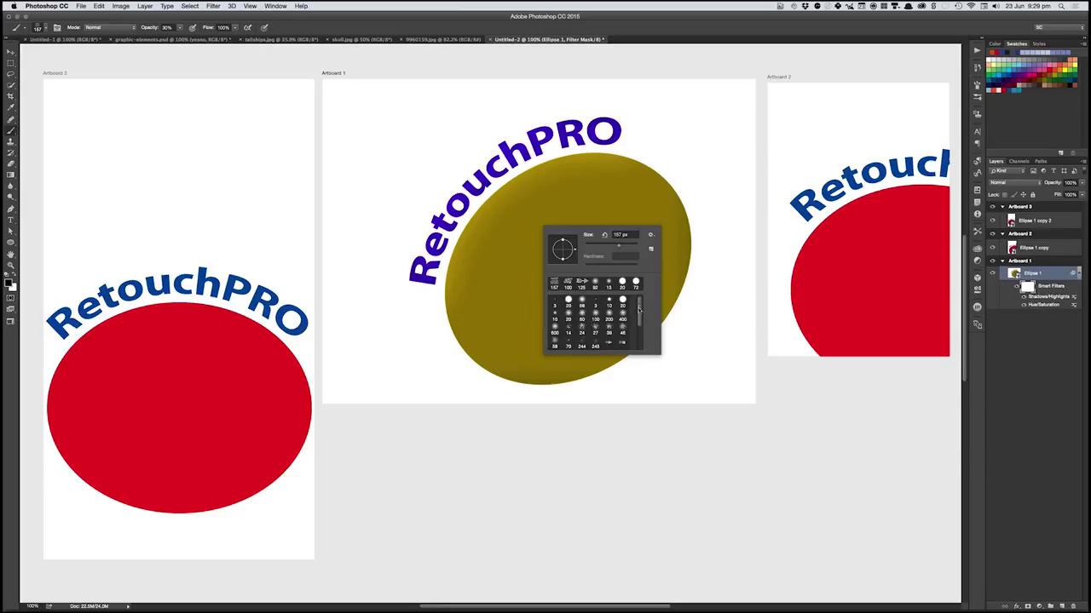
{"action": "left_click", "coordinate": [583, 319]}
{"action": "key", "text": "Return"}
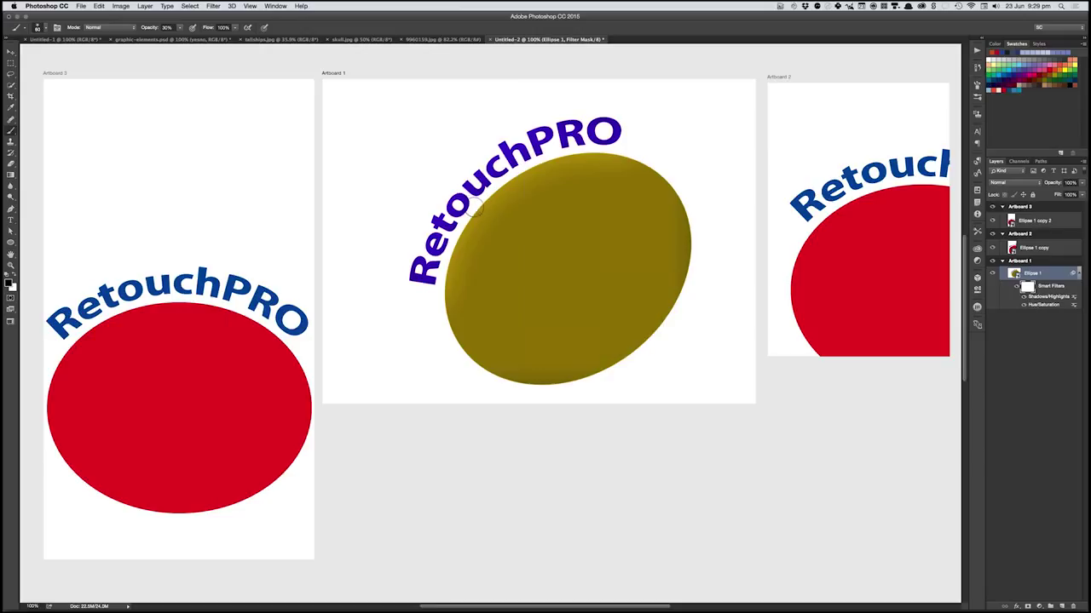
{"action": "mouse_move", "coordinate": [501, 201]}
{"action": "left_mouse_down"}
{"action": "mouse_move", "coordinate": [580, 255]}
{"action": "mouse_move", "coordinate": [489, 183]}
{"action": "left_mouse_up"}
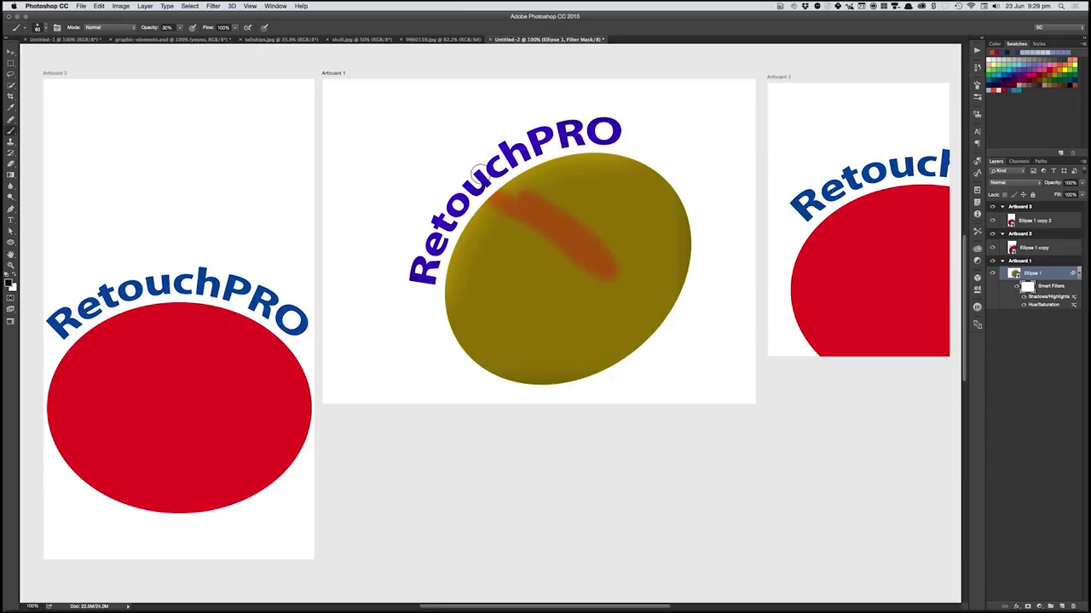
{"action": "key", "text": "0"}
{"action": "mouse_move", "coordinate": [486, 226]}
{"action": "left_mouse_down"}
{"action": "mouse_move", "coordinate": [512, 236]}
{"action": "mouse_move", "coordinate": [477, 221]}
{"action": "mouse_move", "coordinate": [528, 179]}
{"action": "mouse_move", "coordinate": [523, 236]}
{"action": "mouse_move", "coordinate": [604, 249]}
{"action": "mouse_move", "coordinate": [568, 282]}
{"action": "mouse_move", "coordinate": [614, 205]}
{"action": "mouse_move", "coordinate": [562, 162]}
{"action": "mouse_move", "coordinate": [592, 159]}
{"action": "left_mouse_up"}
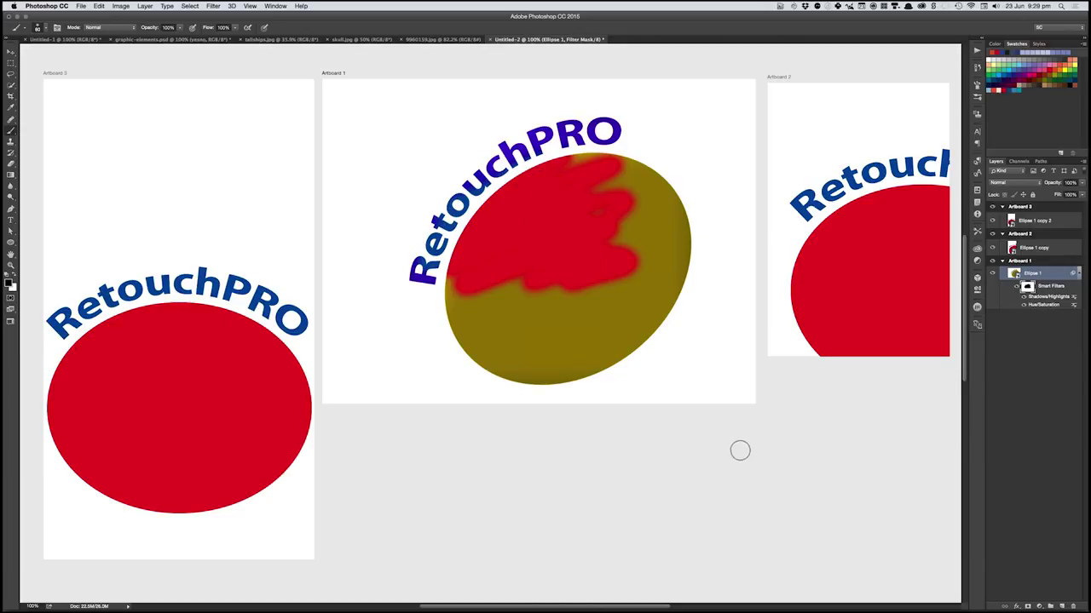
{"action": "key", "text": "v"}
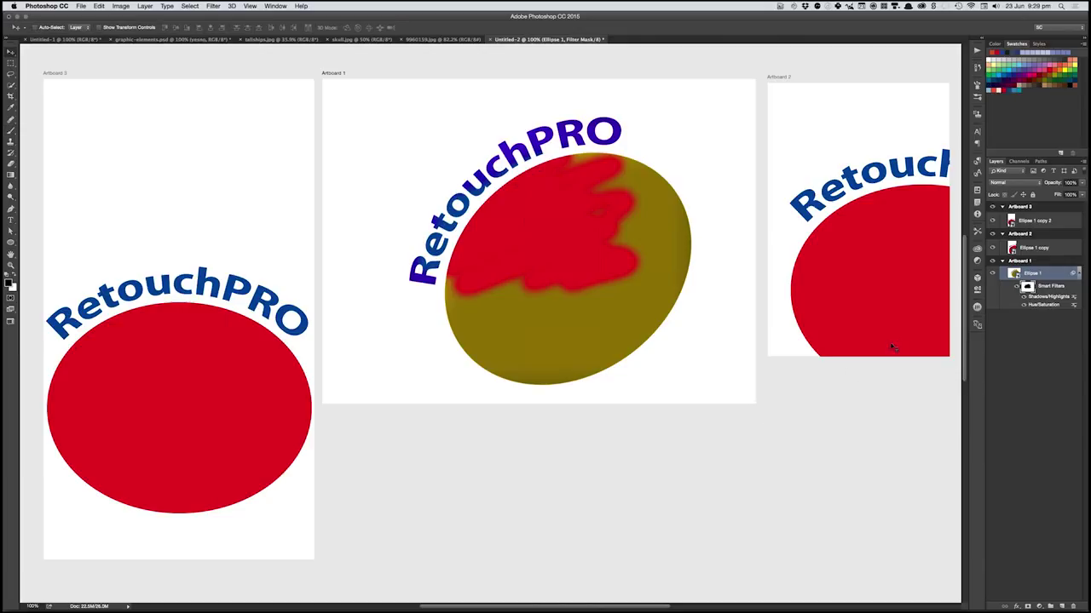
- Delete Artboard 2 and Artboard 3, then select the Ellipse 1 layer with the Move tool
{"action": "left_click", "coordinate": [779, 77]}
{"action": "key", "text": "Delete"}
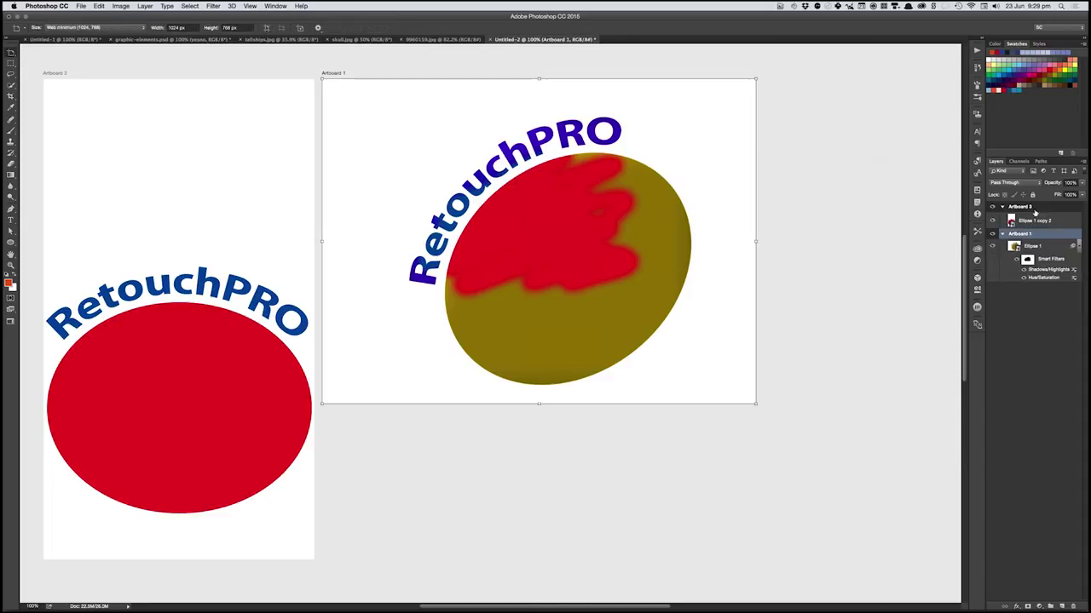
{"action": "left_click", "coordinate": [1019, 208]}
{"action": "key", "text": "Delete"}
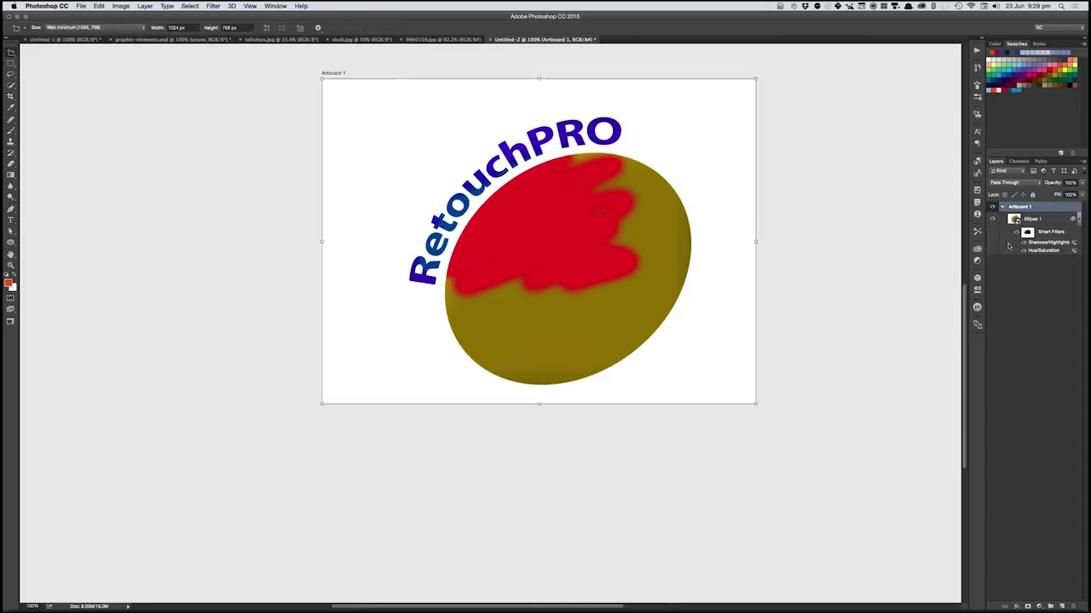
{"action": "key", "text": "shift+v"}
{"action": "left_click", "coordinate": [575, 249]}
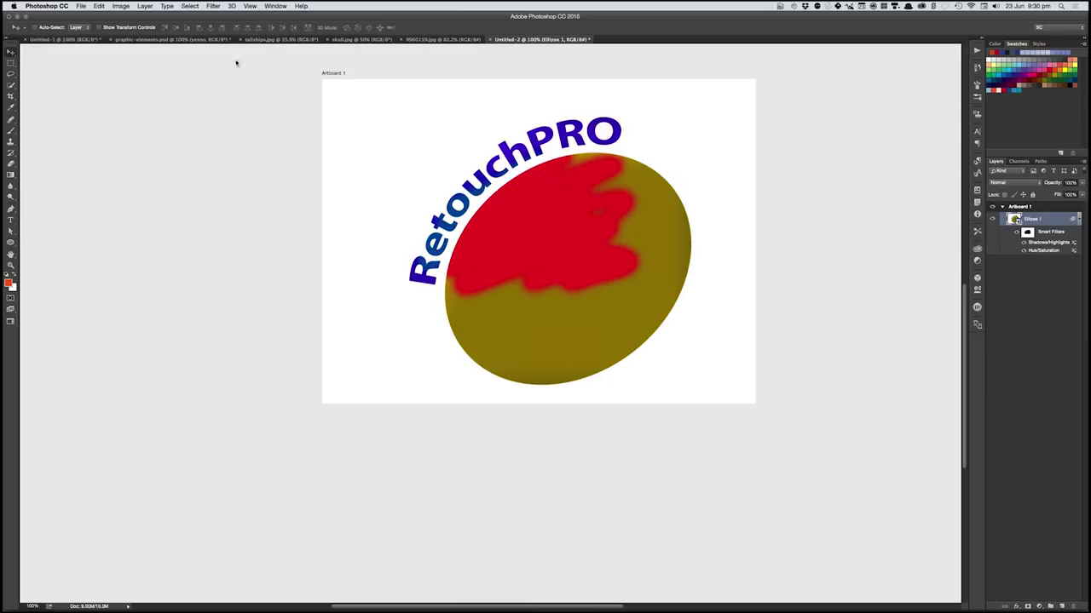
{"action": "left_click", "coordinate": [273, 5]}
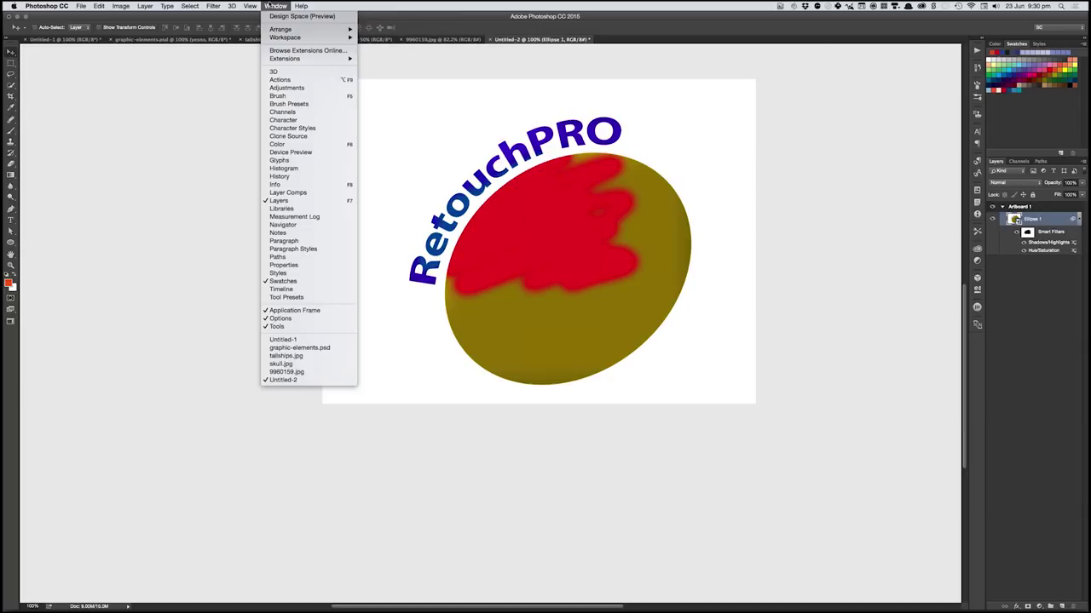
{"action": "left_click", "coordinate": [274, 6]}
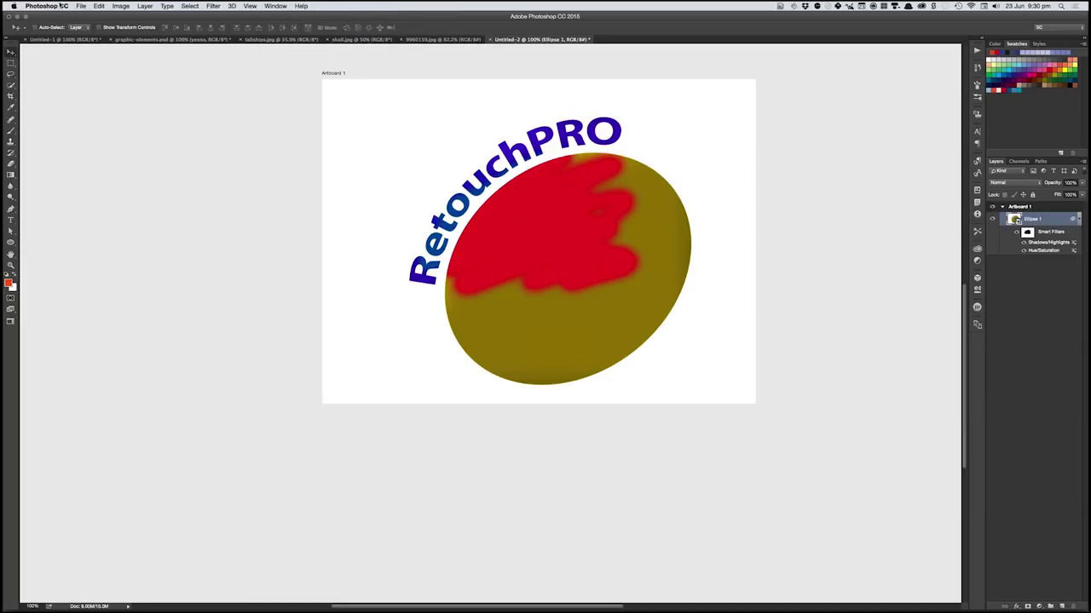
{"action": "left_click", "coordinate": [82, 5]}
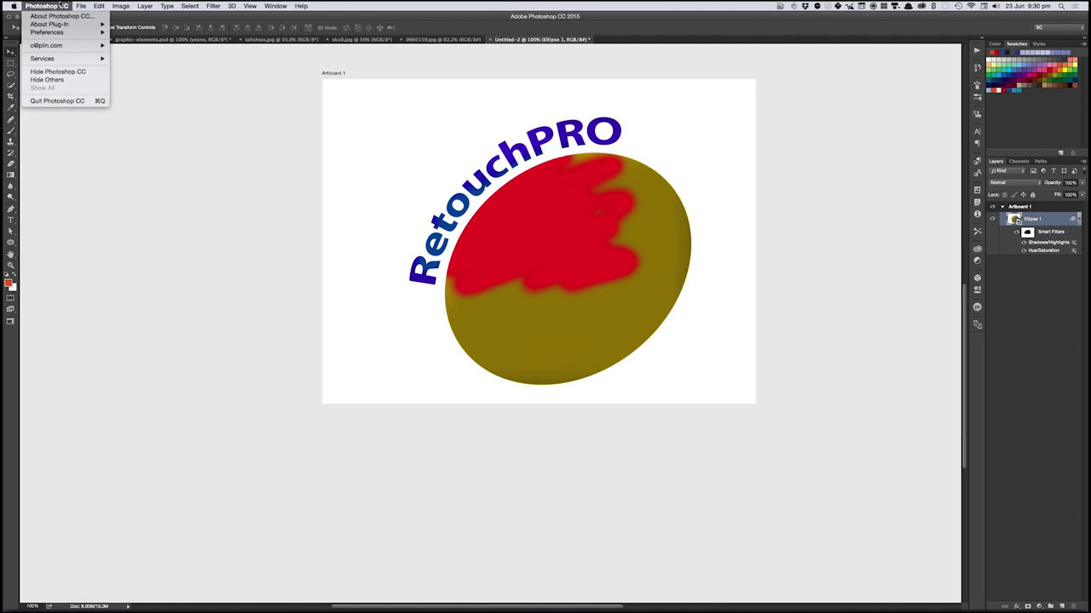
{"action": "mouse_move", "coordinate": [82, 32]}
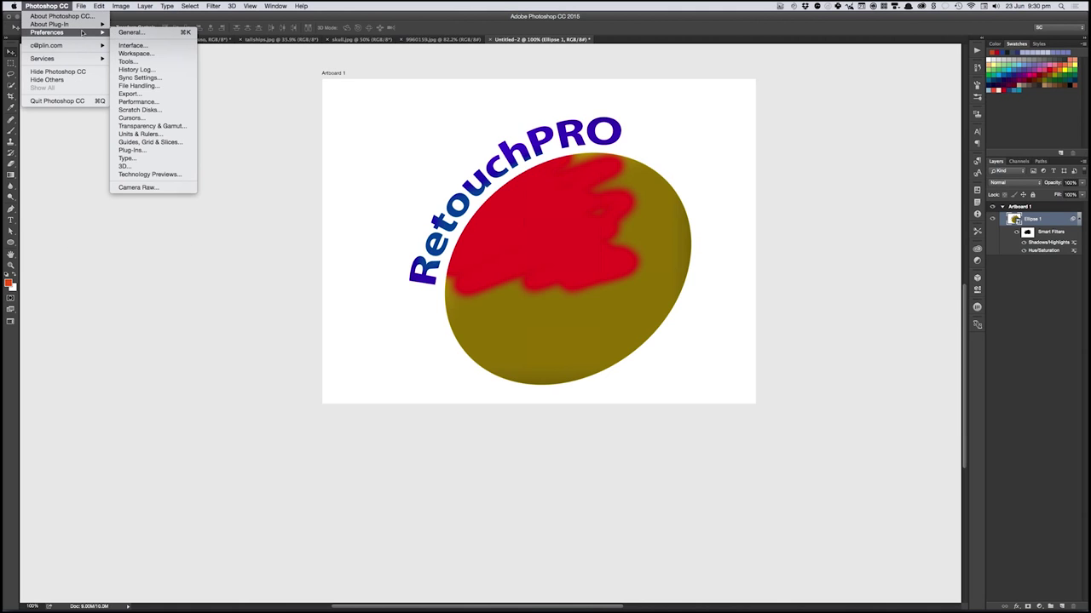
{"action": "left_click", "coordinate": [141, 32]}
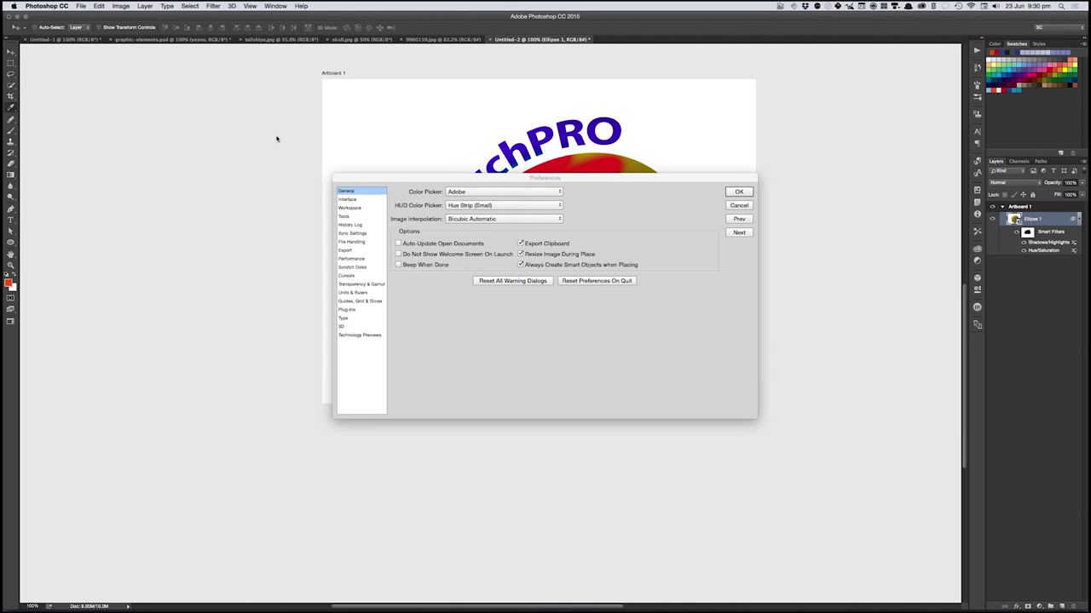
{"action": "left_click", "coordinate": [364, 336]}
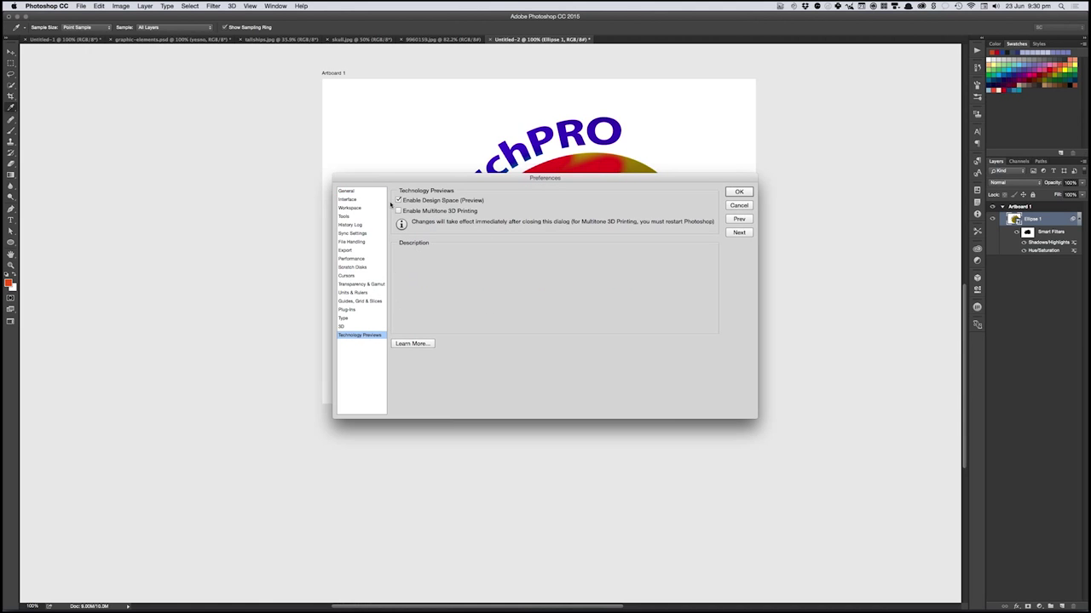
{"action": "mouse_move", "coordinate": [453, 210]}
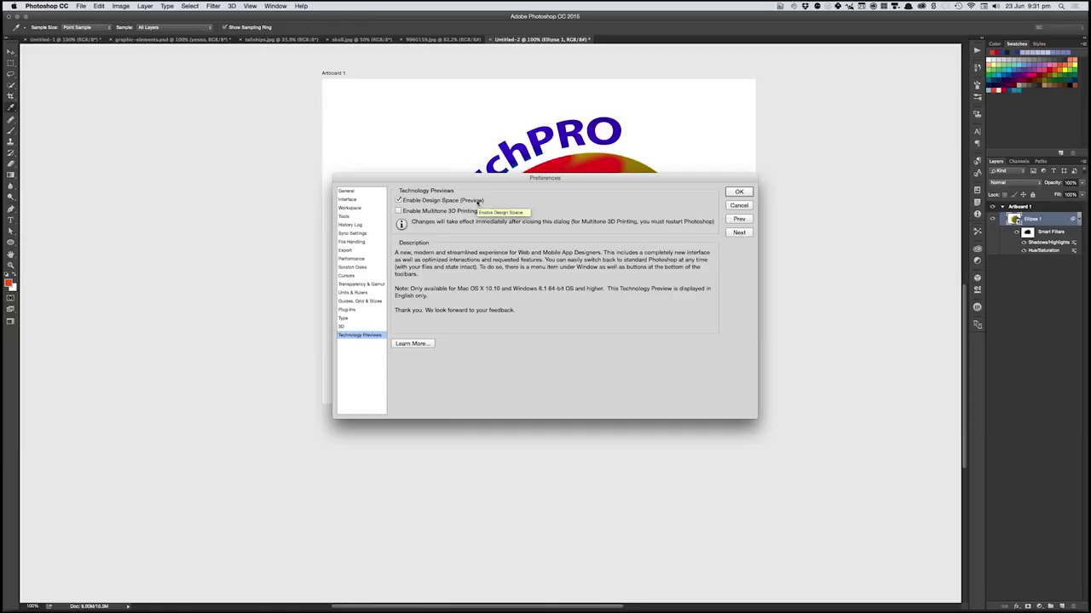
{"action": "left_click", "coordinate": [740, 194]}
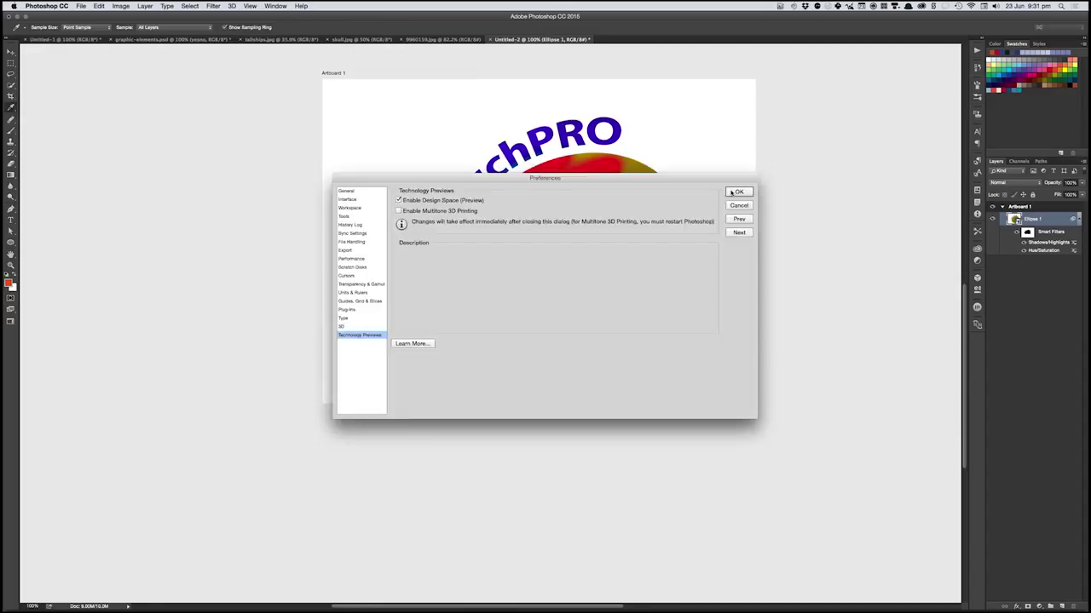
- Switch to the Design Space (Preview) workspace and pan Artboard 1 into the centre of the view
{"action": "left_click", "coordinate": [270, 6]}
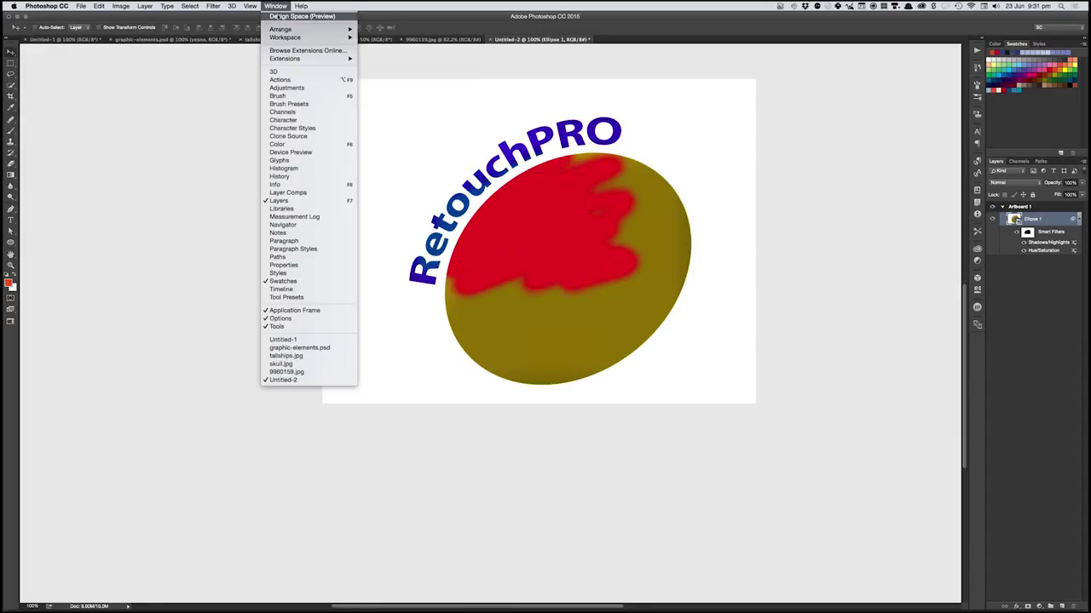
{"action": "left_click", "coordinate": [281, 17]}
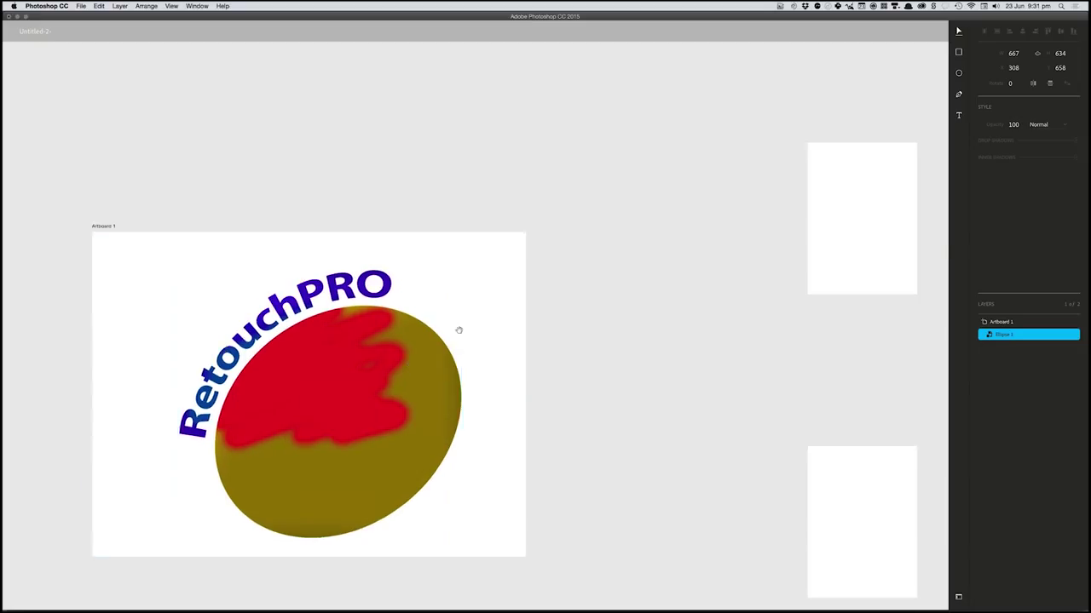
{"action": "left_click_drag", "start_coordinate": [459, 330], "coordinate": [568, 236]}
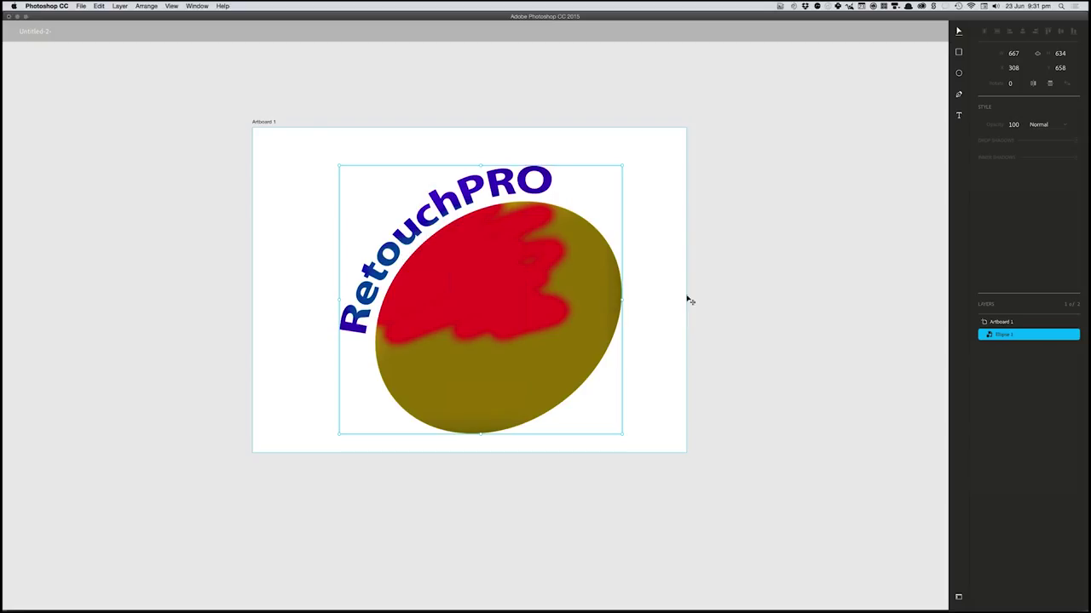
- Type 'Retouch Again' as a new text layer at the artboard's top-left, correcting the capital G
{"action": "left_click", "coordinate": [305, 143]}
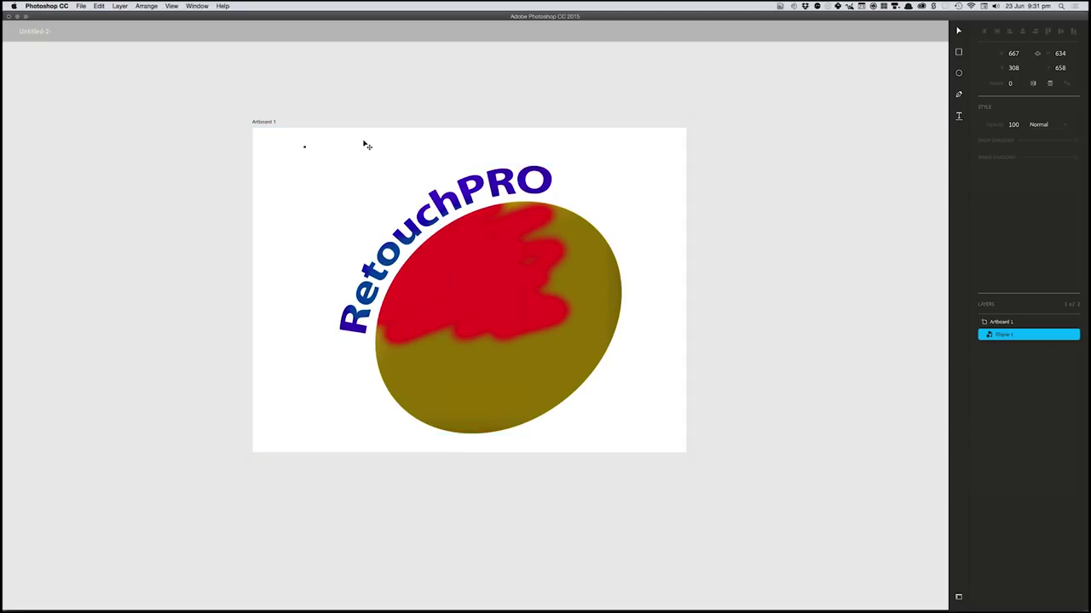
{"action": "type", "text": "Retouch"}
{"action": "type", "text": "AGain"}
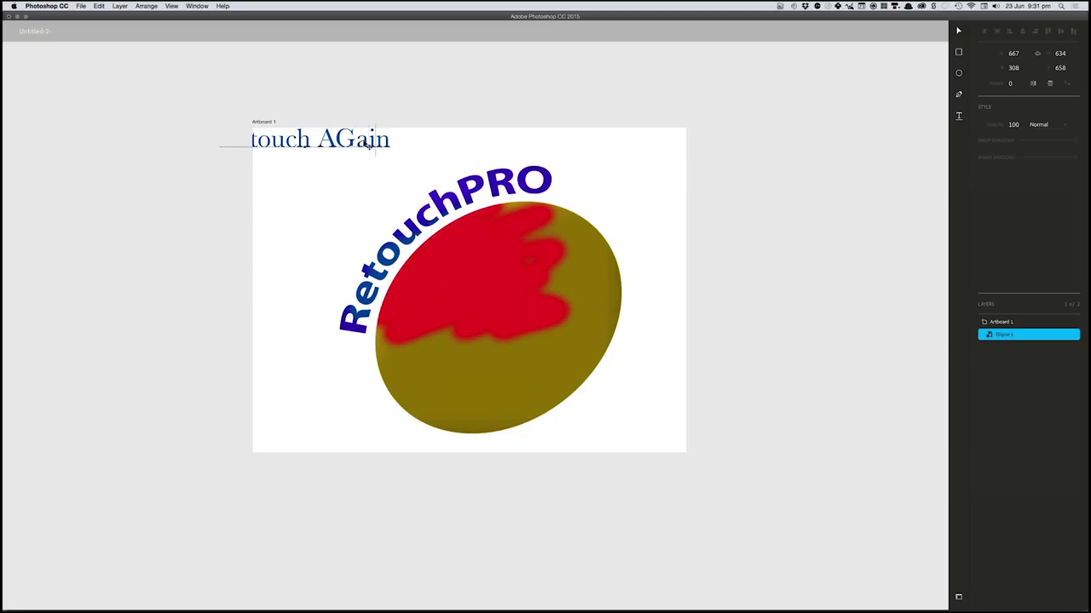
{"action": "key", "text": "Left"}
{"action": "key", "text": "BackSpace"}
{"action": "type", "text": "g"}
{"action": "key", "text": "Escape"}
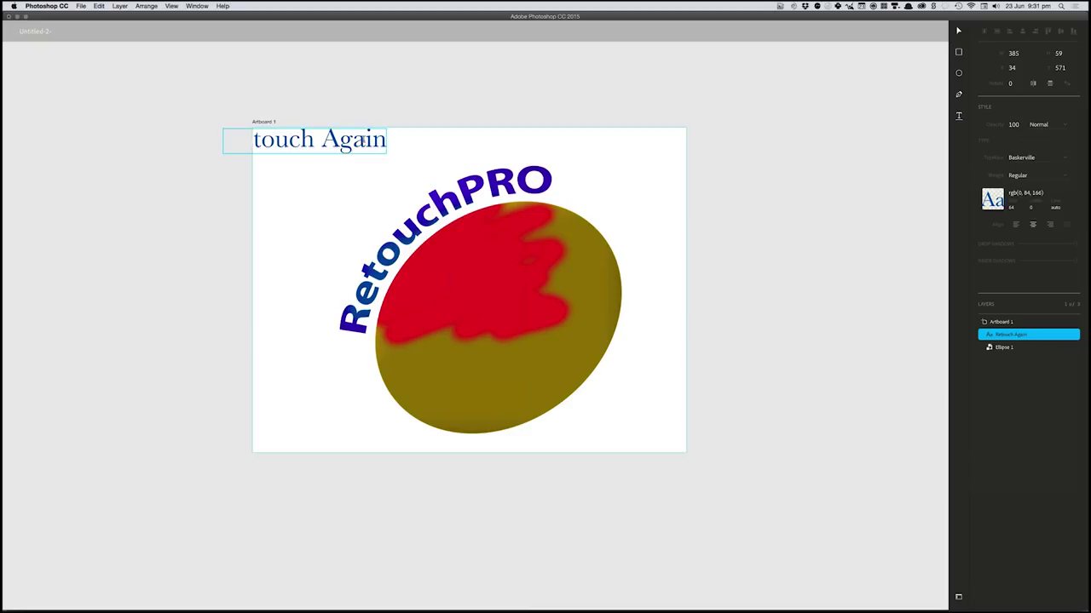
- Position Retouch Again inside the artboard's top-left and shift the RetouchPRO ellipse right and down
{"action": "left_click_drag", "start_coordinate": [324, 149], "coordinate": [386, 159]}
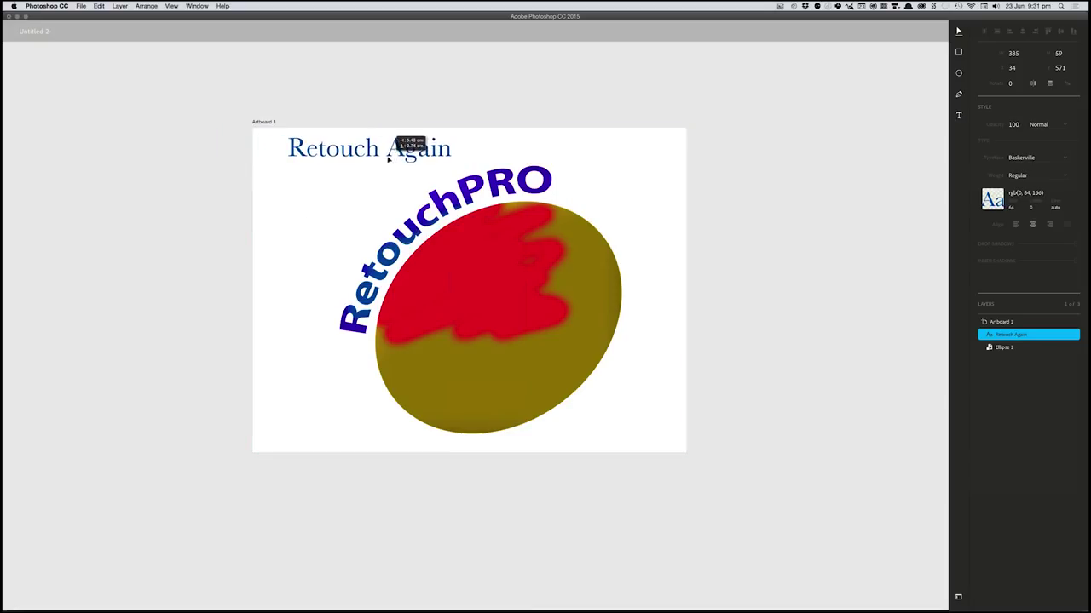
{"action": "left_click_drag", "start_coordinate": [443, 215], "coordinate": [509, 227]}
{"action": "mouse_move", "coordinate": [380, 158]}
{"action": "left_mouse_down"}
{"action": "mouse_move", "coordinate": [362, 189]}
{"action": "mouse_move", "coordinate": [361, 176]}
{"action": "left_mouse_up"}
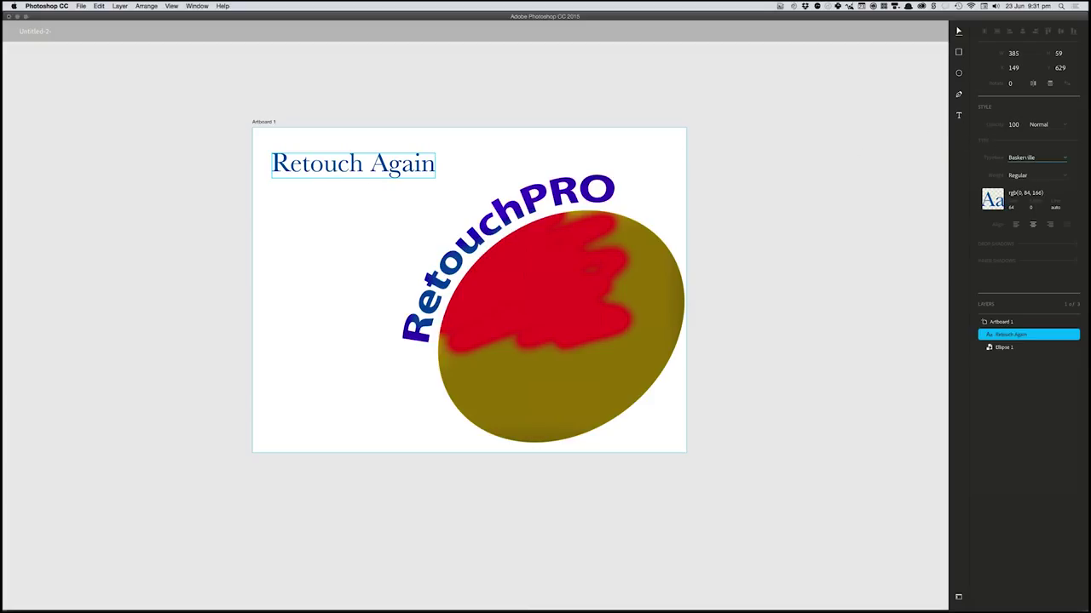
- Keep the Retouch Again text colour and toggle its alignment options in Properties
{"action": "left_click", "coordinate": [1029, 194]}
{"action": "key", "text": "Return"}
{"action": "left_click", "coordinate": [1032, 225]}
{"action": "left_click", "coordinate": [1013, 225]}
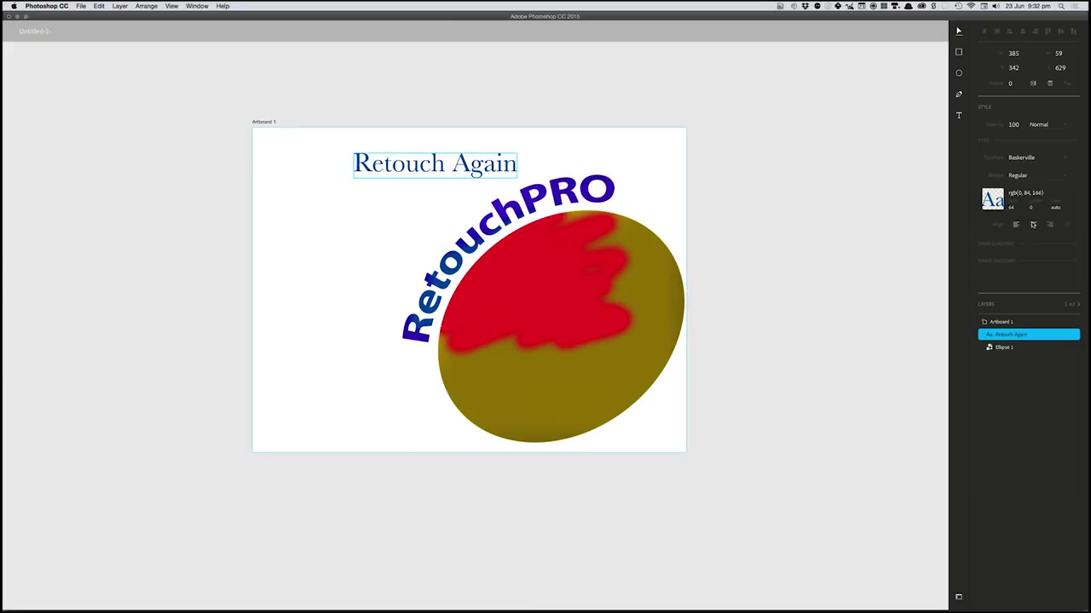
{"action": "left_click", "coordinate": [1032, 225]}
- Add a red rgb(213, 70, 70) drop shadow to Retouch Again with X offset raised to 10
{"action": "left_click", "coordinate": [1076, 244]}
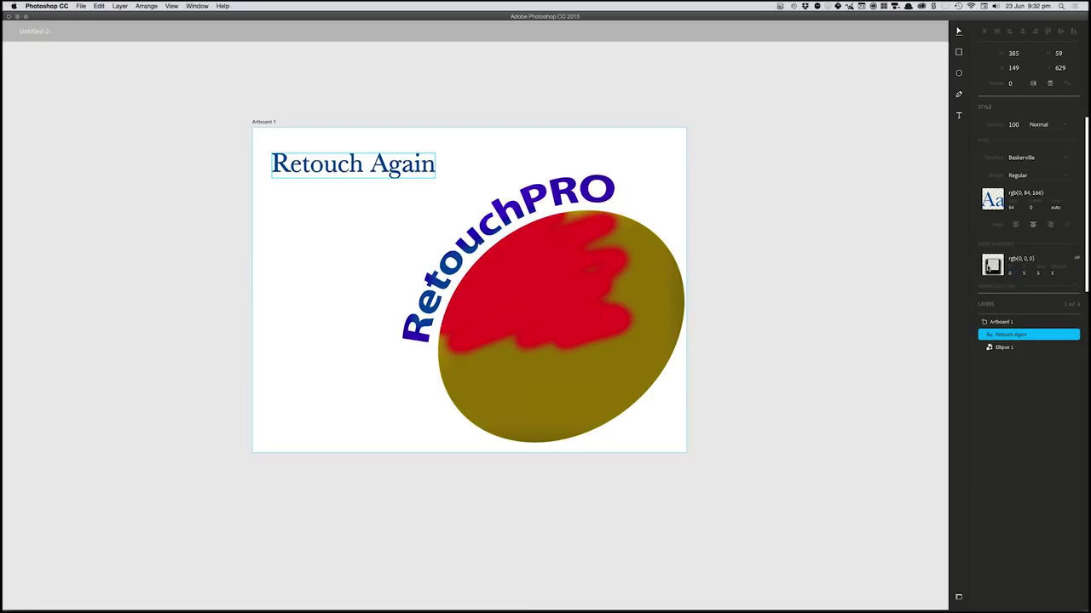
{"action": "left_click", "coordinate": [992, 266]}
{"action": "left_click", "coordinate": [1051, 289]}
{"action": "key", "text": "Return"}
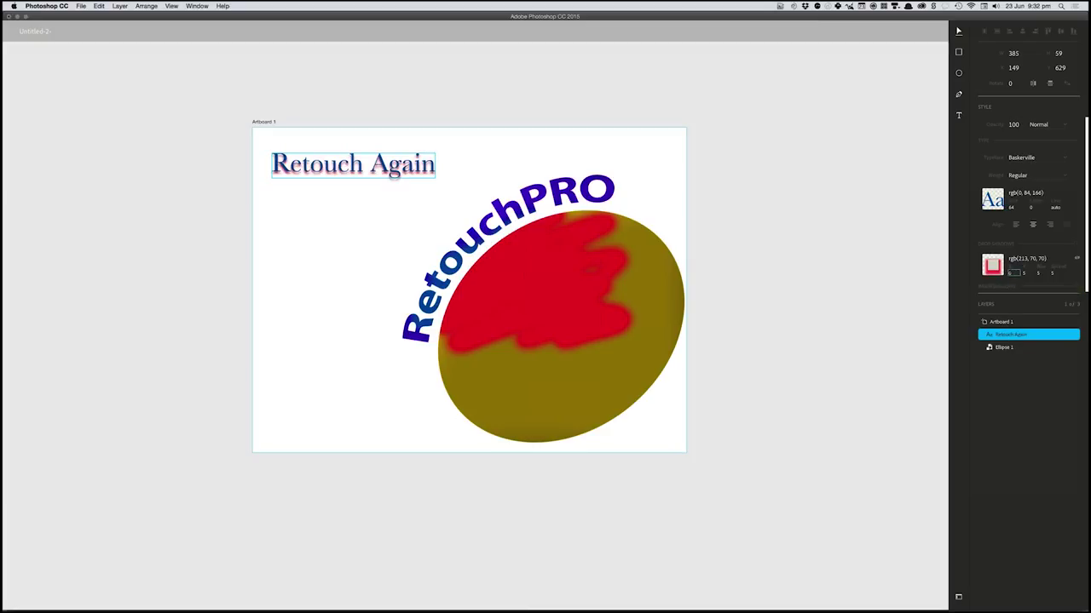
{"action": "left_click", "coordinate": [1014, 273]}
{"action": "key", "text": "shift+Up"}
{"action": "left_click", "coordinate": [1077, 259]}
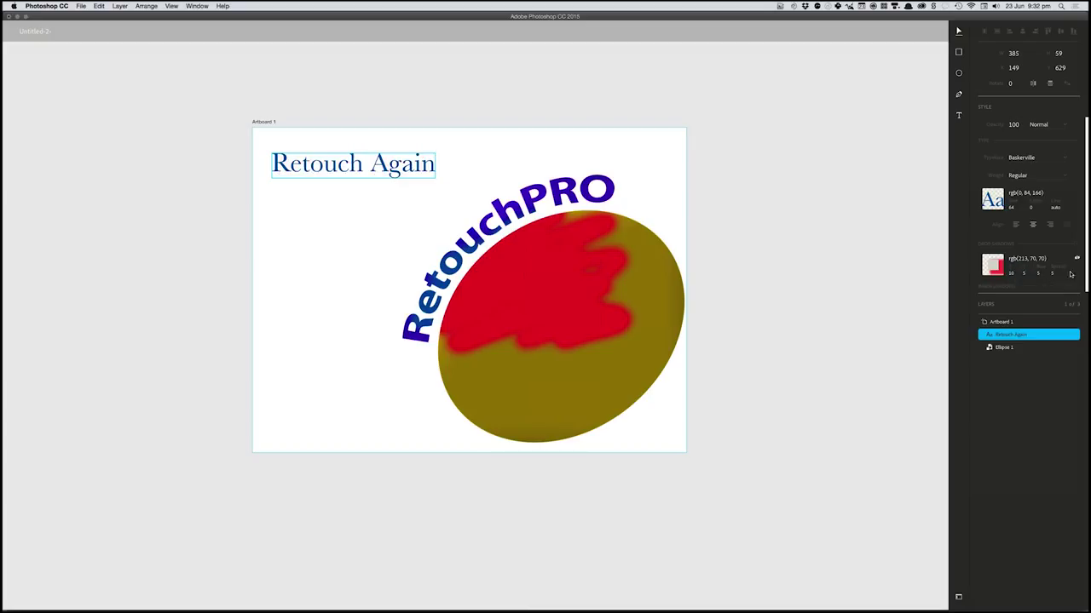
{"action": "left_click", "coordinate": [1078, 259]}
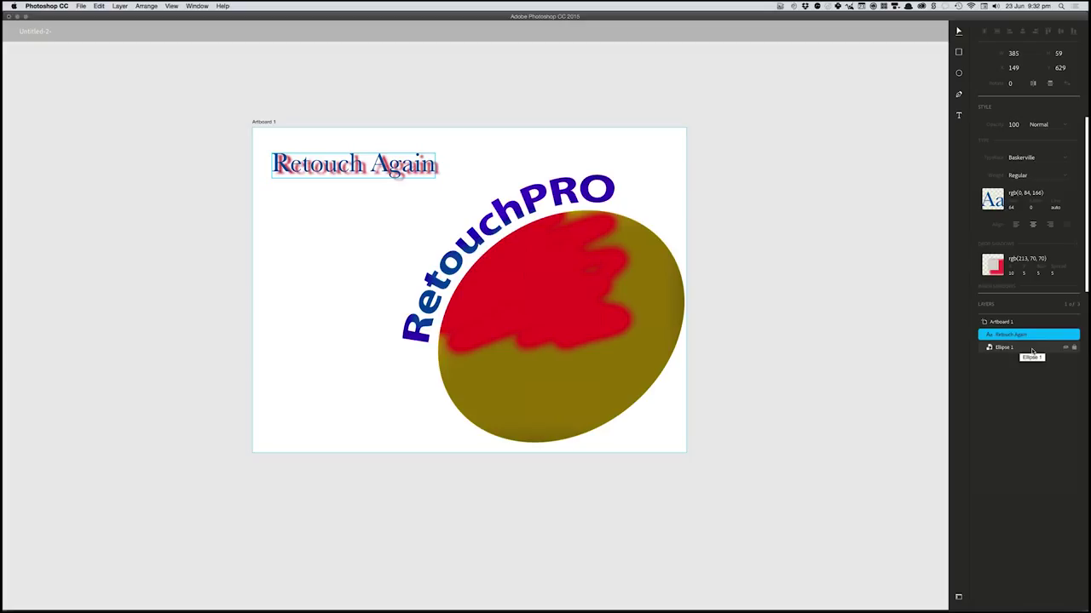
- Flip the Retouch Again text horizontally and back, then rotate it 30°
{"action": "left_click", "coordinate": [1033, 83]}
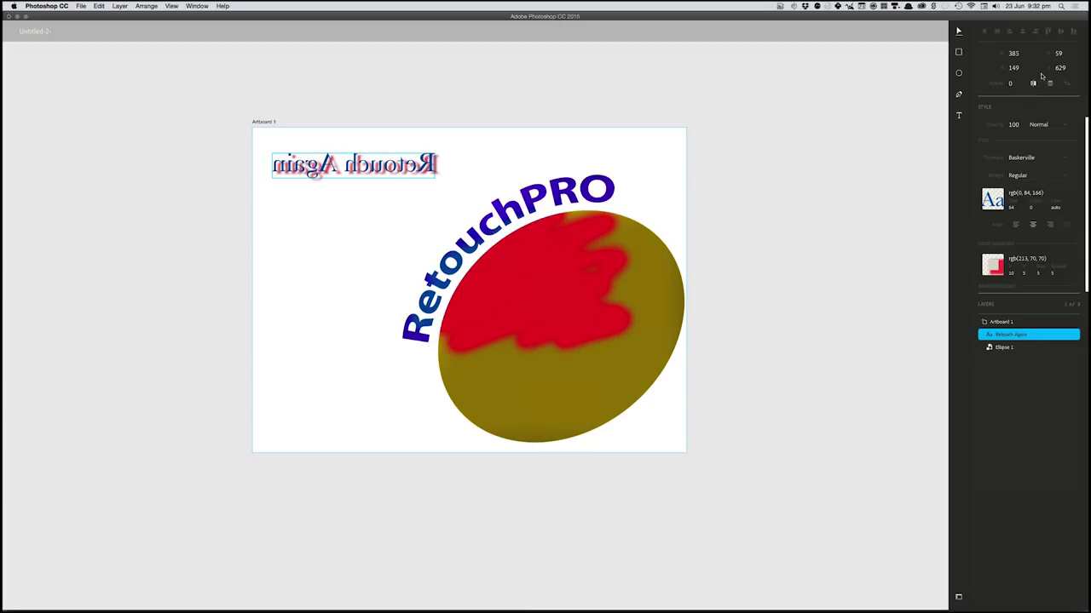
{"action": "left_click", "coordinate": [1033, 84]}
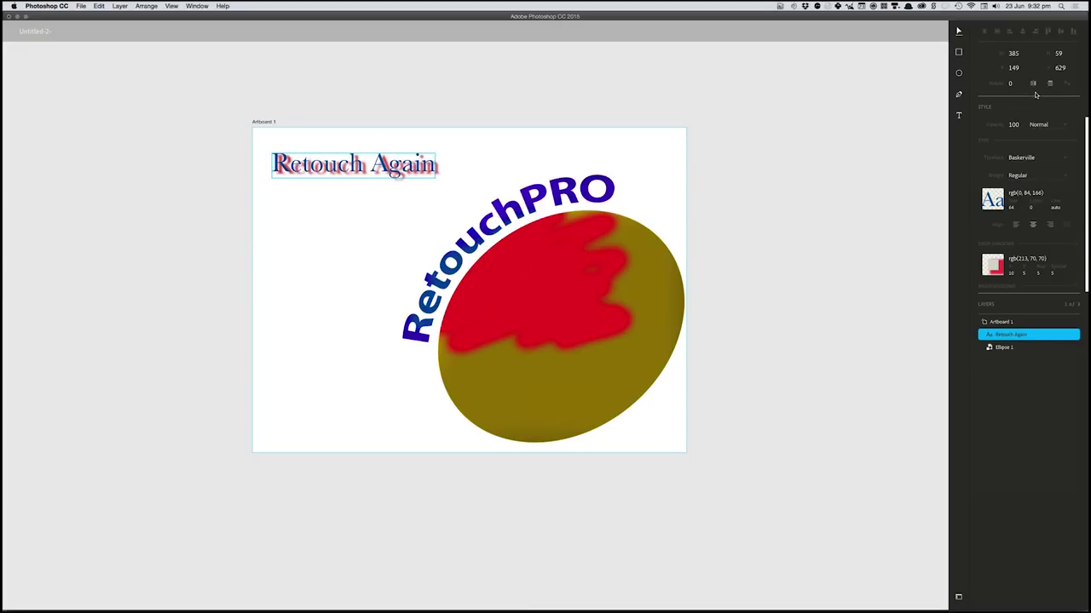
{"action": "left_click", "coordinate": [1010, 83]}
{"action": "type", "text": "30"}
{"action": "key", "text": "Return"}
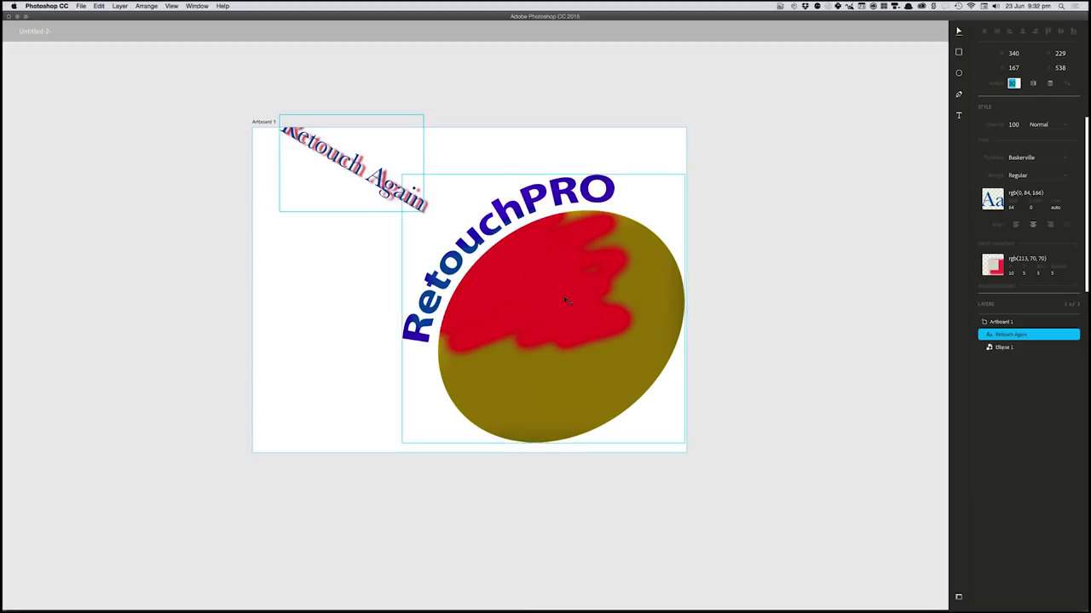
- Move the RetouchPRO ellipse right and down, and shift the Retouch Again text lower
{"action": "left_click", "coordinate": [564, 299]}
{"action": "left_click_drag", "start_coordinate": [564, 300], "coordinate": [589, 319]}
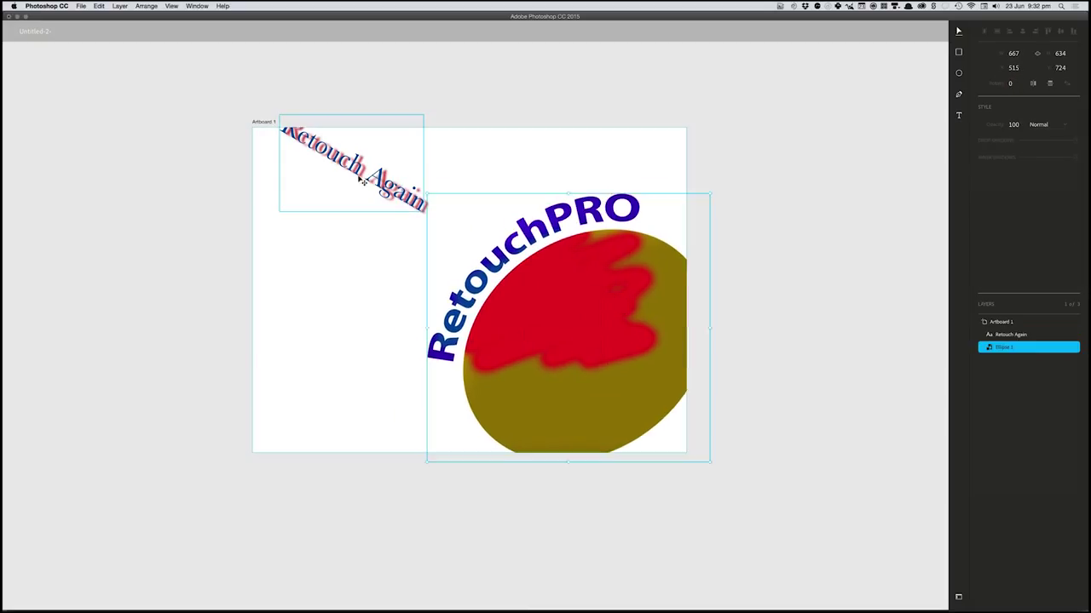
{"action": "left_click", "coordinate": [364, 176]}
{"action": "left_click_drag", "start_coordinate": [366, 175], "coordinate": [369, 204]}
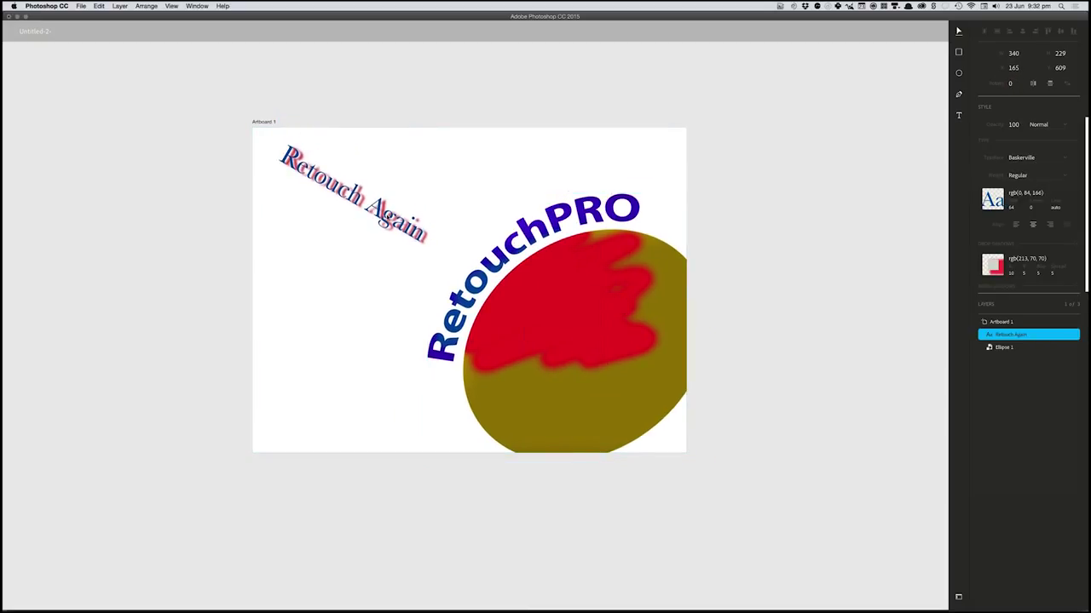
- Return the Retouch Again text's rotation to 0° so it runs horizontally
{"action": "left_click", "coordinate": [1012, 83]}
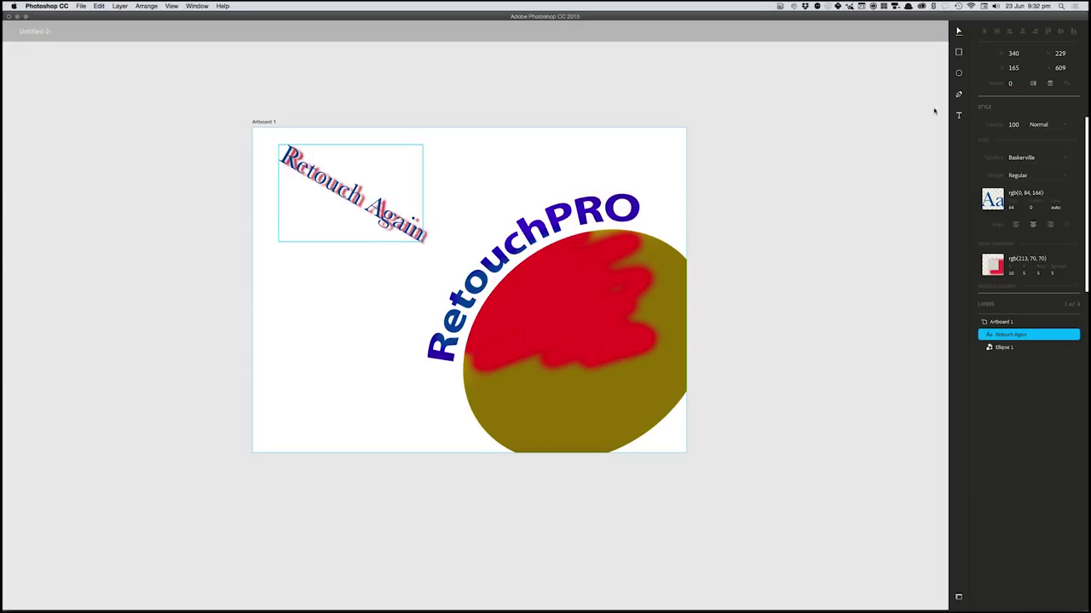
{"action": "type", "text": "3"}
{"action": "double_click", "coordinate": [1012, 82]}
{"action": "type", "text": "30"}
{"action": "key", "text": "ctrl+z"}
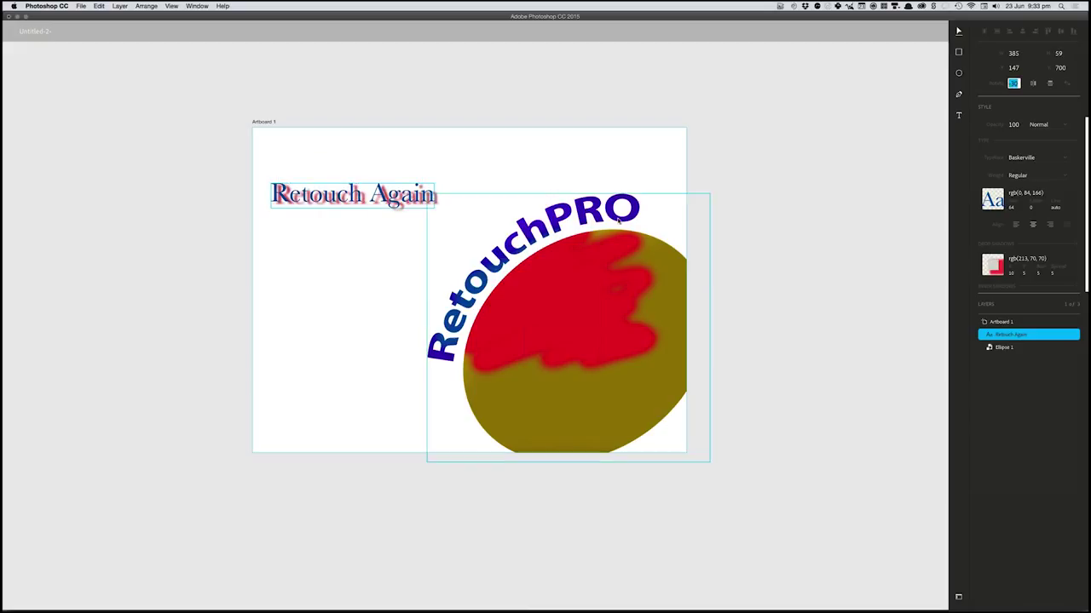
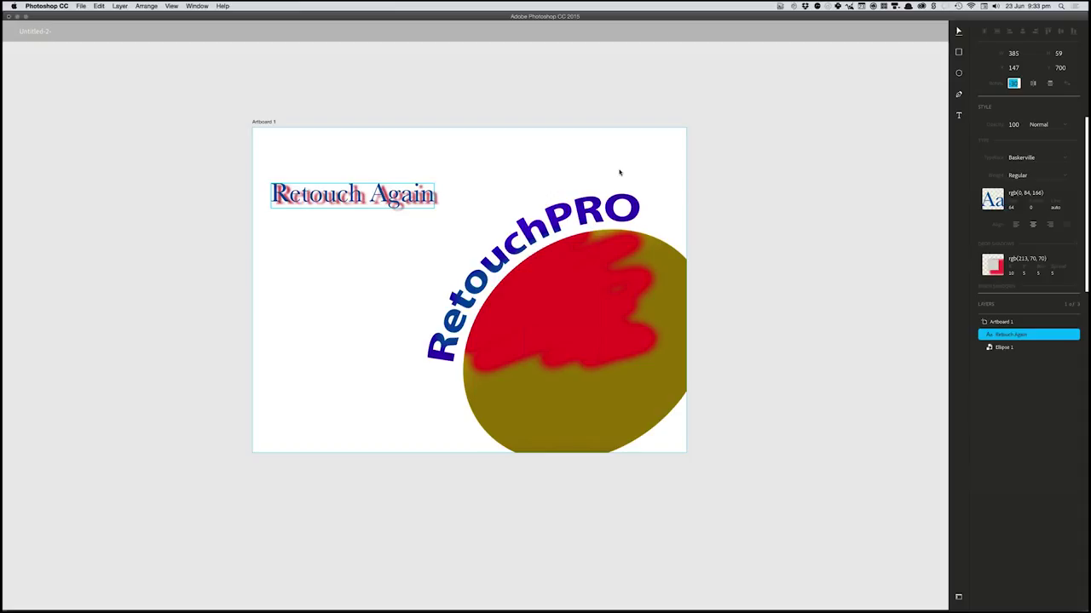
- Deselect, then nudge the Retouch Again text about 10 px down and to the right
{"action": "left_click", "coordinate": [326, 503]}
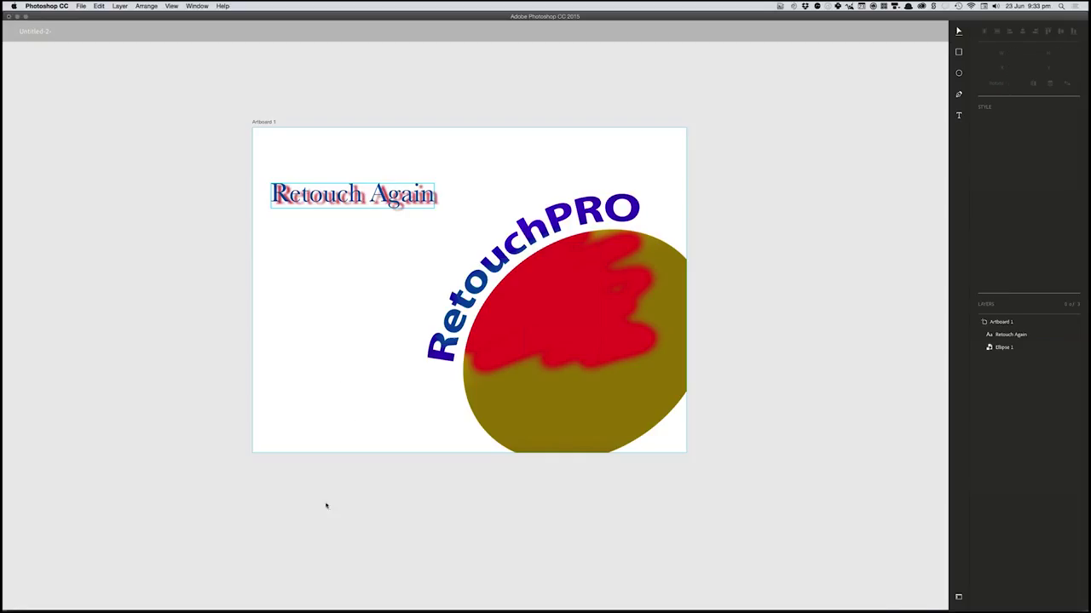
{"action": "mouse_move", "coordinate": [281, 608]}
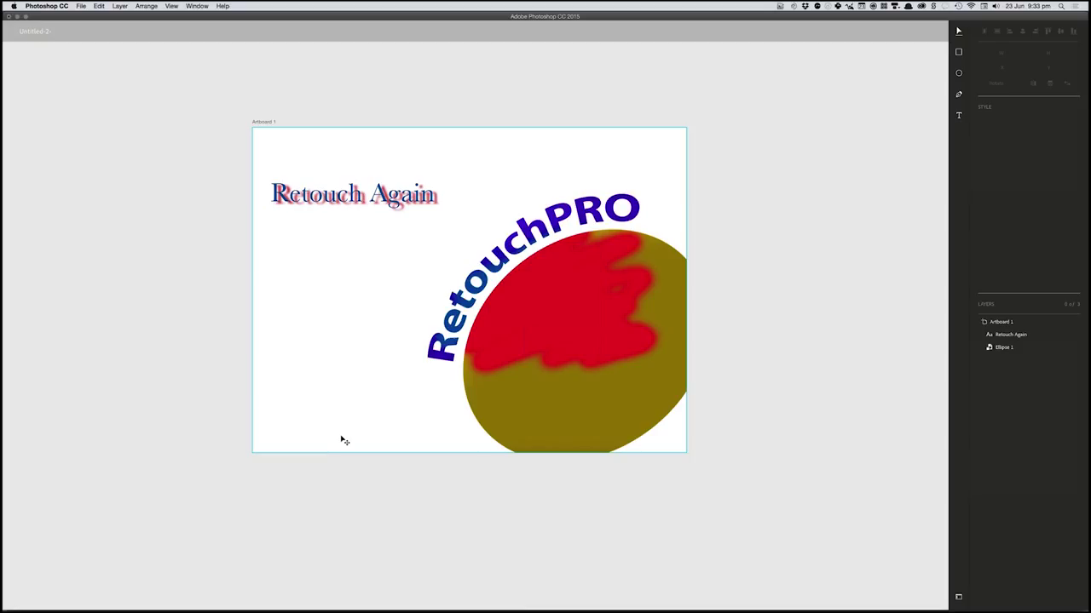
{"action": "left_click_drag", "start_coordinate": [380, 199], "coordinate": [388, 209]}
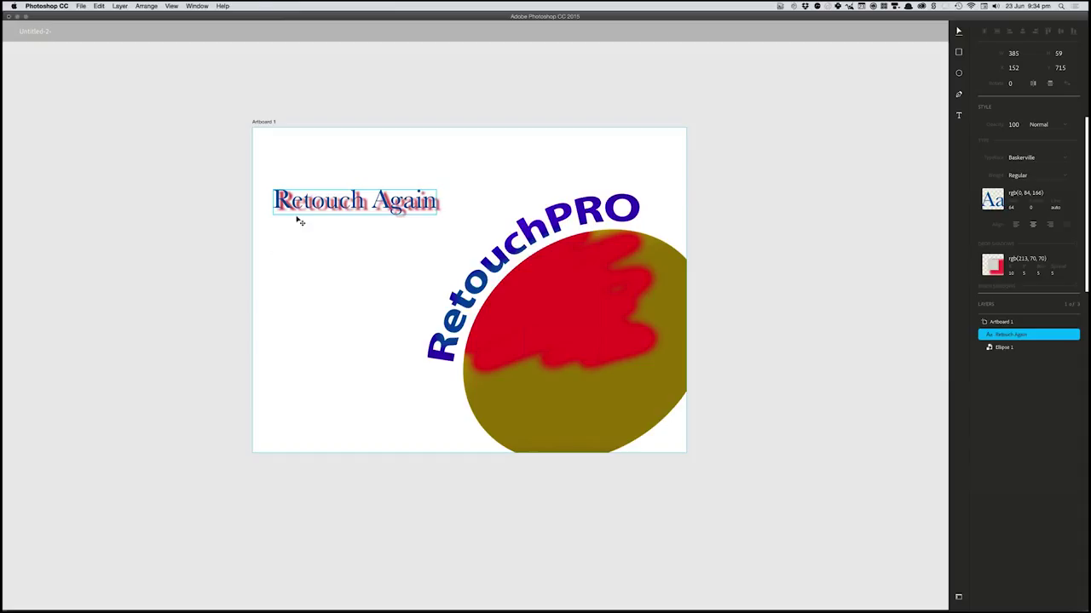
- Return to the standard Photoshop workspace and shift the Retouch Again text slightly right
{"action": "left_click", "coordinate": [197, 6]}
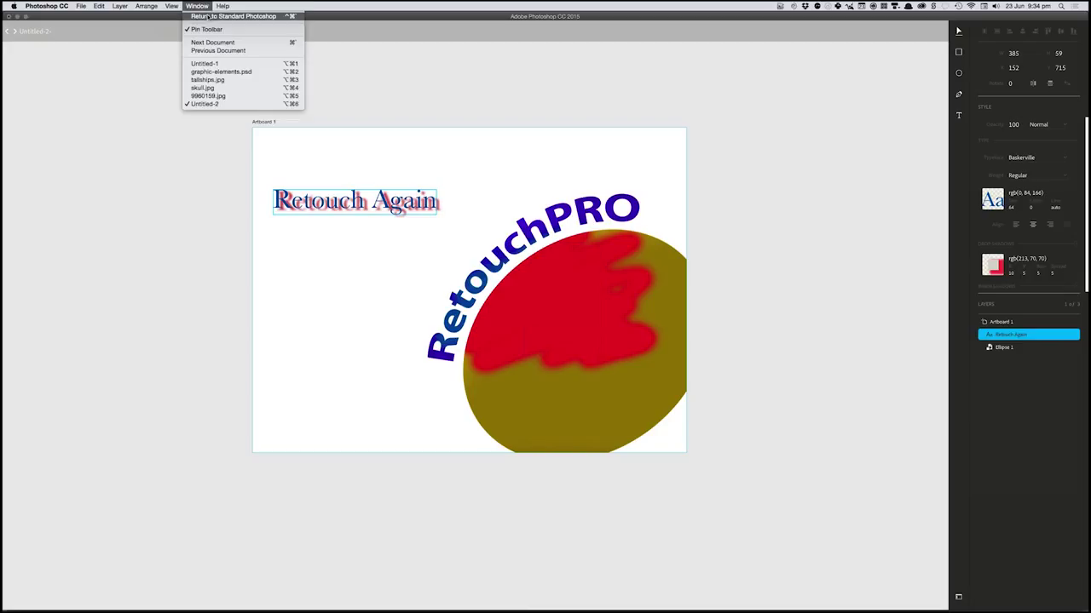
{"action": "left_click", "coordinate": [213, 16]}
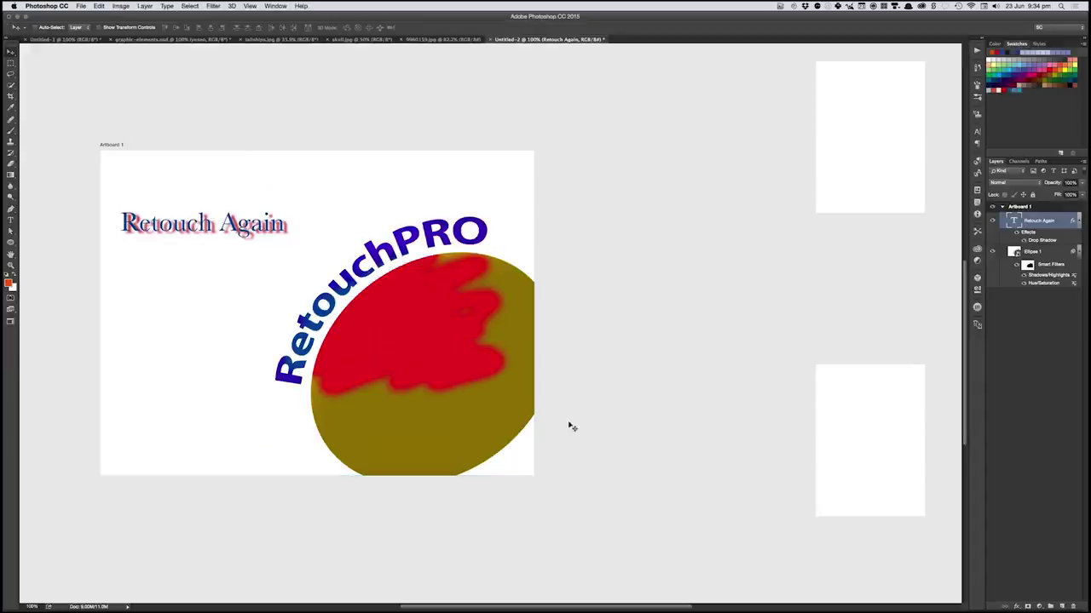
{"action": "left_click_drag", "start_coordinate": [356, 360], "coordinate": [451, 365]}
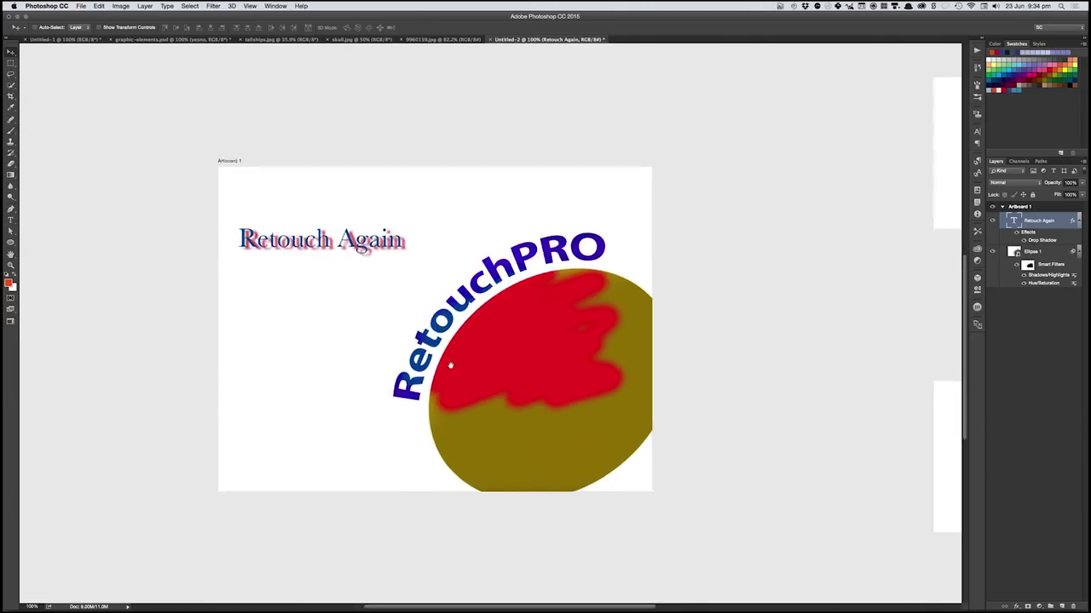
{"action": "left_click_drag", "start_coordinate": [439, 245], "coordinate": [448, 246]}
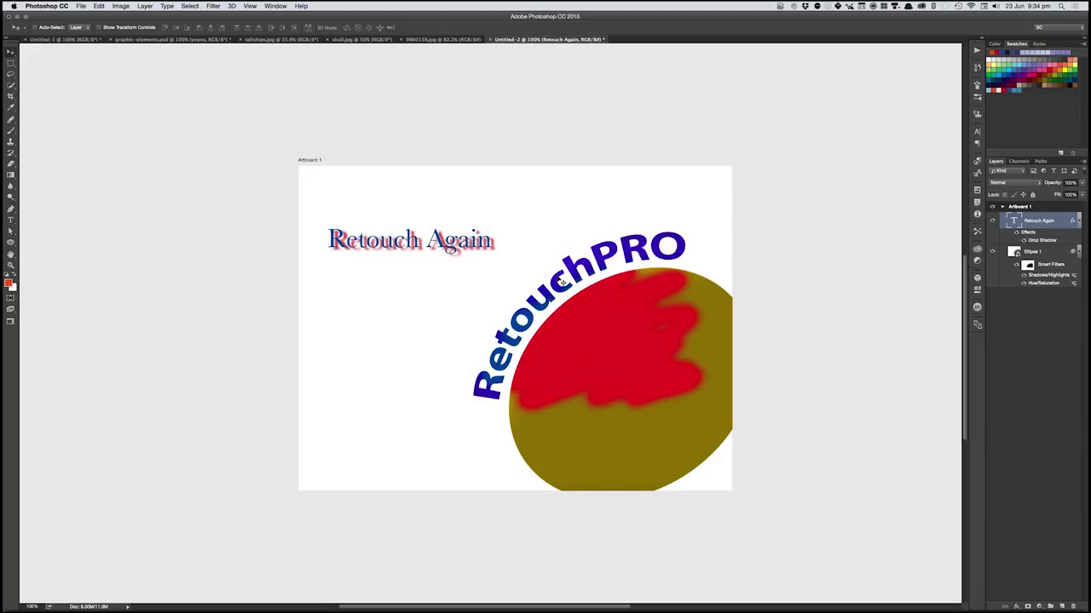
- Scale the Retouch Again text up to about 188% and hide the Ellipse 1 layer
{"action": "left_click_drag", "start_coordinate": [568, 287], "coordinate": [626, 374]}
{"action": "scroll", "coordinate": [639, 352], "scroll_direction": "right", "scroll_amount": 5}
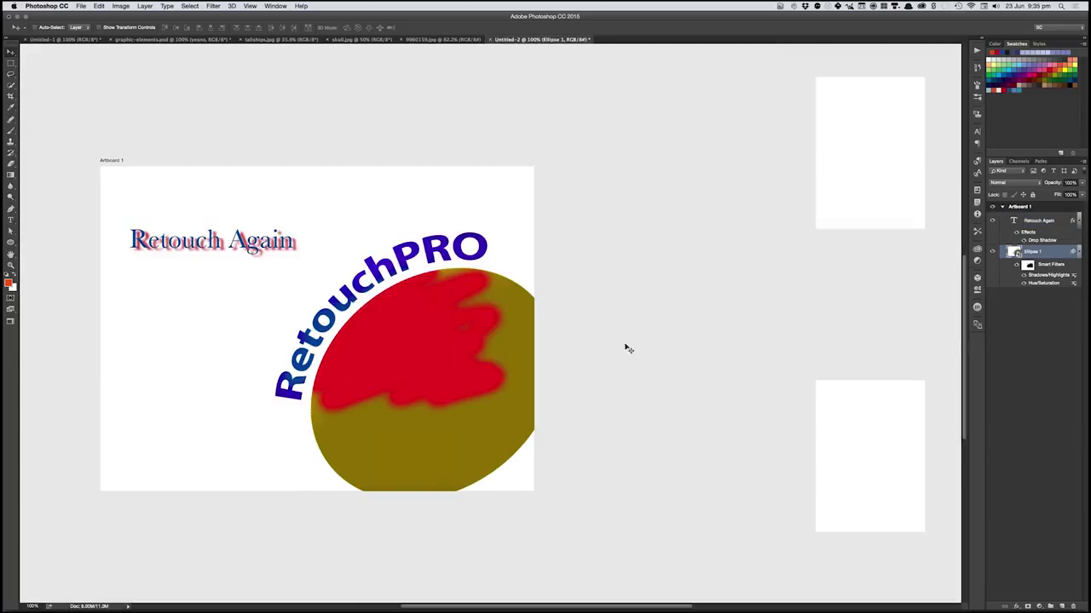
{"action": "left_click_drag", "start_coordinate": [240, 245], "coordinate": [271, 232]}
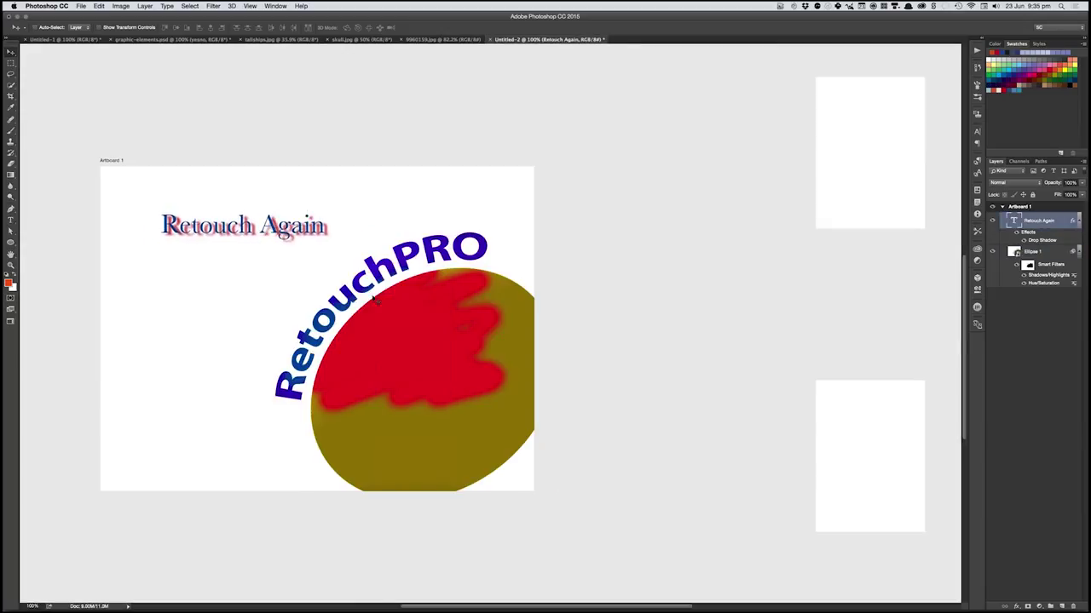
{"action": "key", "text": "super+t"}
{"action": "left_click_drag", "start_coordinate": [329, 245], "coordinate": [479, 315]}
{"action": "key", "text": "Return"}
{"action": "left_click", "coordinate": [993, 252]}
{"action": "mouse_move", "coordinate": [297, 355]}
{"action": "left_mouse_down"}
{"action": "mouse_move", "coordinate": [480, 352]}
{"action": "mouse_move", "coordinate": [489, 284]}
{"action": "left_mouse_up"}
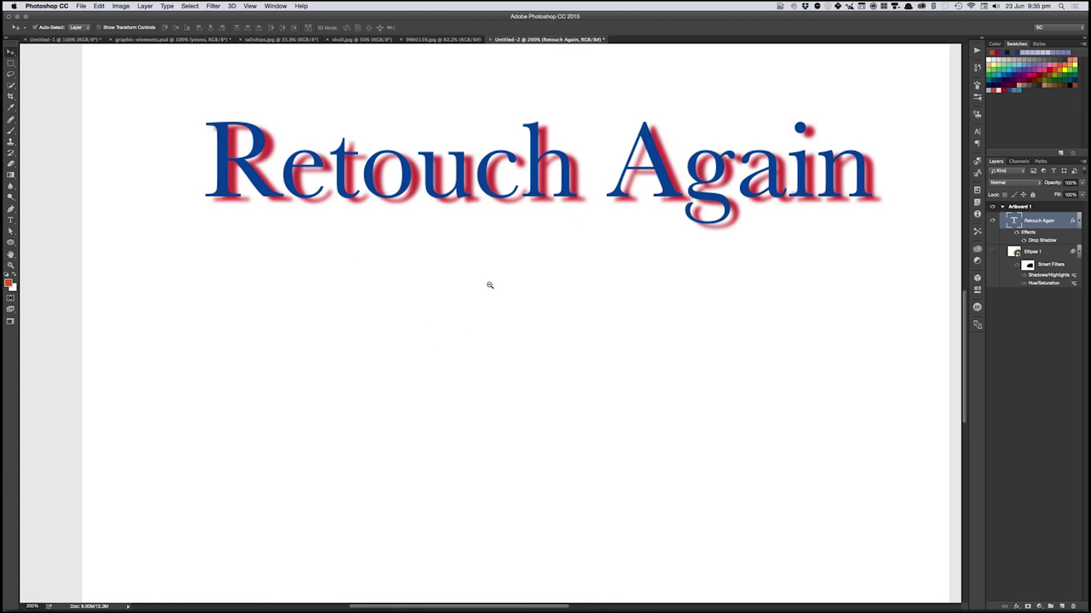
- Move the Retouch Again text down to the centre of the artboard
{"action": "key", "text": "super+minus"}
{"action": "key", "text": "v"}
{"action": "mouse_move", "coordinate": [502, 220]}
{"action": "left_mouse_down"}
{"action": "mouse_move", "coordinate": [512, 232]}
{"action": "mouse_move", "coordinate": [499, 247]}
{"action": "left_mouse_up"}
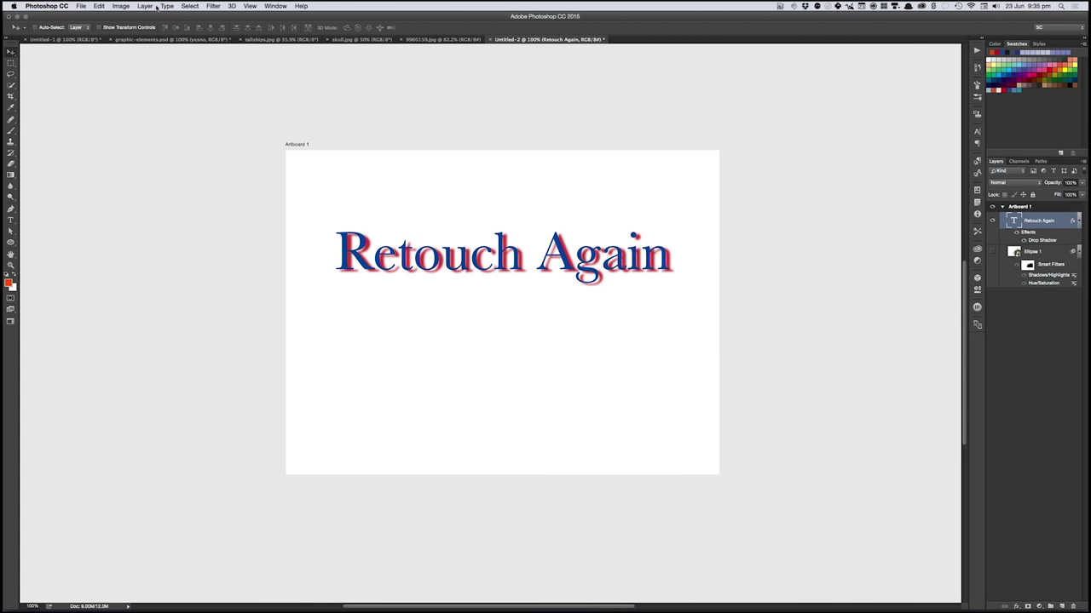
- Change the text's font from Baskerville Regular to Myriad Pro Bold
{"action": "key", "text": "t"}
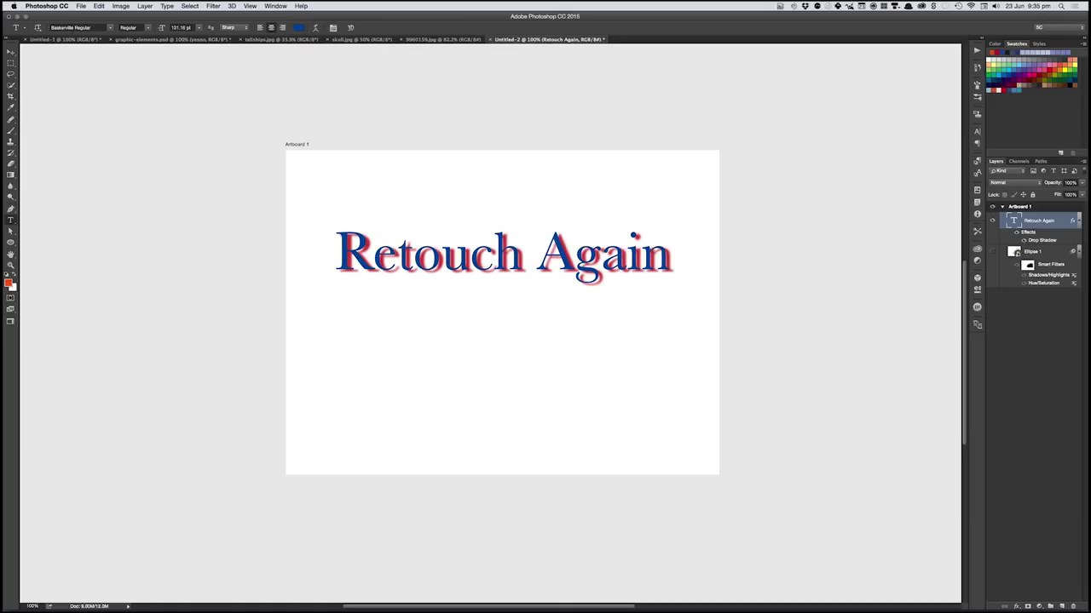
{"action": "left_click", "coordinate": [95, 30]}
{"action": "left_click", "coordinate": [99, 6]}
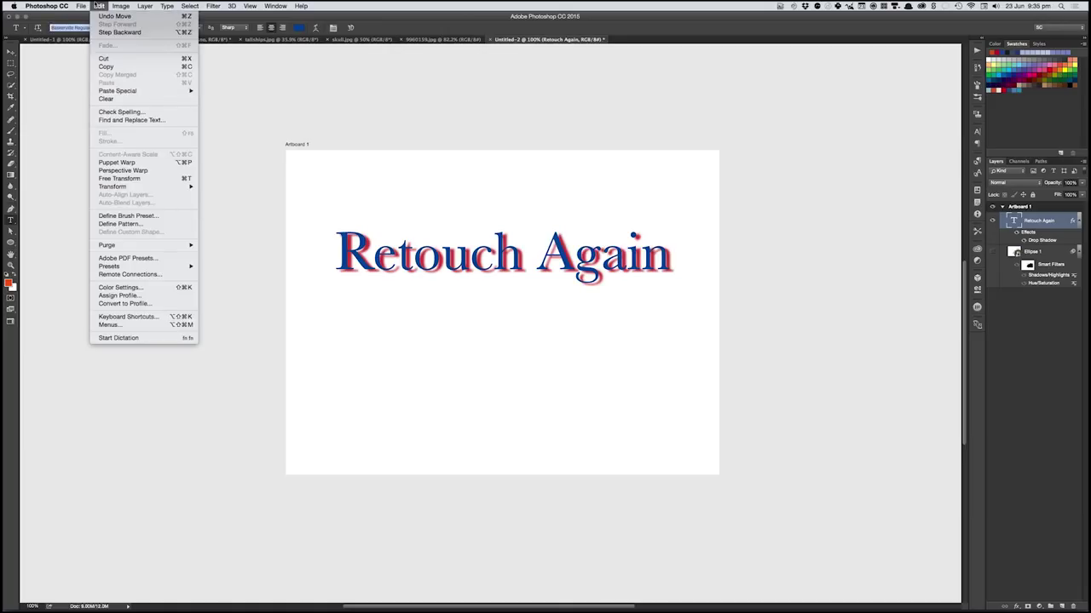
{"action": "left_click", "coordinate": [95, 5]}
{"action": "type", "text": "myri"}
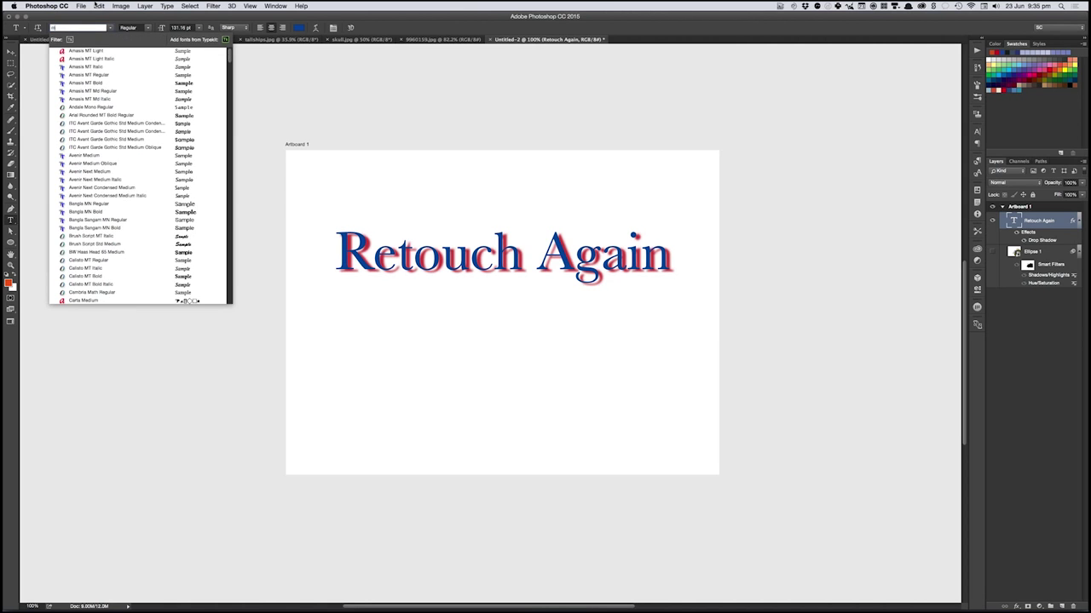
{"action": "key", "text": "Down"}
{"action": "key", "text": "Down"}
{"action": "key", "text": "Down"}
{"action": "key", "text": "Down"}
{"action": "key", "text": "Down"}
{"action": "key", "text": "Down"}
{"action": "key", "text": "Down"}
{"action": "key", "text": "Down"}
{"action": "key", "text": "Down"}
{"action": "key", "text": "Down"}
{"action": "key", "text": "Down"}
{"action": "key", "text": "Down"}
{"action": "key", "text": "Down"}
{"action": "key", "text": "Down"}
{"action": "key", "text": "Down"}
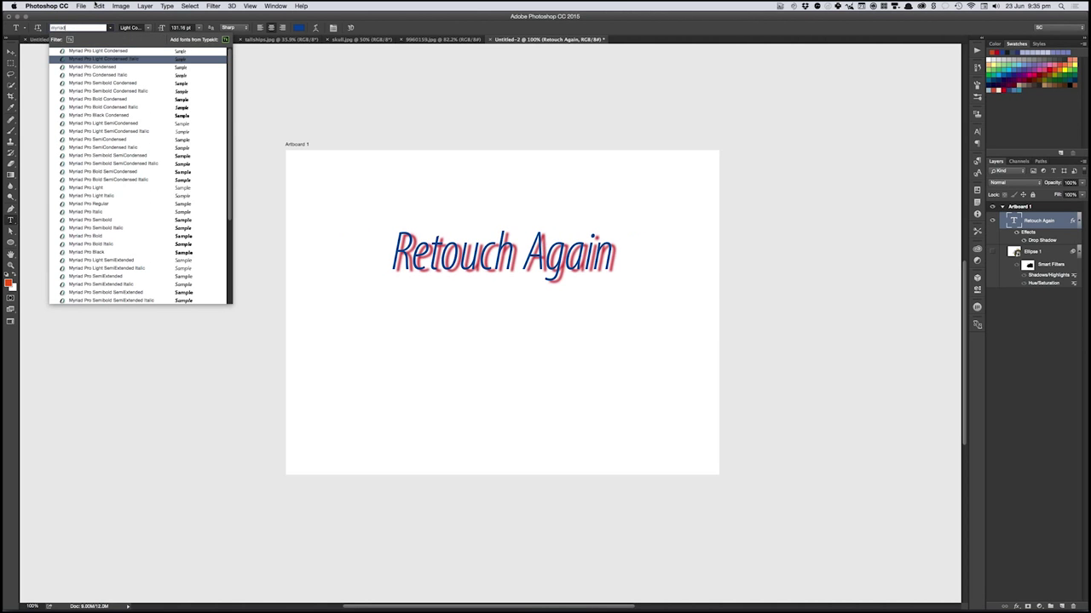
{"action": "key", "text": "Down"}
{"action": "key", "text": "Down"}
{"action": "key", "text": "Down"}
{"action": "key", "text": "Down"}
{"action": "key", "text": "Down"}
{"action": "key", "text": "Down"}
{"action": "key", "text": "Down"}
{"action": "key", "text": "Down"}
{"action": "key", "text": "Down"}
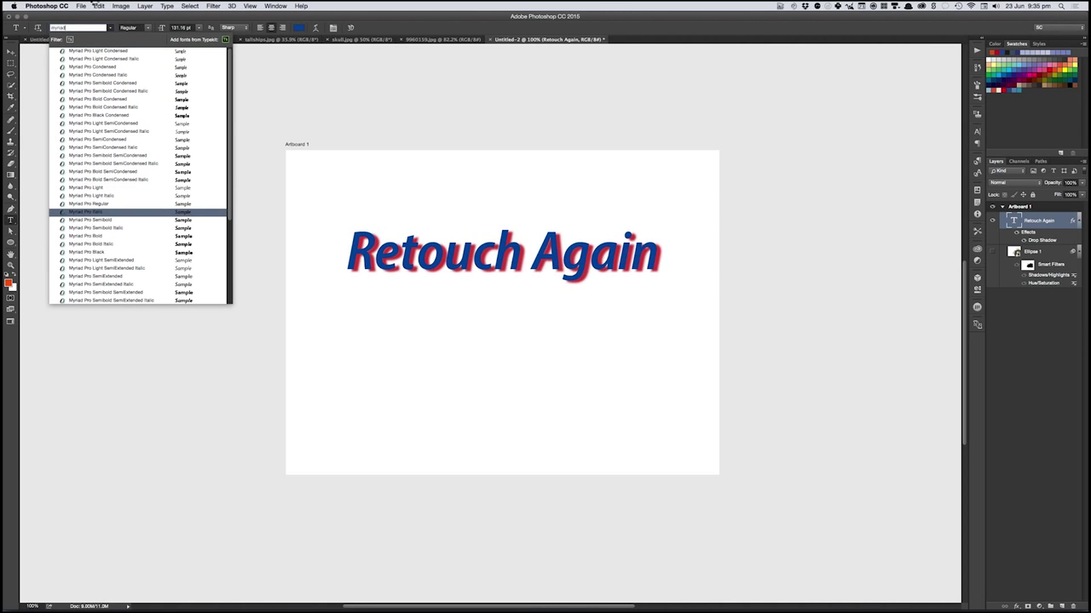
{"action": "key", "text": "Return"}
{"action": "key", "text": "v"}
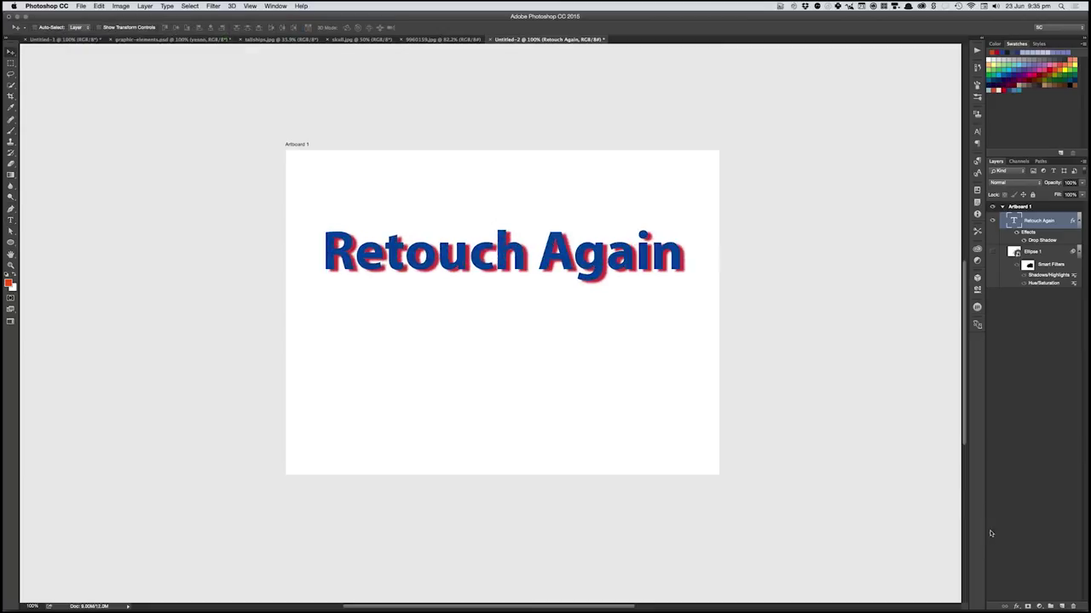
- Add a Drop Shadow and drag it on canvas to about 7 px distance at 129°
{"action": "left_click", "coordinate": [1017, 606]}
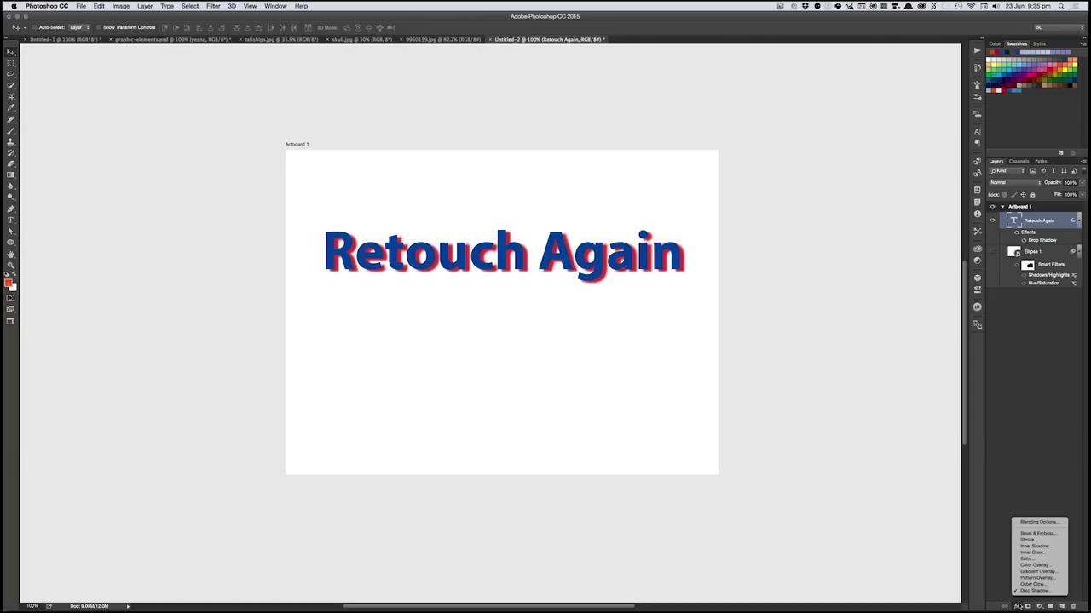
{"action": "left_click", "coordinate": [1033, 590]}
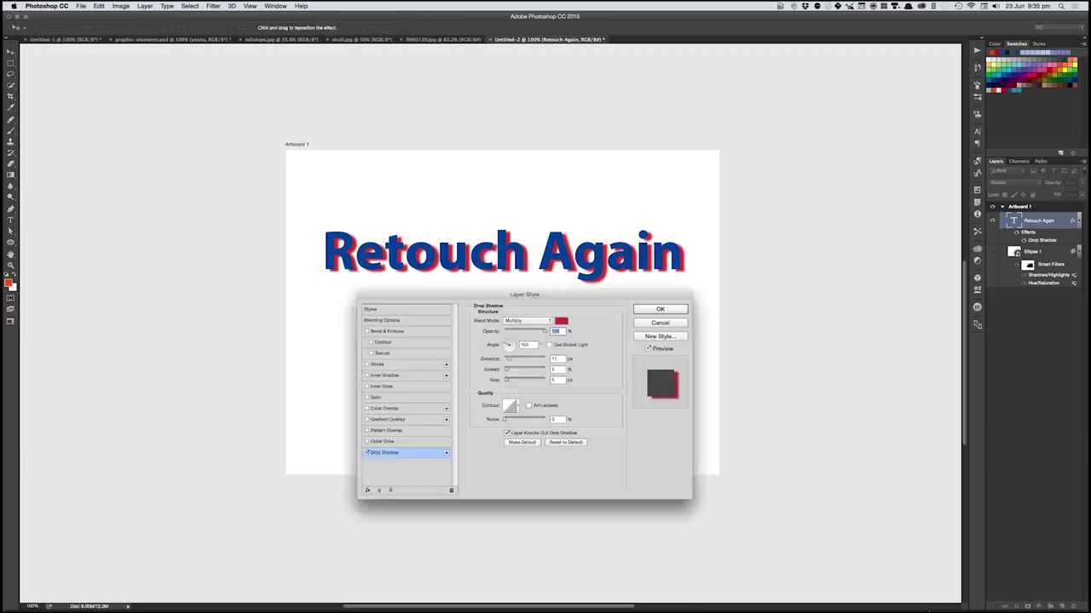
{"action": "mouse_move", "coordinate": [493, 299]}
{"action": "left_mouse_down"}
{"action": "mouse_move", "coordinate": [565, 302]}
{"action": "mouse_move", "coordinate": [587, 316]}
{"action": "mouse_move", "coordinate": [743, 110]}
{"action": "mouse_move", "coordinate": [503, 312]}
{"action": "left_mouse_up"}
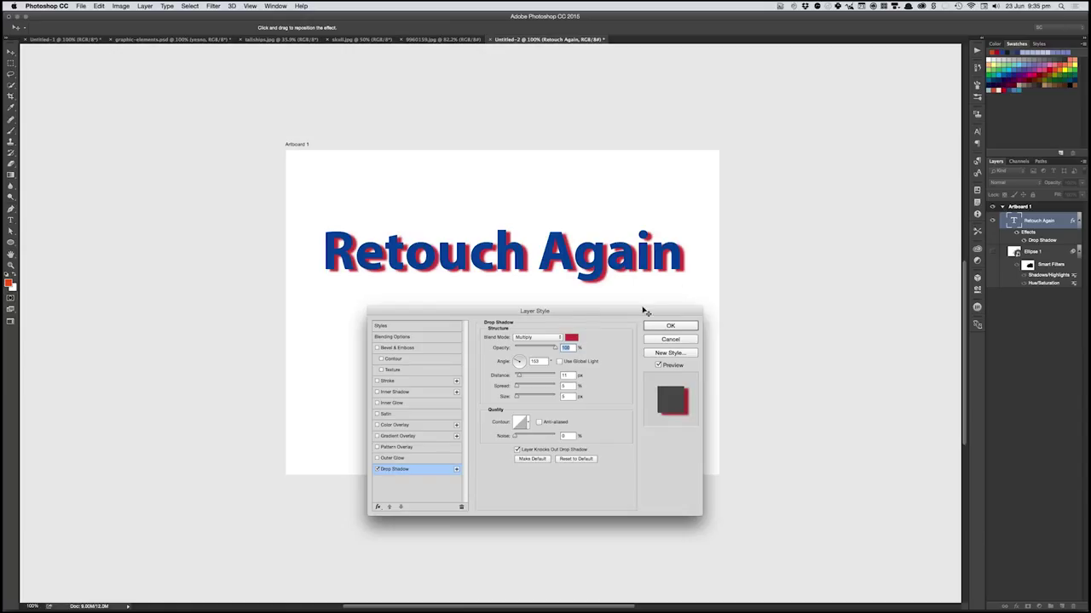
{"action": "left_click_drag", "start_coordinate": [643, 313], "coordinate": [628, 332]}
{"action": "mouse_move", "coordinate": [682, 267]}
{"action": "left_mouse_down"}
{"action": "mouse_move", "coordinate": [668, 274]}
{"action": "mouse_move", "coordinate": [669, 264]}
{"action": "mouse_move", "coordinate": [680, 269]}
{"action": "left_mouse_up"}
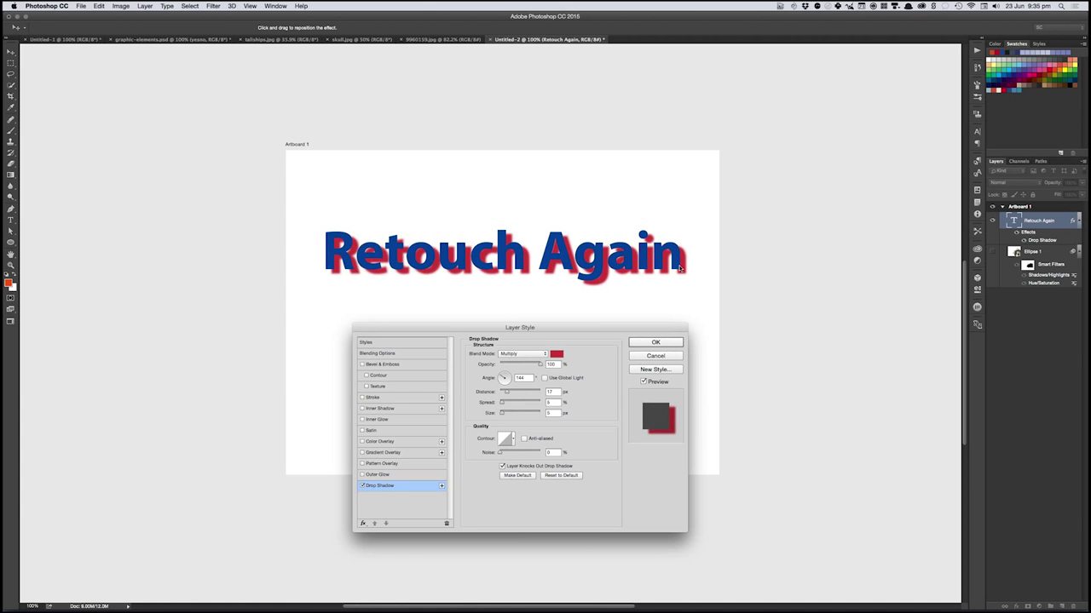
{"action": "left_click_drag", "start_coordinate": [686, 266], "coordinate": [680, 260]}
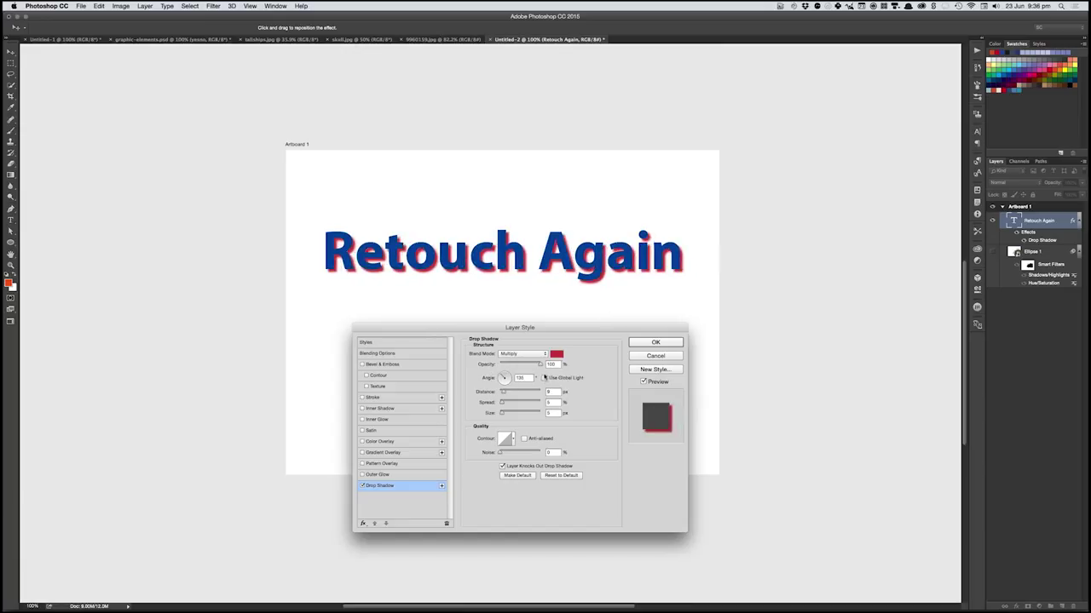
{"action": "left_click_drag", "start_coordinate": [684, 272], "coordinate": [684, 274]}
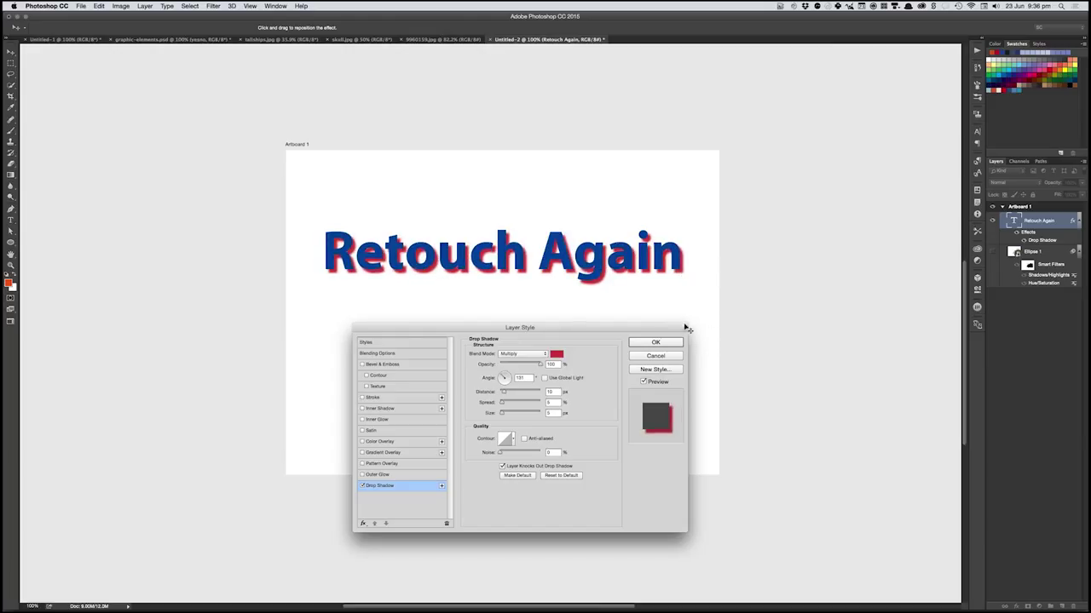
{"action": "left_click_drag", "start_coordinate": [696, 309], "coordinate": [639, 314]}
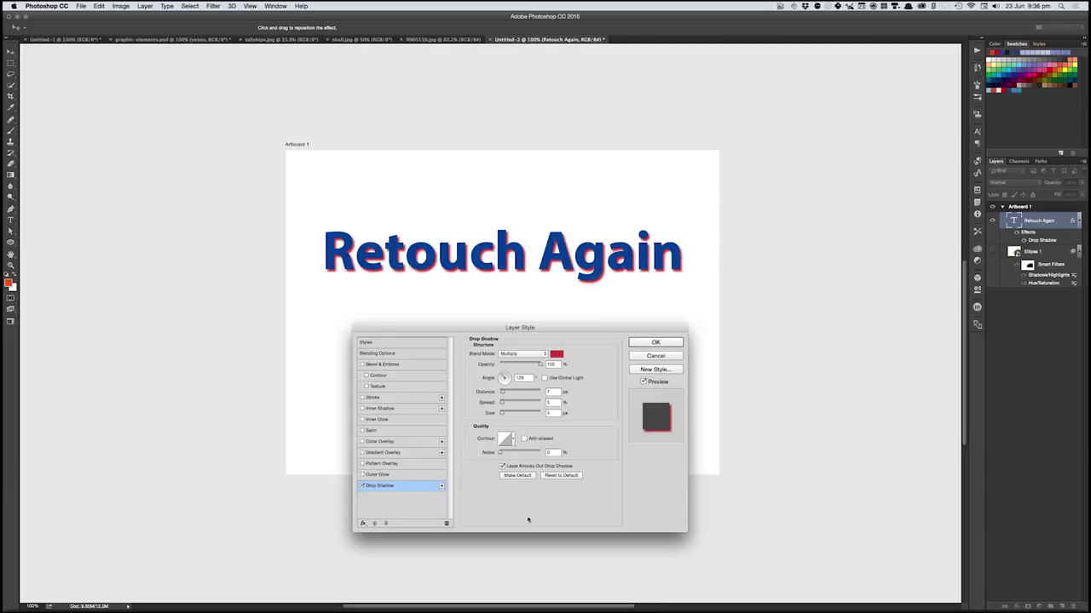
- Add a second drop shadow at about 48% opacity with a black colour
{"action": "left_click", "coordinate": [442, 487]}
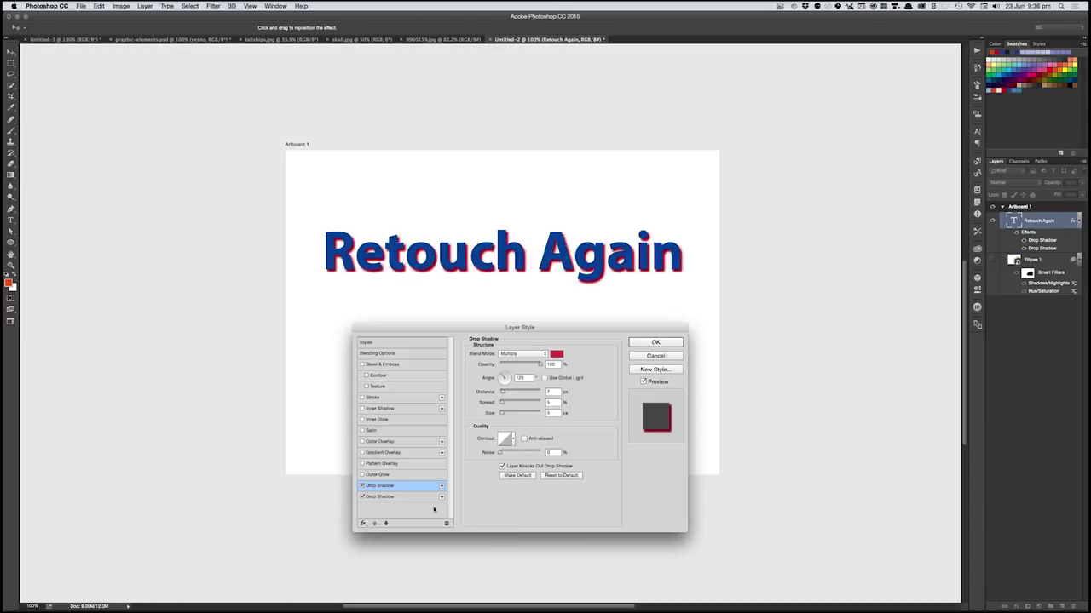
{"action": "left_click_drag", "start_coordinate": [518, 255], "coordinate": [497, 272]}
{"action": "left_click_drag", "start_coordinate": [539, 365], "coordinate": [520, 365]}
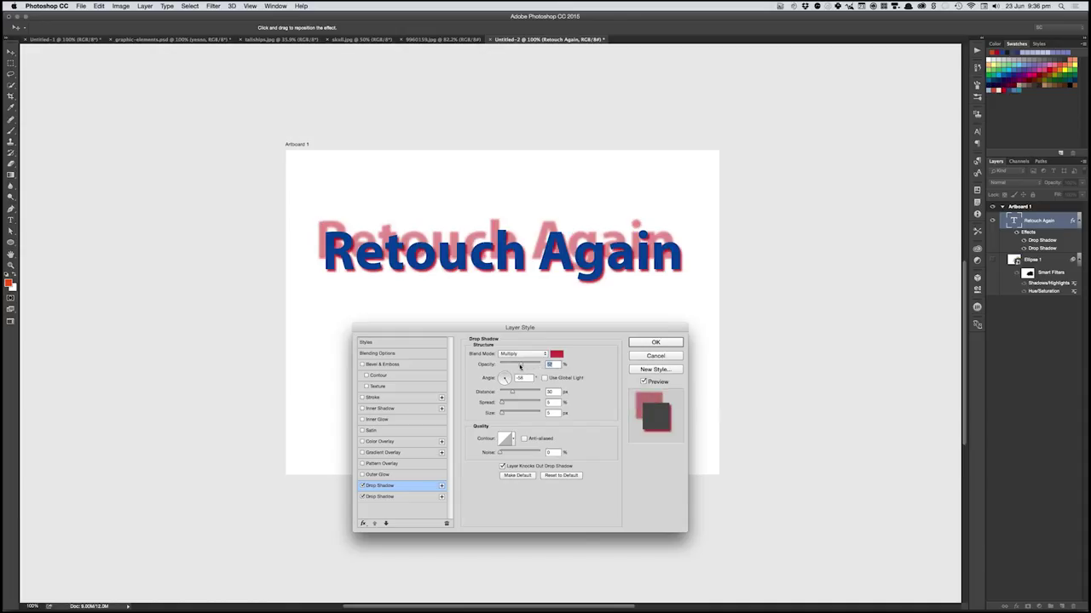
{"action": "left_click", "coordinate": [557, 354]}
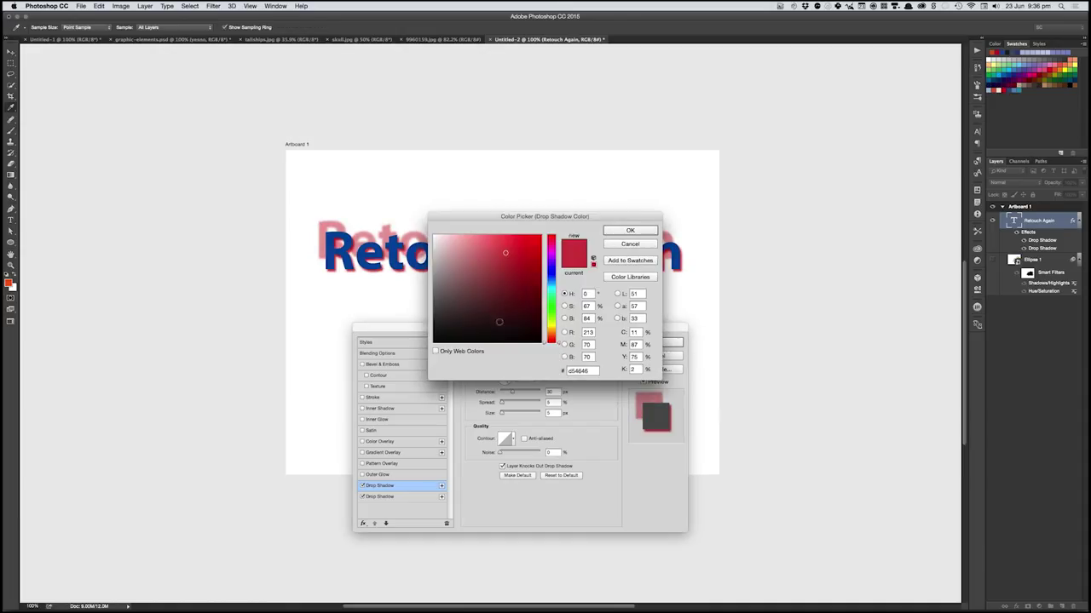
{"action": "left_click_drag", "start_coordinate": [497, 322], "coordinate": [492, 339]}
{"action": "left_click", "coordinate": [629, 231]}
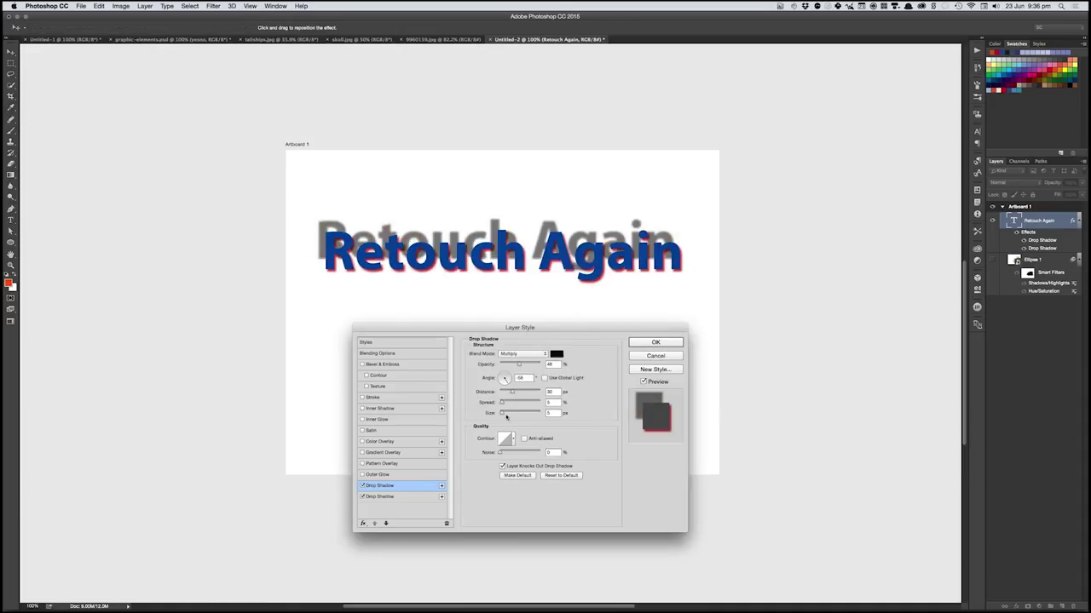
- Soften the second shadow to size 13 and cast it about 41 px at 45° below-right
{"action": "left_click_drag", "start_coordinate": [504, 414], "coordinate": [511, 414]}
{"action": "left_click_drag", "start_coordinate": [571, 271], "coordinate": [546, 290]}
{"action": "left_click_drag", "start_coordinate": [512, 414], "coordinate": [504, 415]}
{"action": "mouse_move", "coordinate": [518, 288]}
{"action": "left_mouse_down"}
{"action": "mouse_move", "coordinate": [541, 297]}
{"action": "mouse_move", "coordinate": [526, 304]}
{"action": "left_mouse_up"}
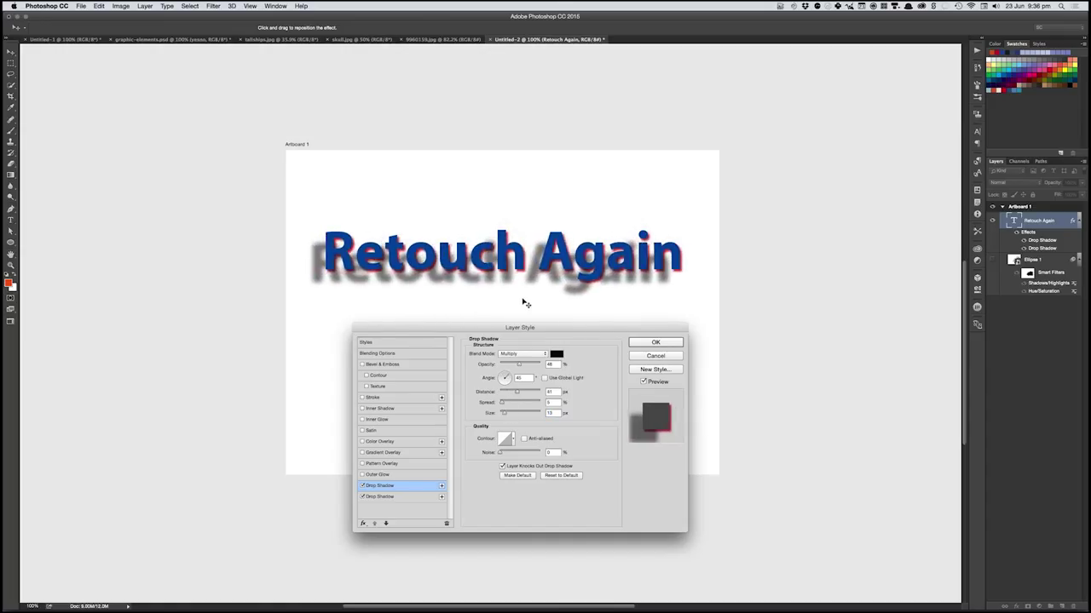
- Add a red Stroke effect to the Retouch Again text
{"action": "left_click", "coordinate": [420, 398]}
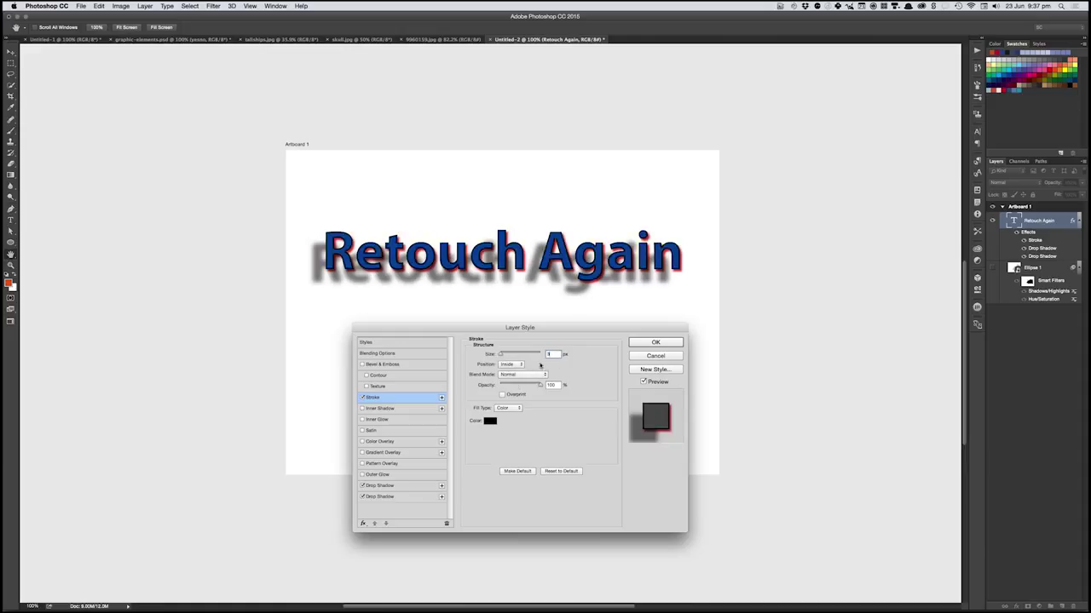
{"action": "left_click", "coordinate": [490, 421]}
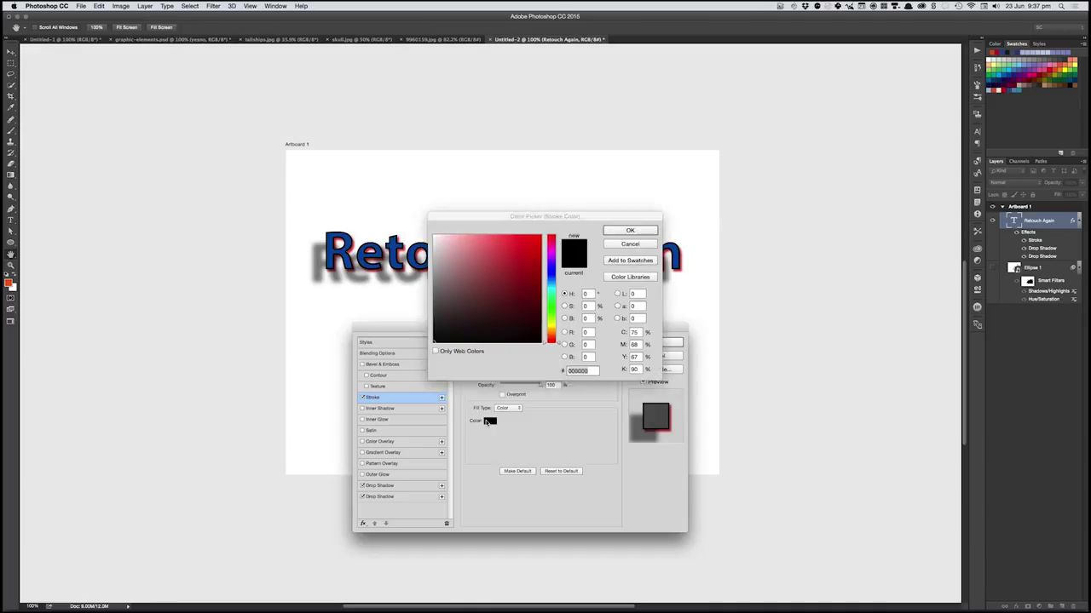
{"action": "left_click", "coordinate": [539, 235]}
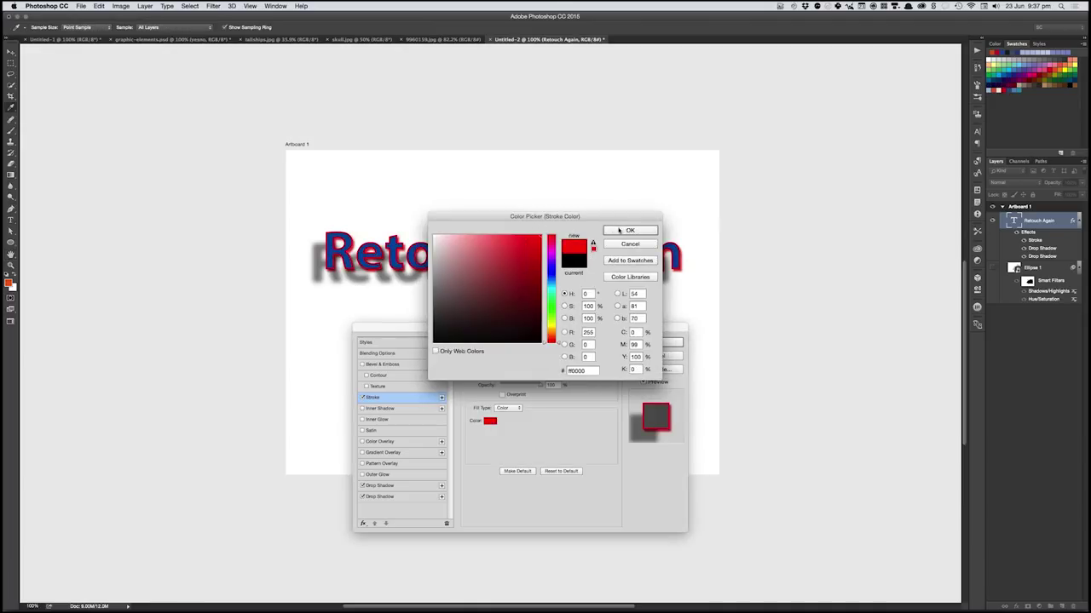
{"action": "left_click", "coordinate": [627, 231]}
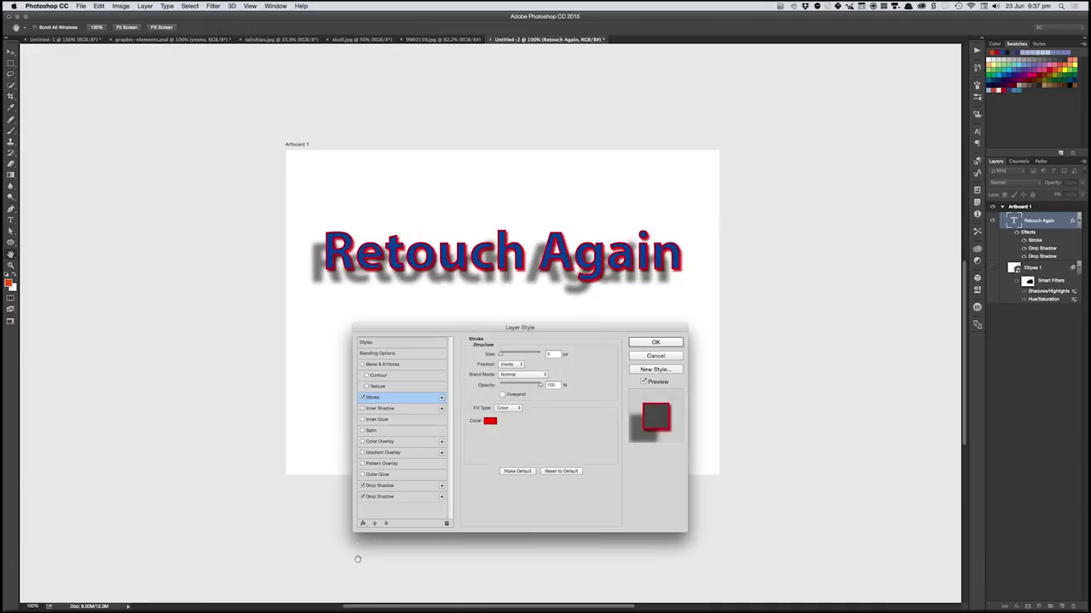
- Add a second stroke positioned Outside with a yellow colour
{"action": "left_click", "coordinate": [441, 398]}
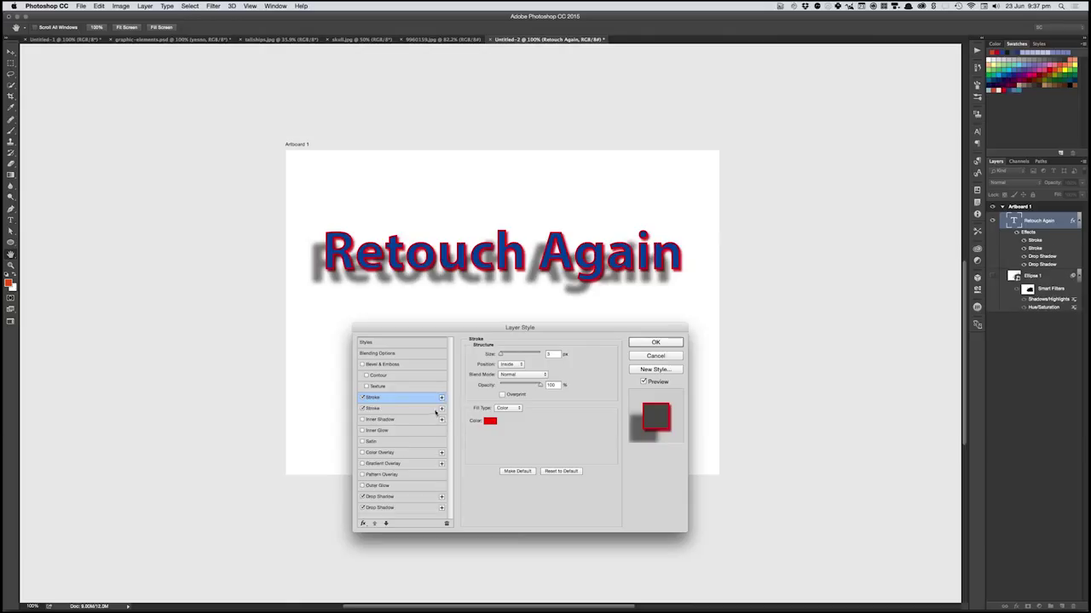
{"action": "left_click", "coordinate": [417, 409]}
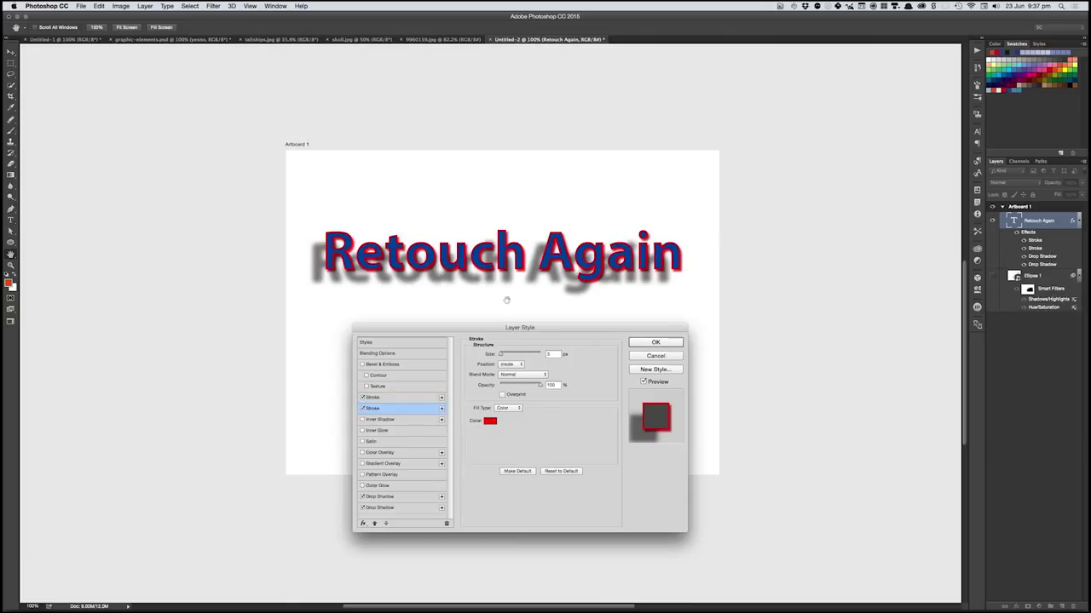
{"action": "left_click", "coordinate": [511, 365]}
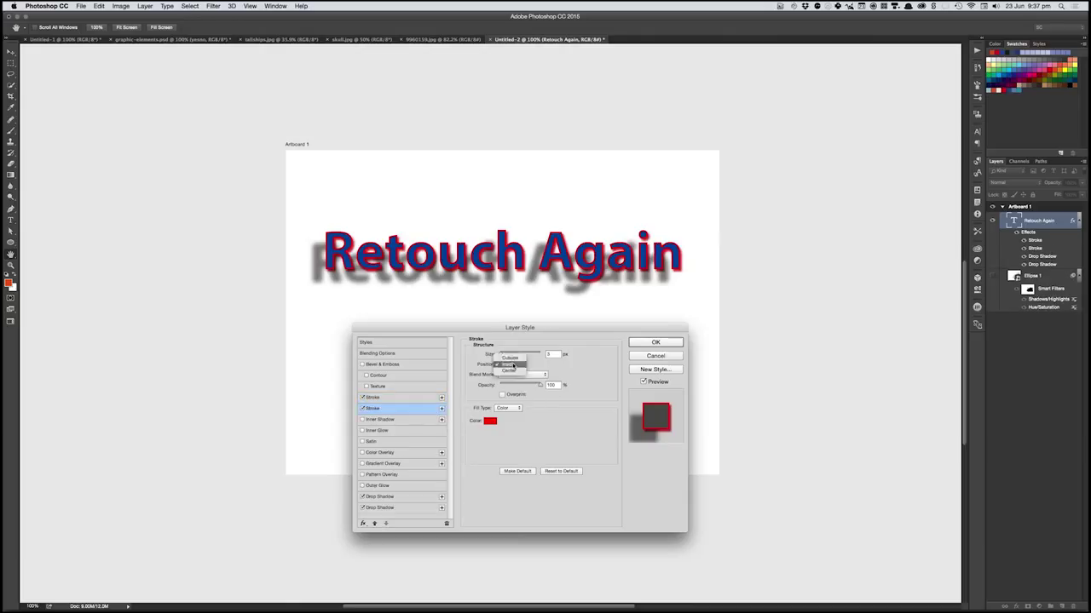
{"action": "left_click", "coordinate": [510, 358]}
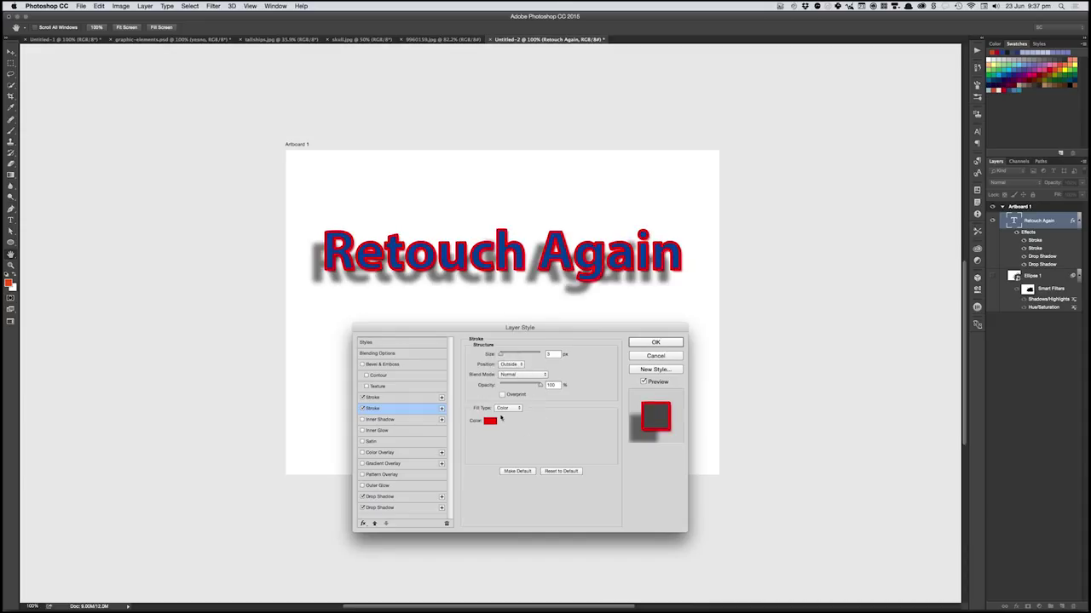
{"action": "left_click", "coordinate": [491, 421]}
{"action": "left_click_drag", "start_coordinate": [552, 339], "coordinate": [556, 326]}
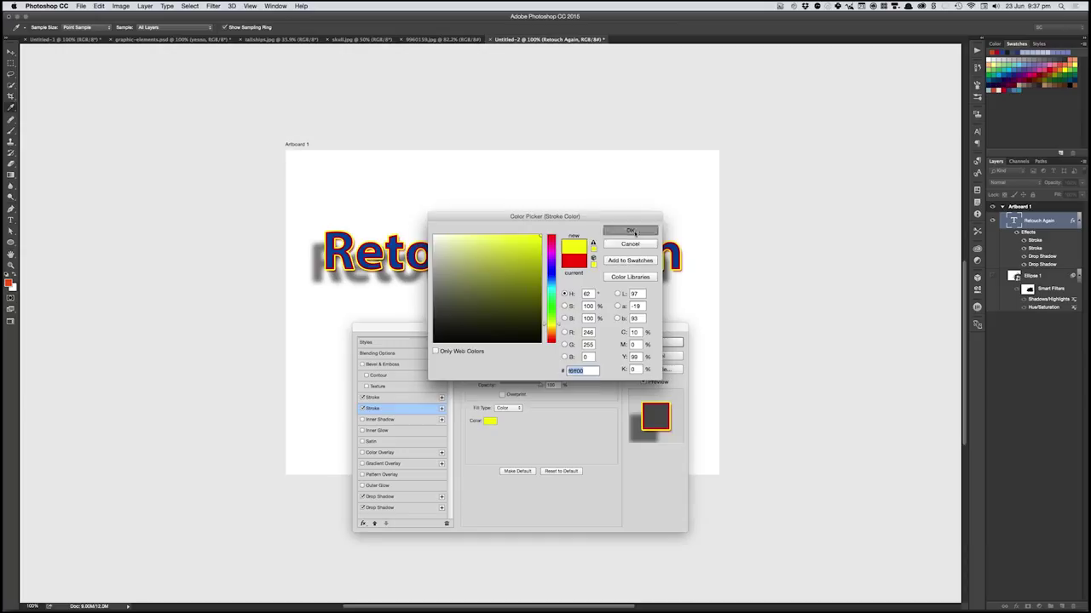
{"action": "left_click", "coordinate": [631, 230]}
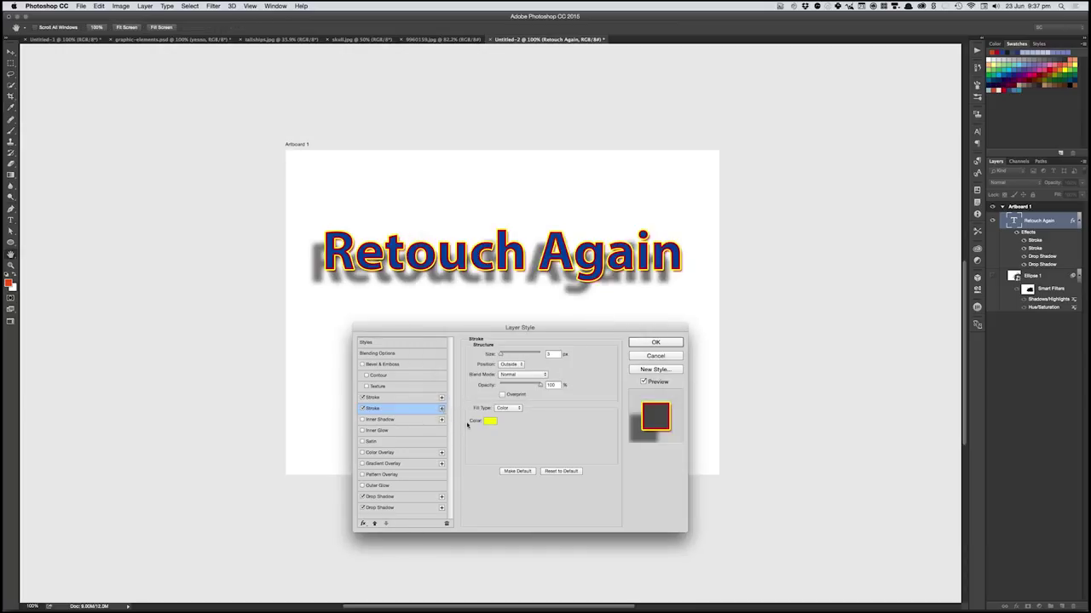
- Add a third stroke filled with a gradient, 26 px thick
{"action": "left_click", "coordinate": [441, 409]}
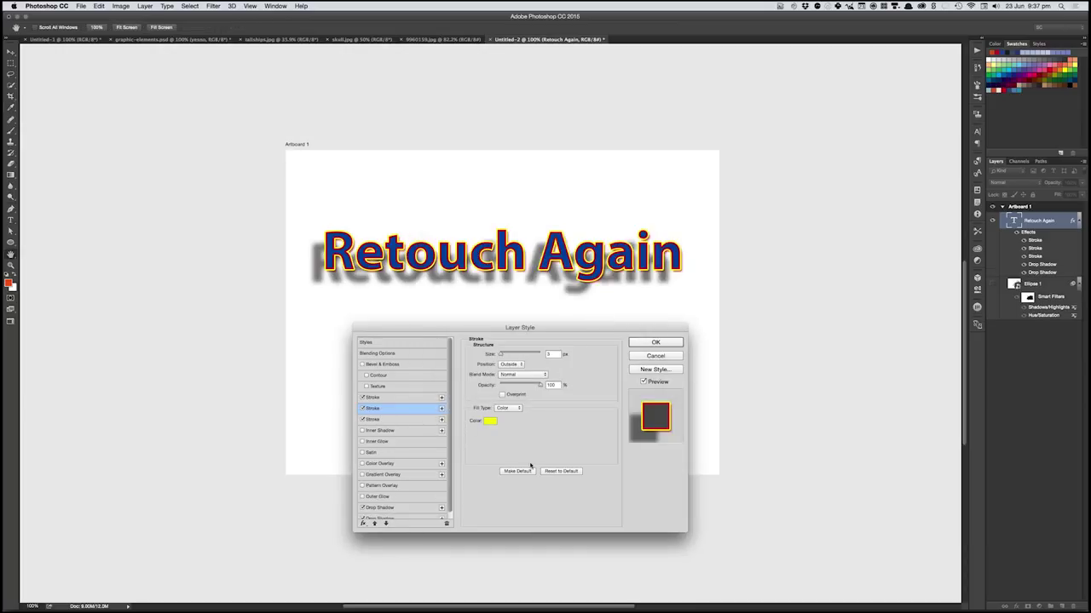
{"action": "left_click", "coordinate": [507, 409]}
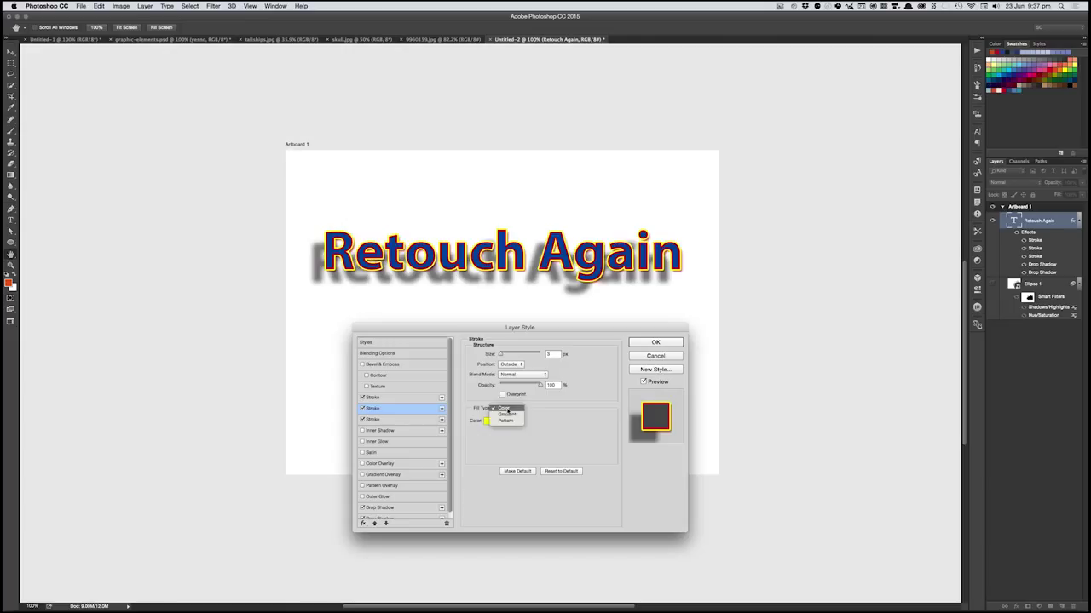
{"action": "left_click", "coordinate": [510, 416]}
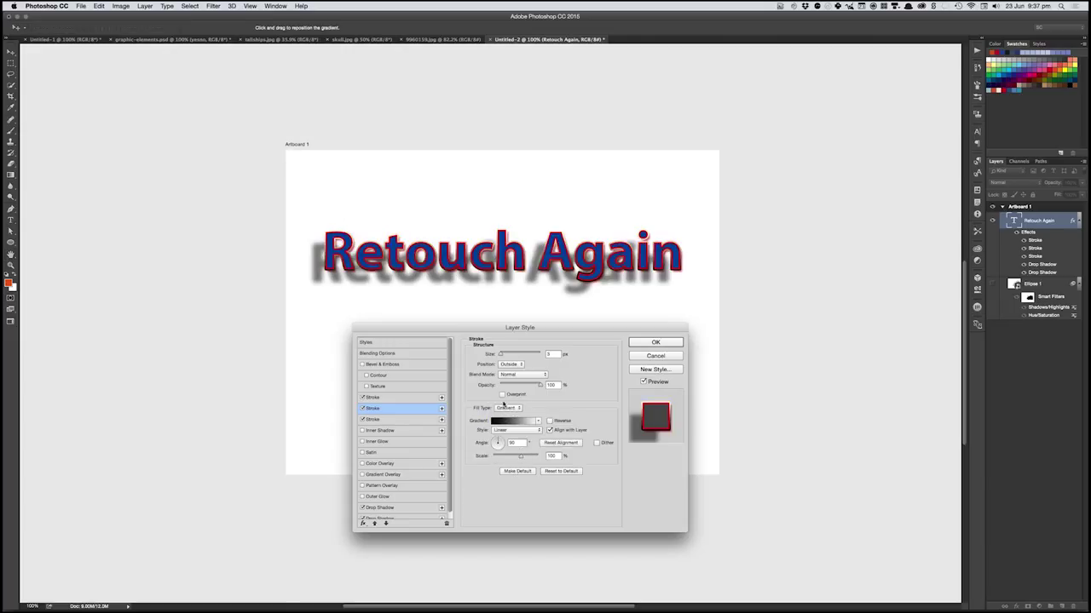
{"action": "left_click_drag", "start_coordinate": [503, 356], "coordinate": [502, 356]}
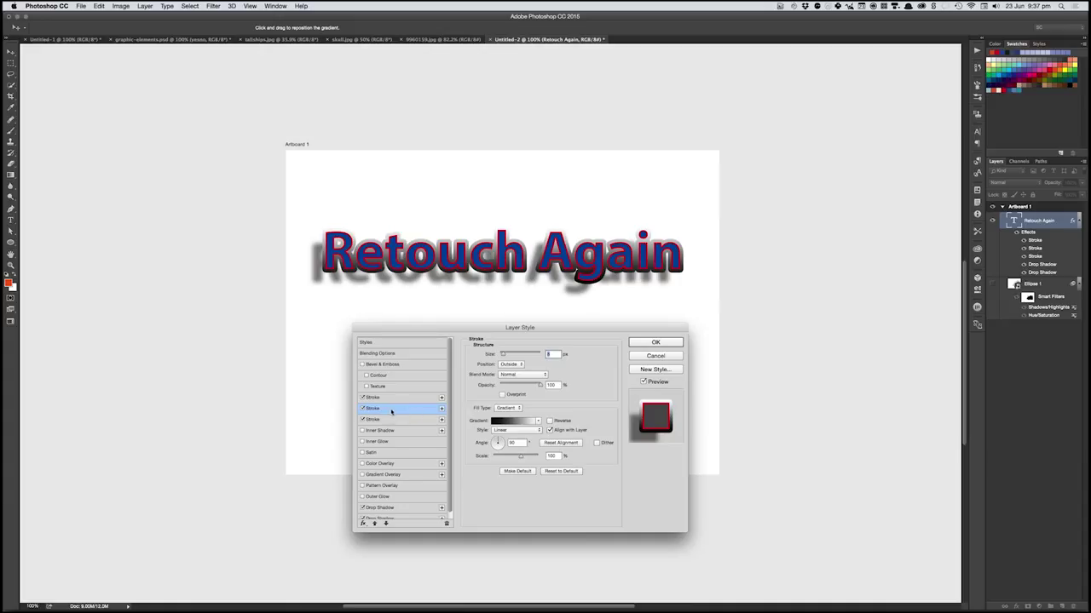
- Move the yellow stroke up the effects stack and switch off the drop shadow
{"action": "left_click", "coordinate": [383, 420]}
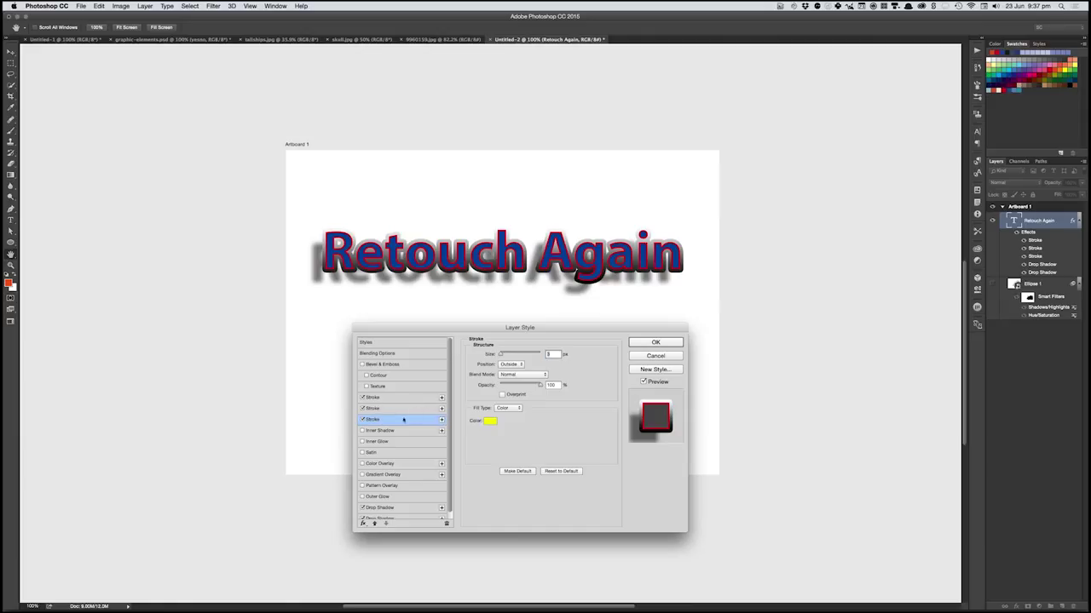
{"action": "left_click", "coordinate": [373, 523]}
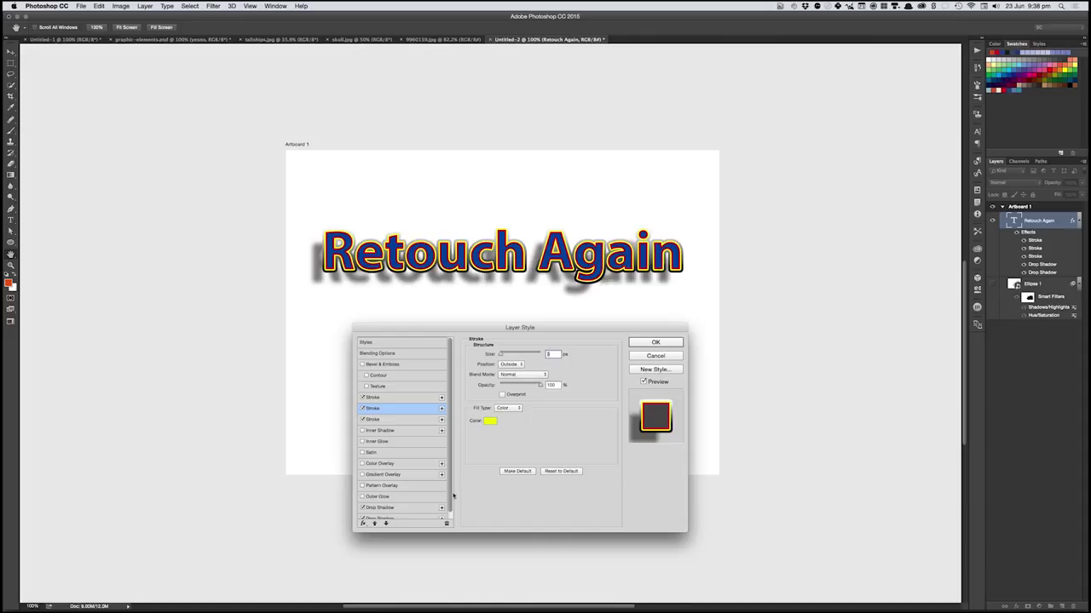
{"action": "scroll", "coordinate": [445, 512], "scroll_direction": "down", "scroll_amount": 1}
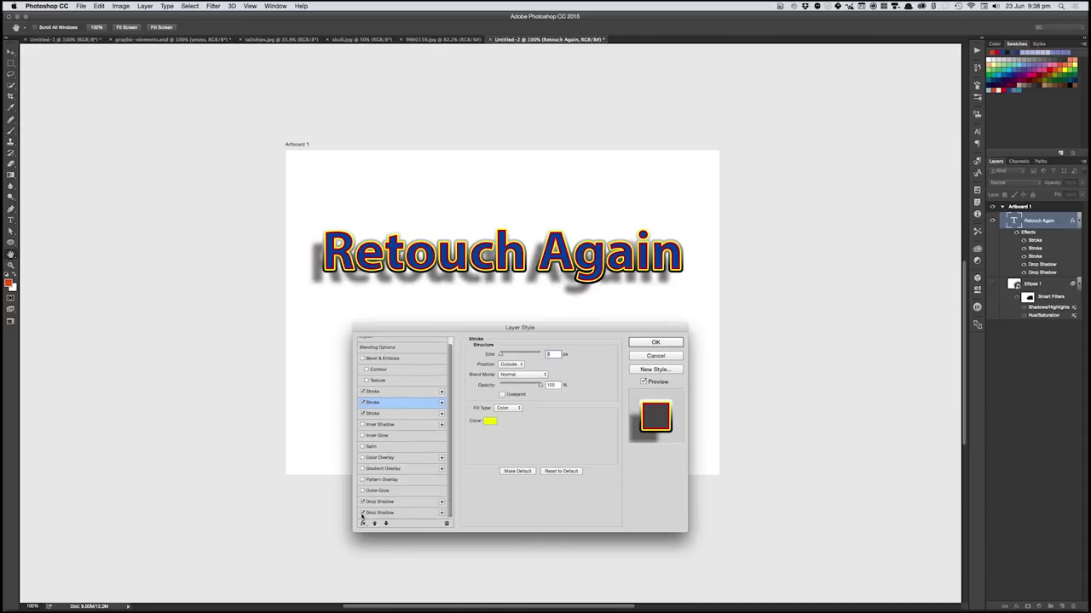
{"action": "left_click", "coordinate": [362, 503]}
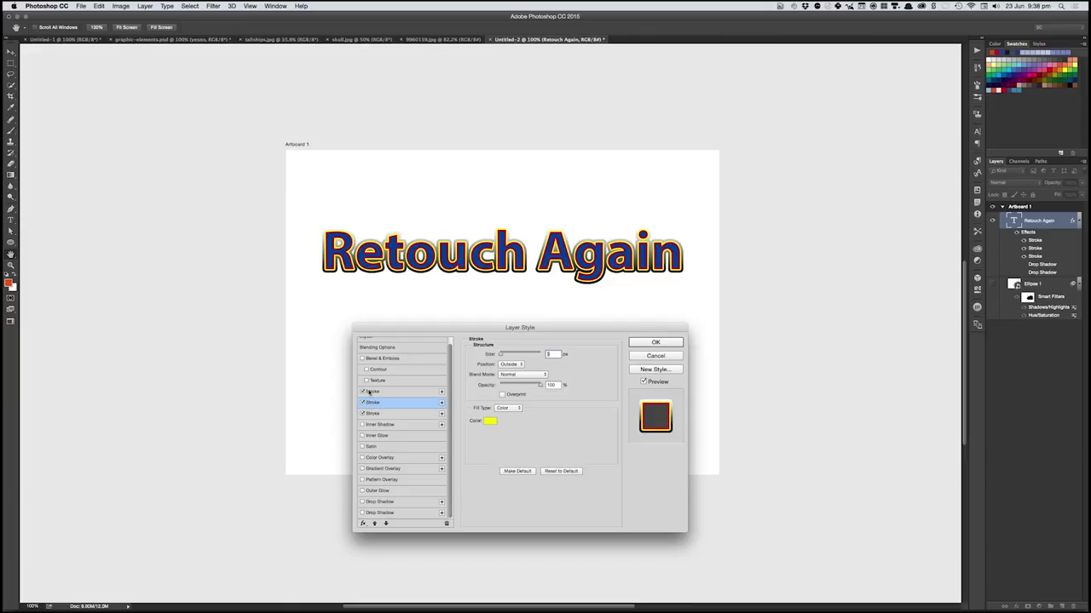
- Turn off all three Stroke effects on the text
{"action": "left_click", "coordinate": [362, 392]}
{"action": "left_click", "coordinate": [362, 402]}
{"action": "left_click", "coordinate": [362, 413]}
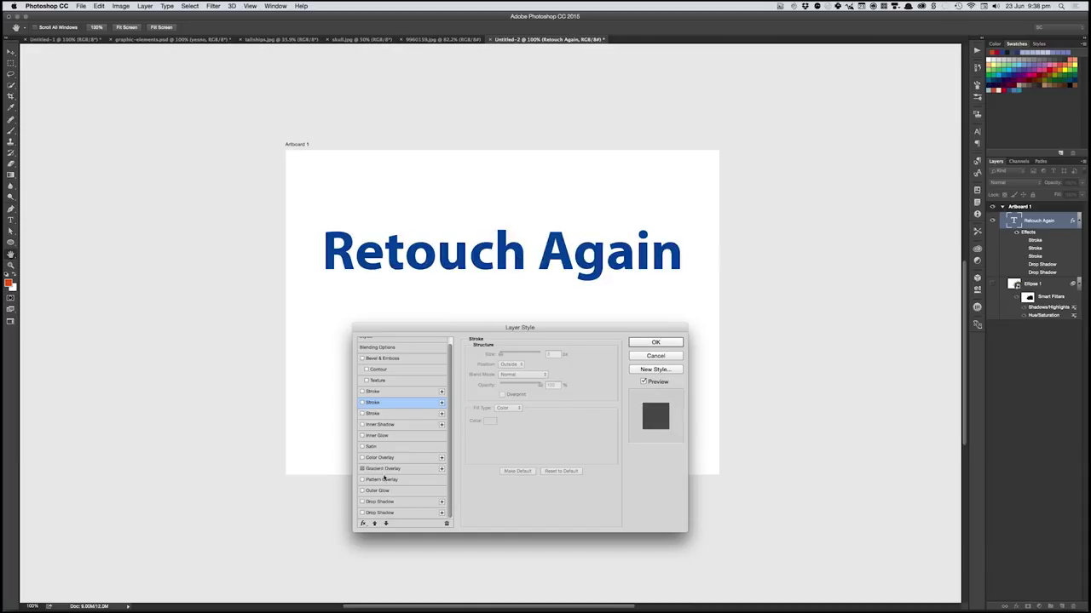
- Add a Gradient Overlay with the Blue, Red, Yellow preset, then add a second overlay
{"action": "left_click", "coordinate": [381, 469]}
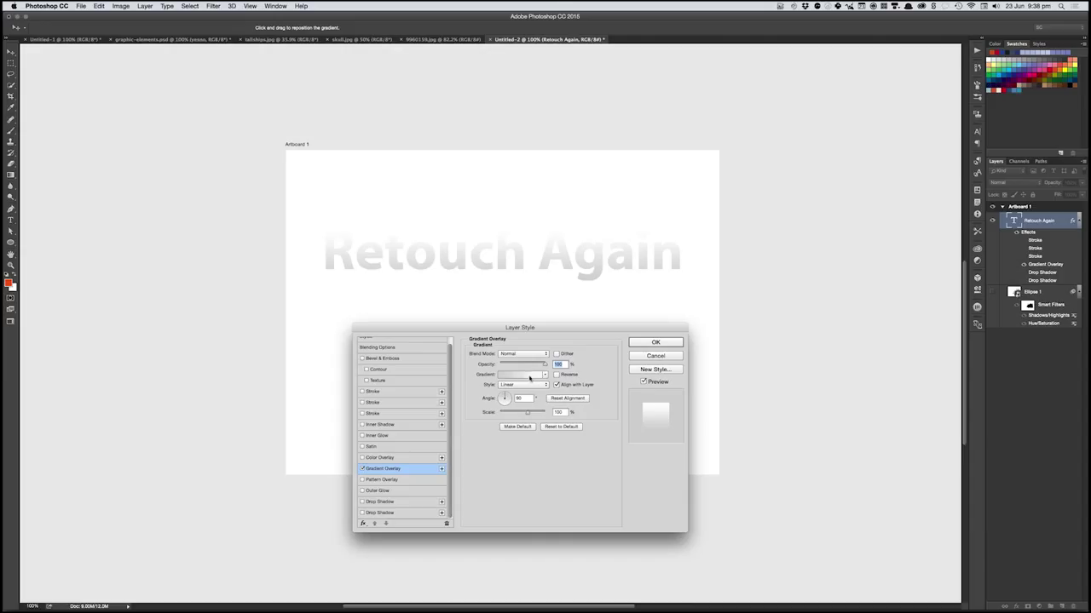
{"action": "left_click", "coordinate": [524, 375]}
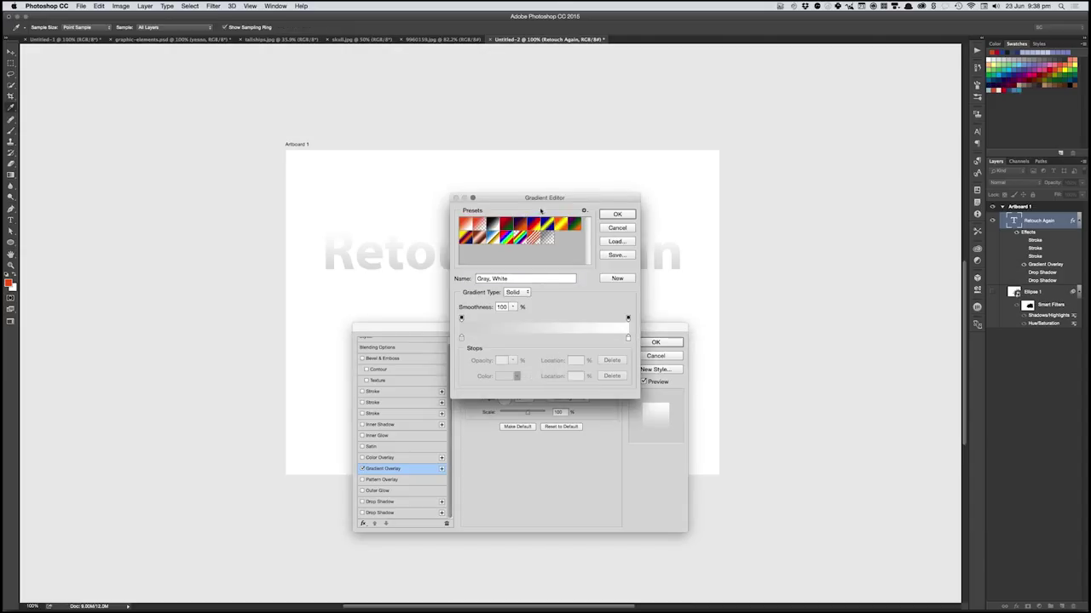
{"action": "left_click", "coordinate": [535, 237]}
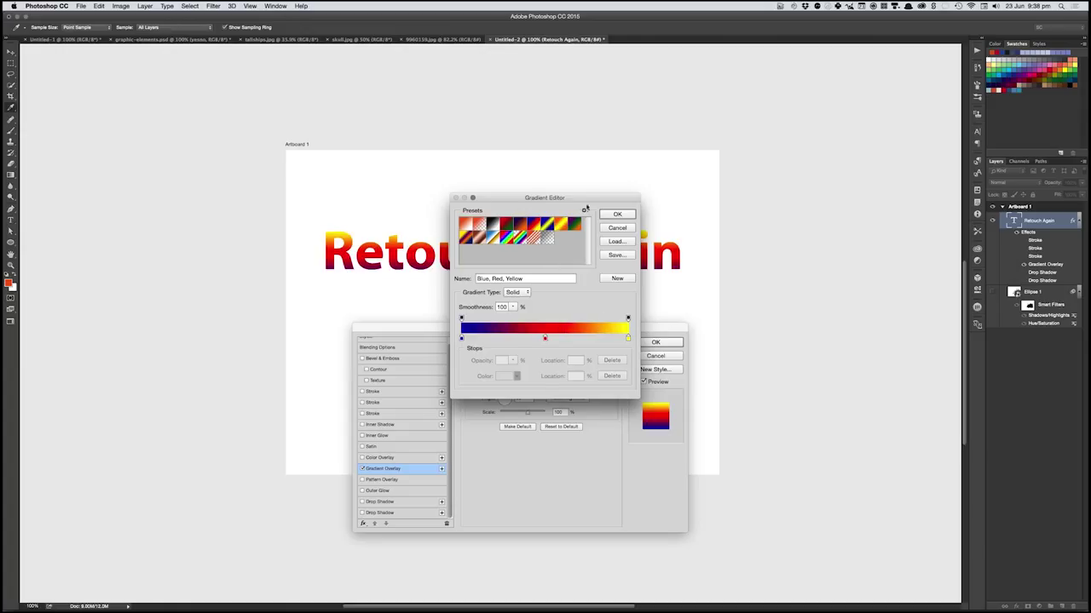
{"action": "left_click", "coordinate": [617, 214]}
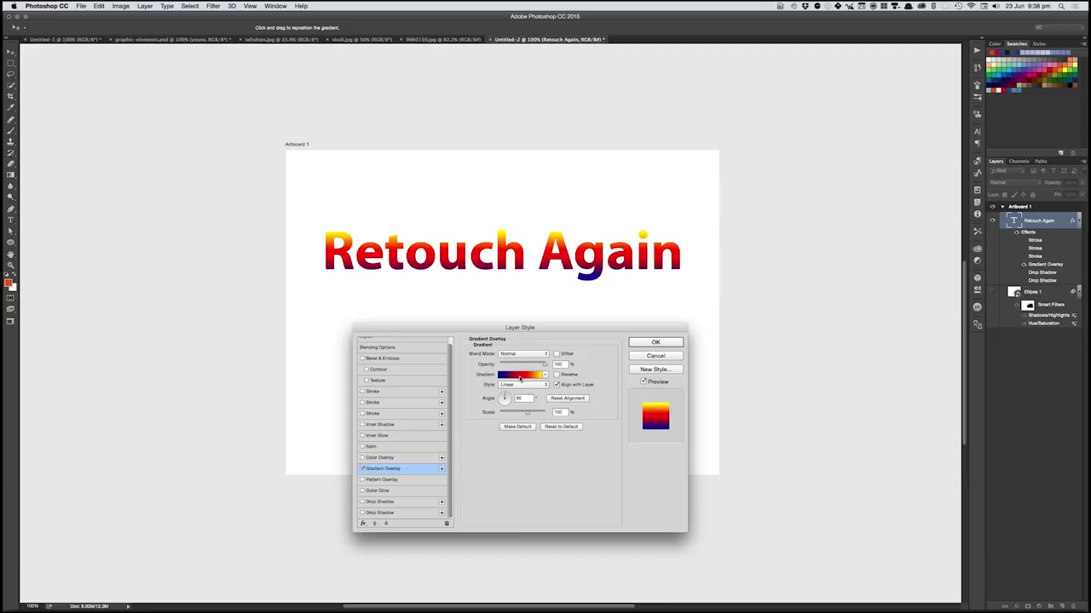
{"action": "left_click", "coordinate": [442, 468]}
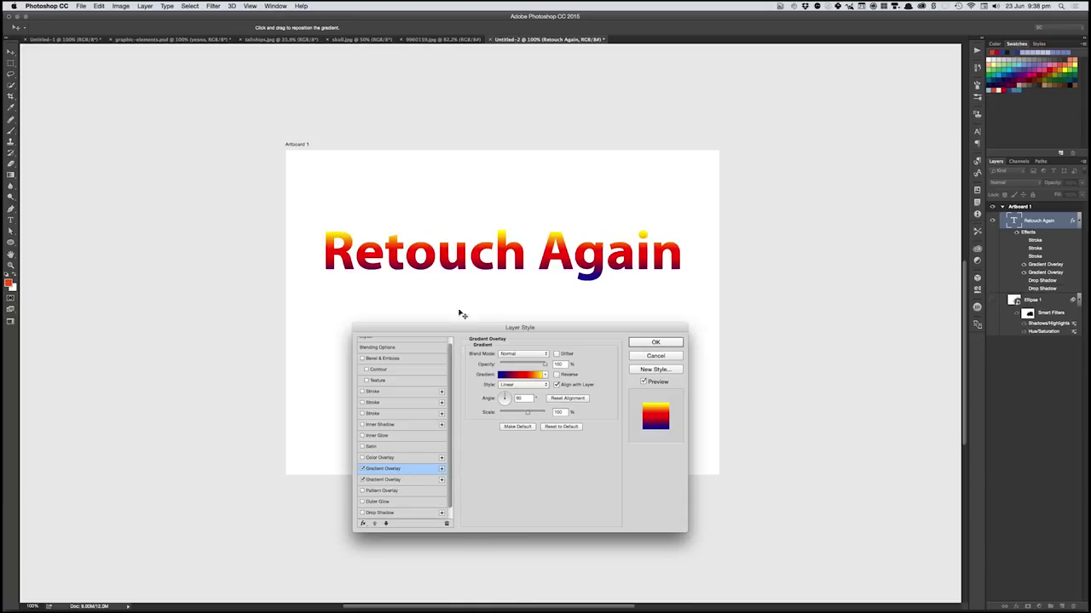
- Give the second gradient overlay the Black, White preset
{"action": "left_click", "coordinate": [524, 377]}
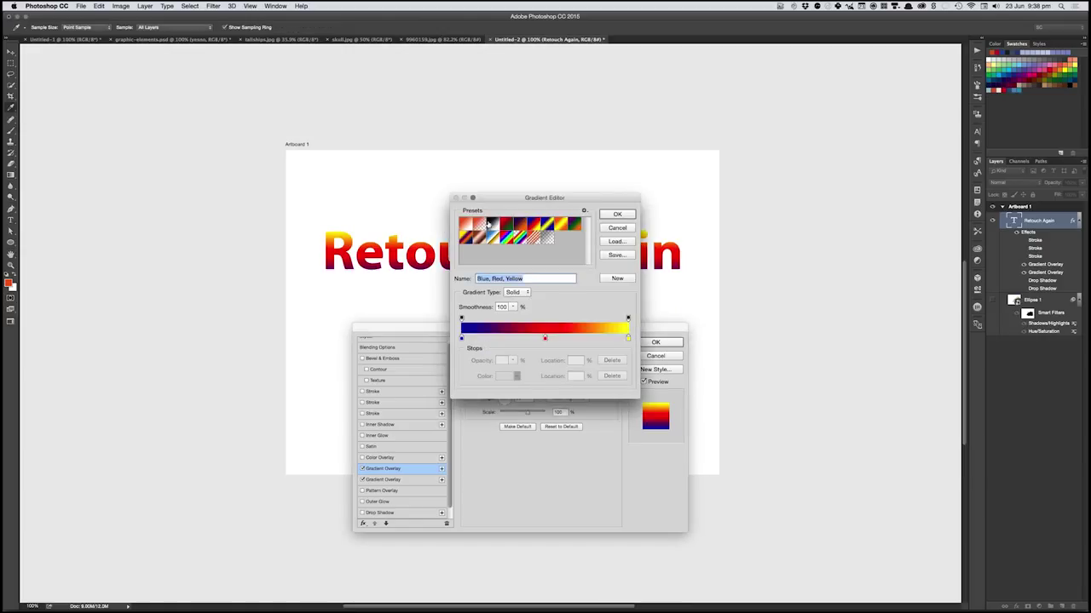
{"action": "left_click", "coordinate": [492, 226]}
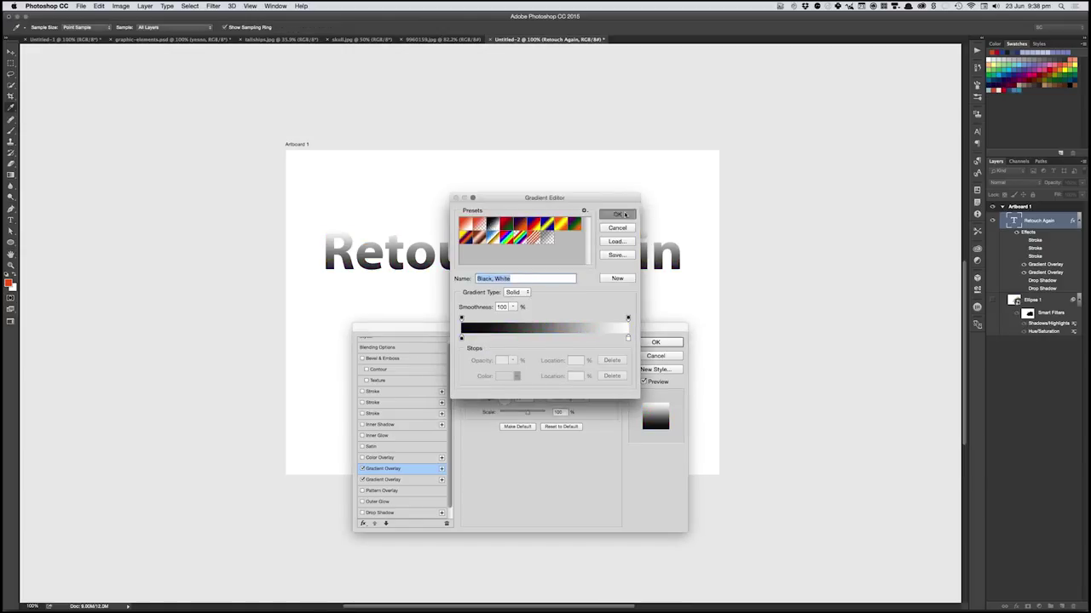
{"action": "left_click", "coordinate": [629, 216]}
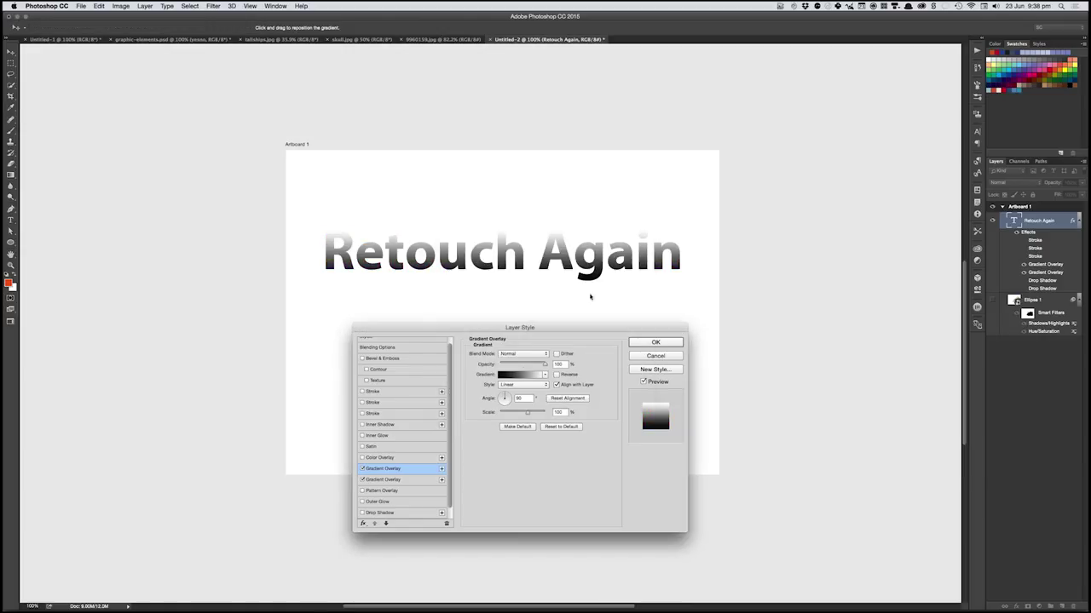
- Set the overlay's blend mode to Multiply and lower its opacity
{"action": "left_click", "coordinate": [525, 355]}
{"action": "left_click", "coordinate": [524, 380]}
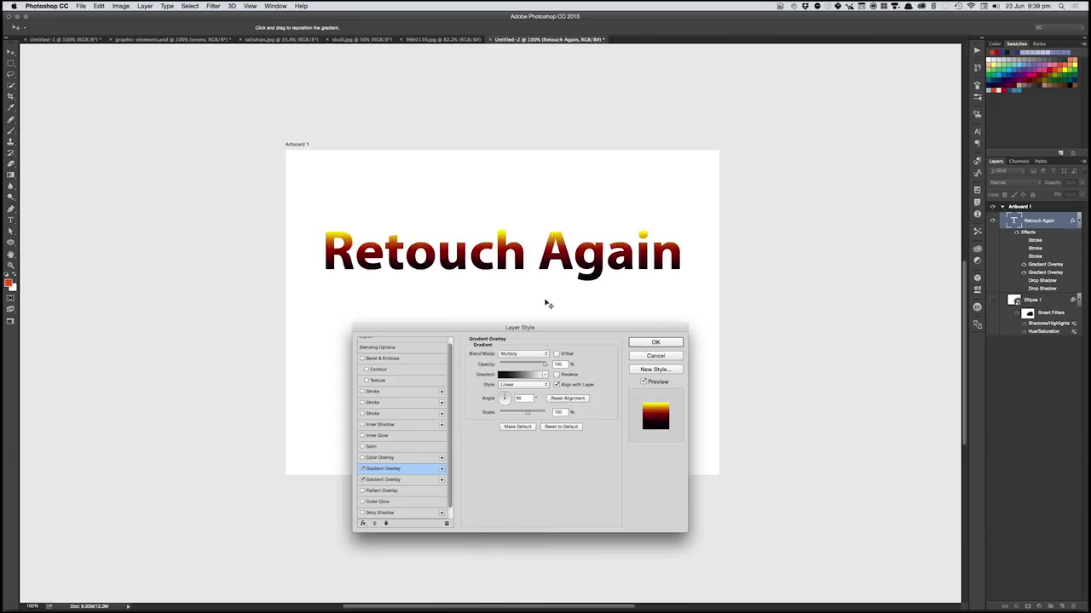
{"action": "left_click", "coordinate": [363, 468]}
{"action": "left_click", "coordinate": [363, 468]}
{"action": "left_click_drag", "start_coordinate": [543, 365], "coordinate": [524, 366]}
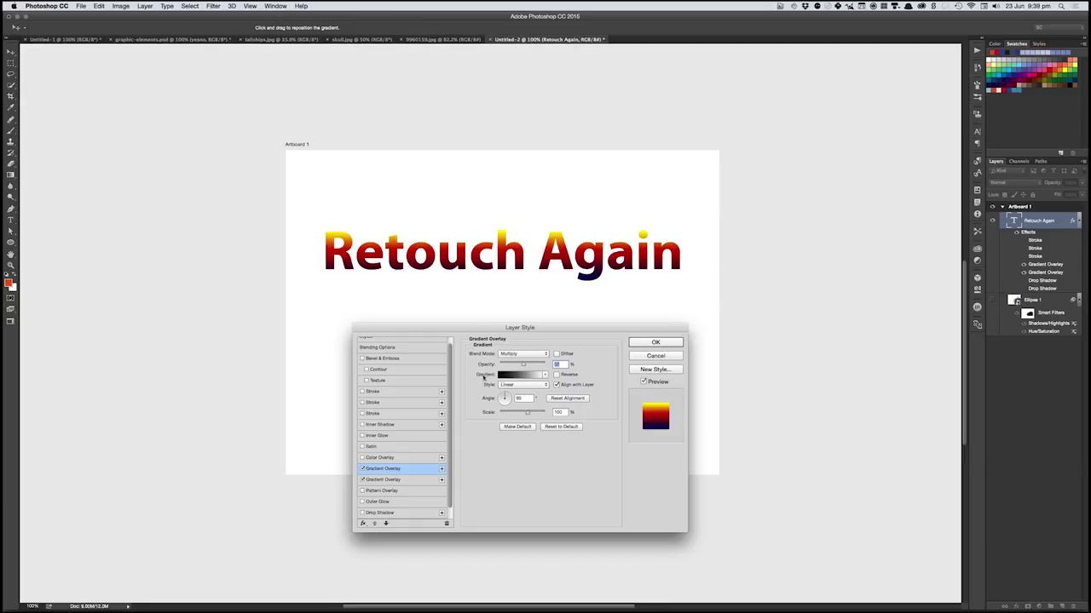
- Make the second overlay a reversed Radial gradient at about 150% scale and apply the style
{"action": "left_click", "coordinate": [526, 385]}
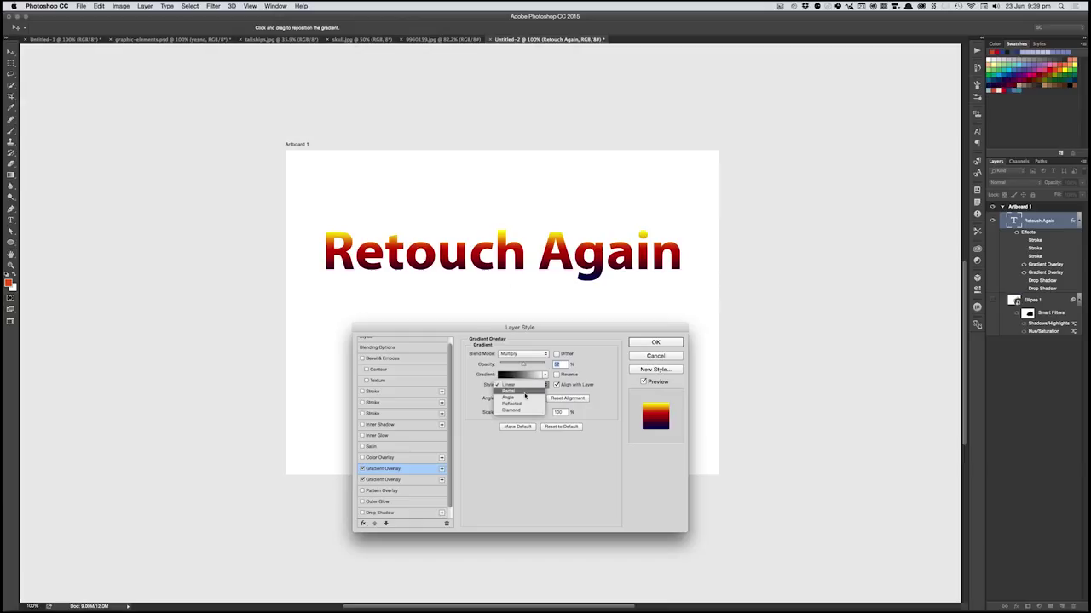
{"action": "left_click", "coordinate": [511, 391]}
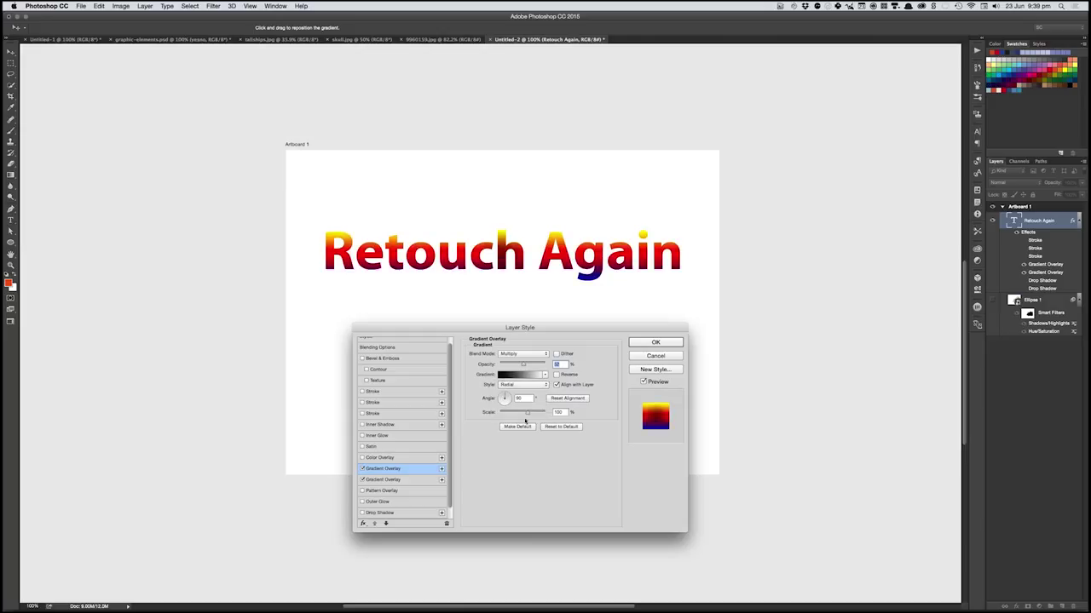
{"action": "left_click_drag", "start_coordinate": [530, 415], "coordinate": [556, 414]}
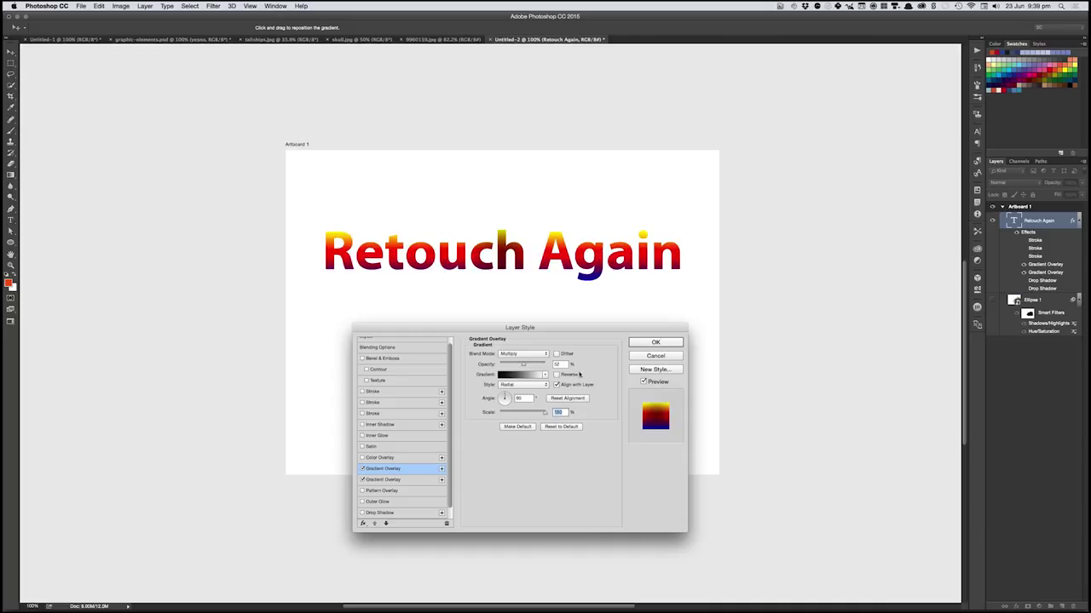
{"action": "left_click", "coordinate": [558, 374]}
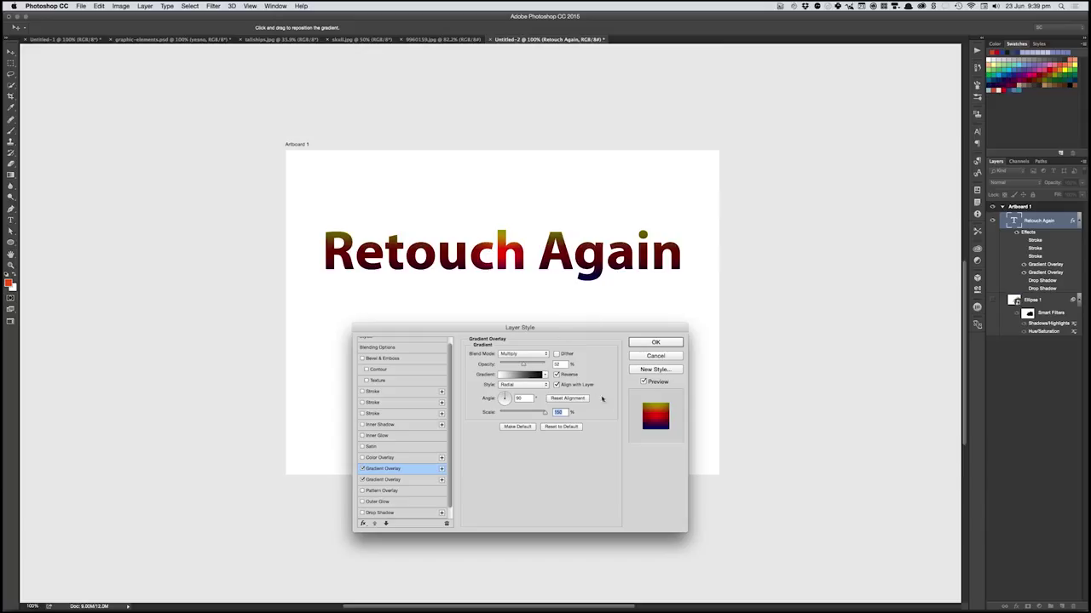
{"action": "mouse_move", "coordinate": [545, 414]}
{"action": "left_mouse_down"}
{"action": "mouse_move", "coordinate": [522, 415]}
{"action": "mouse_move", "coordinate": [552, 416]}
{"action": "left_mouse_up"}
{"action": "left_click", "coordinate": [654, 344]}
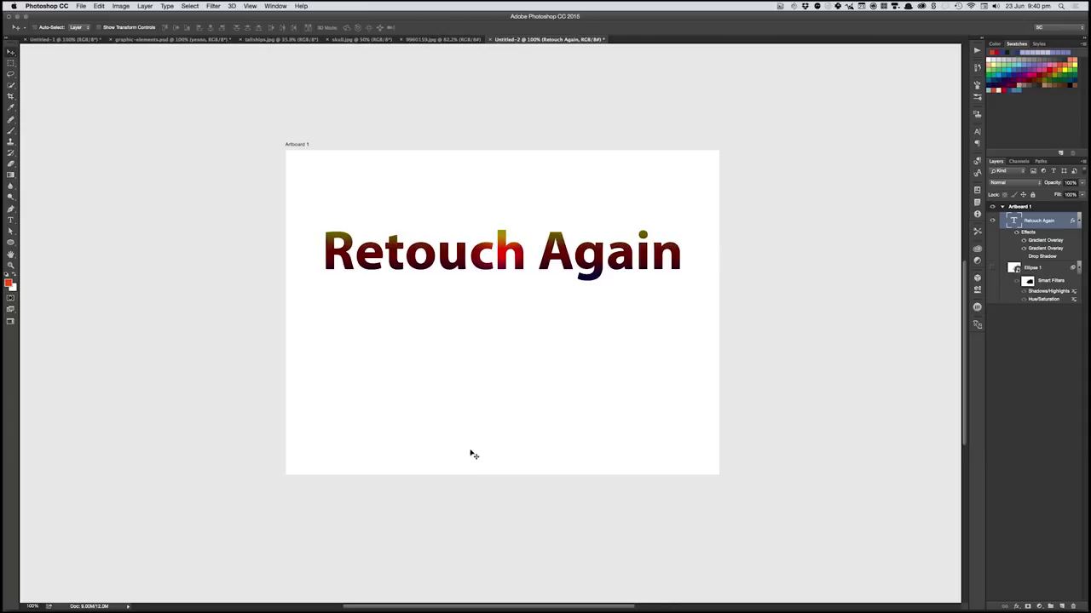
- Hide the text's layer effects and set Retouch Again in Bickham Script Pro Regular
{"action": "left_click", "coordinate": [1022, 233]}
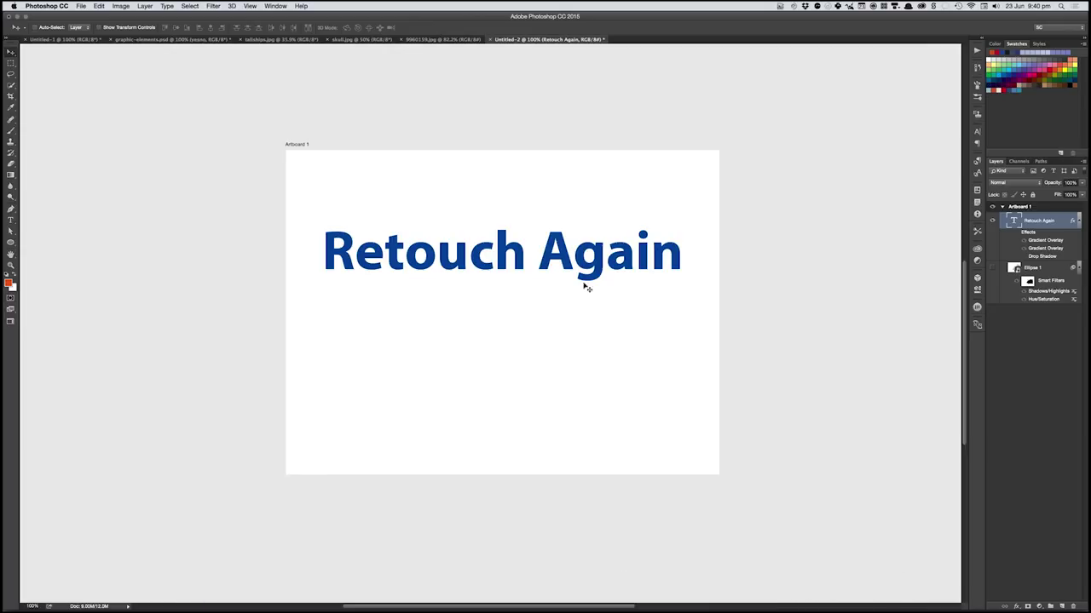
{"action": "key", "text": "r"}
{"action": "key", "text": "t"}
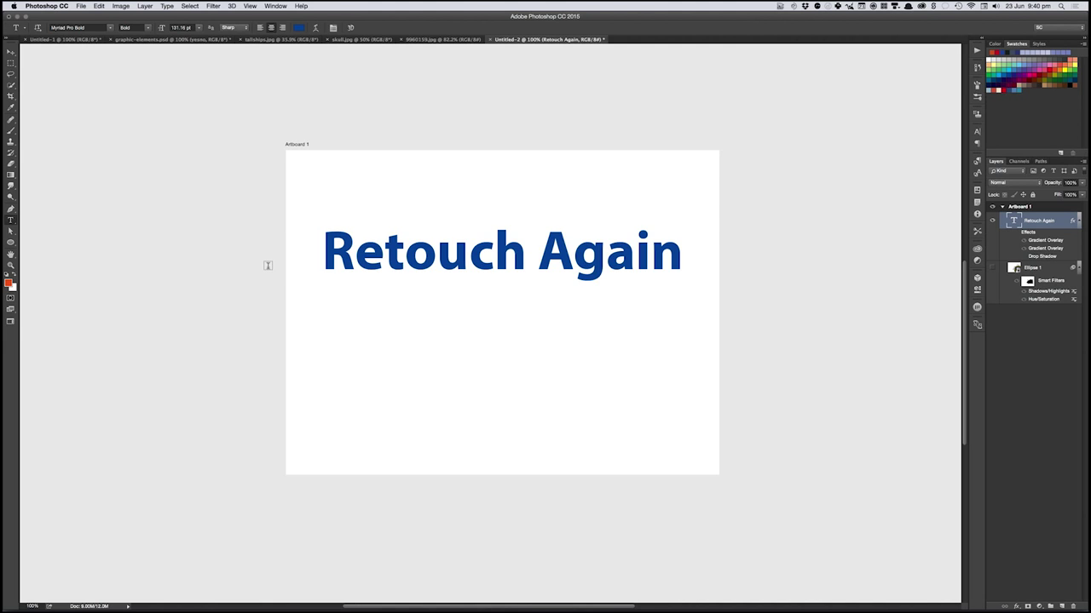
{"action": "left_click", "coordinate": [78, 27]}
{"action": "type", "text": "bickham"}
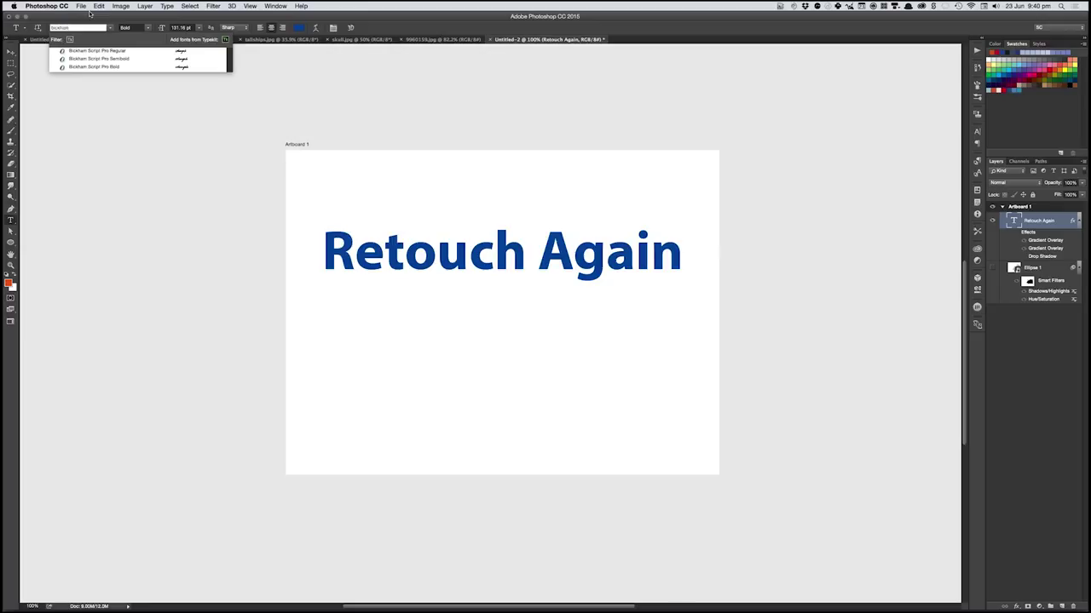
{"action": "key", "text": "Down"}
{"action": "key", "text": "Return"}
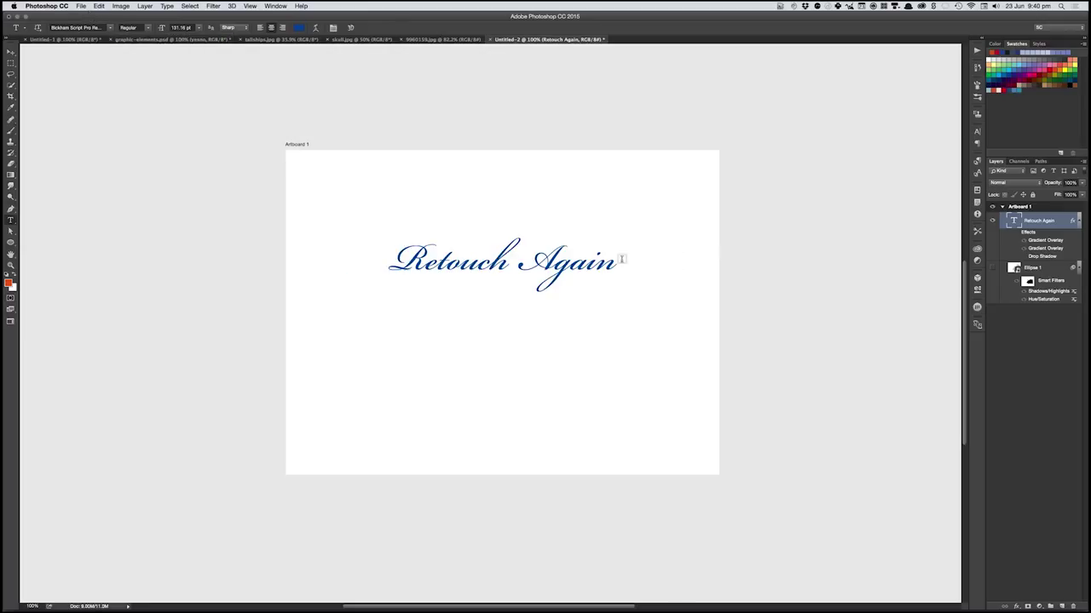
{"action": "key", "text": "super+t"}
- Scale the script heading to about 171% and enlarge Artboard 1 to roughly 1993 × 1170 px
{"action": "left_click_drag", "start_coordinate": [621, 217], "coordinate": [698, 171]}
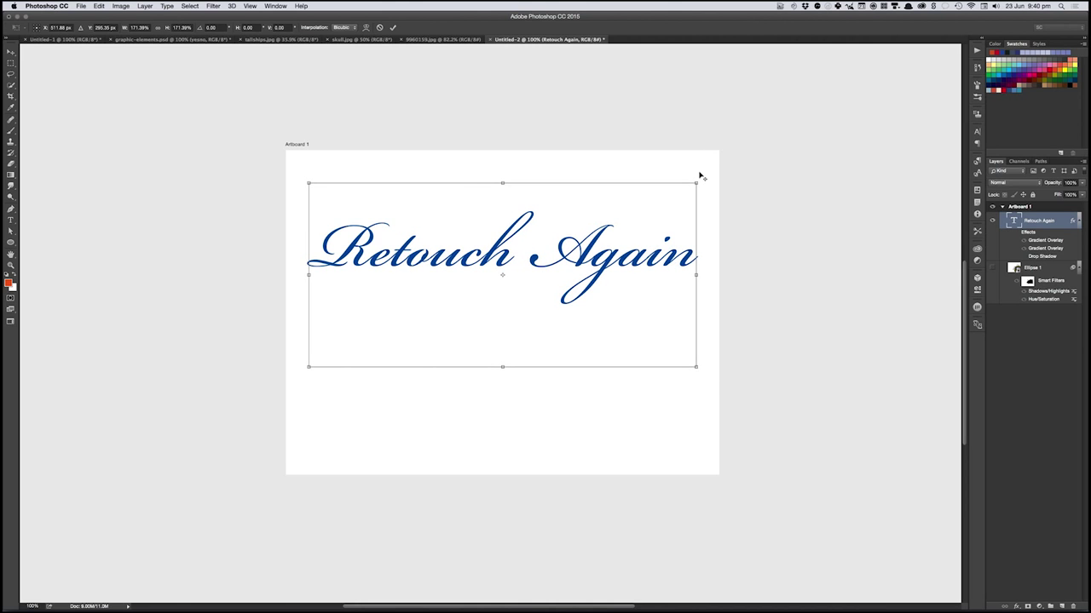
{"action": "key", "text": "Return"}
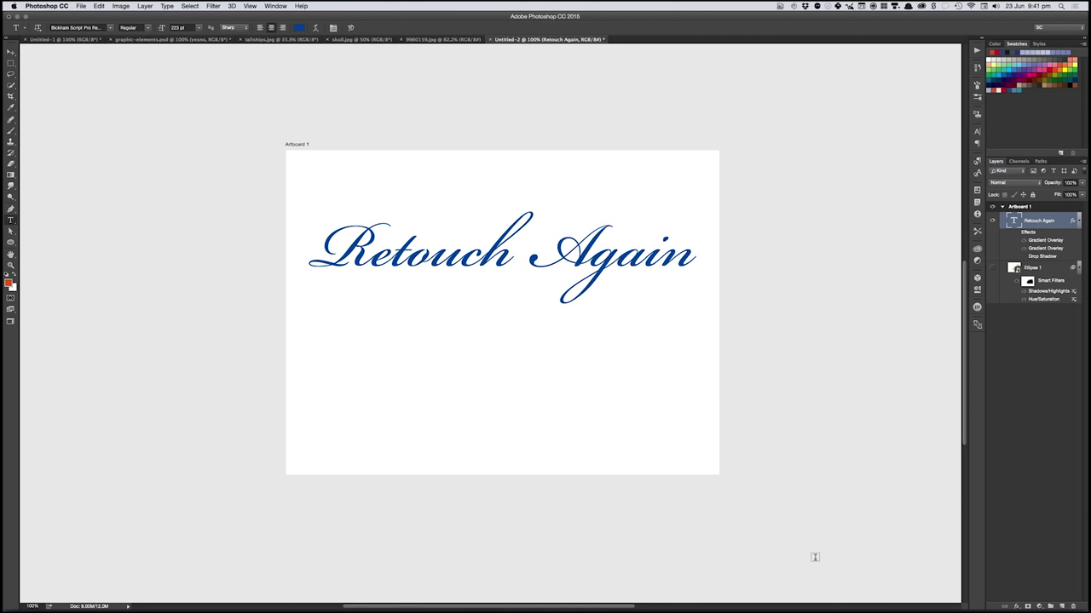
{"action": "key", "text": "v"}
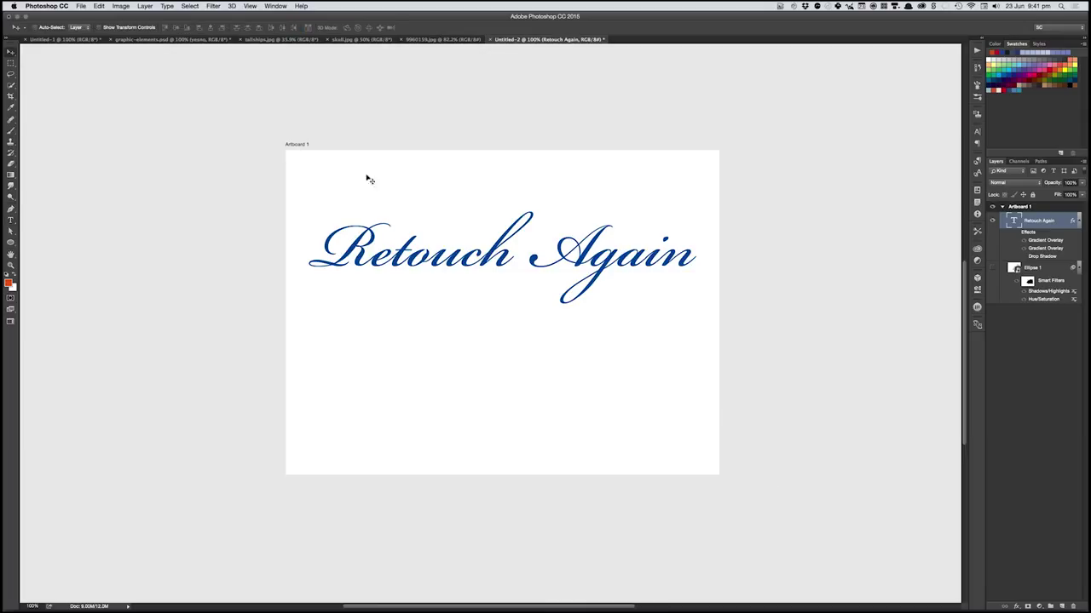
{"action": "key", "text": "shift+v"}
{"action": "left_click", "coordinate": [297, 146]}
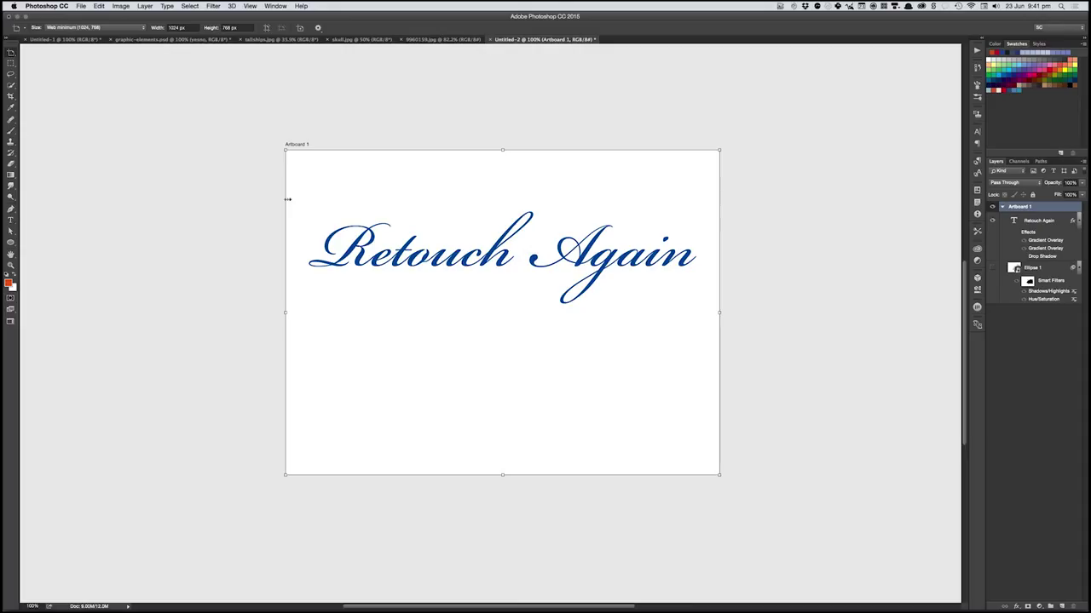
{"action": "left_click_drag", "start_coordinate": [285, 151], "coordinate": [68, 82]}
{"action": "mouse_move", "coordinate": [719, 475]}
{"action": "left_mouse_down"}
{"action": "mouse_move", "coordinate": [925, 579]}
{"action": "mouse_move", "coordinate": [913, 576]}
{"action": "left_mouse_up"}
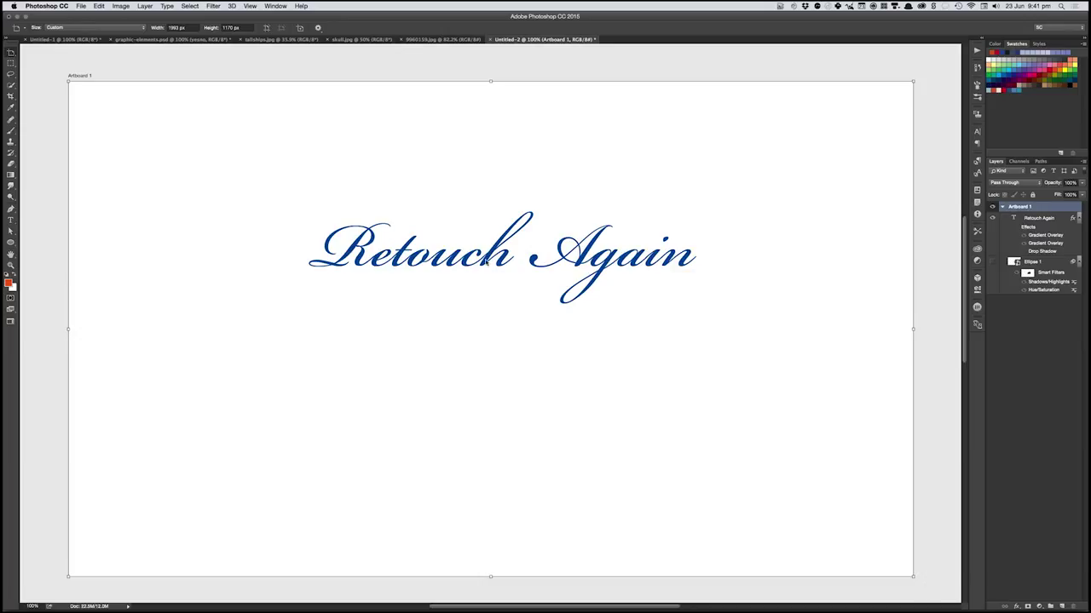
- Free-transform the 'Retouch Again' text much larger and shift it toward the artboard's upper left
{"action": "key", "text": "v"}
{"action": "left_click", "coordinate": [515, 259]}
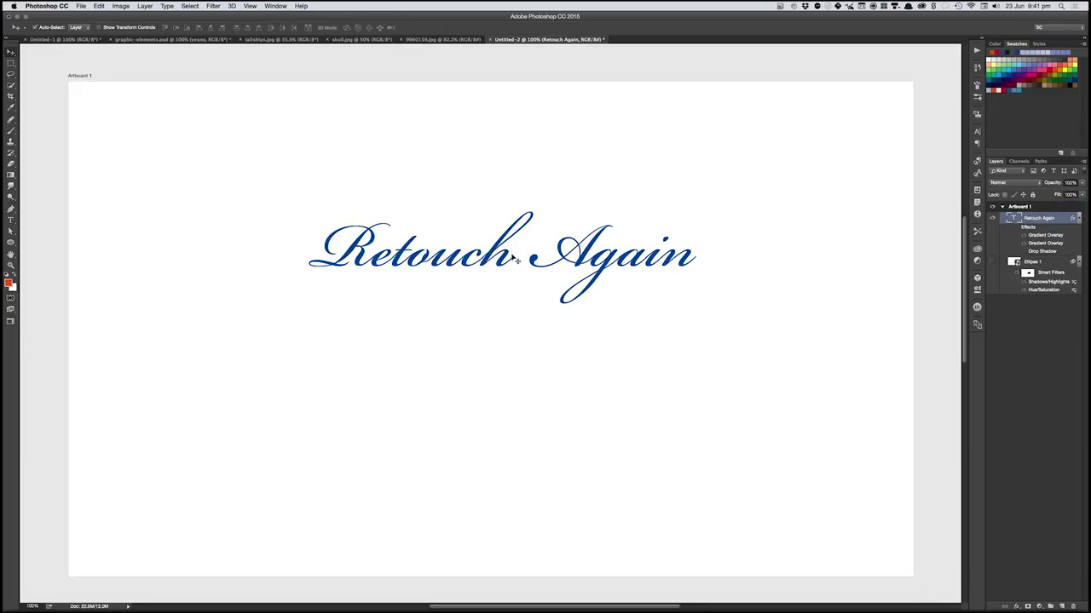
{"action": "key", "text": "super+t"}
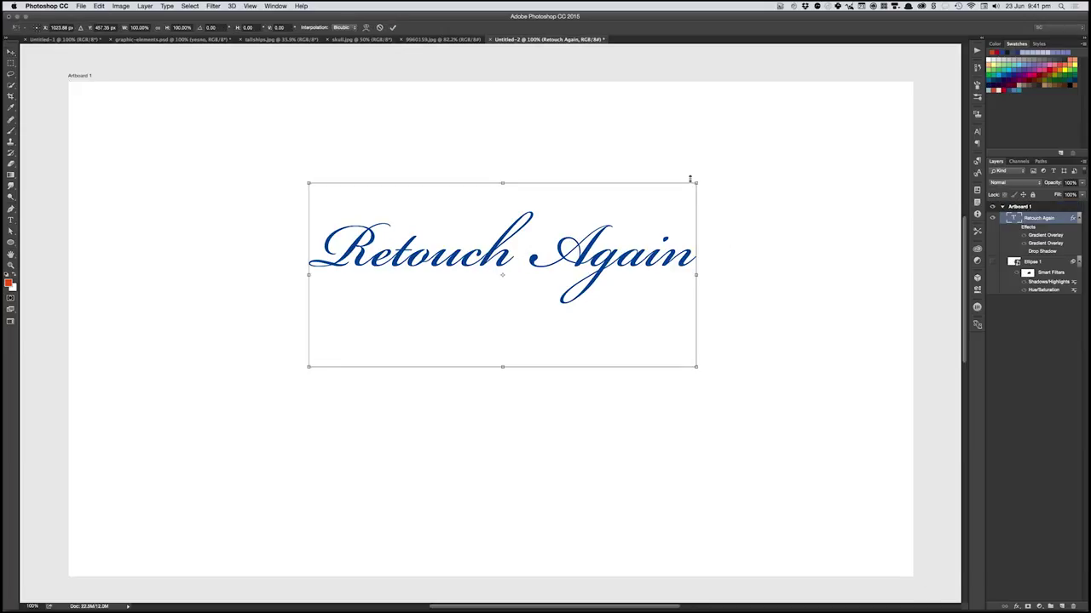
{"action": "left_click_drag", "start_coordinate": [696, 183], "coordinate": [777, 143]}
{"action": "left_click_drag", "start_coordinate": [692, 253], "coordinate": [617, 229]}
{"action": "key", "text": "Return"}
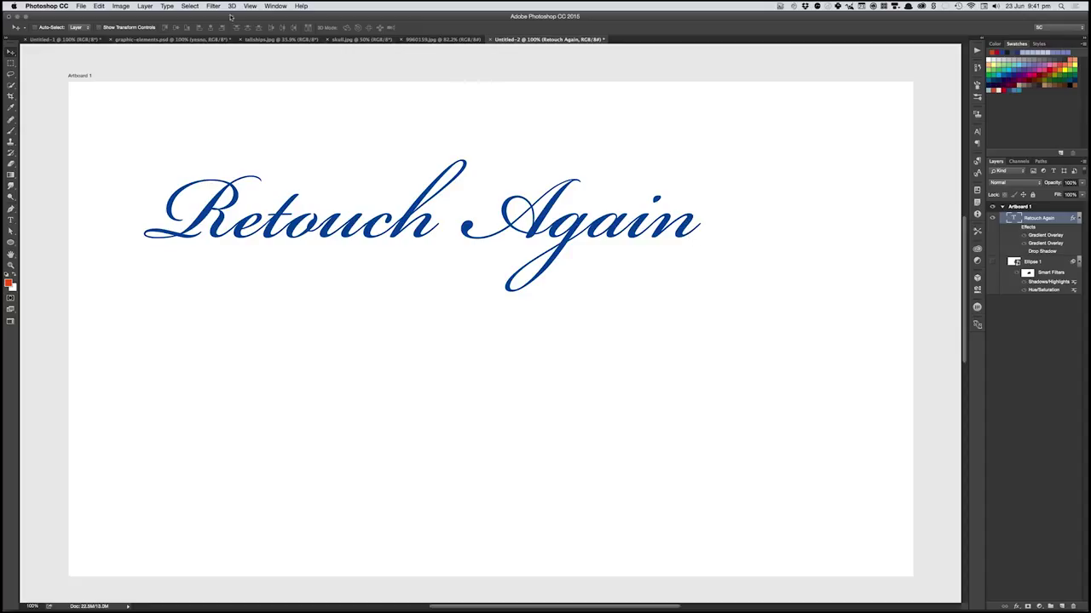
- Open the Glyphs panel of Bickham Script Pro characters, reposition it, and pan the canvas upward
{"action": "left_click", "coordinate": [280, 6]}
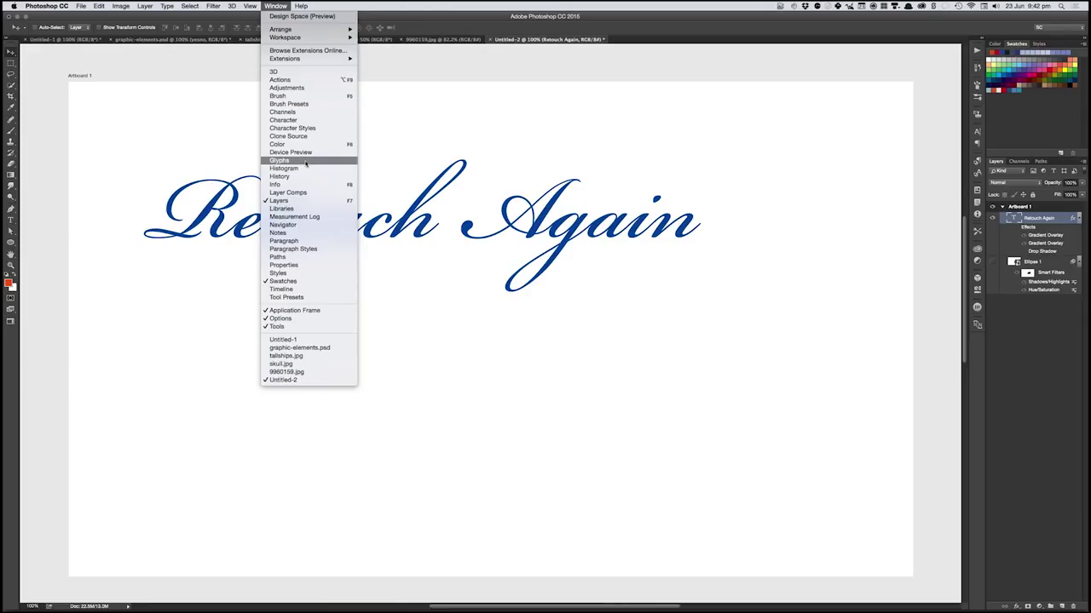
{"action": "left_click", "coordinate": [314, 162]}
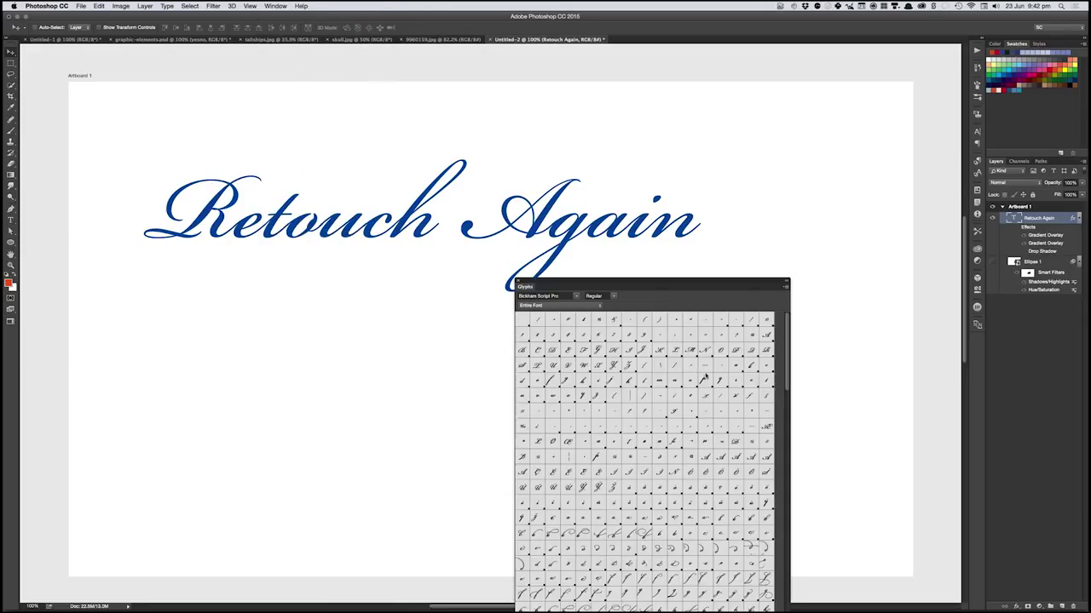
{"action": "double_click", "coordinate": [635, 283]}
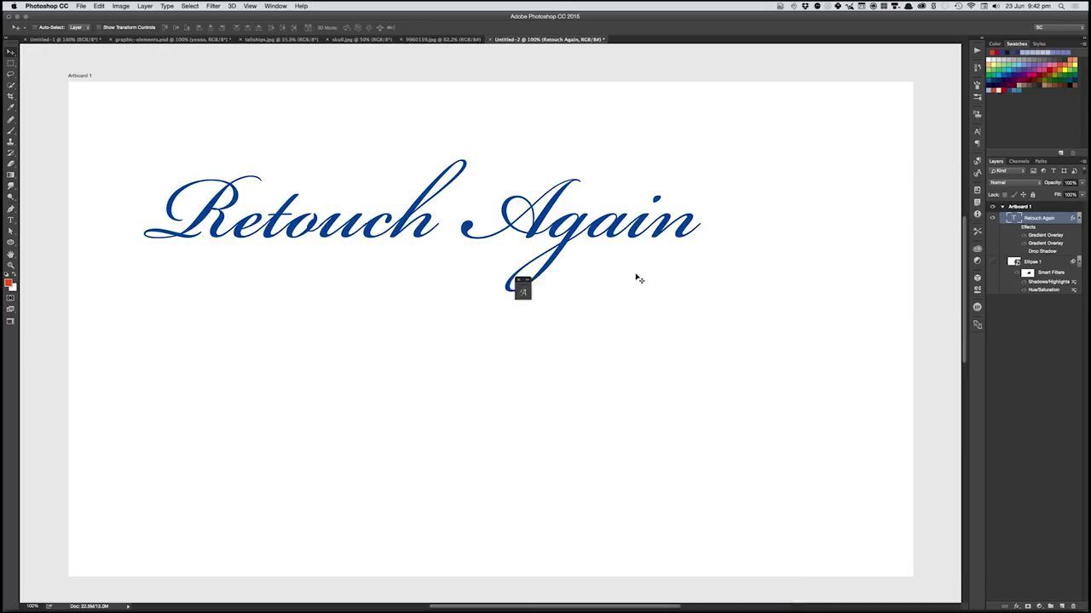
{"action": "left_click", "coordinate": [525, 285]}
{"action": "left_click_drag", "start_coordinate": [573, 281], "coordinate": [738, 107]}
{"action": "scroll", "coordinate": [562, 210], "scroll_direction": "down", "scroll_amount": 3}
{"action": "left_click_drag", "start_coordinate": [546, 223], "coordinate": [547, 175]}
{"action": "left_click_drag", "start_coordinate": [702, 115], "coordinate": [697, 204]}
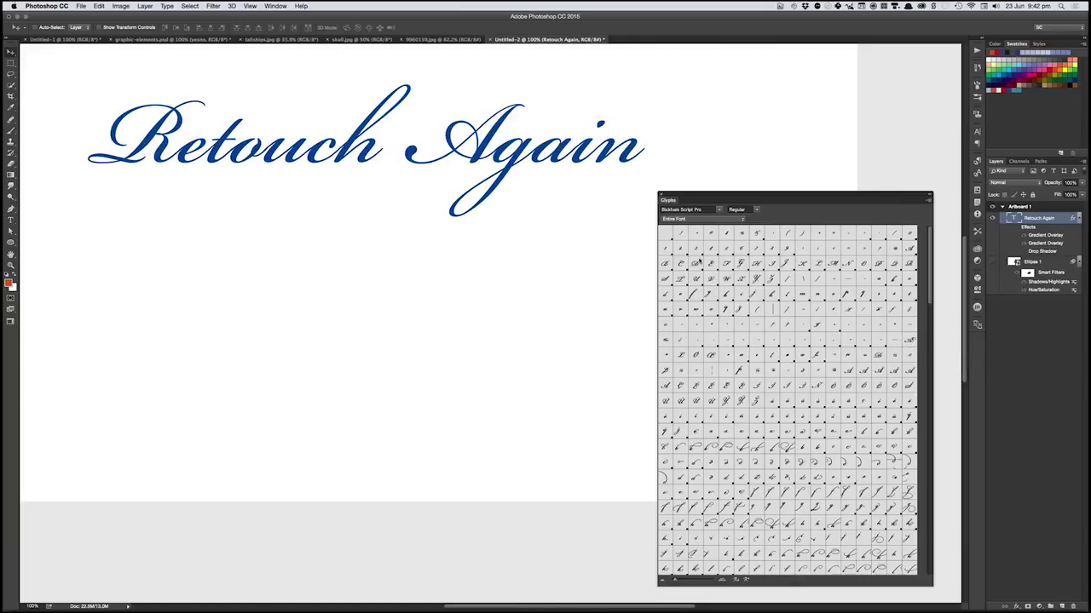
- Select the opening R of 'Retouch Again' and replace it with a swash alternate
{"action": "key", "text": "r"}
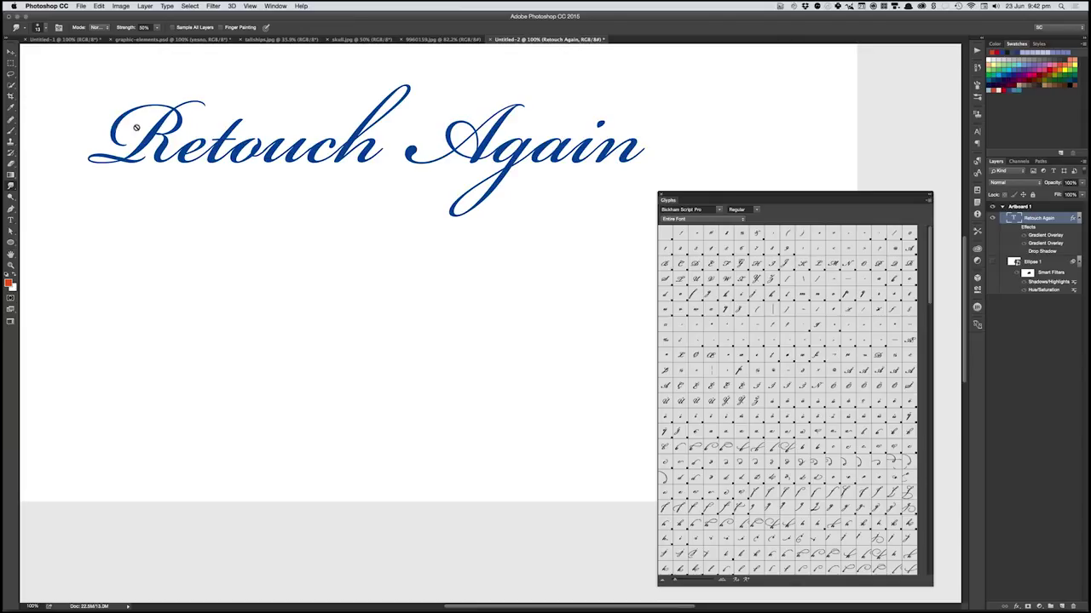
{"action": "key", "text": "t"}
{"action": "left_click", "coordinate": [112, 136]}
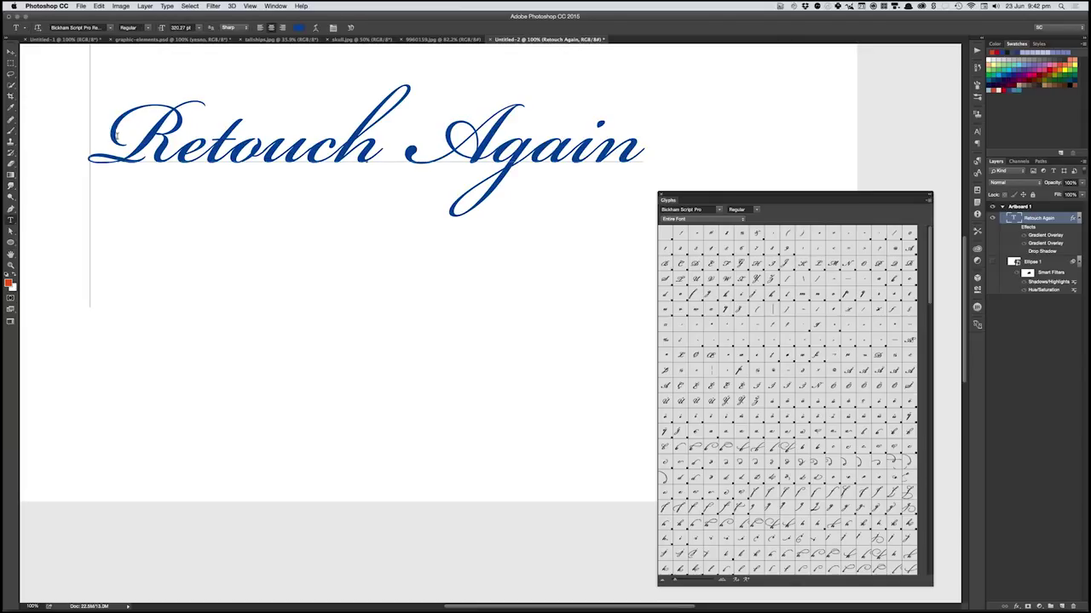
{"action": "left_click_drag", "start_coordinate": [143, 133], "coordinate": [157, 136]}
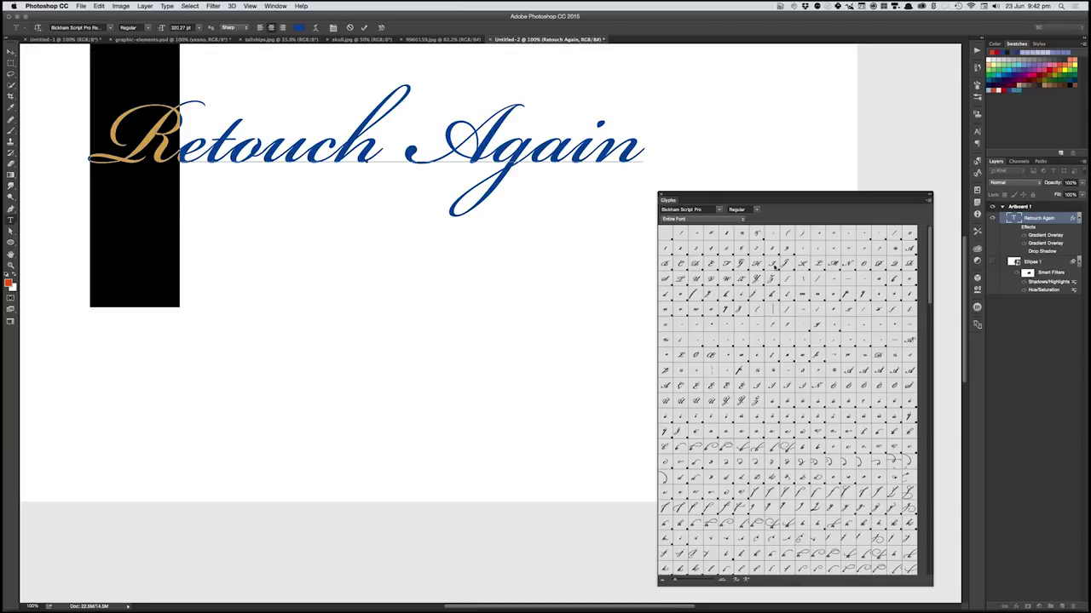
{"action": "left_click", "coordinate": [724, 221]}
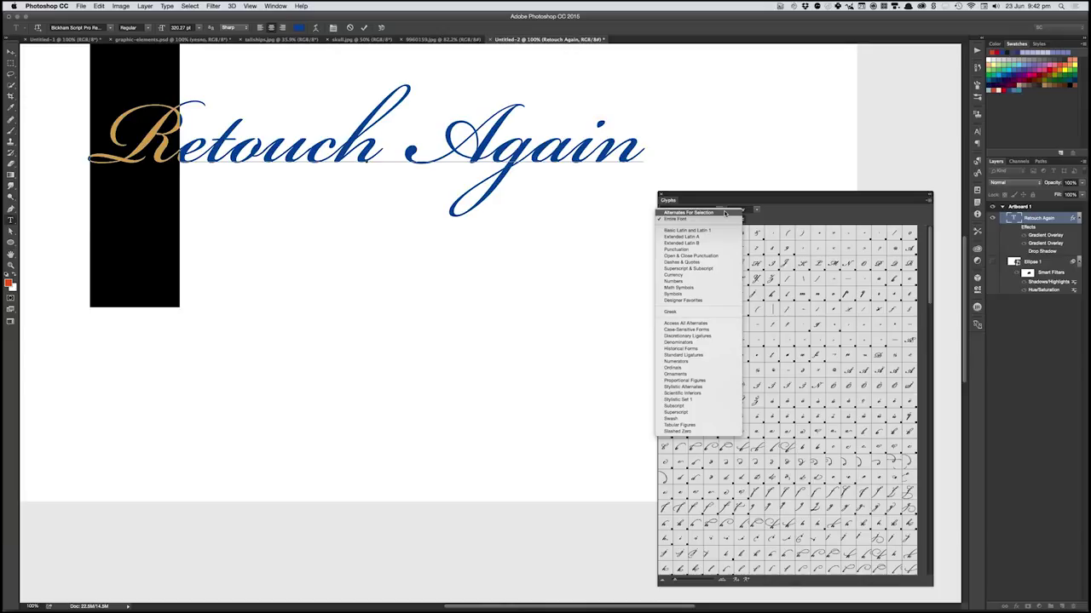
{"action": "left_click", "coordinate": [725, 213]}
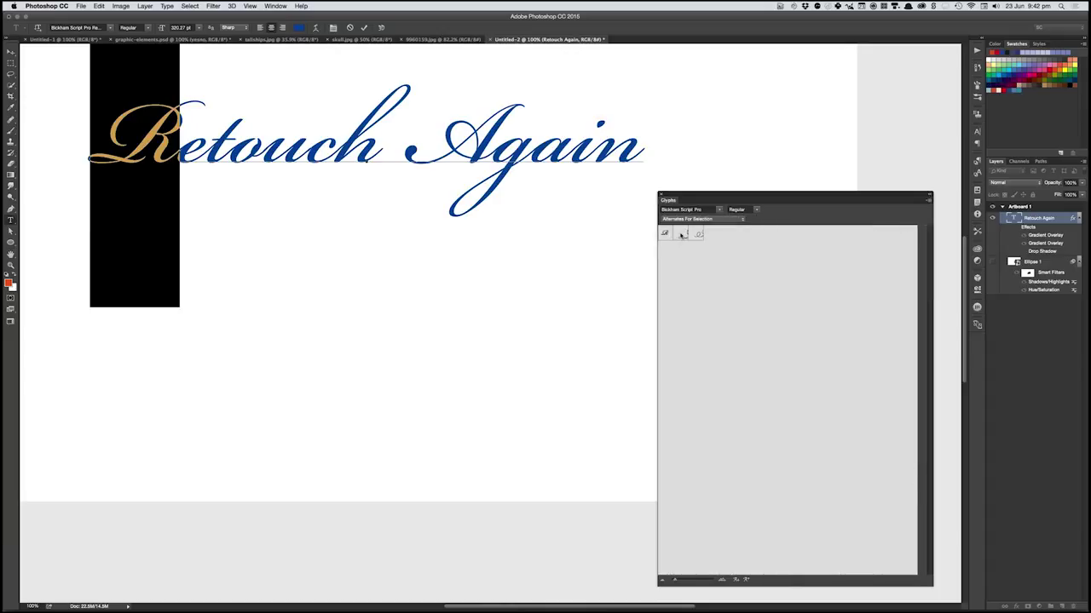
{"action": "double_click", "coordinate": [679, 235]}
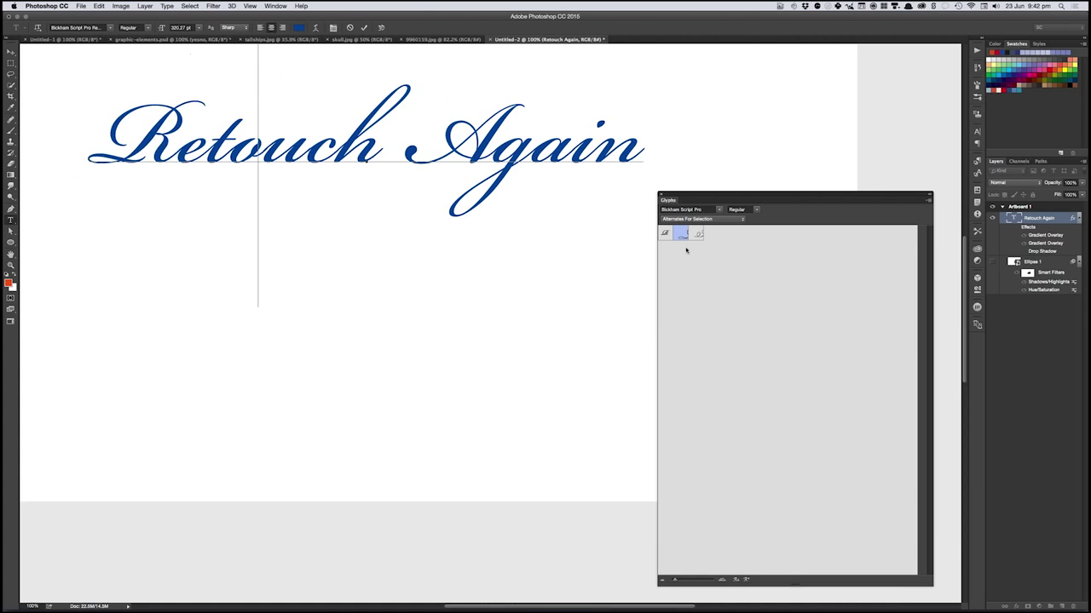
- Apply the third R alternate instead and enlarge the glyph alternate previews
{"action": "key", "text": "shift+Left"}
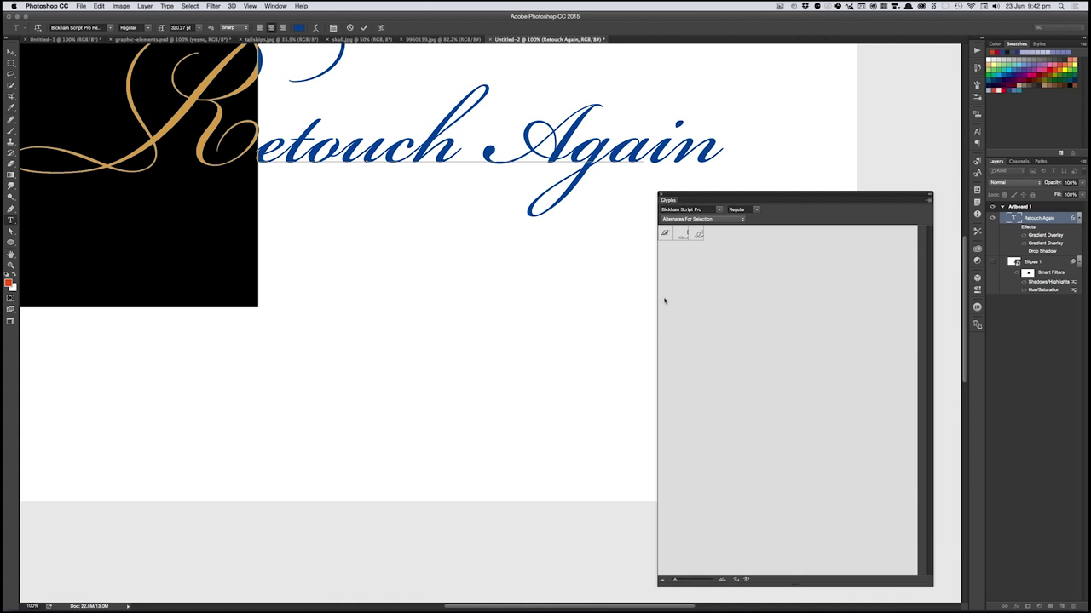
{"action": "left_click", "coordinate": [698, 233]}
{"action": "double_click", "coordinate": [698, 234]}
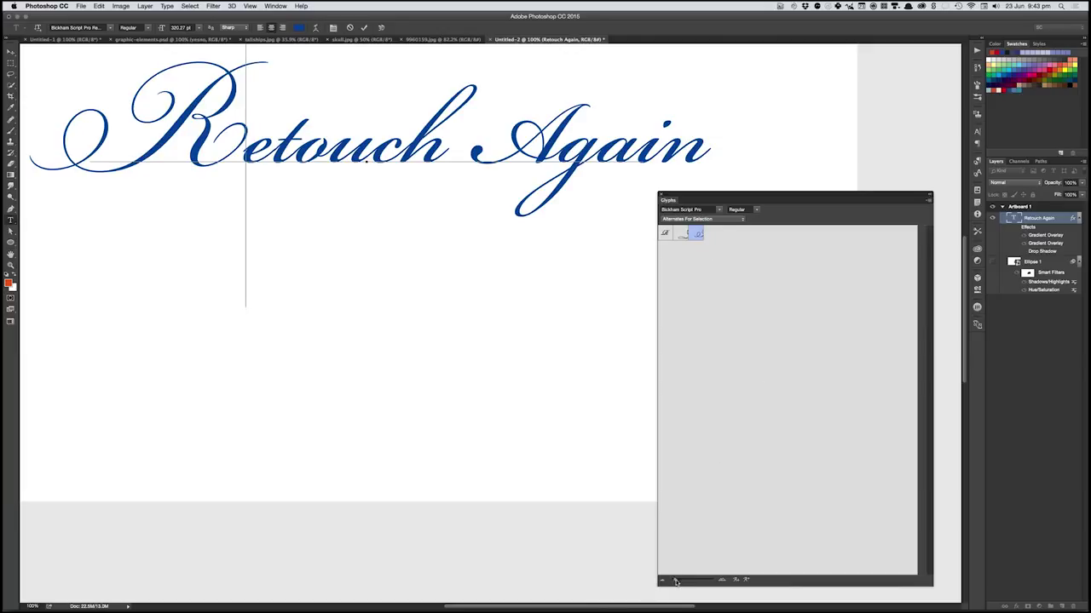
{"action": "left_click_drag", "start_coordinate": [676, 581], "coordinate": [688, 579]}
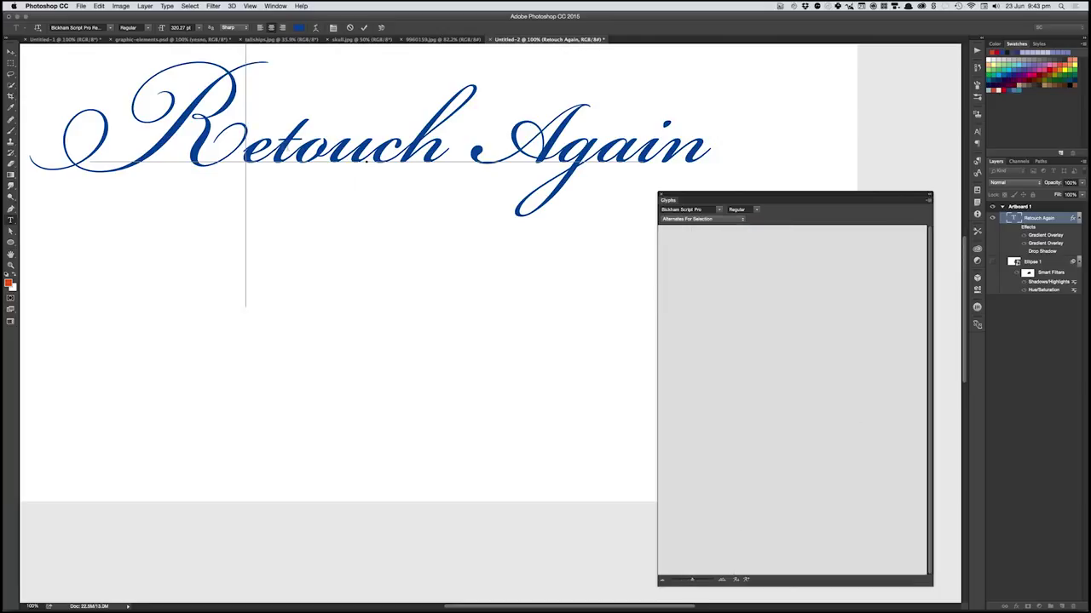
{"action": "key", "text": "shift+Left"}
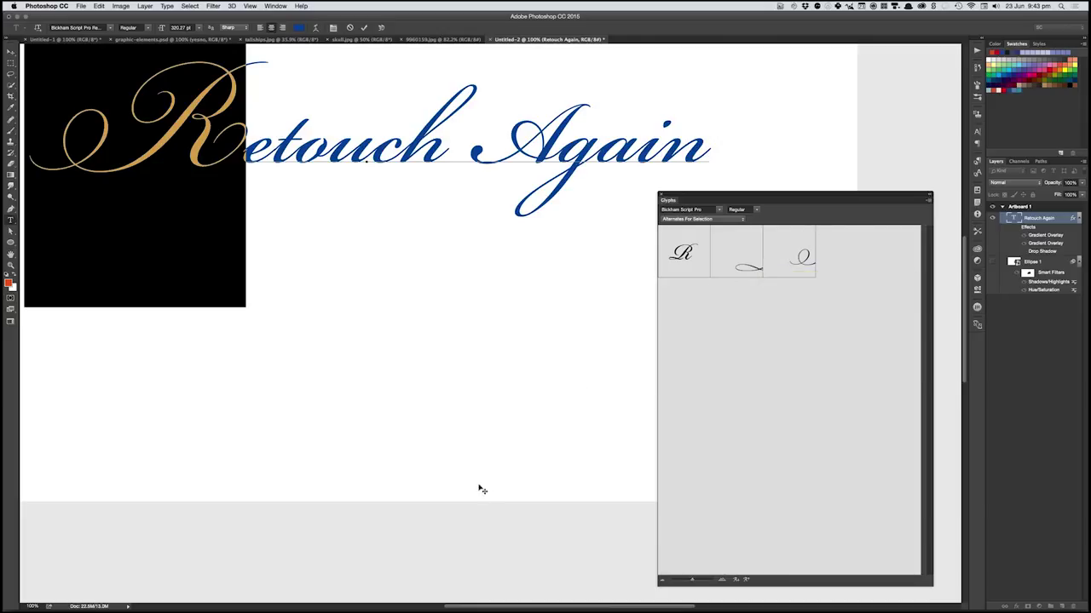
- Give the t in Retouch a long-swash alternate, then select the following h
{"action": "left_click_drag", "start_coordinate": [274, 149], "coordinate": [298, 150]}
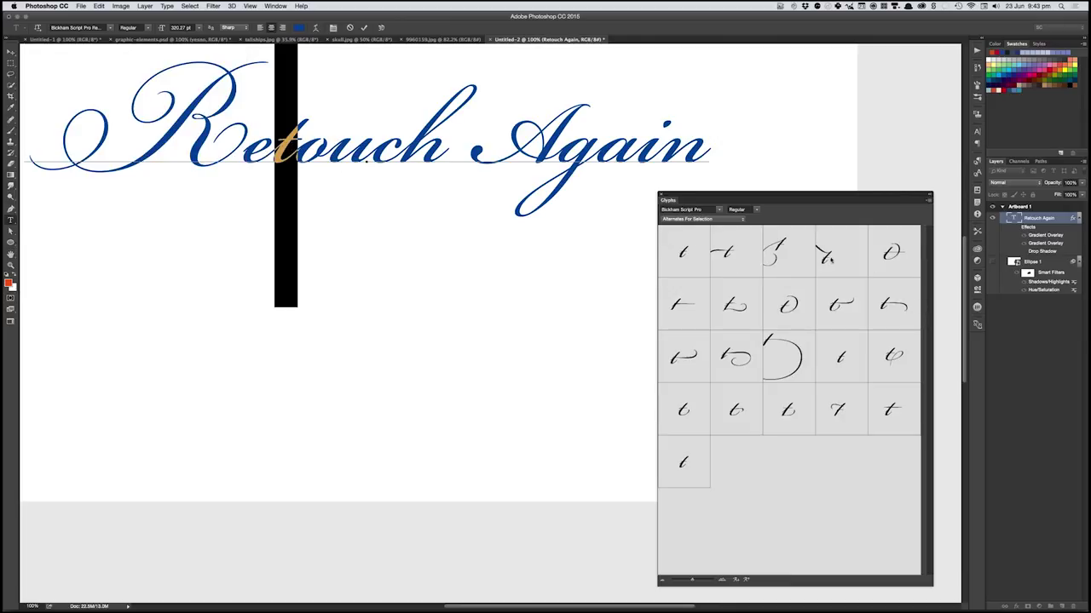
{"action": "double_click", "coordinate": [828, 257]}
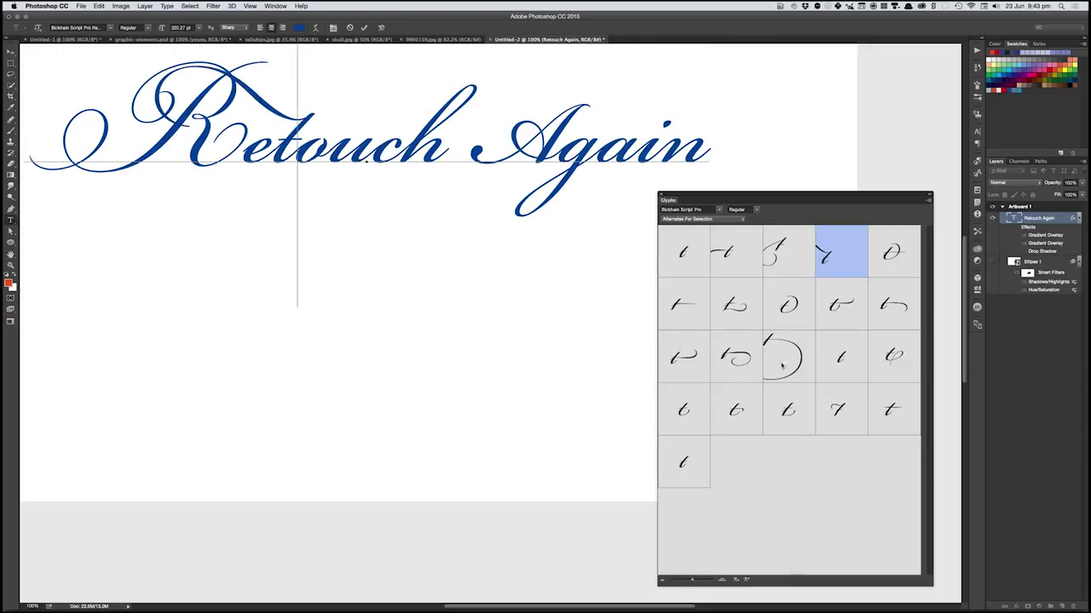
{"action": "left_click", "coordinate": [405, 145]}
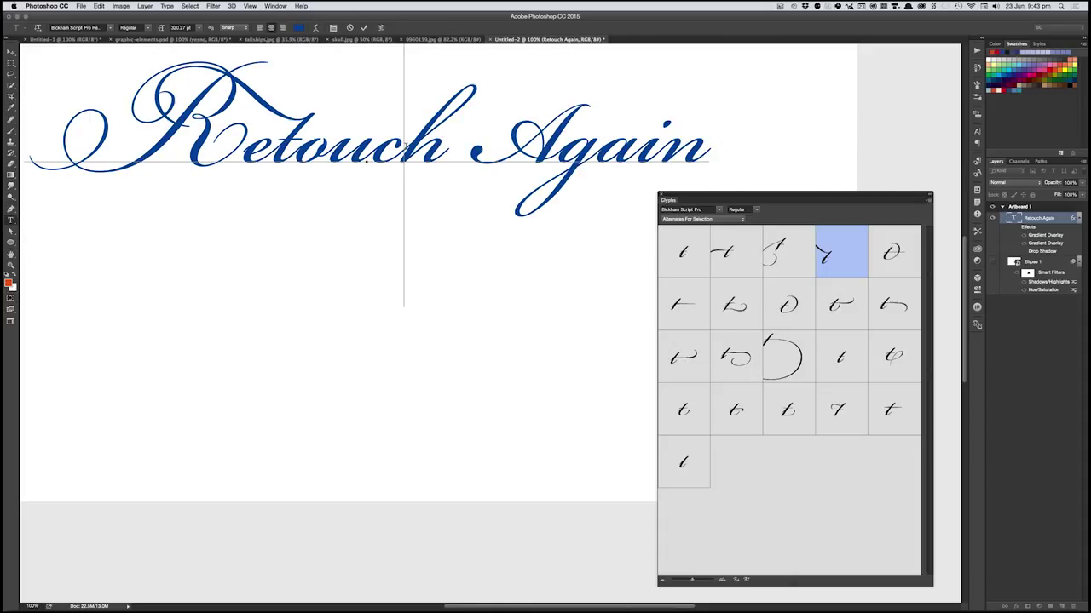
{"action": "left_click_drag", "start_coordinate": [406, 146], "coordinate": [442, 145]}
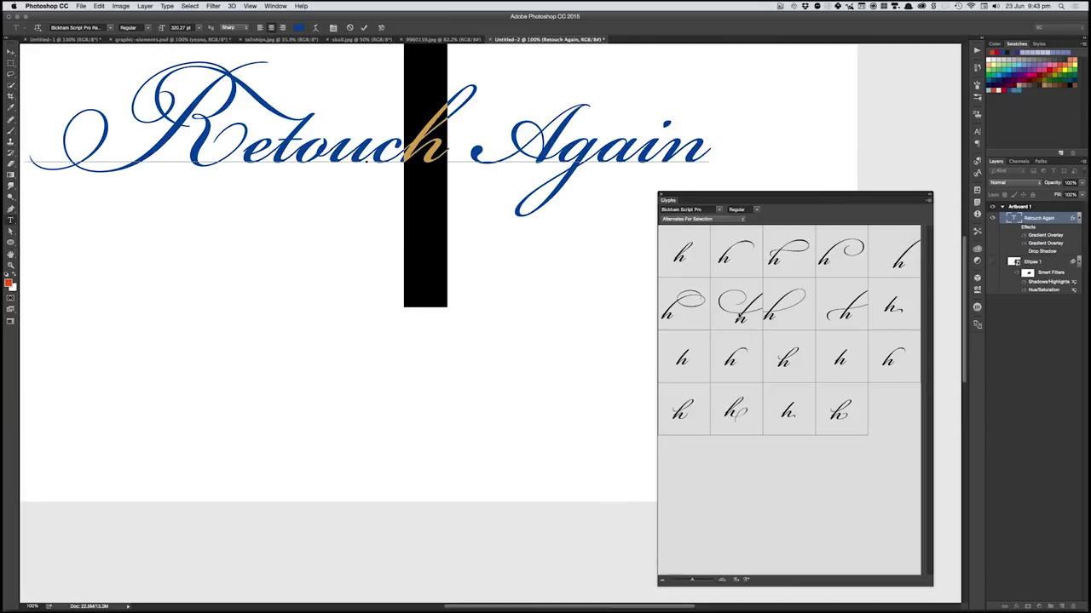
- Apply swash alternates to the h of Retouch and the A of Again (third alternate)
{"action": "left_click", "coordinate": [739, 317]}
{"action": "double_click", "coordinate": [740, 317]}
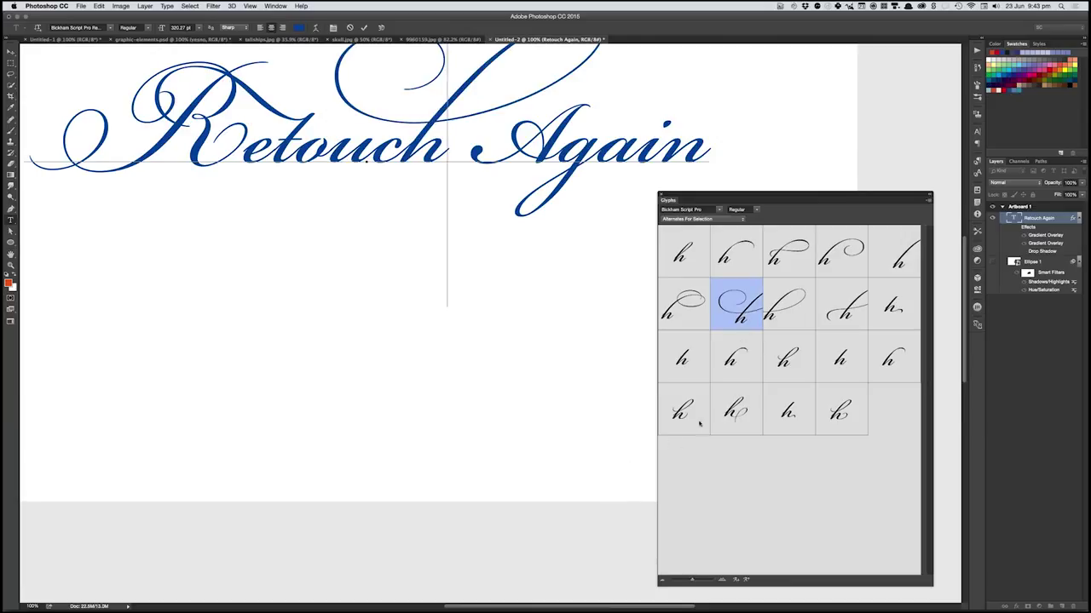
{"action": "left_click_drag", "start_coordinate": [483, 155], "coordinate": [536, 147]}
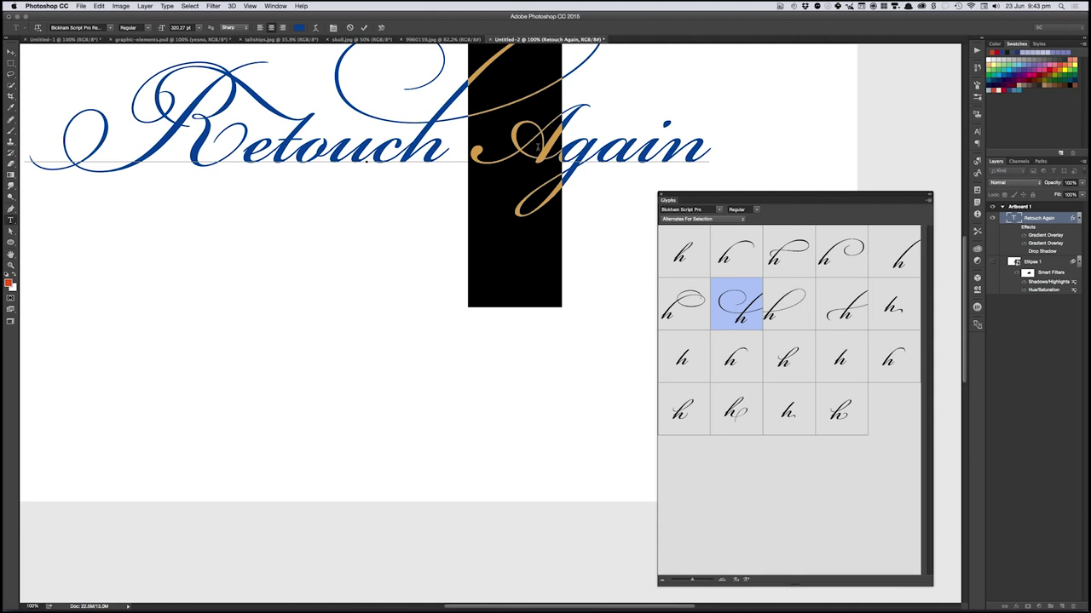
{"action": "double_click", "coordinate": [755, 259]}
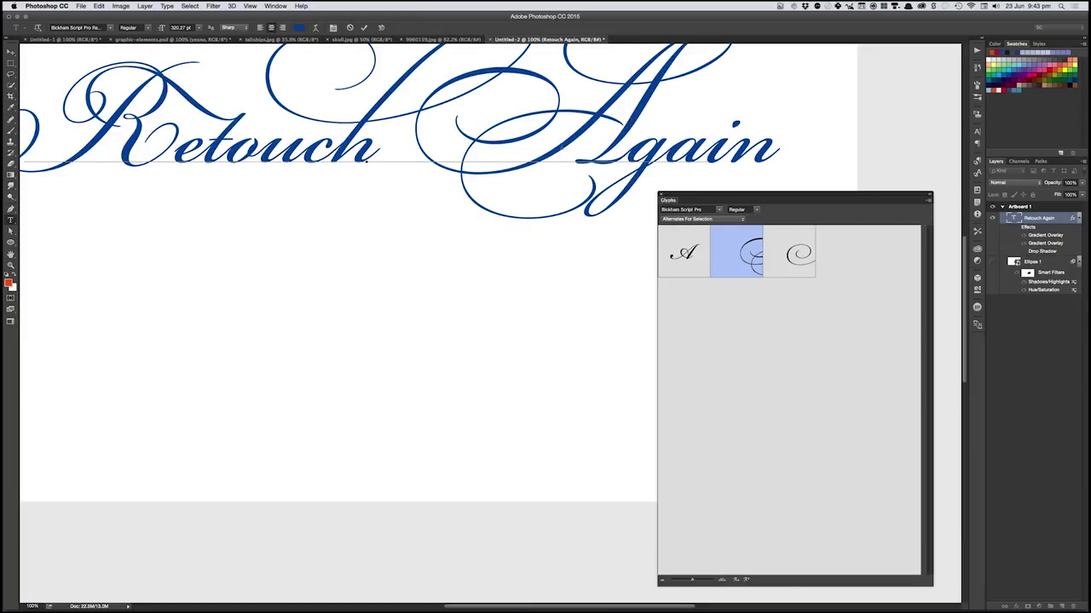
{"action": "double_click", "coordinate": [799, 253]}
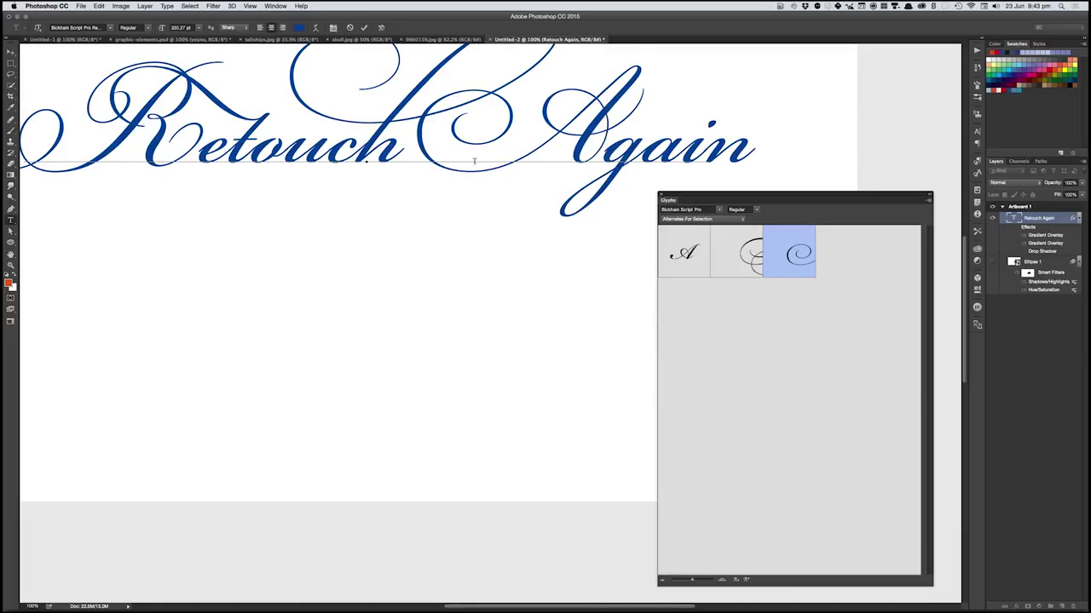
- Give the g and final n of Again swash tails and commit the text edits
{"action": "left_click_drag", "start_coordinate": [602, 152], "coordinate": [632, 155]}
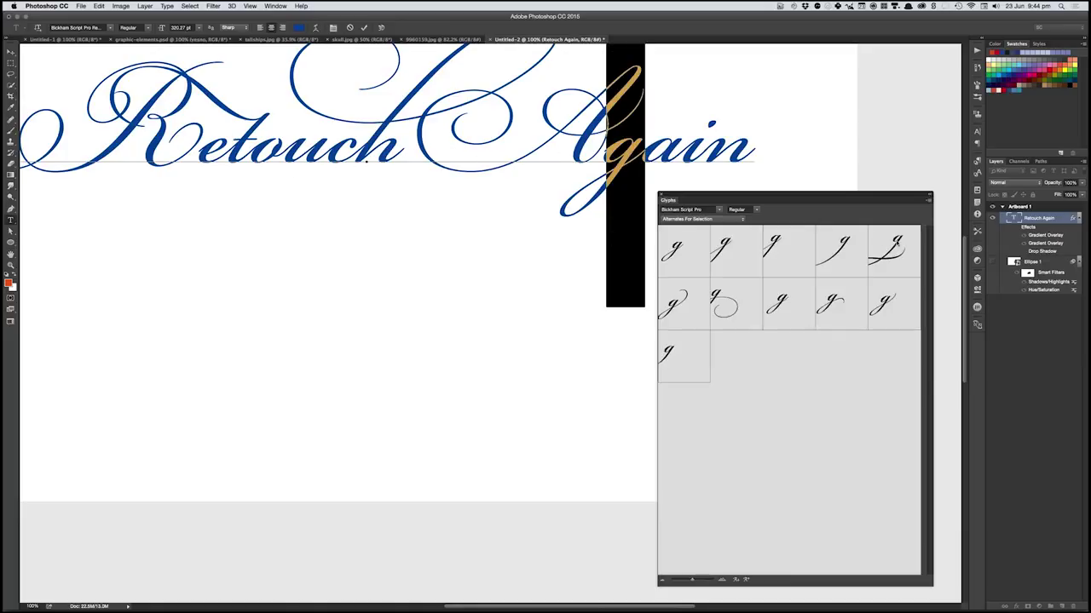
{"action": "double_click", "coordinate": [894, 248]}
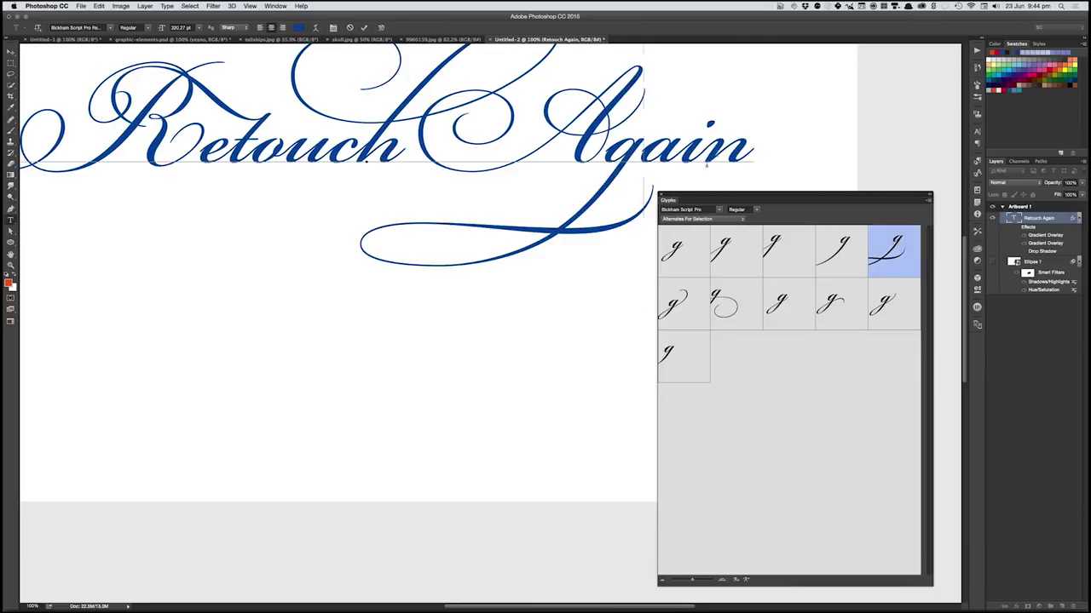
{"action": "left_click_drag", "start_coordinate": [705, 152], "coordinate": [757, 152]}
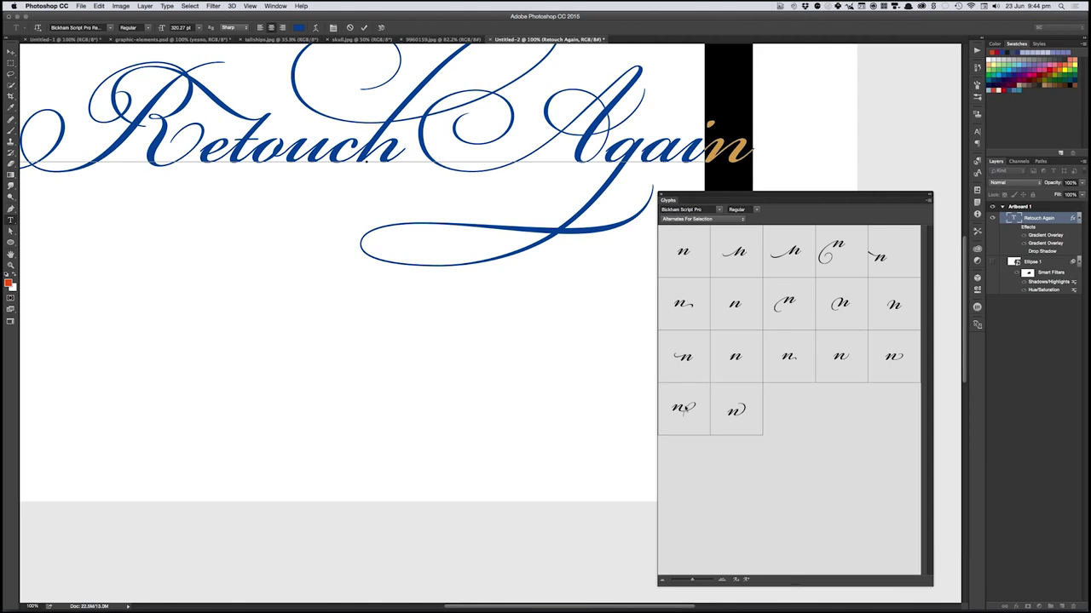
{"action": "double_click", "coordinate": [679, 408]}
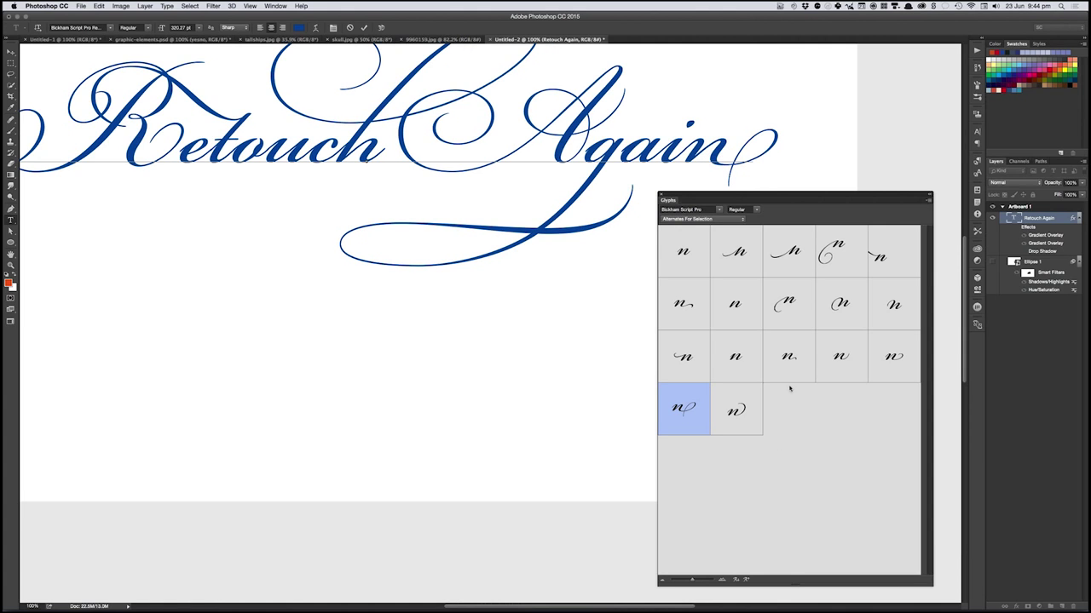
{"action": "left_click", "coordinate": [660, 195]}
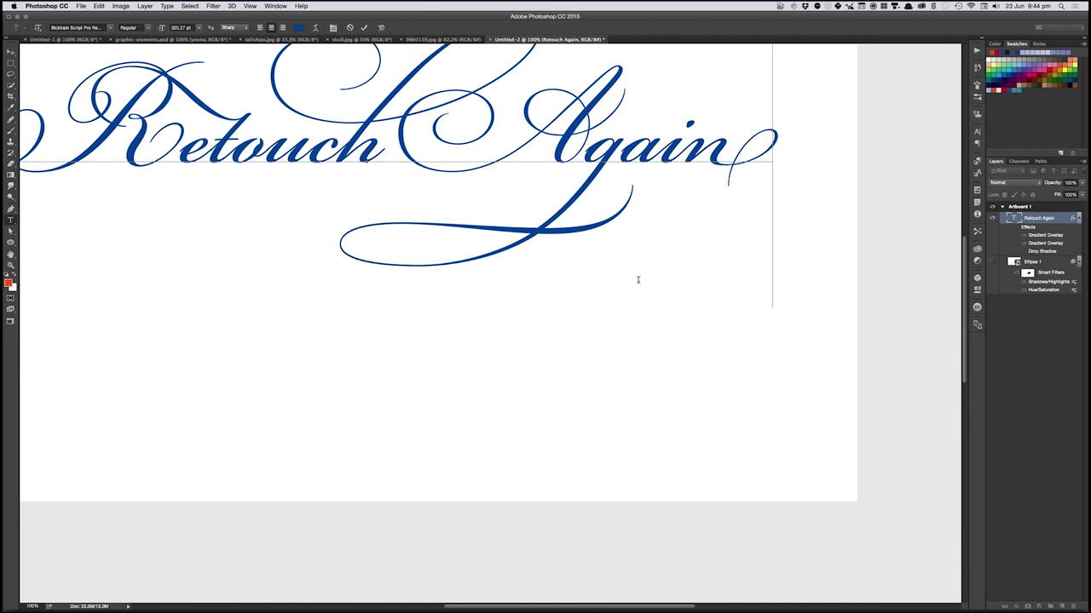
{"action": "key", "text": "super+Return"}
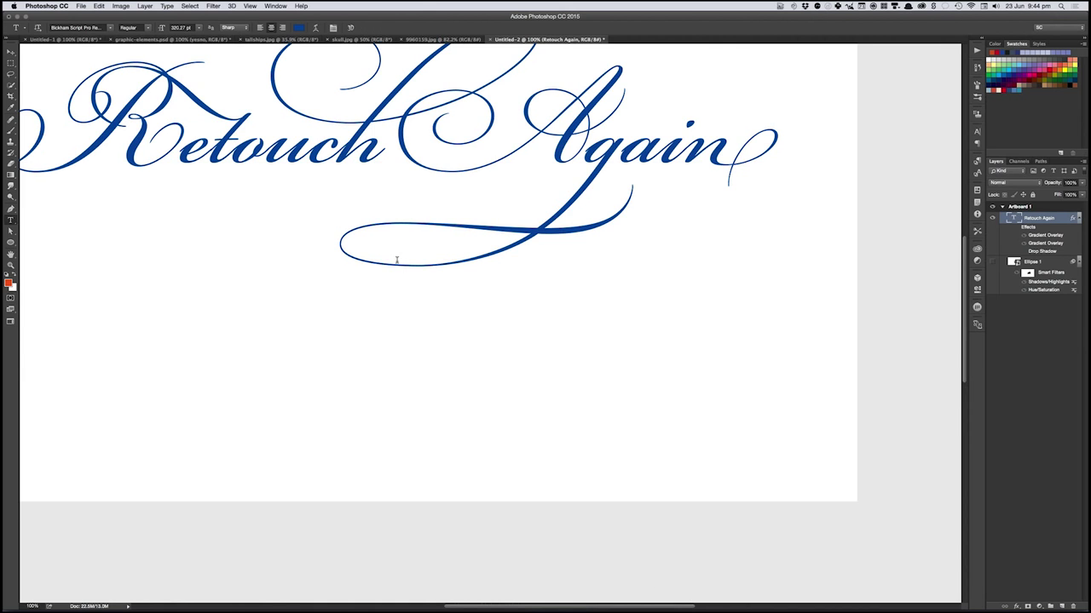
{"action": "mouse_move", "coordinate": [375, 162]}
{"action": "left_mouse_down"}
{"action": "mouse_move", "coordinate": [473, 275]}
{"action": "mouse_move", "coordinate": [537, 309]}
{"action": "left_mouse_up"}
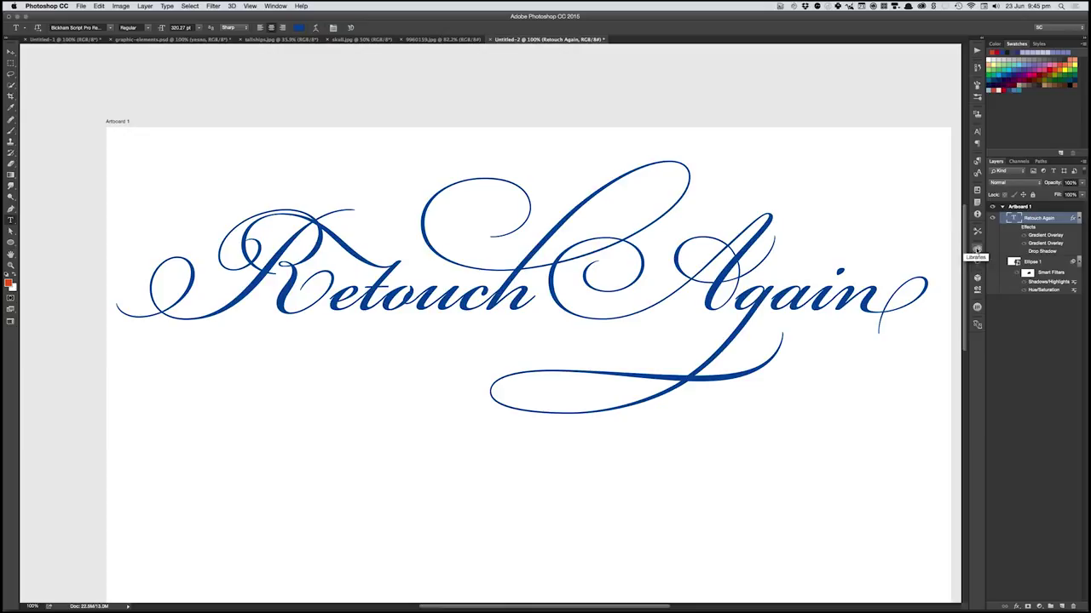
- Open Libraries and browse the Child Law and Silka libraries before returning to Miscellany
{"action": "left_click", "coordinate": [976, 250]}
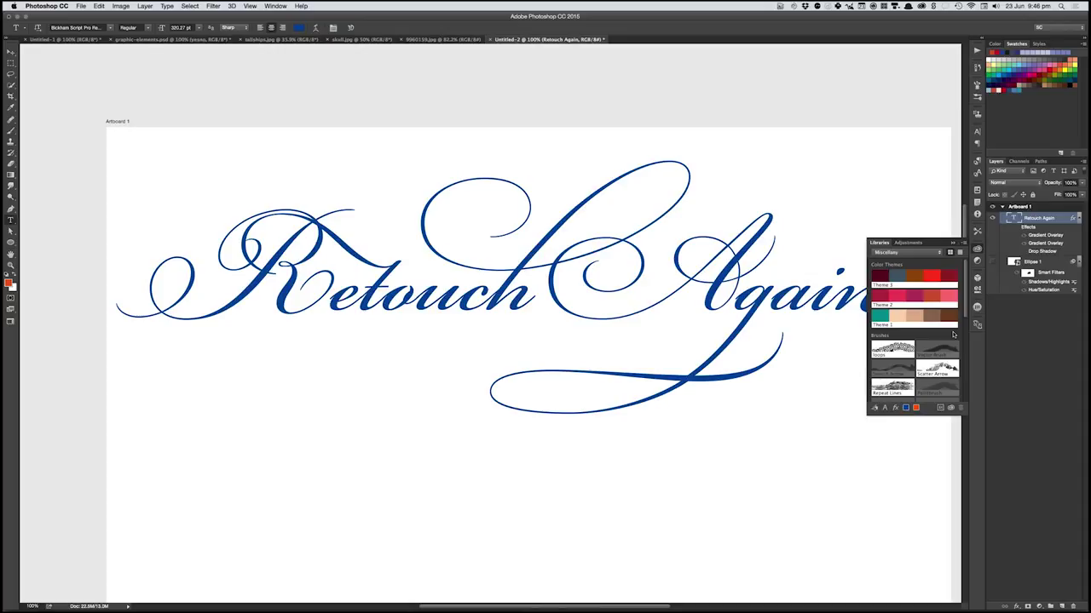
{"action": "left_click", "coordinate": [909, 254]}
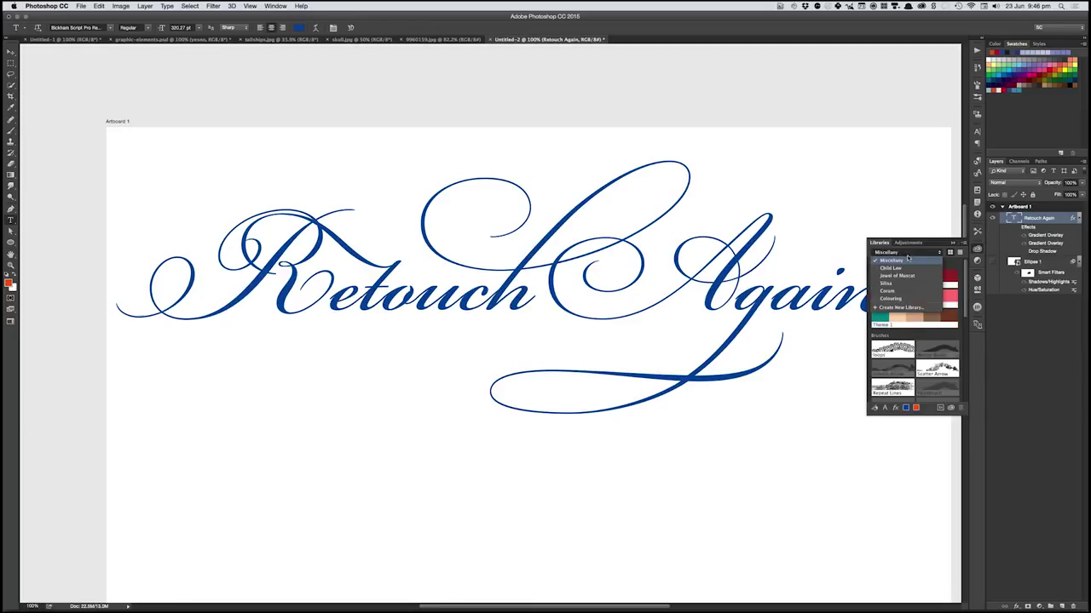
{"action": "left_click", "coordinate": [905, 270]}
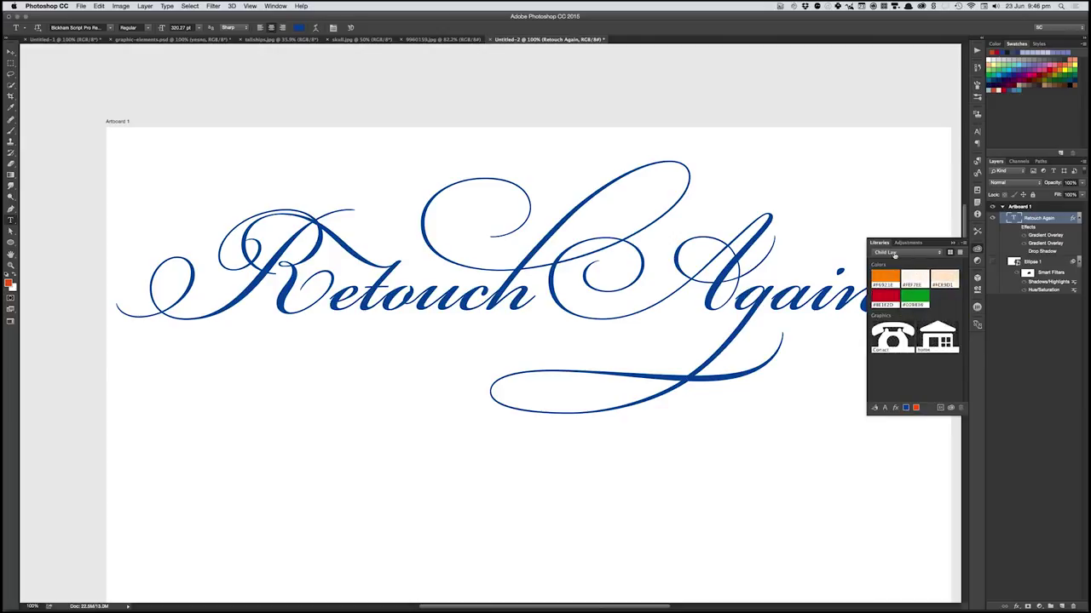
{"action": "left_click", "coordinate": [897, 254]}
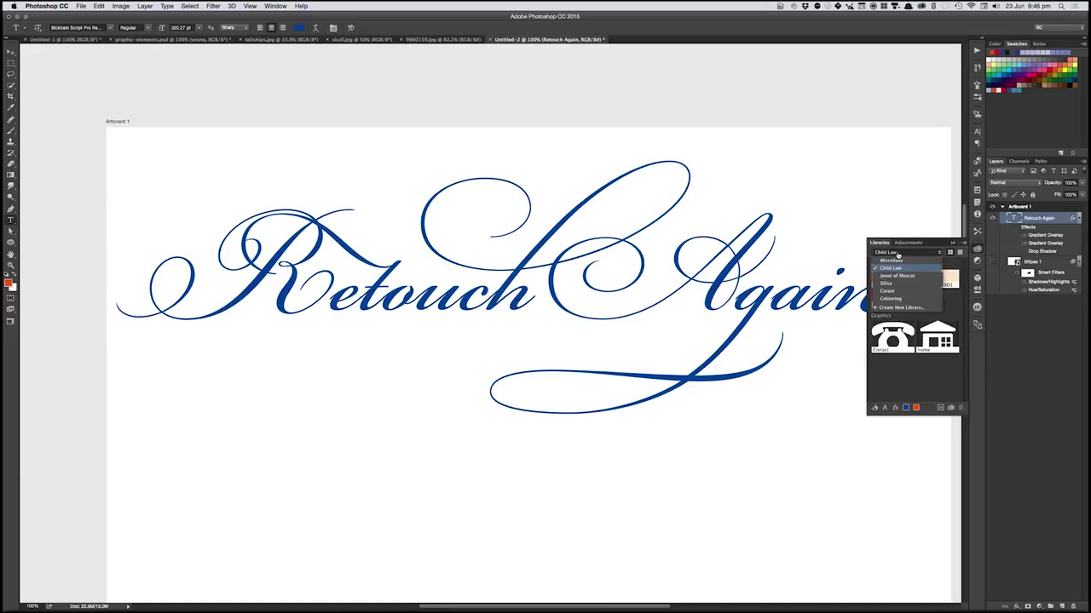
{"action": "left_click", "coordinate": [904, 284]}
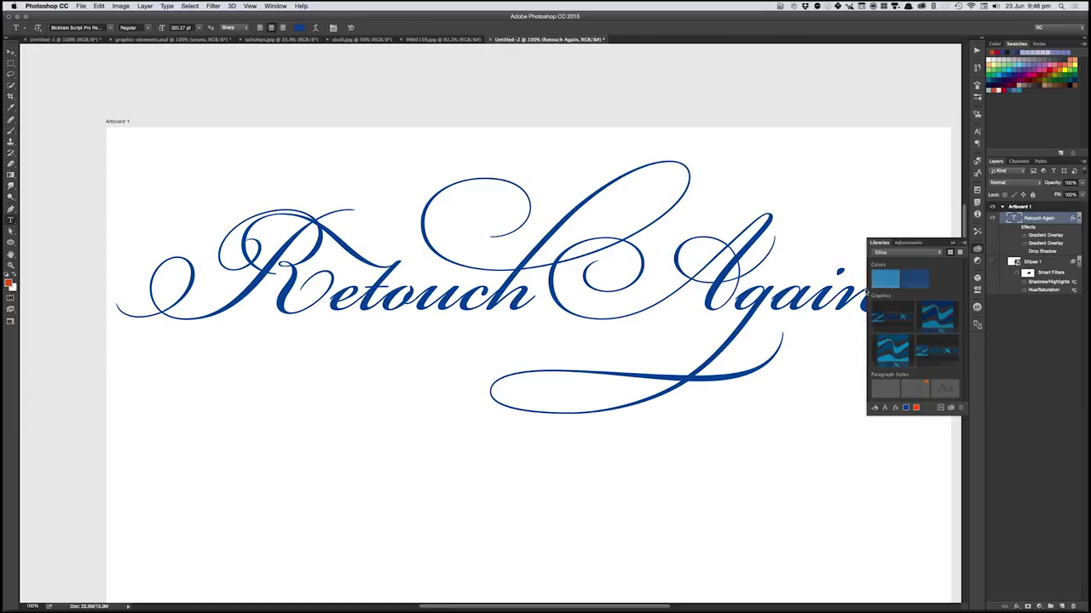
{"action": "left_click", "coordinate": [905, 252]}
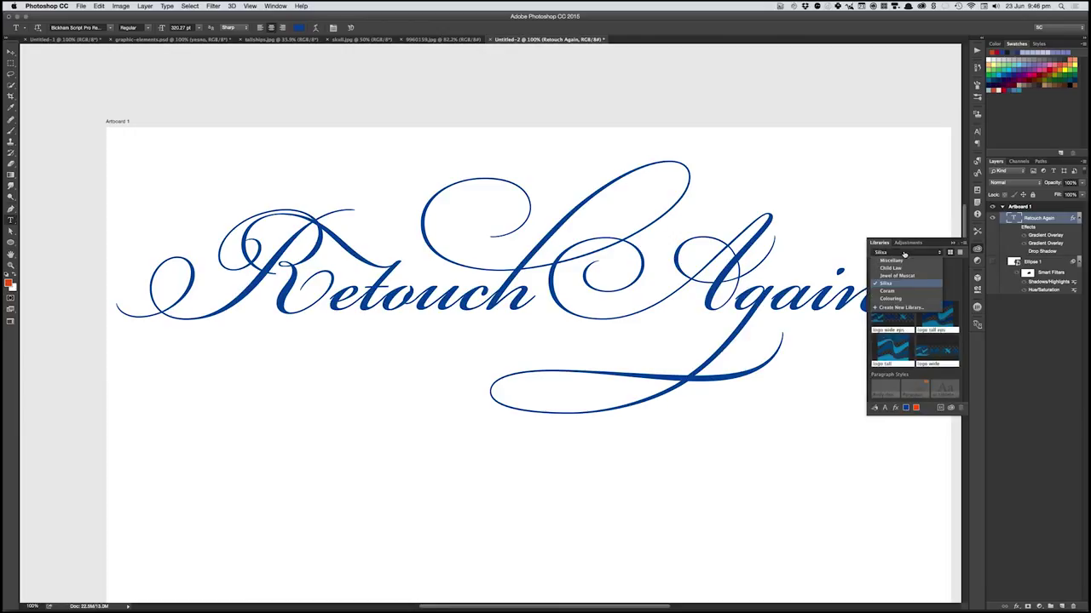
{"action": "left_click", "coordinate": [904, 260]}
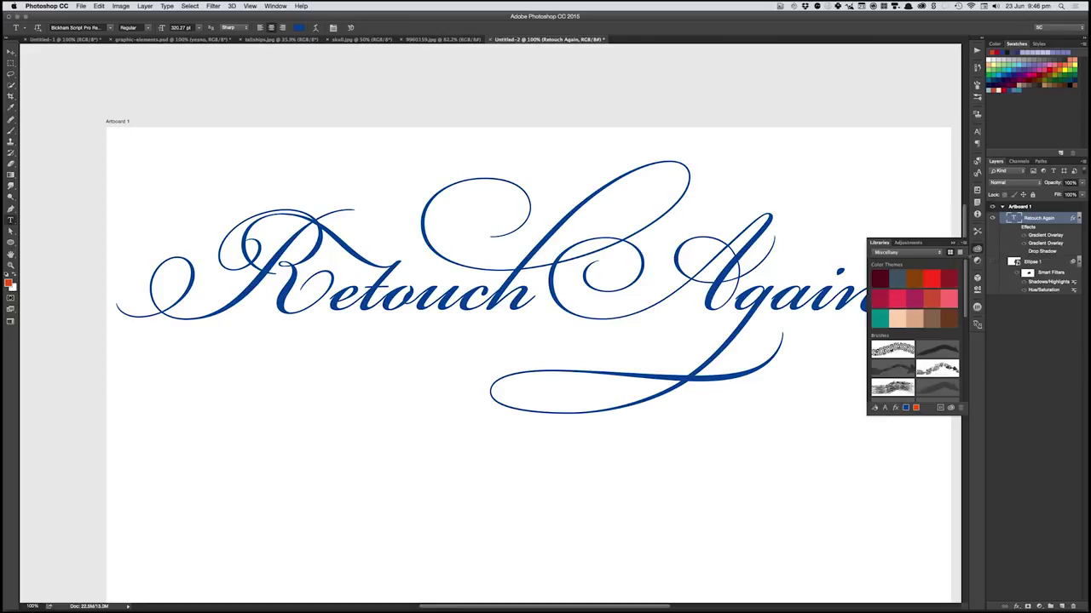
- Toggle the library items between named list view and compact grid view
{"action": "left_click", "coordinate": [958, 253]}
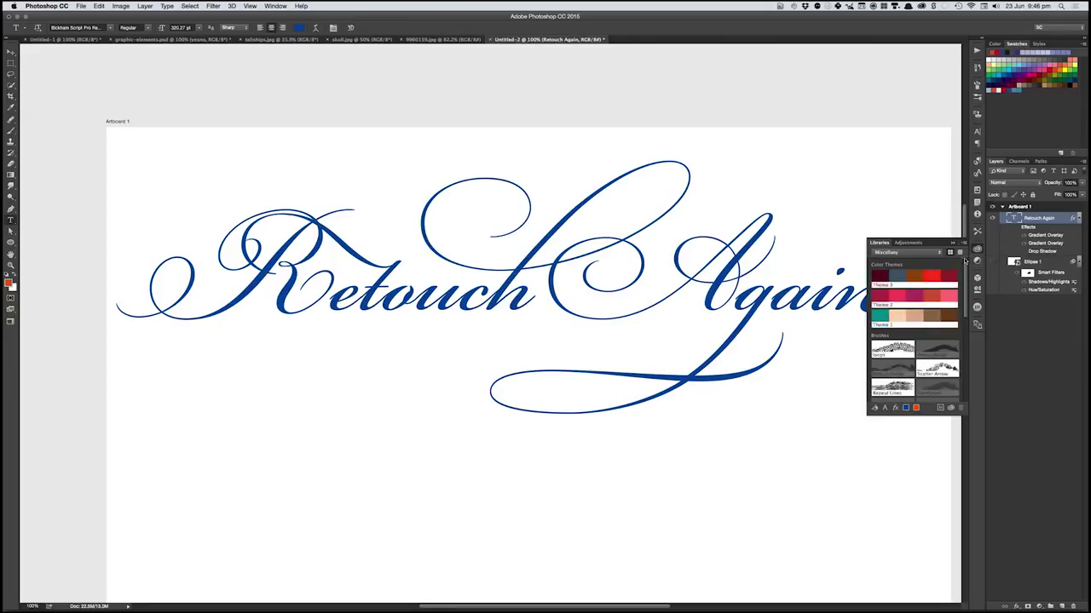
{"action": "left_click", "coordinate": [947, 251]}
{"action": "left_click", "coordinate": [959, 250]}
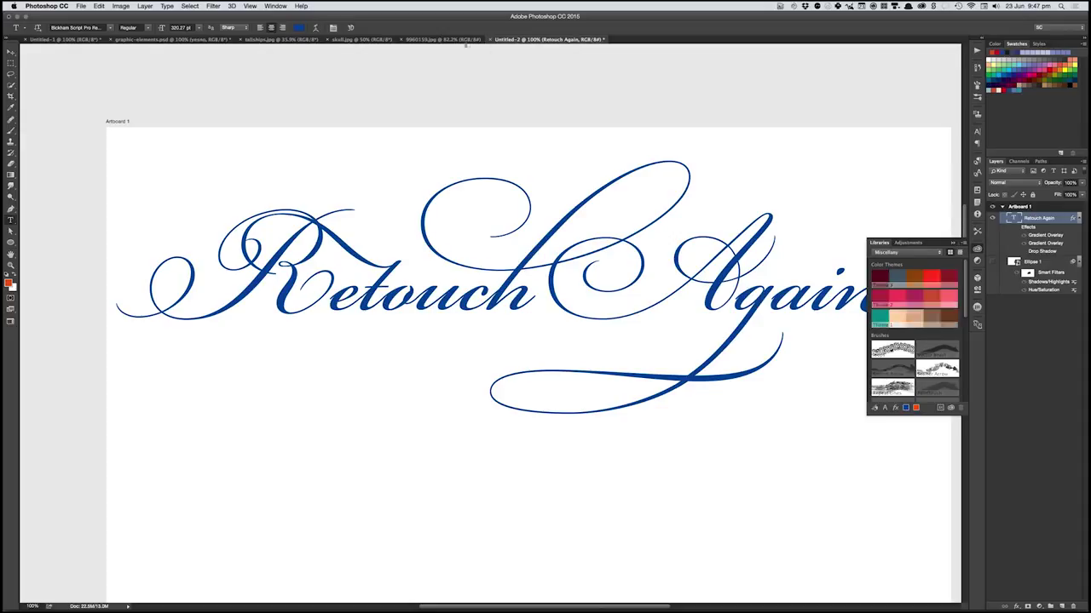
- Switch to the skull.jpg document and scroll the Libraries panel down to the Skull graphic
{"action": "left_click", "coordinate": [374, 43]}
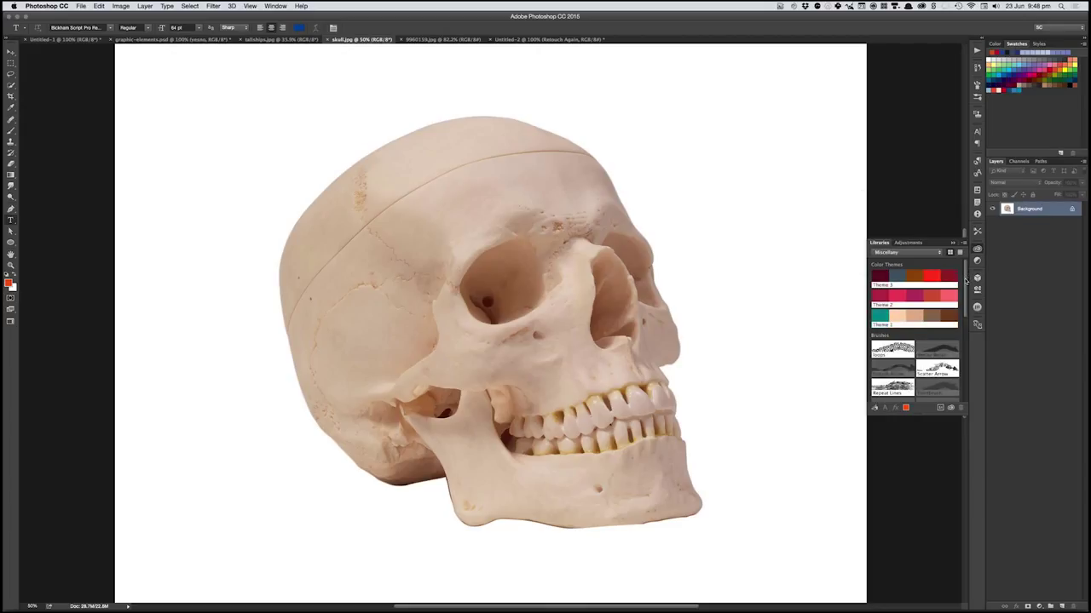
{"action": "scroll", "coordinate": [957, 324], "scroll_direction": "down", "scroll_amount": 5}
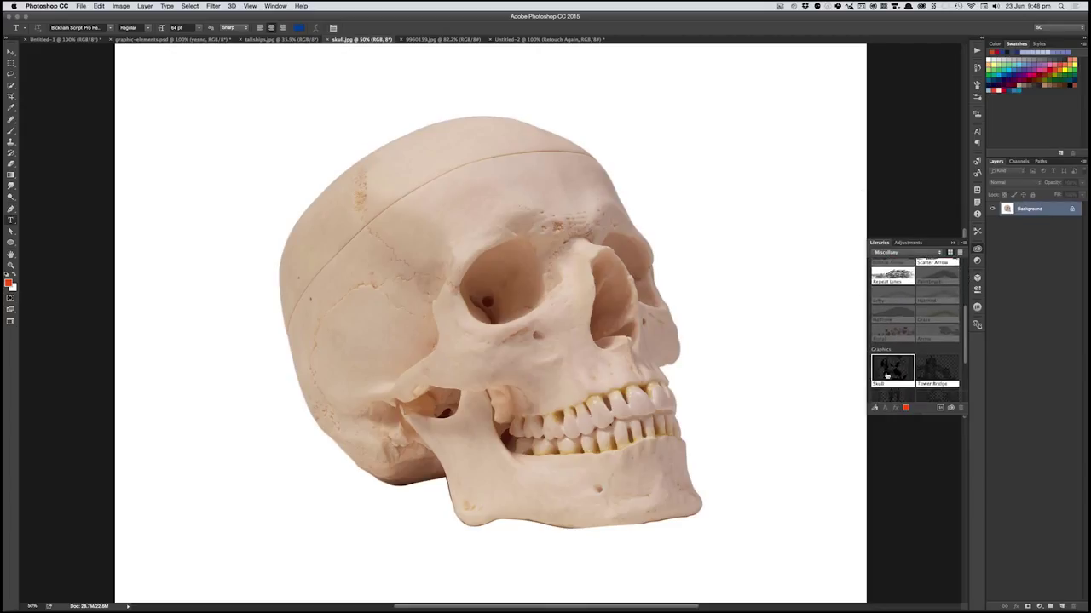
- Place the library's Skull graphic on the photo, rotating and shrinking it over the skull
{"action": "left_click_drag", "start_coordinate": [891, 372], "coordinate": [535, 322]}
{"action": "left_click_drag", "start_coordinate": [838, 356], "coordinate": [554, 38]}
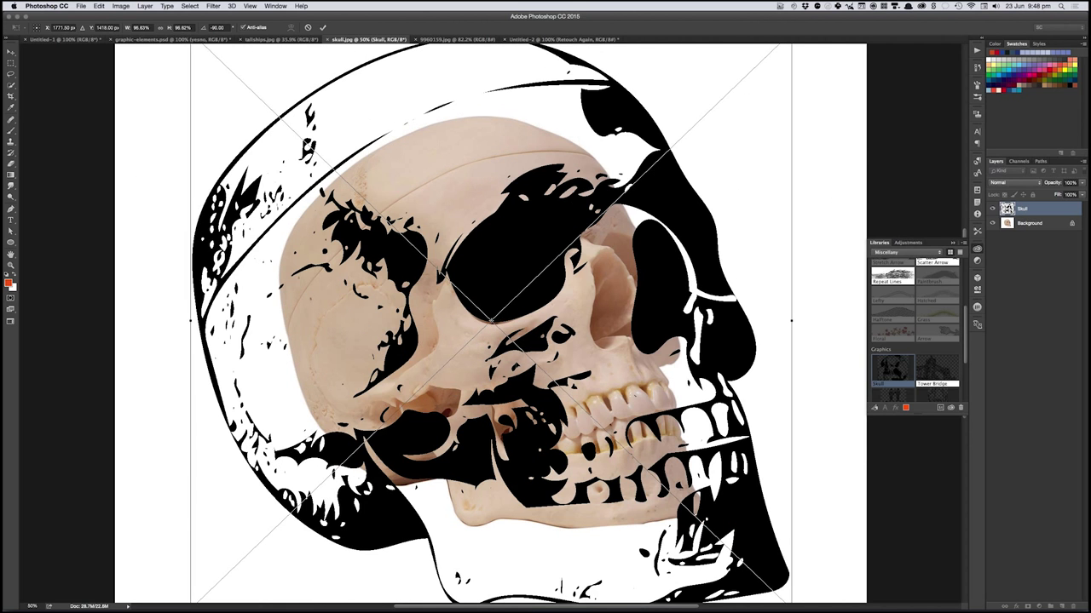
{"action": "left_click_drag", "start_coordinate": [524, 349], "coordinate": [533, 299]}
{"action": "left_click_drag", "start_coordinate": [202, 556], "coordinate": [261, 475]}
- Fine-tune the Skull graphic's position and scale to about 69% and commit it
{"action": "left_click_drag", "start_coordinate": [446, 347], "coordinate": [438, 388]}
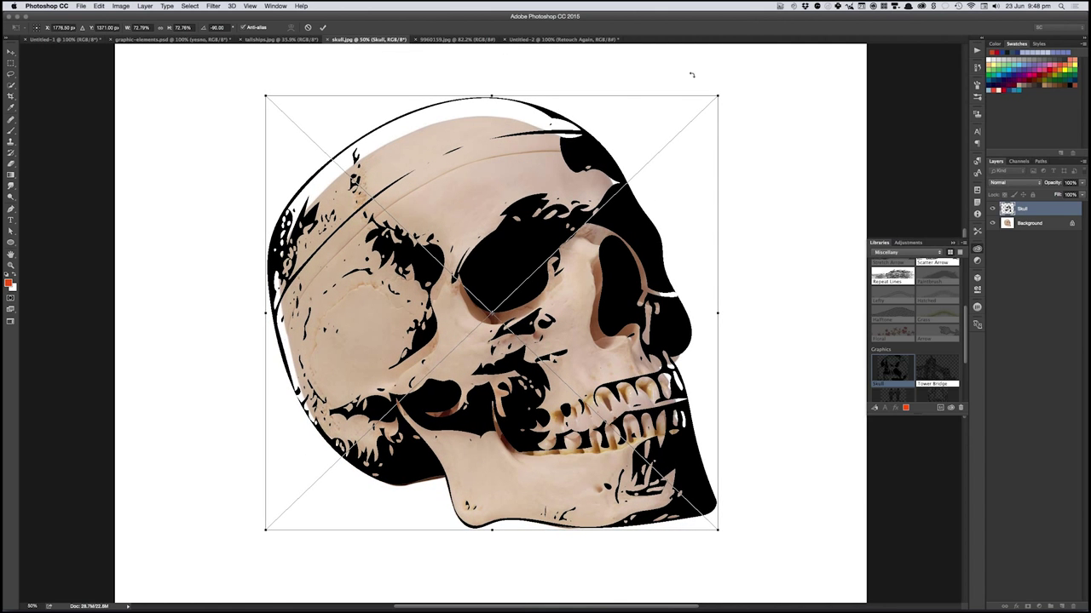
{"action": "left_click_drag", "start_coordinate": [719, 96], "coordinate": [700, 114]}
{"action": "left_click_drag", "start_coordinate": [648, 198], "coordinate": [654, 197]}
{"action": "left_click_drag", "start_coordinate": [274, 113], "coordinate": [278, 116]}
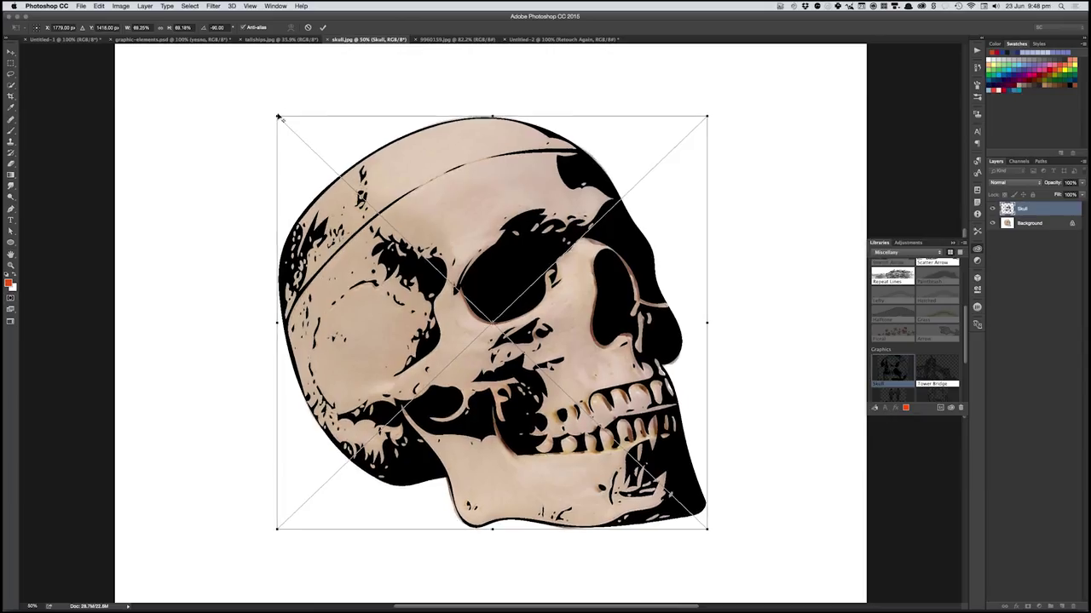
{"action": "key", "text": "super+minus"}
{"action": "key", "text": "super+minus"}
{"action": "key", "text": "Return"}
{"action": "key", "text": "super+0"}
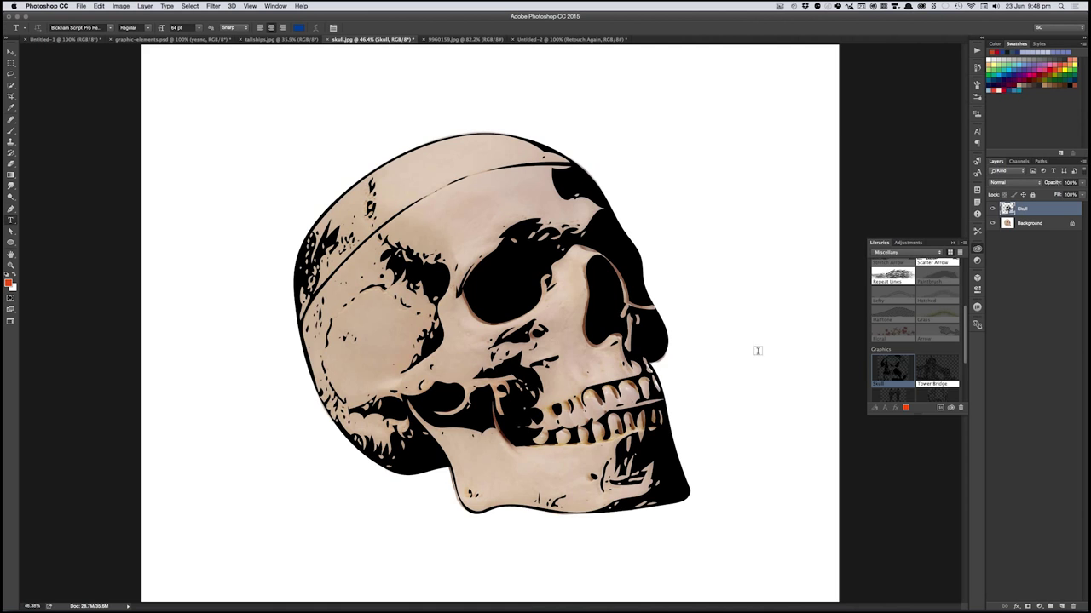
- View the Skull graphic alone by toggling the Background, then nudge it slightly down
{"action": "key", "text": "v"}
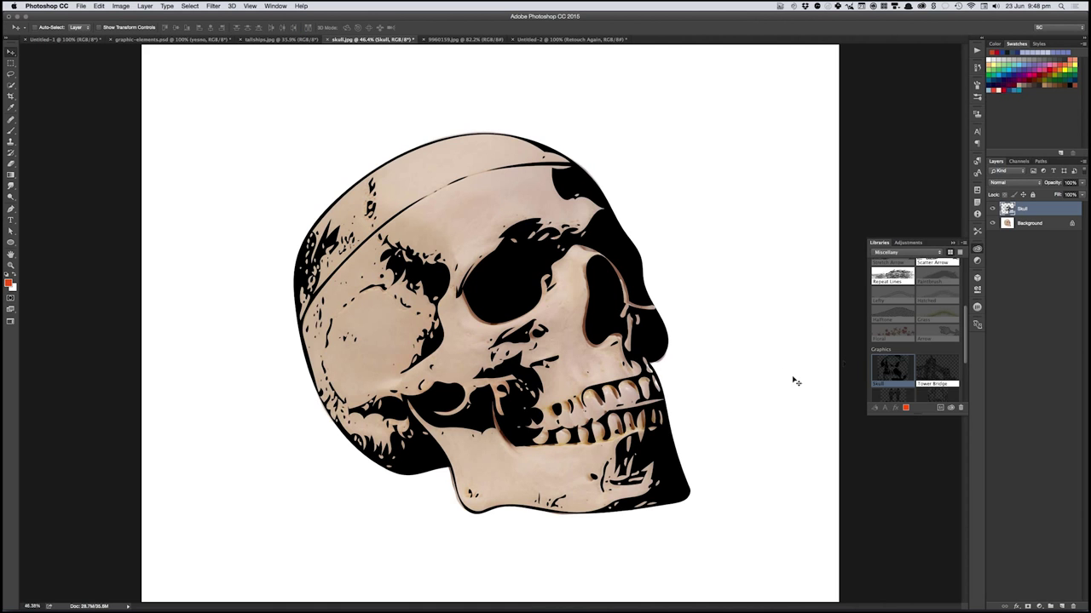
{"action": "left_click", "coordinate": [992, 222]}
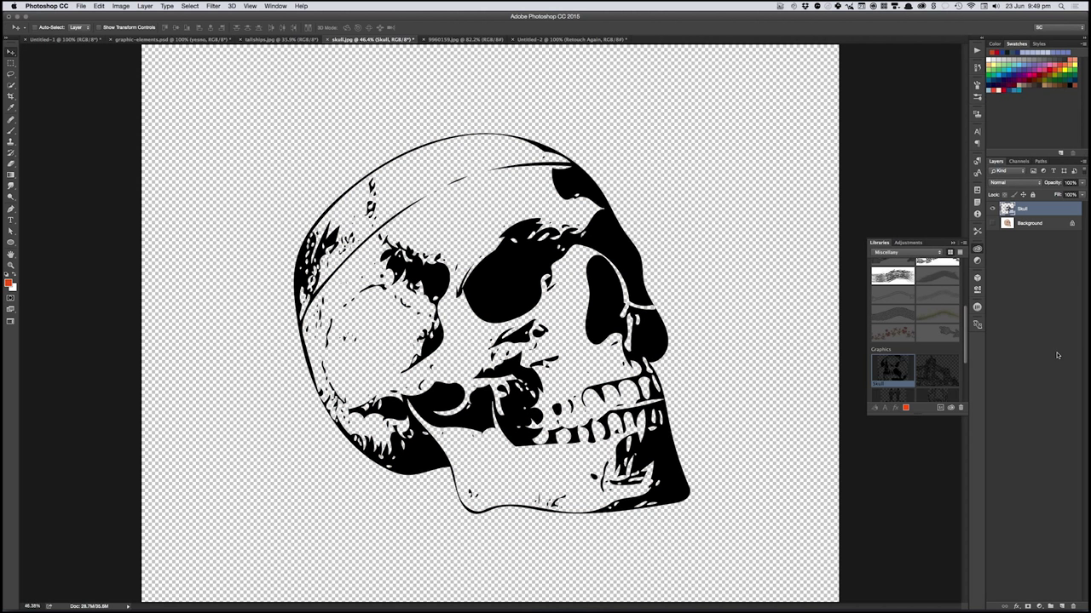
{"action": "left_click", "coordinate": [991, 223]}
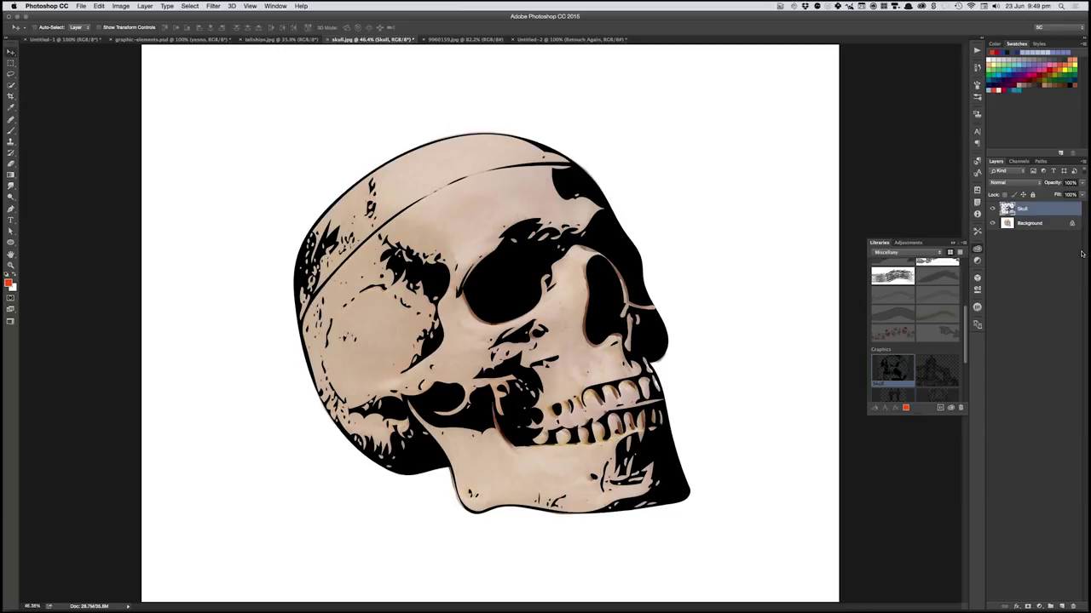
{"action": "left_click_drag", "start_coordinate": [632, 428], "coordinate": [642, 435]}
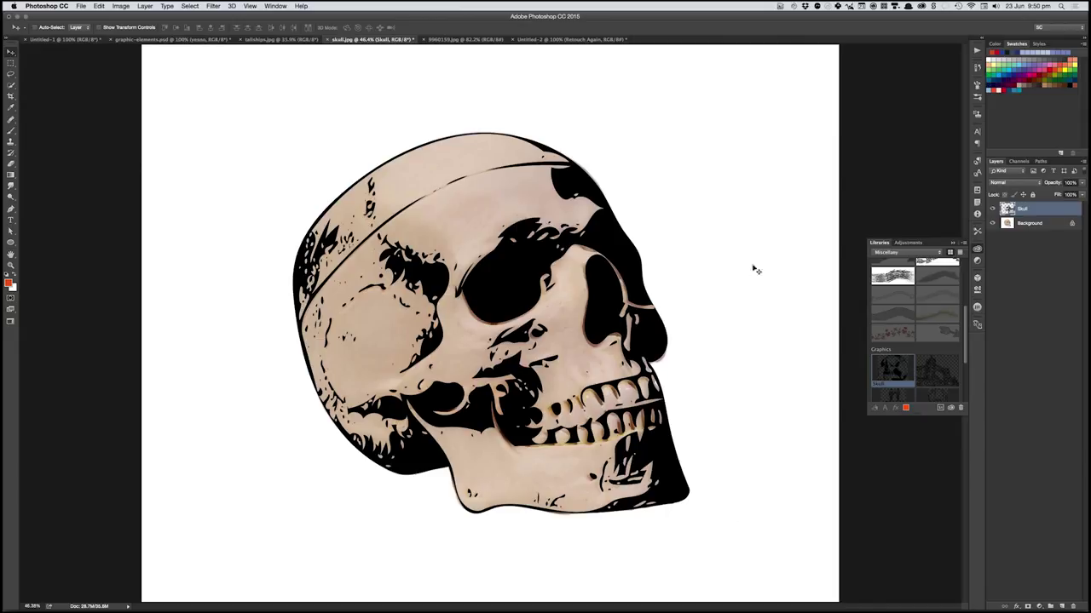
- Hide the Skull layer and clear the Background layer's photo to plain white
{"action": "left_click_drag", "start_coordinate": [991, 208], "coordinate": [991, 229]}
{"action": "left_click", "coordinate": [991, 223]}
{"action": "left_click", "coordinate": [1028, 224]}
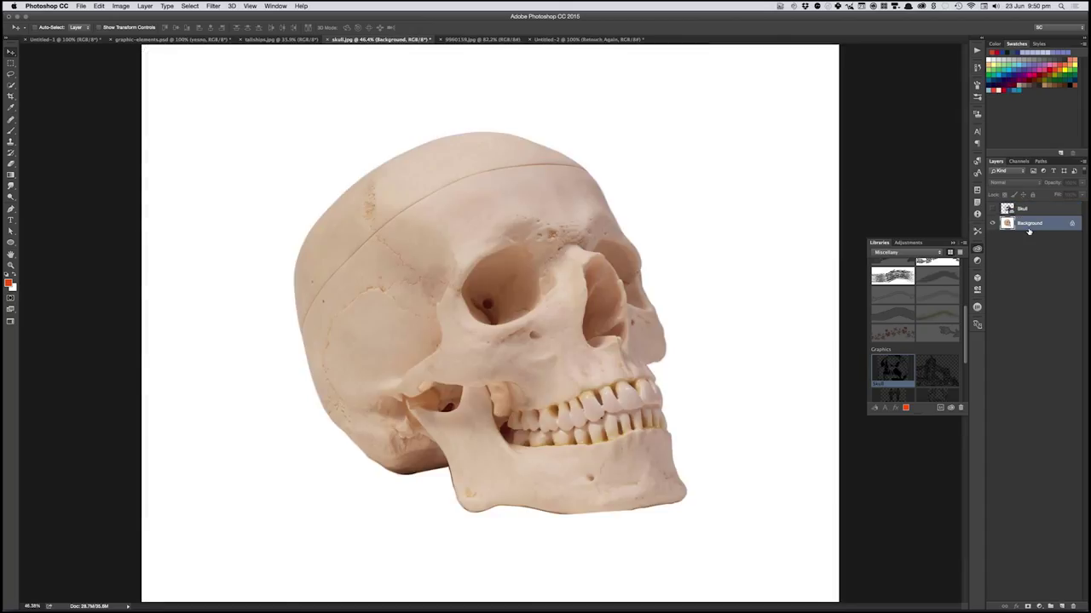
{"action": "key", "text": "super+BackSpace"}
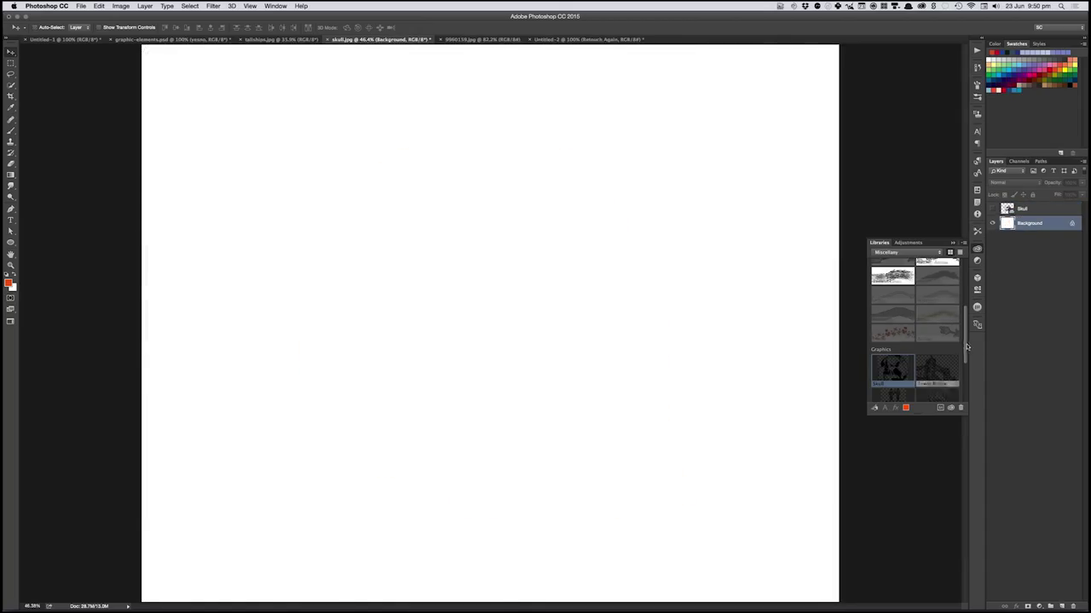
- Place the Thompsons library graphic on skull.jpg as a layer, scaled down to about 64.5%
{"action": "left_click_drag", "start_coordinate": [967, 343], "coordinate": [966, 368]}
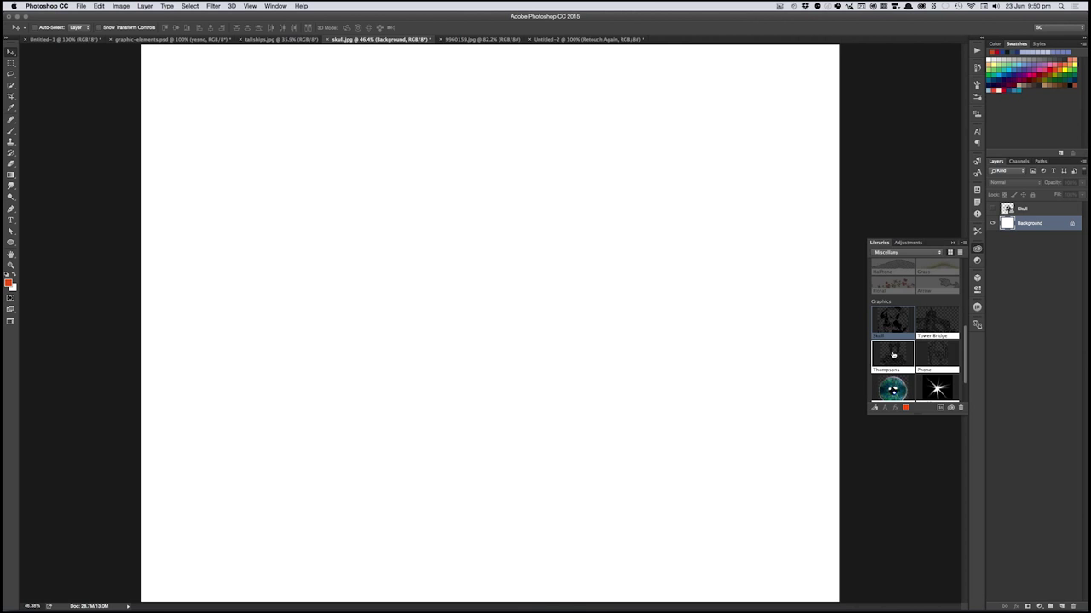
{"action": "left_click_drag", "start_coordinate": [893, 355], "coordinate": [460, 322]}
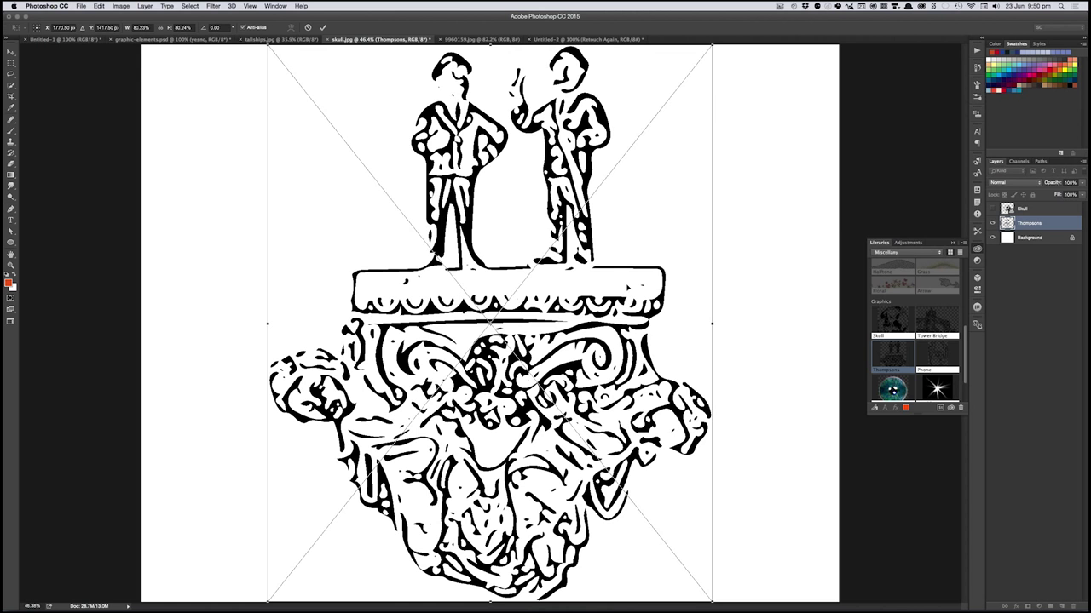
{"action": "left_click_drag", "start_coordinate": [711, 47], "coordinate": [677, 105]}
{"action": "key", "text": "Return"}
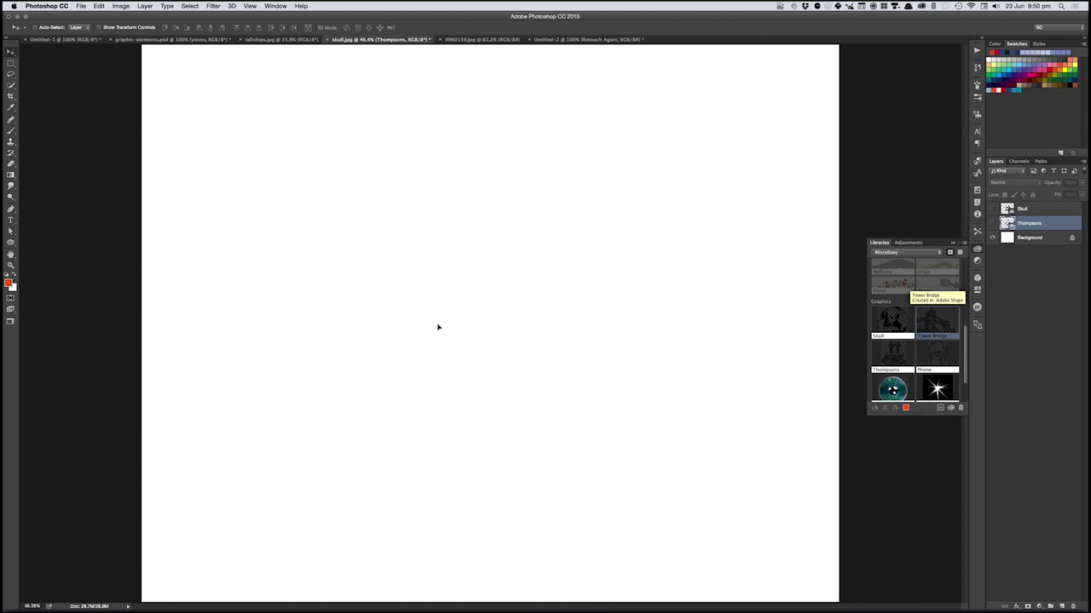
- Place the Tower Bridge library graphic on the canvas, nudged right and up
{"action": "left_click_drag", "start_coordinate": [438, 327], "coordinate": [438, 327]}
{"action": "left_click_drag", "start_coordinate": [666, 393], "coordinate": [725, 380]}
{"action": "key", "text": "Return"}
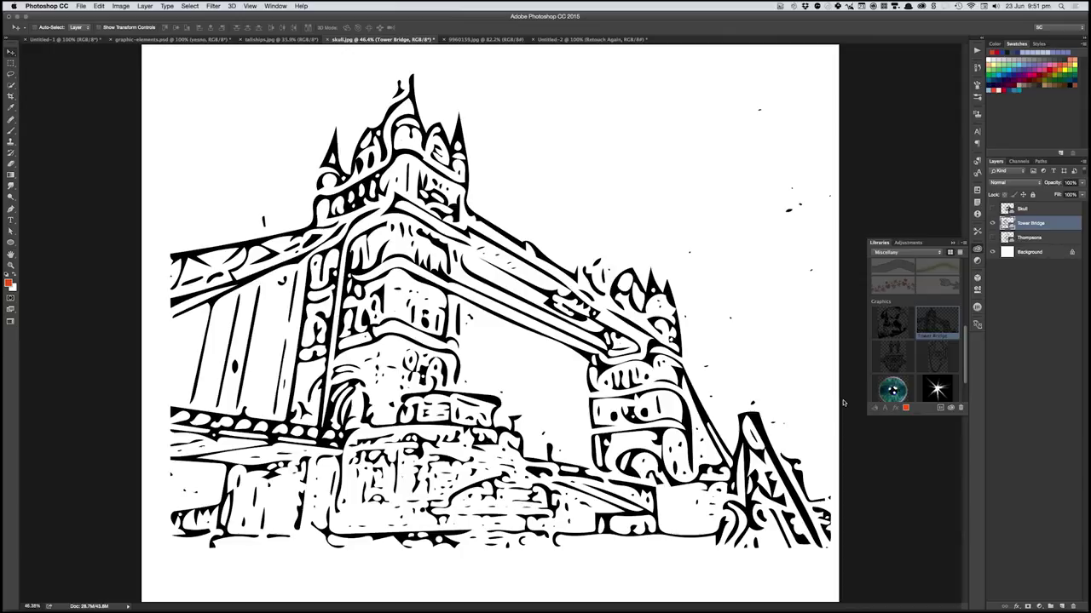
- Close skull.jpg and the Retouch Again document without saving
{"action": "key", "text": "super+s"}
{"action": "key", "text": "super+w"}
{"action": "key", "text": "super+w"}
{"action": "key", "text": "super+d"}
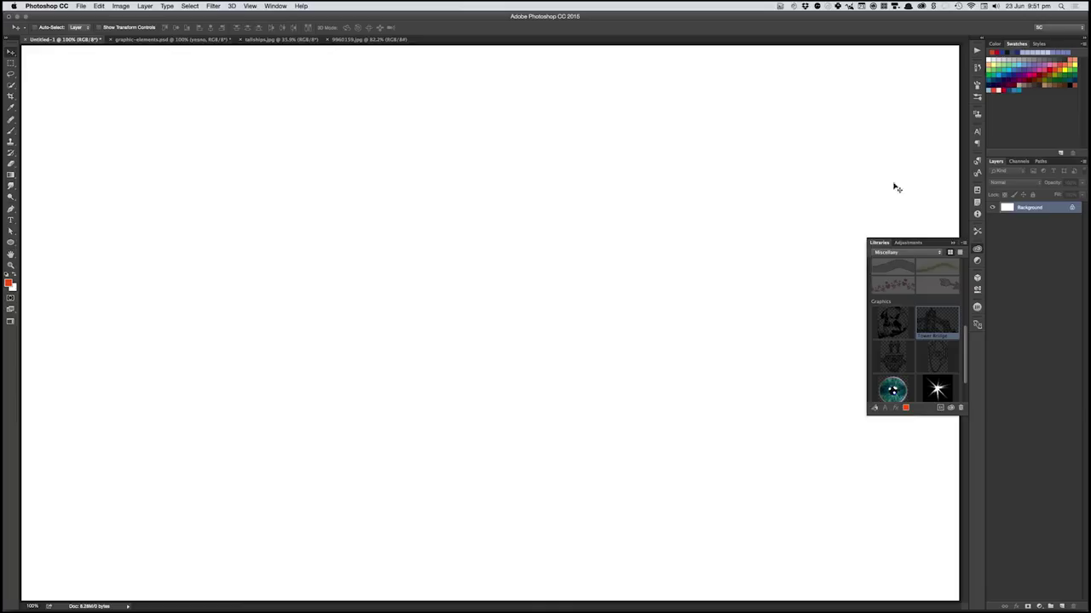
- Close the floating Libraries panel and switch to graphic-elements.psd
{"action": "left_click", "coordinate": [952, 243]}
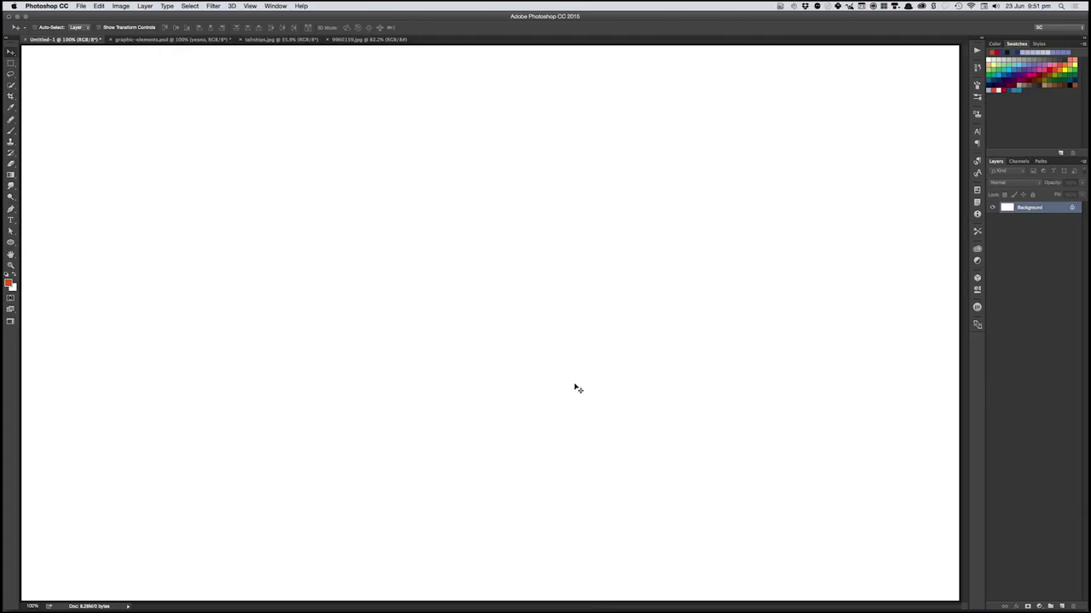
{"action": "left_click", "coordinate": [194, 40]}
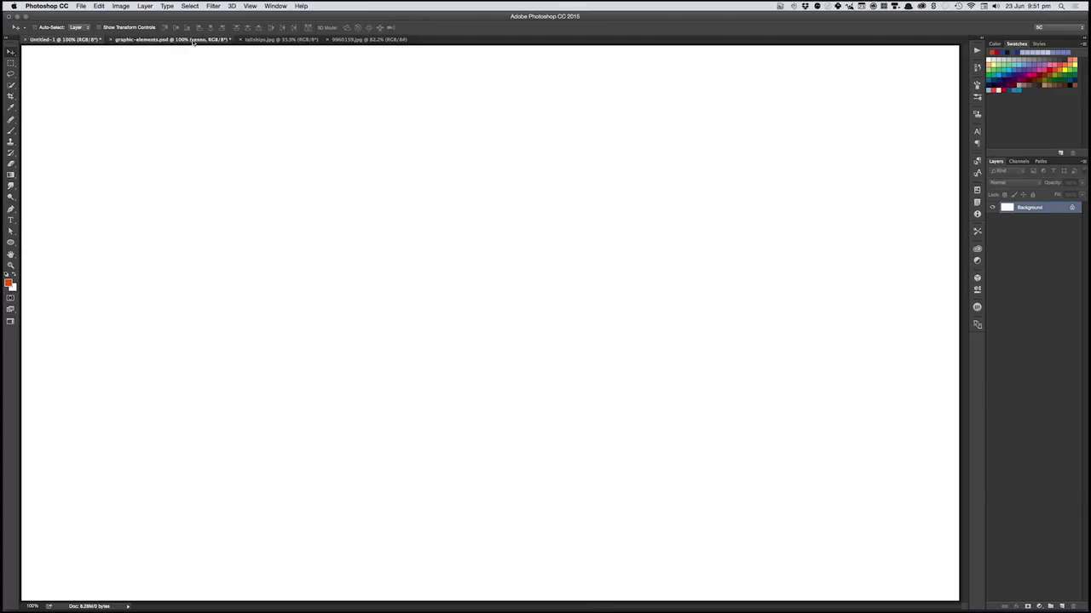
- Preview graphic-elements.psd in Save for Web (Legacy), then cancel without exporting
{"action": "left_click", "coordinate": [81, 6]}
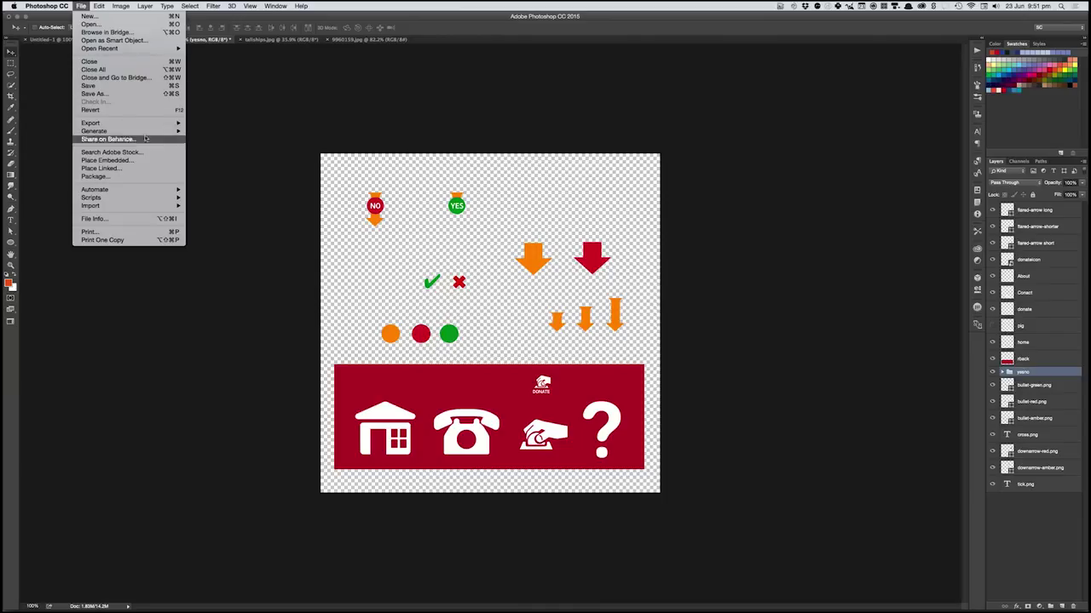
{"action": "mouse_move", "coordinate": [146, 126]}
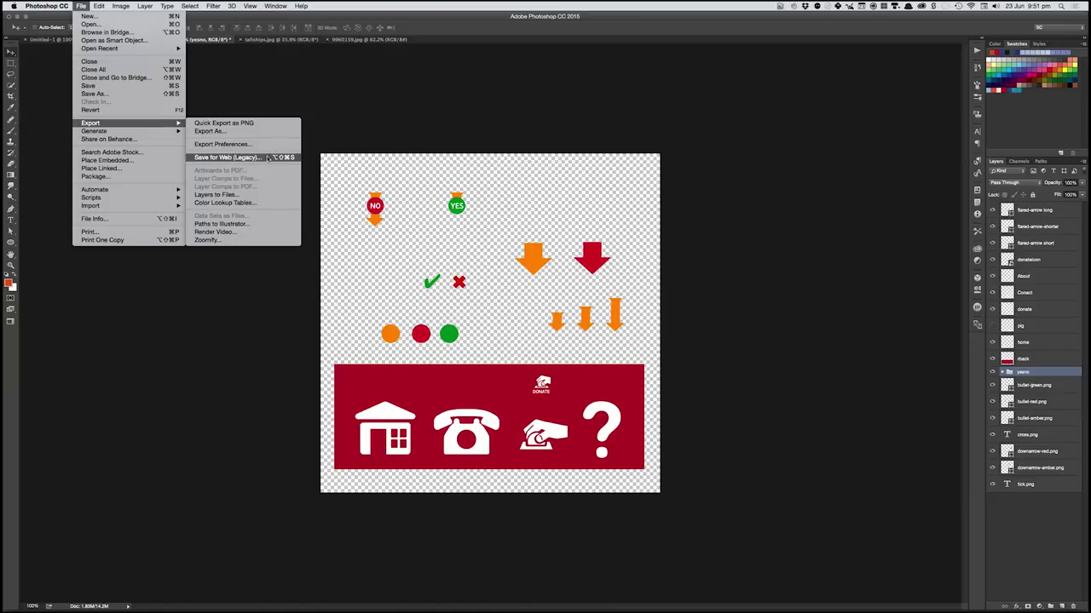
{"action": "left_click", "coordinate": [337, 105]}
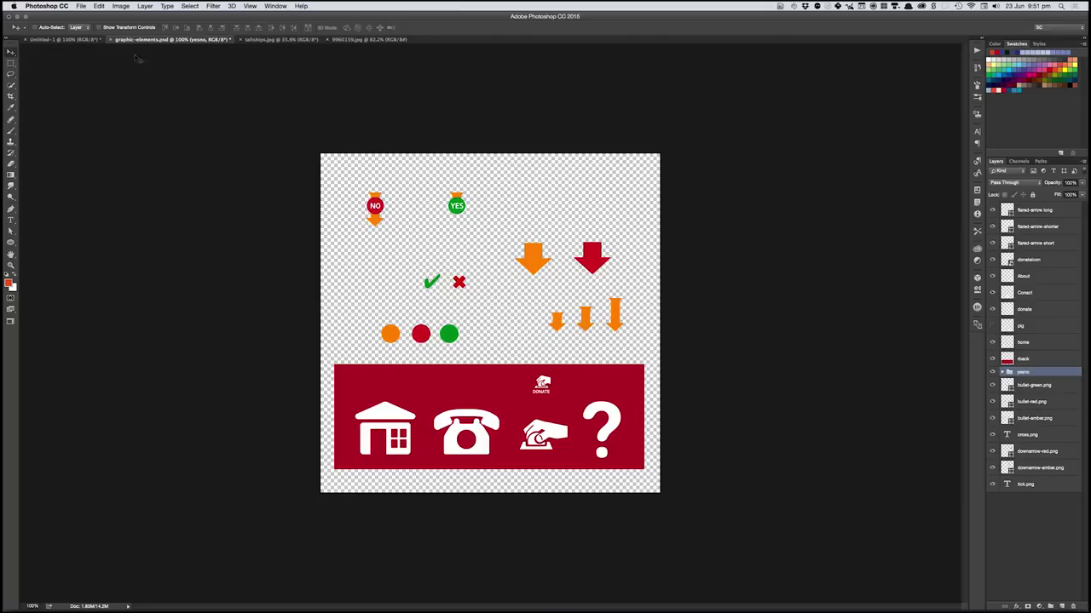
{"action": "left_click", "coordinate": [81, 5]}
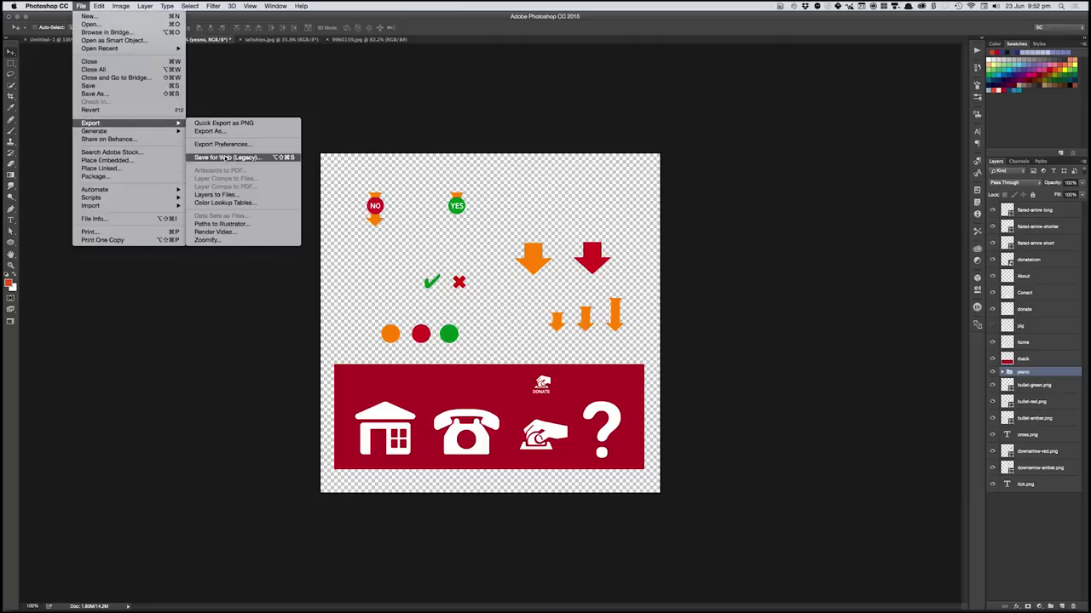
{"action": "left_click", "coordinate": [225, 156]}
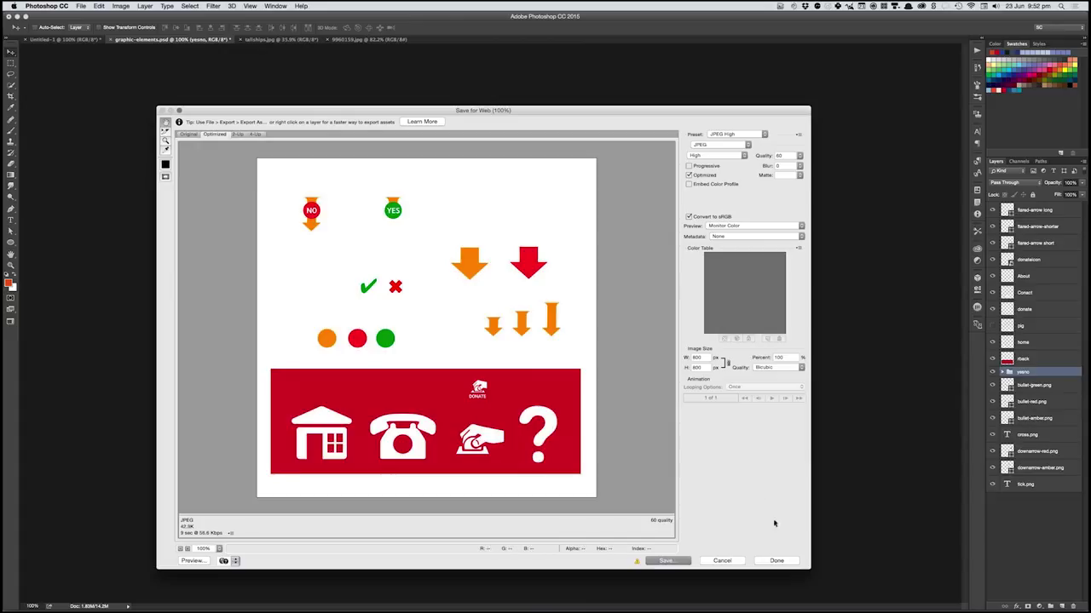
{"action": "left_click", "coordinate": [726, 562]}
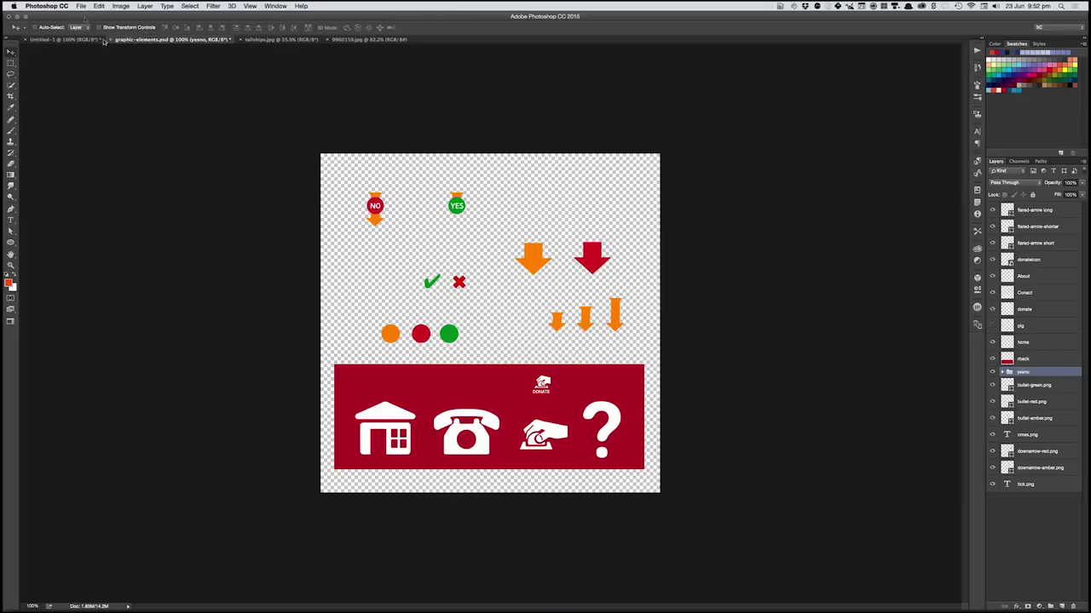
{"action": "left_click", "coordinate": [81, 6]}
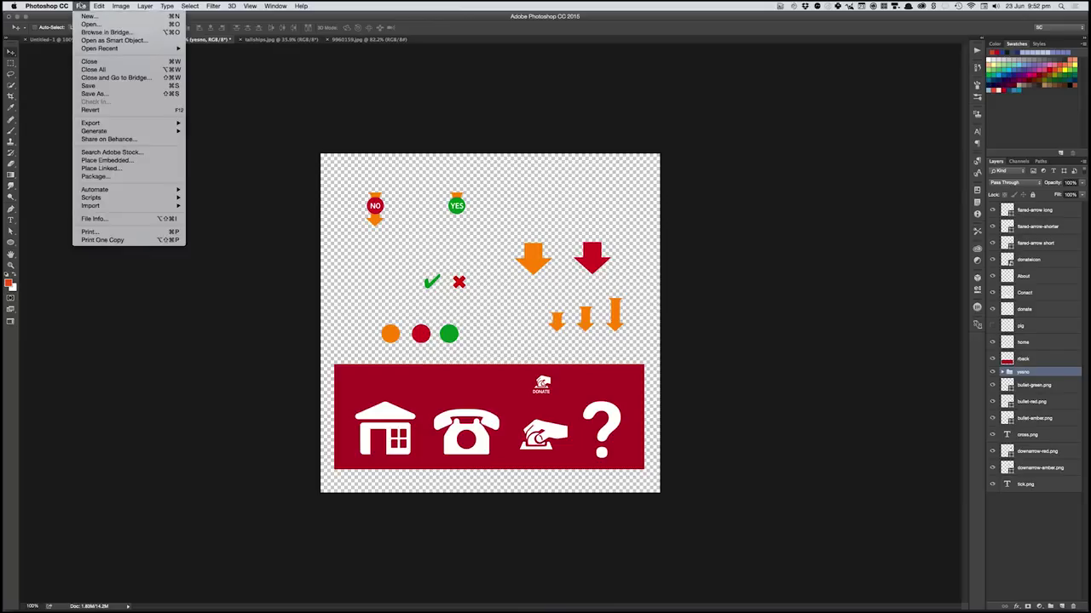
{"action": "mouse_move", "coordinate": [129, 125]}
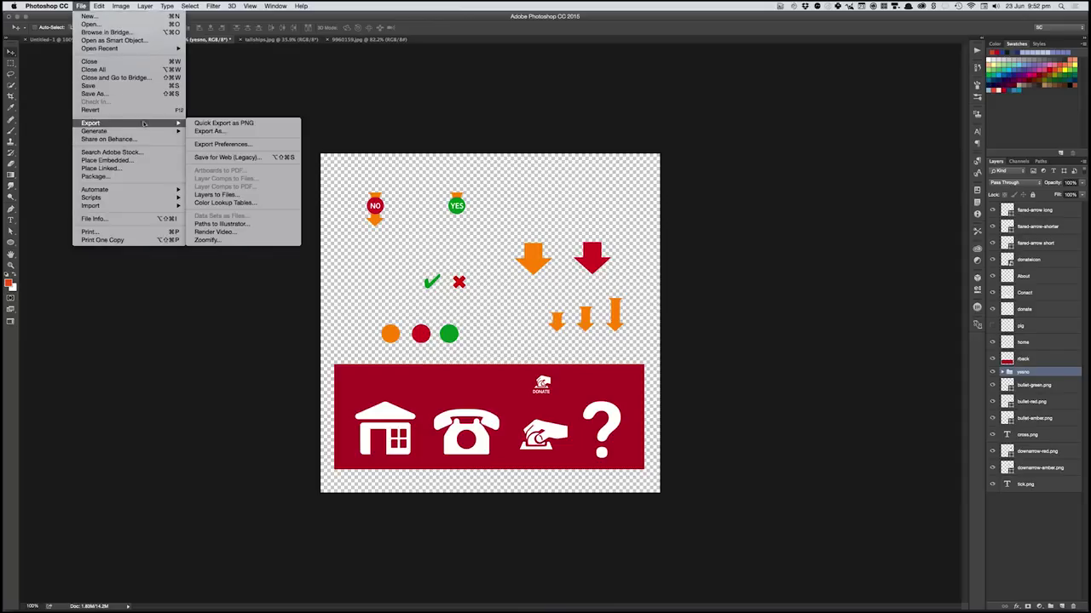
{"action": "left_click", "coordinate": [221, 158]}
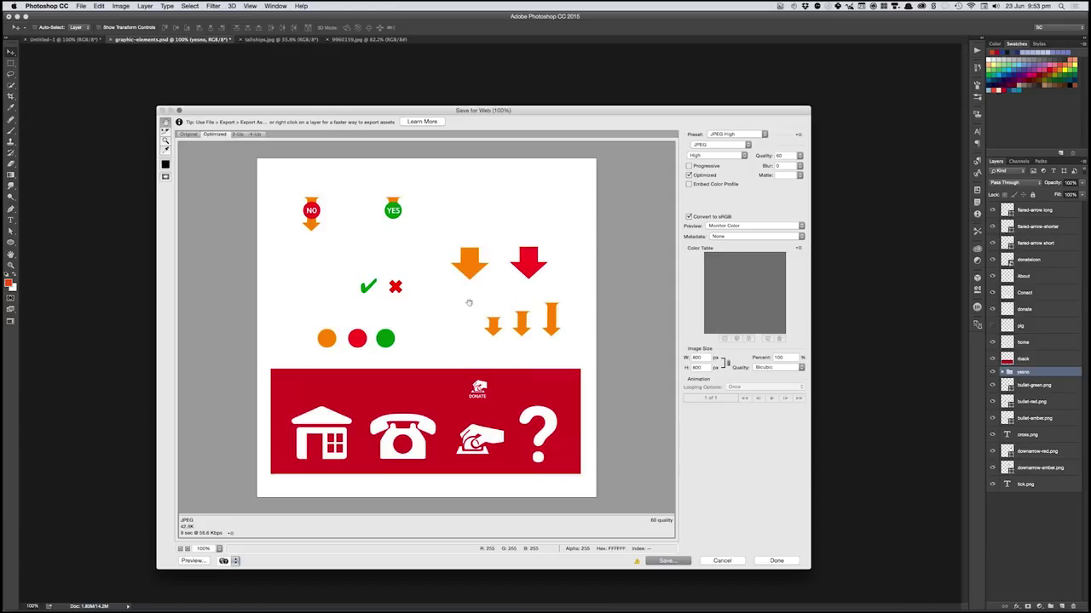
{"action": "left_click", "coordinate": [237, 134]}
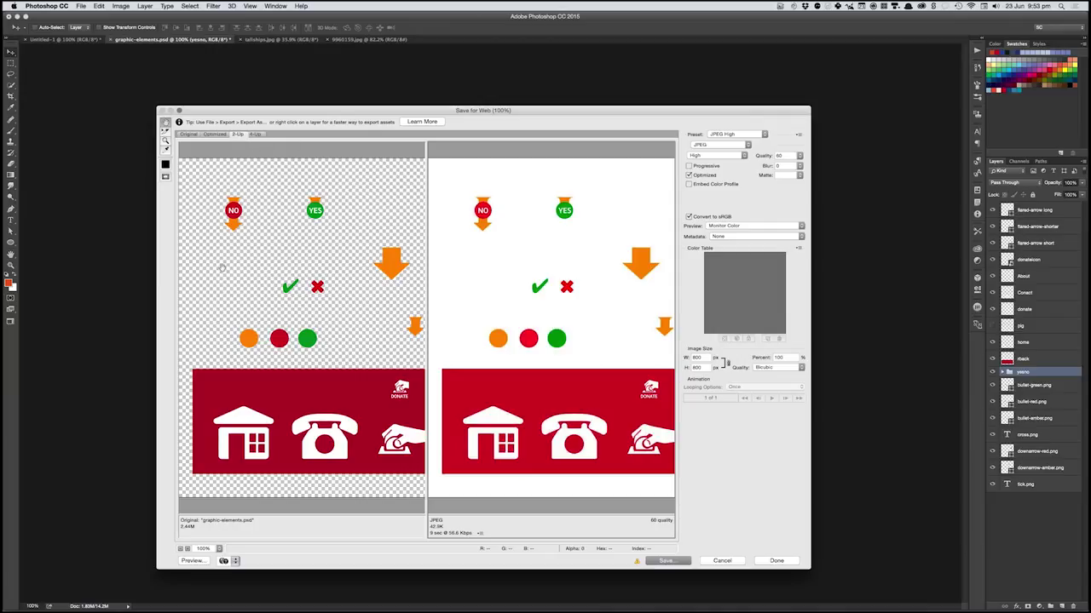
{"action": "left_click", "coordinate": [328, 453]}
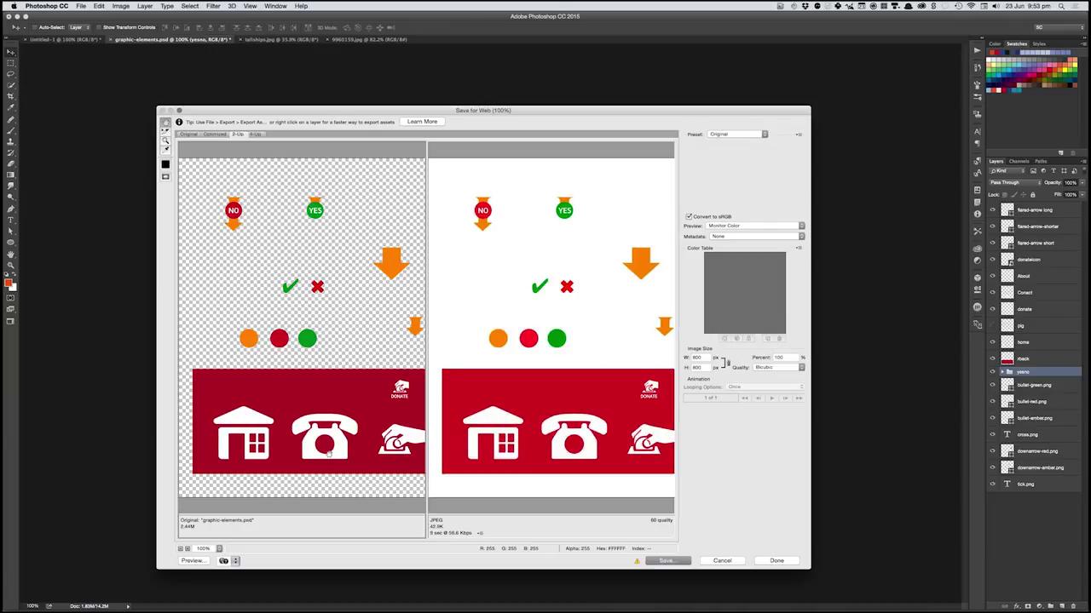
{"action": "left_click", "coordinate": [464, 392]}
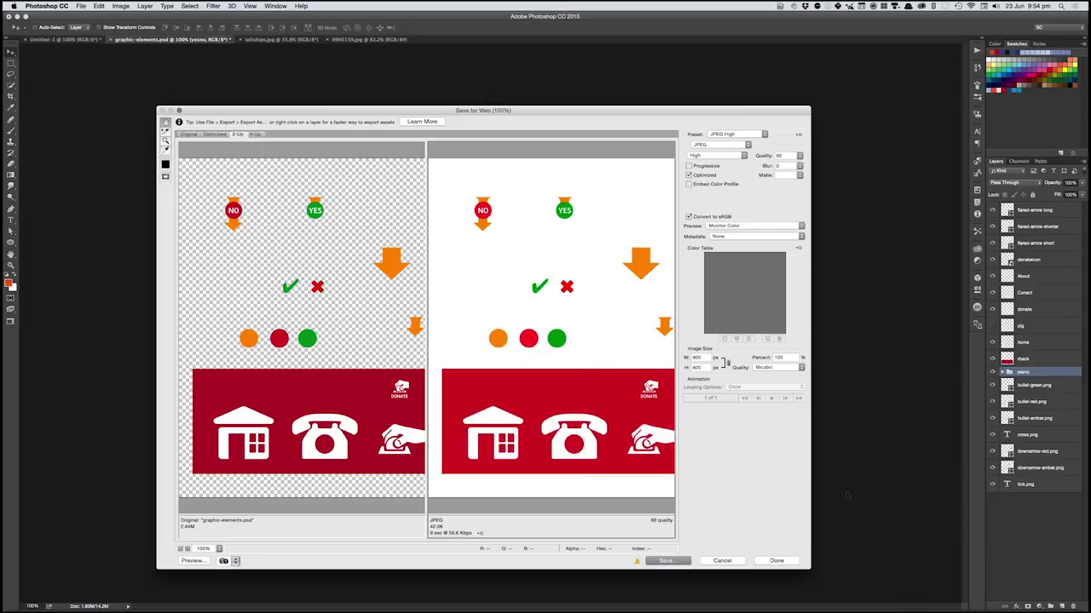
{"action": "left_click", "coordinate": [721, 561]}
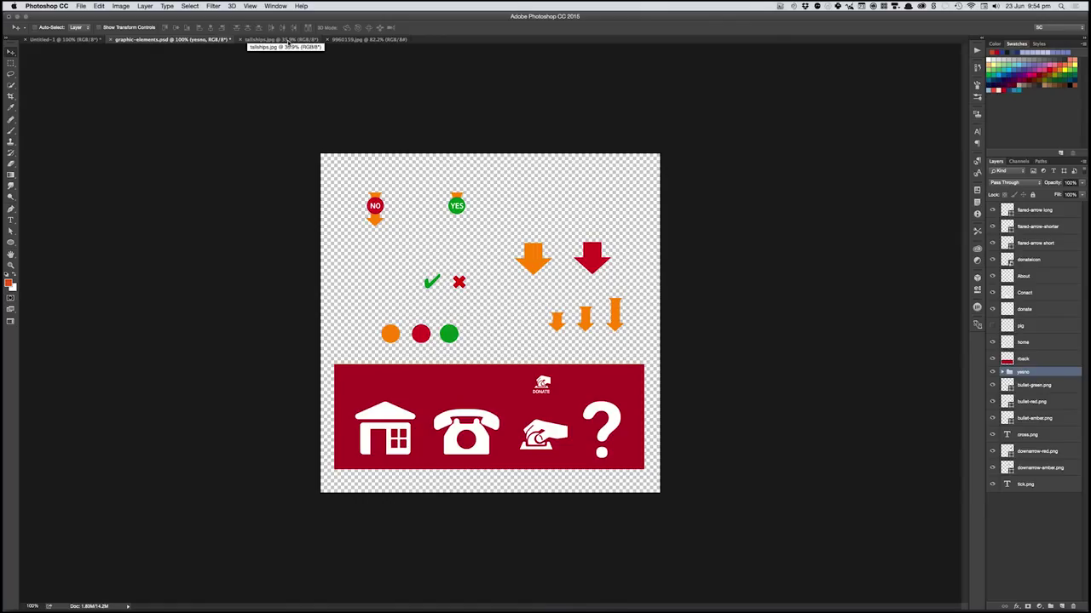
- Bring up tallships.jpg and zoom to 100% over the harbour boats
{"action": "left_click", "coordinate": [288, 40]}
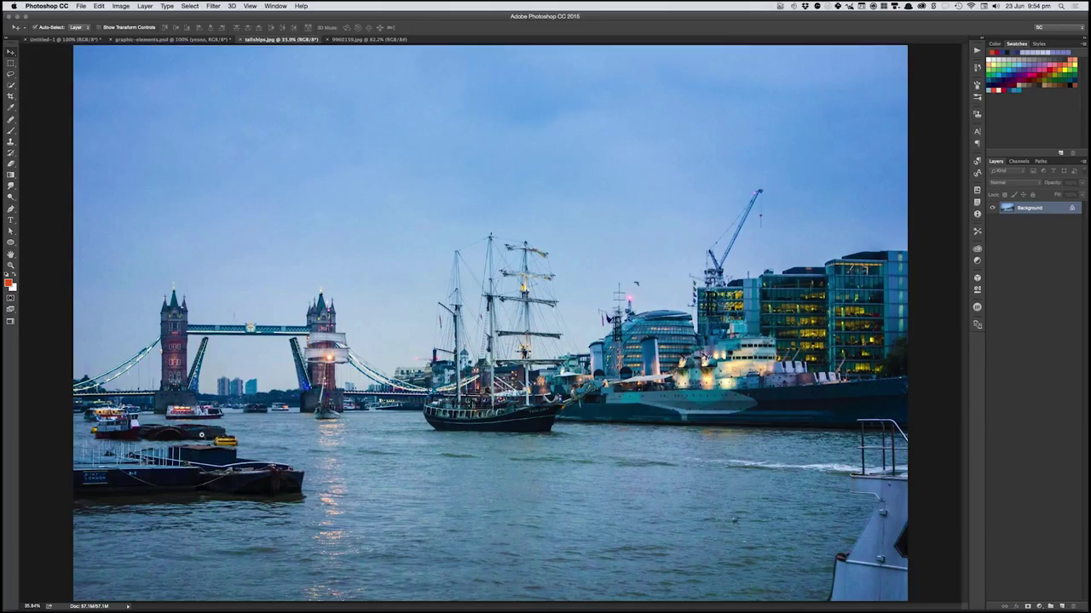
{"action": "left_click", "coordinate": [202, 434]}
{"action": "left_click", "coordinate": [194, 436]}
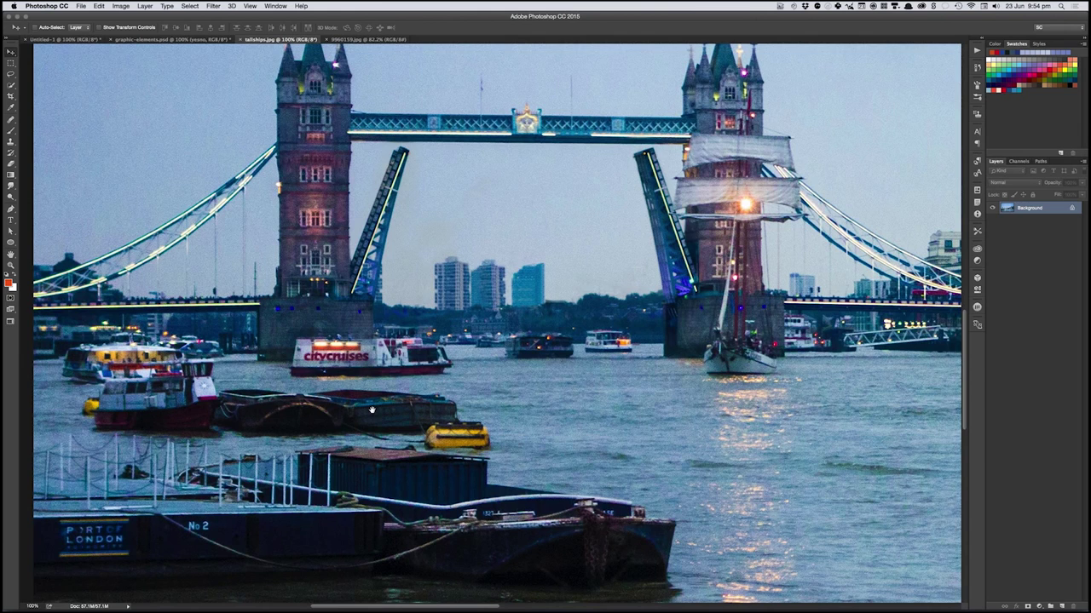
{"action": "scroll", "coordinate": [372, 411], "scroll_direction": "up", "scroll_amount": 1}
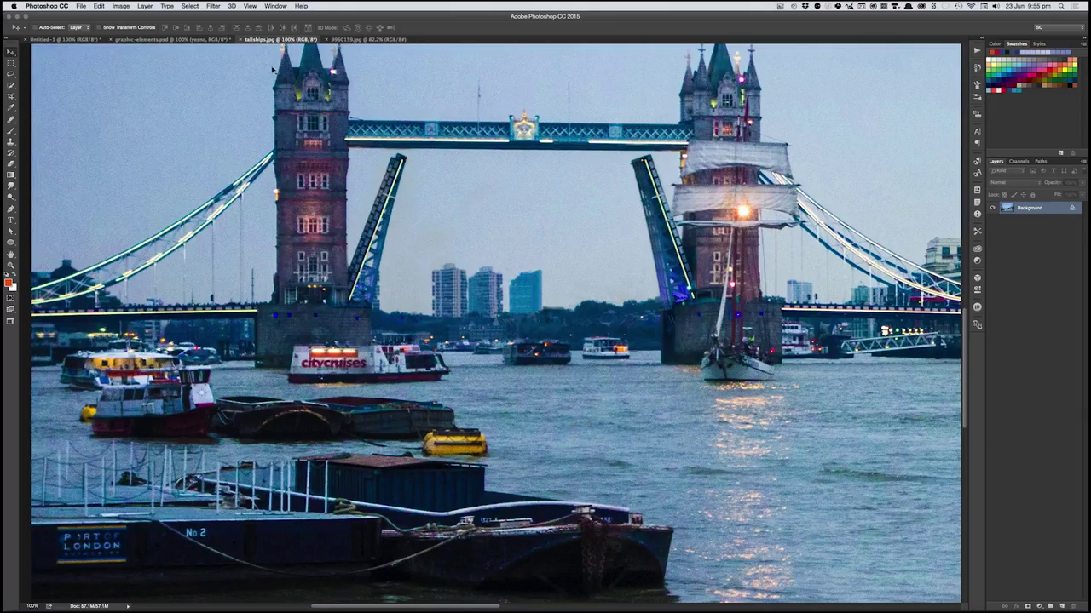
- Start Filter > Blur Gallery > Field Blur on the tallships photo
{"action": "left_click", "coordinate": [214, 6]}
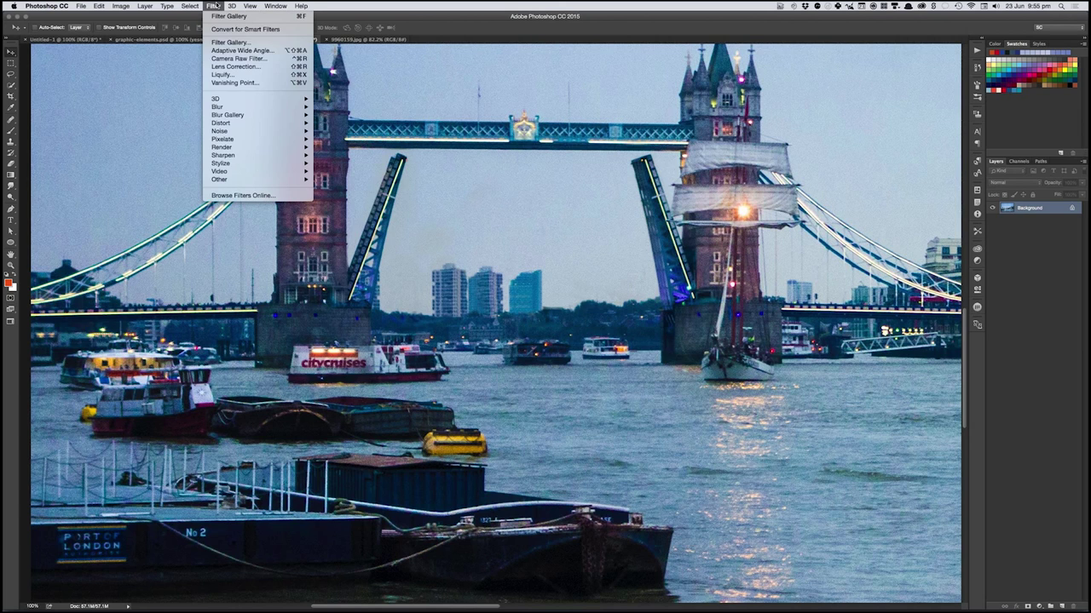
{"action": "mouse_move", "coordinate": [272, 114]}
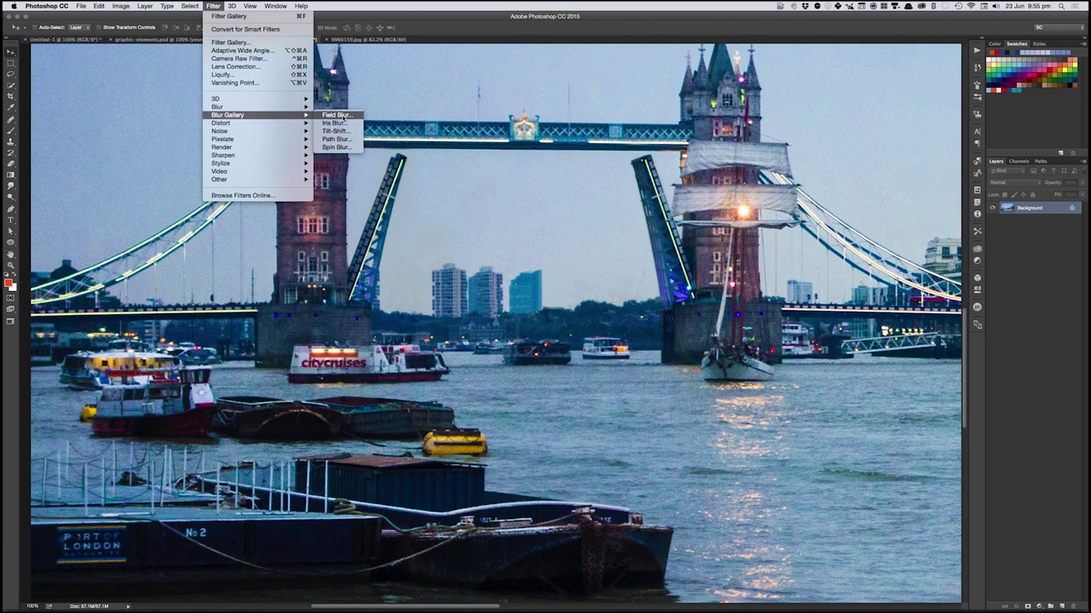
{"action": "left_click", "coordinate": [343, 115]}
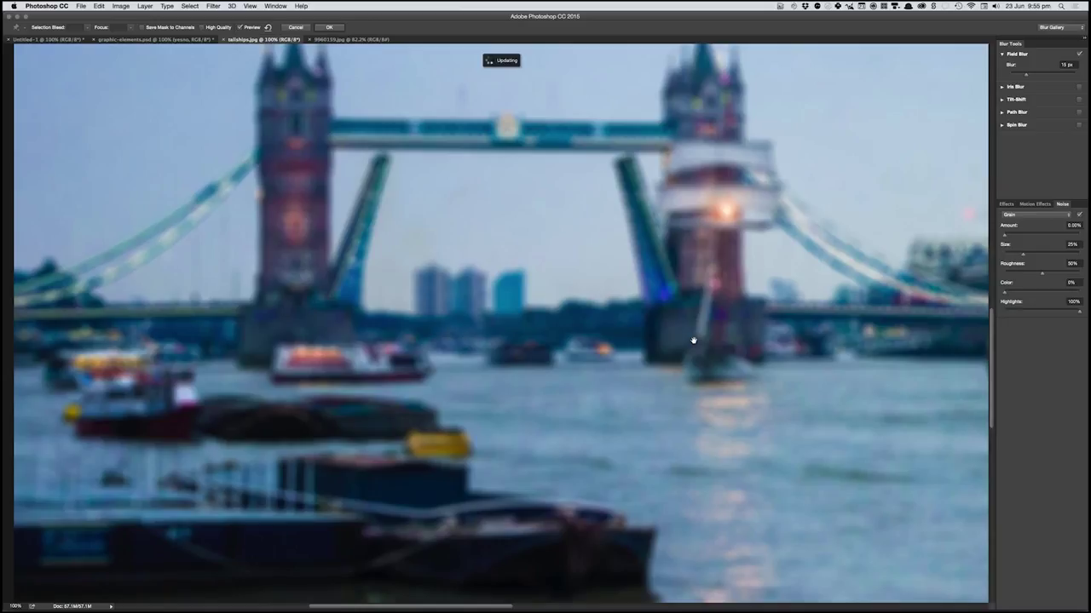
- Lower the pin's blur to 6 px so Tower Bridge sharpens
{"action": "left_click_drag", "start_coordinate": [693, 340], "coordinate": [631, 339]}
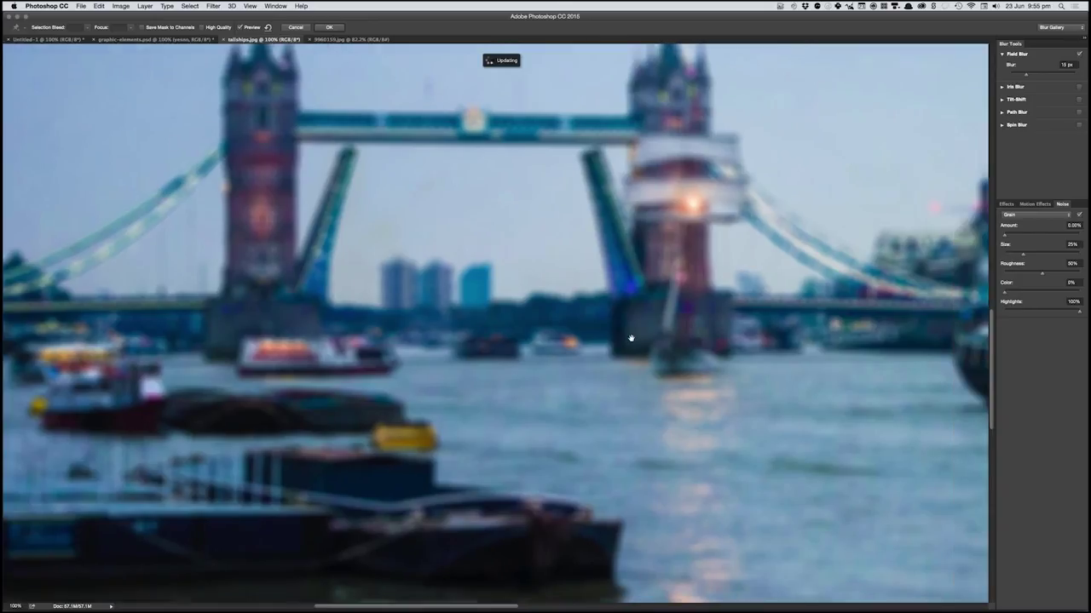
{"action": "scroll", "coordinate": [630, 338], "scroll_direction": "right", "scroll_amount": 5}
{"action": "scroll", "coordinate": [480, 519], "scroll_direction": "left", "scroll_amount": 8}
{"action": "scroll", "coordinate": [480, 519], "scroll_direction": "up", "scroll_amount": 1}
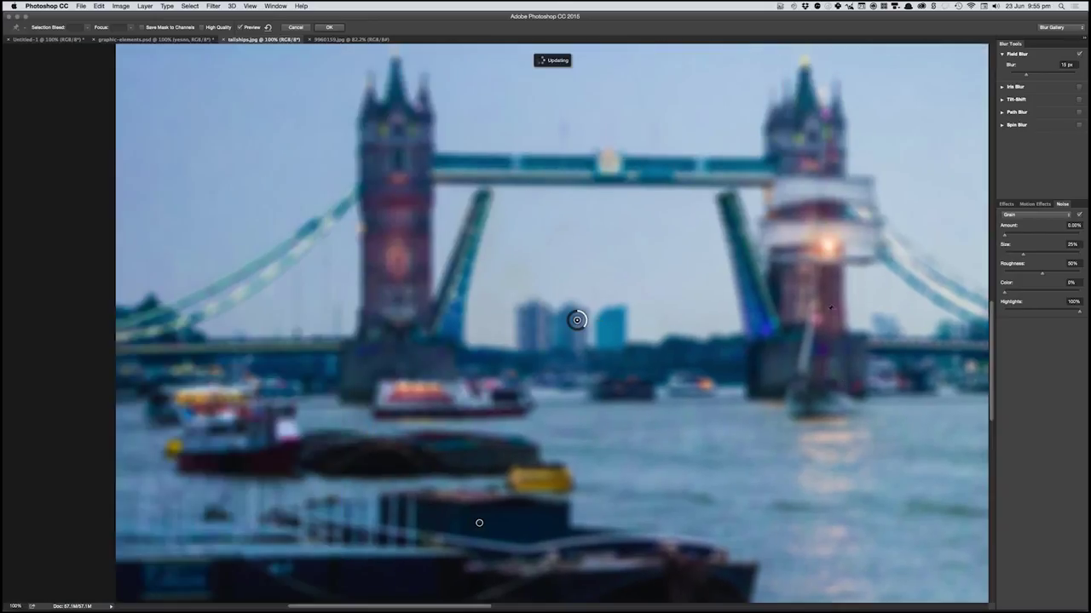
{"action": "left_click_drag", "start_coordinate": [583, 324], "coordinate": [583, 319]}
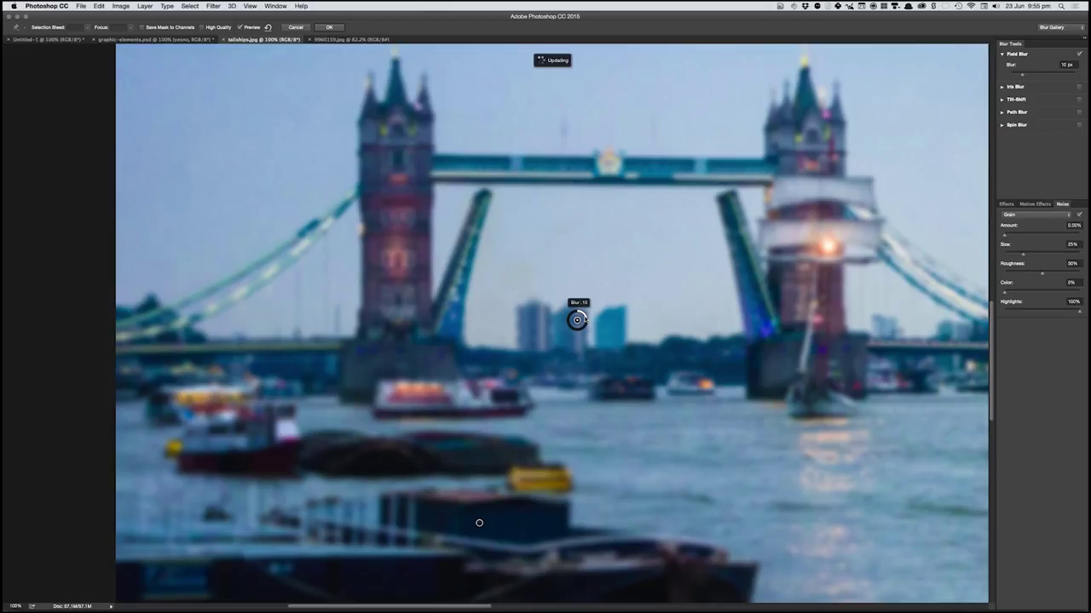
{"action": "left_click_drag", "start_coordinate": [583, 318], "coordinate": [580, 314]}
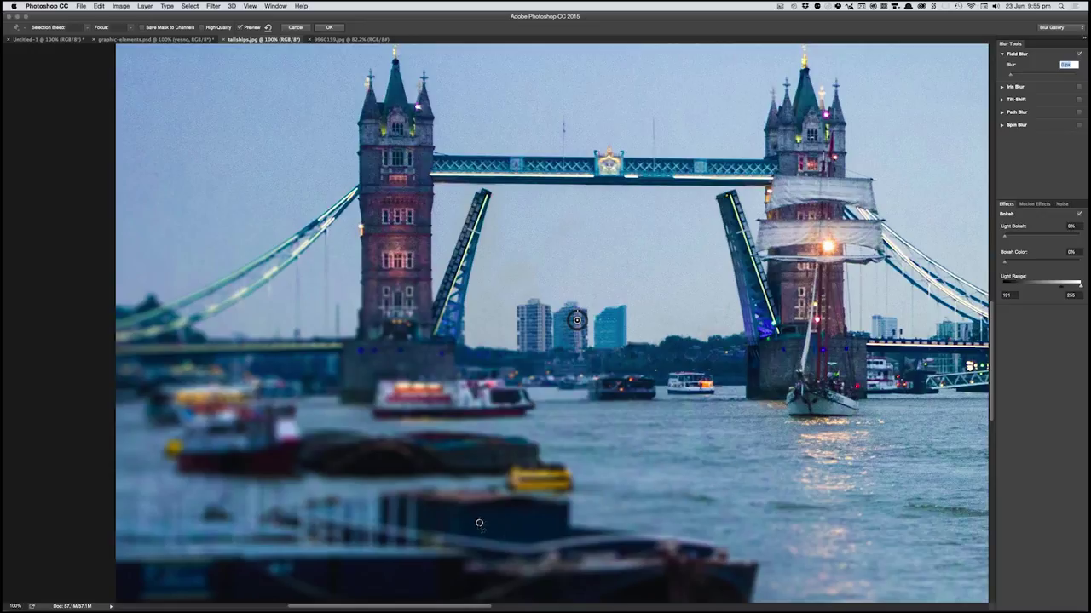
- Add a Field Blur pin on the foreground boats at about 18 px, then show Grain noise settings
{"action": "left_click", "coordinate": [482, 525]}
{"action": "left_click_drag", "start_coordinate": [486, 532], "coordinate": [484, 530]}
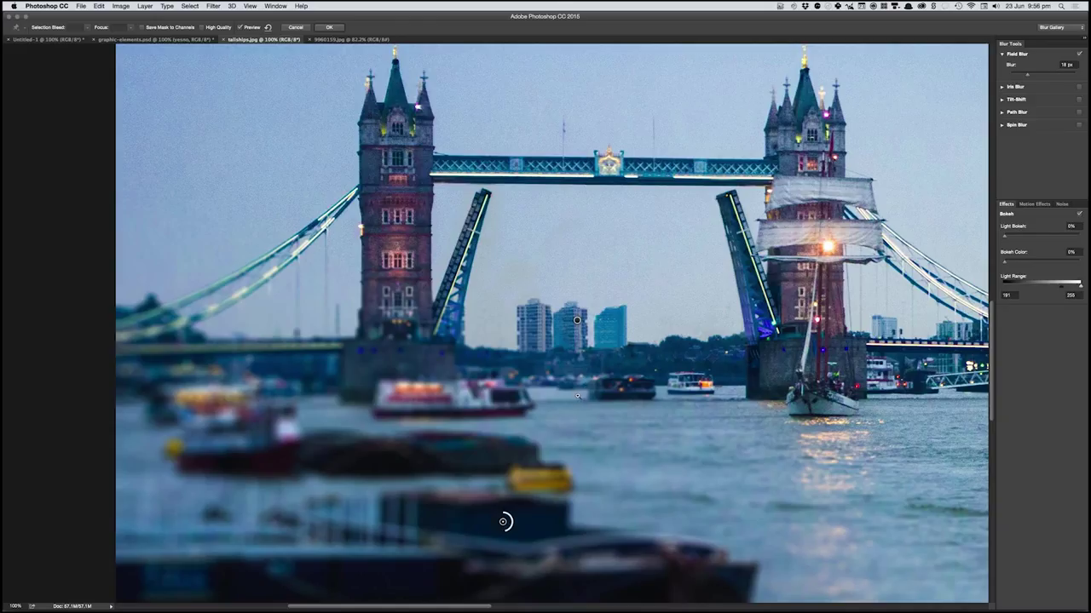
{"action": "scroll", "coordinate": [578, 396], "scroll_direction": "up", "scroll_amount": 1}
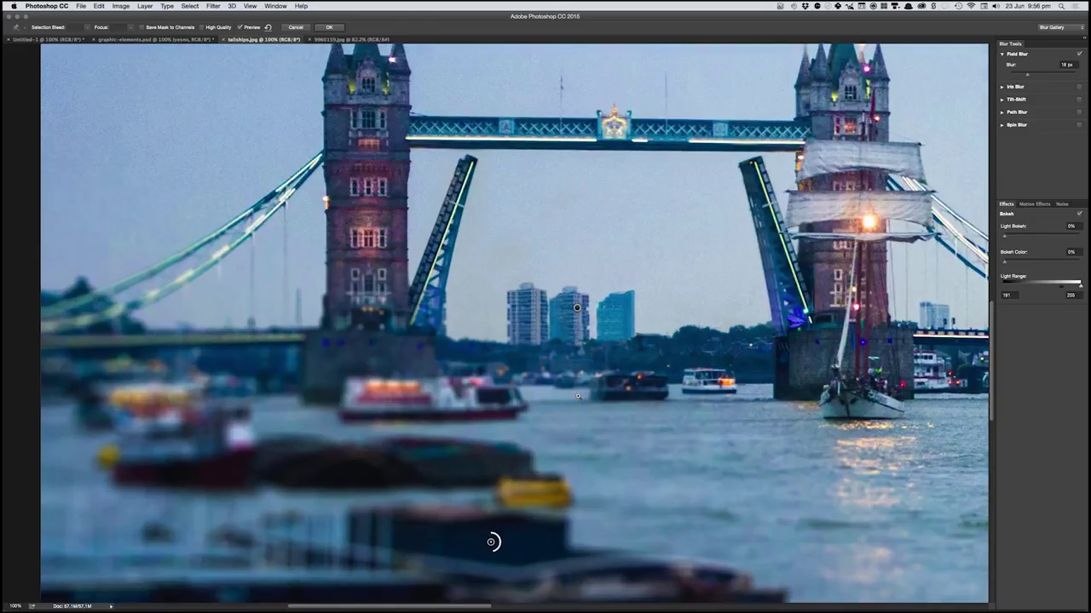
{"action": "scroll", "coordinate": [578, 396], "scroll_direction": "up", "scroll_amount": 3}
{"action": "scroll", "coordinate": [578, 390], "scroll_direction": "down", "scroll_amount": 2}
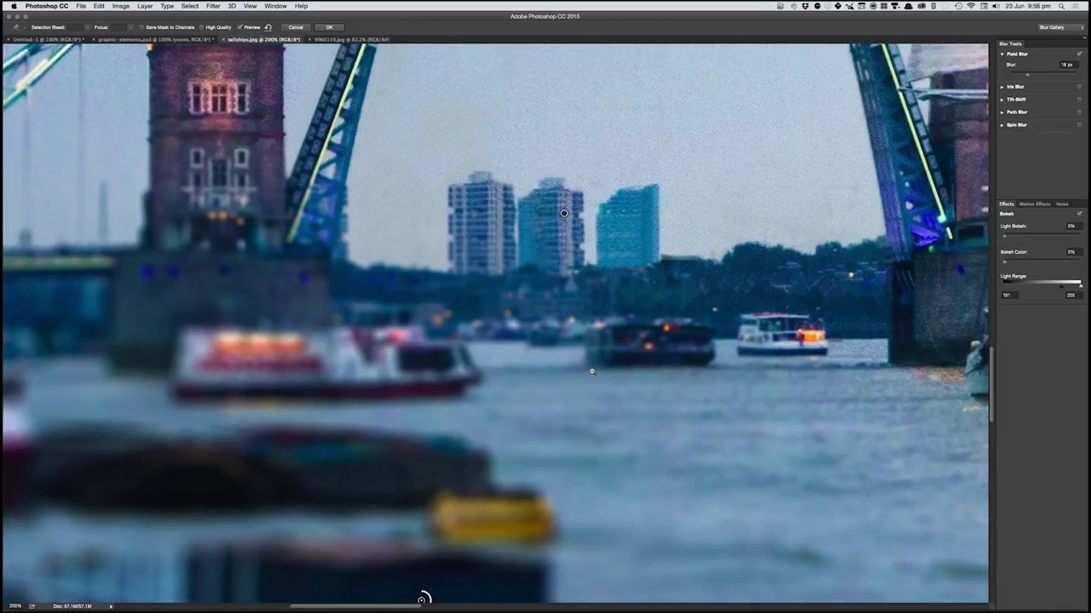
{"action": "key", "text": "super+minus"}
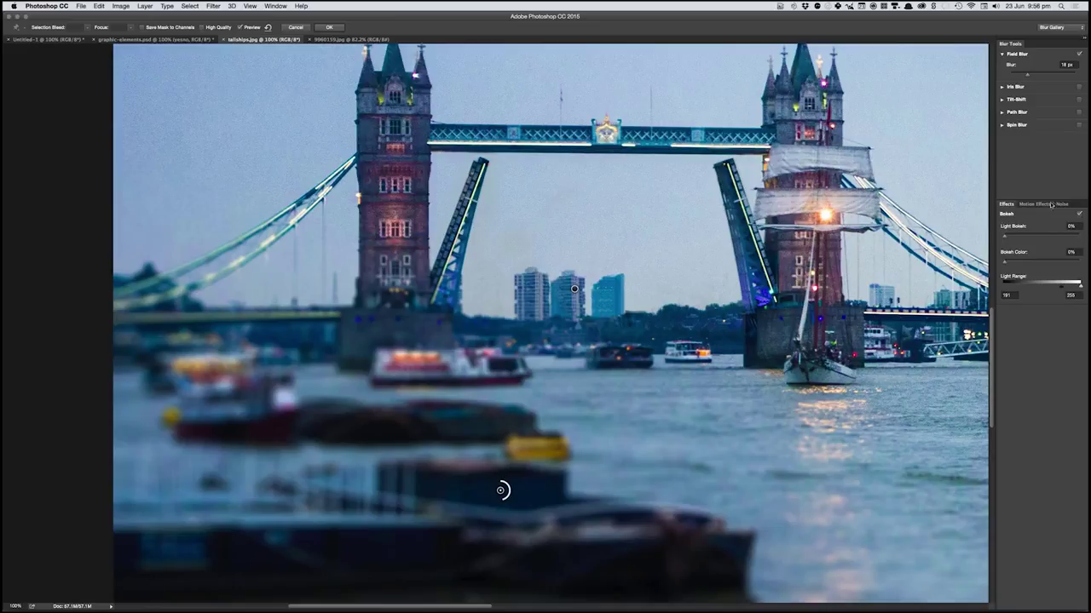
{"action": "left_click", "coordinate": [1061, 205]}
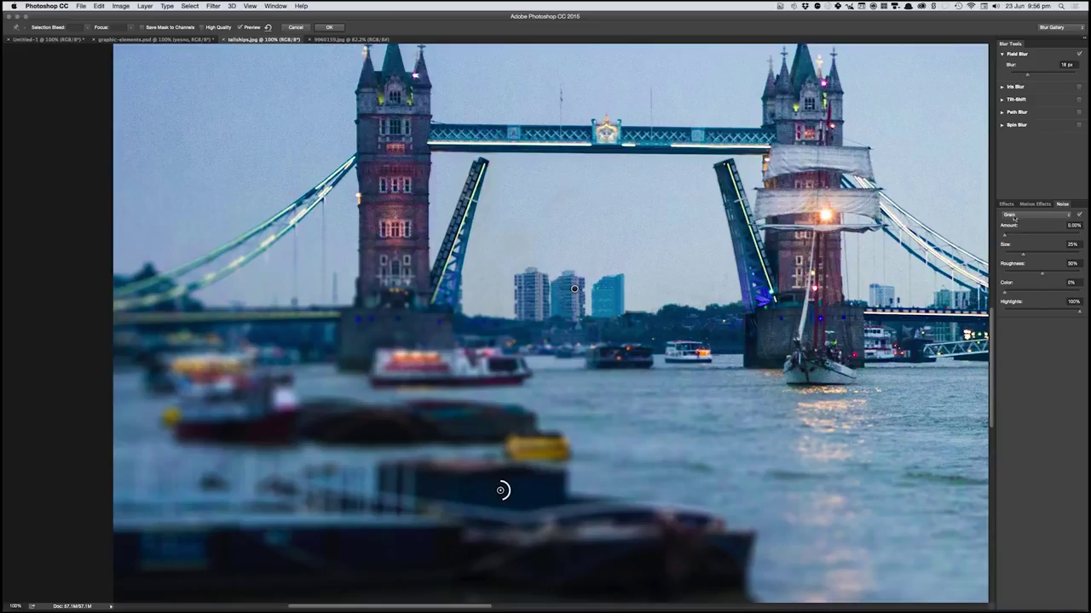
- Add grain noise, raising Amount to about 37% and reducing Size to 16%
{"action": "left_click_drag", "start_coordinate": [1005, 237], "coordinate": [1018, 235]}
{"action": "left_click_drag", "start_coordinate": [1020, 237], "coordinate": [1032, 236]}
{"action": "left_click", "coordinate": [1031, 255]}
{"action": "left_click_drag", "start_coordinate": [1030, 255], "coordinate": [1018, 255]}
{"action": "key", "text": "shift+Tab"}
{"action": "left_click_drag", "start_coordinate": [1014, 238], "coordinate": [1016, 238]}
{"action": "left_click", "coordinate": [1010, 293]}
{"action": "key", "text": "shift+Tab"}
{"action": "key", "text": "shift+Tab"}
- Bring the tower blocks into view and fine-tune the grain Amount while inspecting it
{"action": "scroll", "coordinate": [450, 321], "scroll_direction": "up", "scroll_amount": 2}
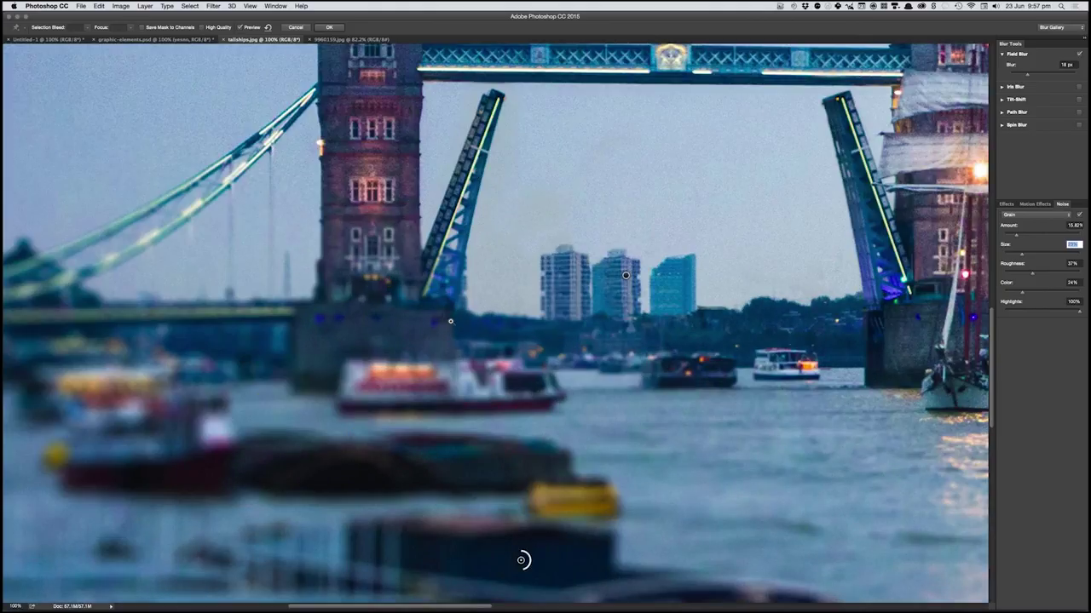
{"action": "scroll", "coordinate": [450, 321], "scroll_direction": "up", "scroll_amount": 3}
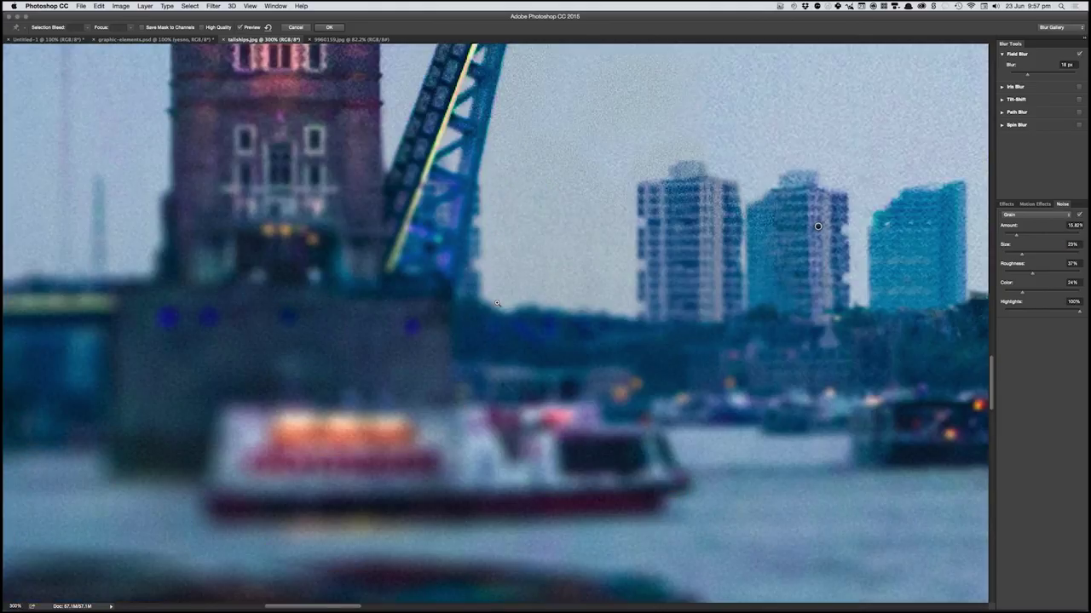
{"action": "left_click_drag", "start_coordinate": [497, 303], "coordinate": [463, 417]}
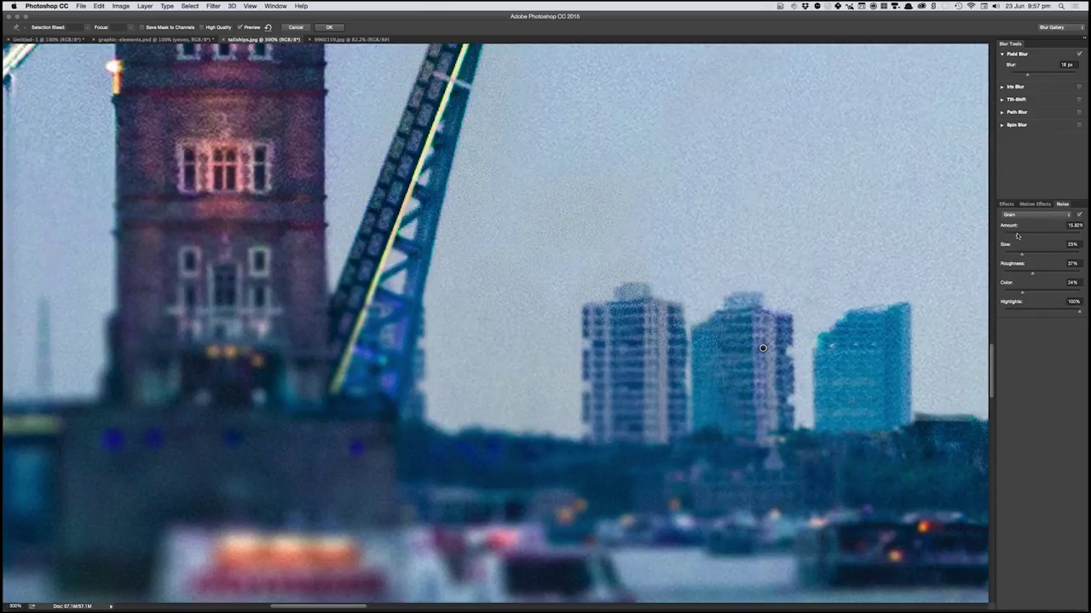
{"action": "left_click_drag", "start_coordinate": [1016, 236], "coordinate": [1024, 239]}
{"action": "left_click_drag", "start_coordinate": [811, 362], "coordinate": [547, 300]}
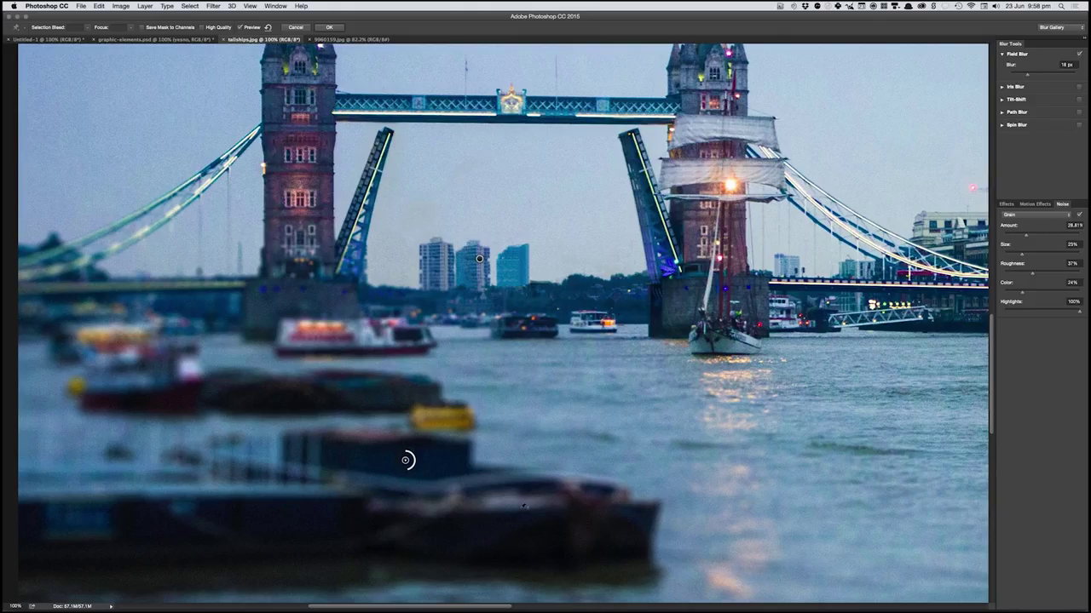
- Cancel the Field Blur without applying it and switch to the 9960159.jpg city photo
{"action": "key", "text": "h"}
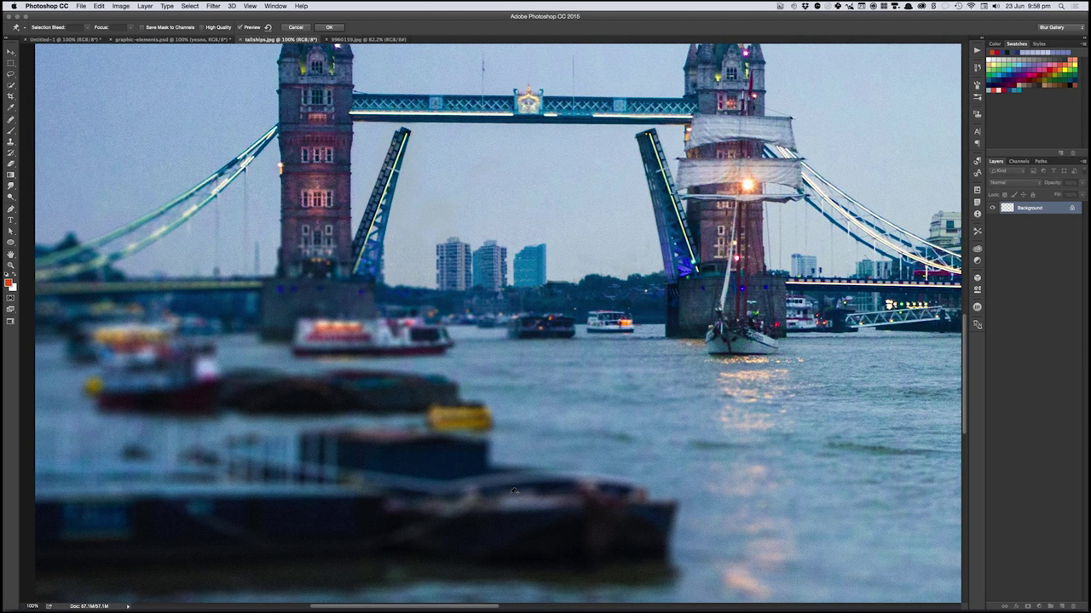
{"action": "key", "text": "Escape"}
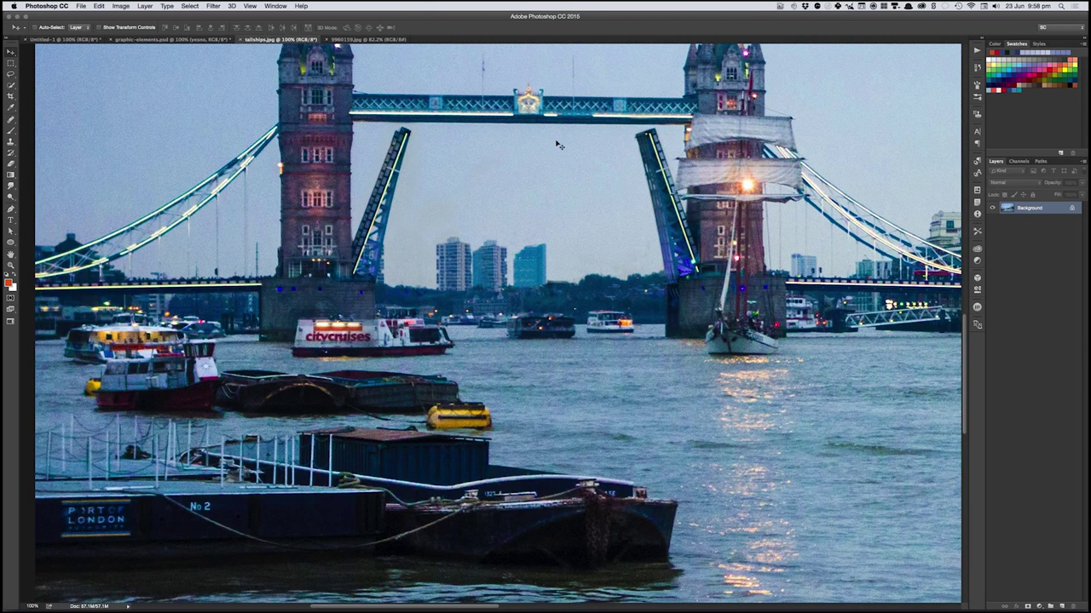
{"action": "left_click", "coordinate": [356, 40]}
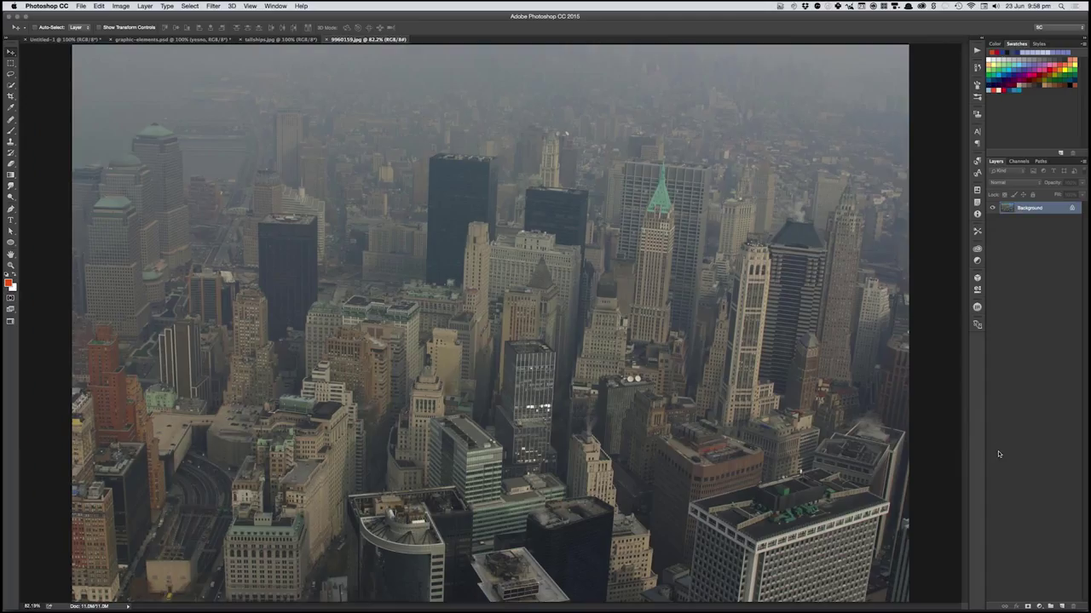
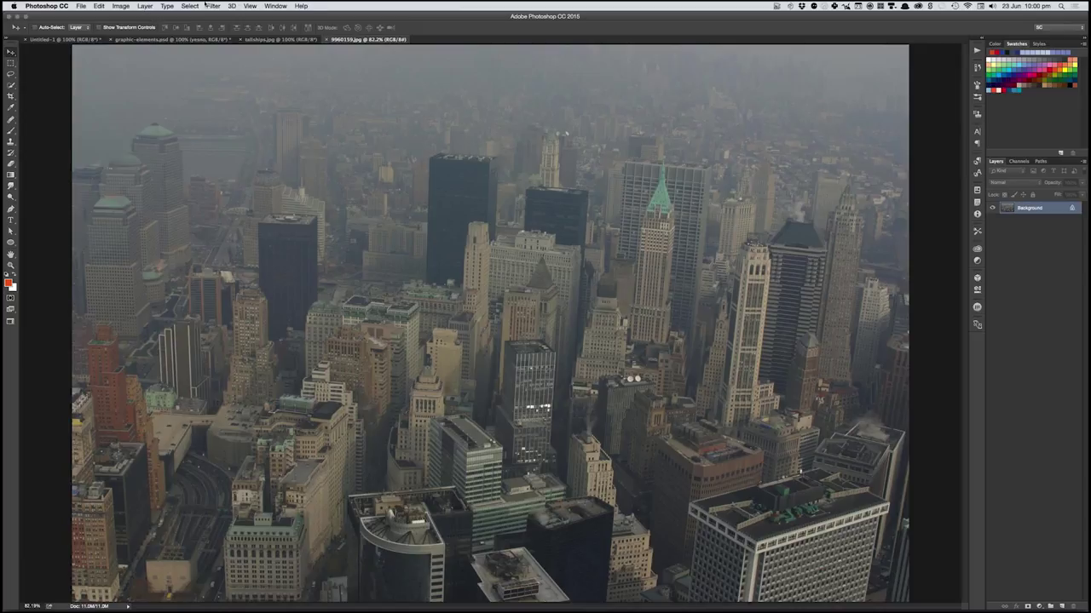
- Launch the Camera Raw Filter on the hazy skyline photo 9960159.jpg
{"action": "left_click", "coordinate": [212, 6]}
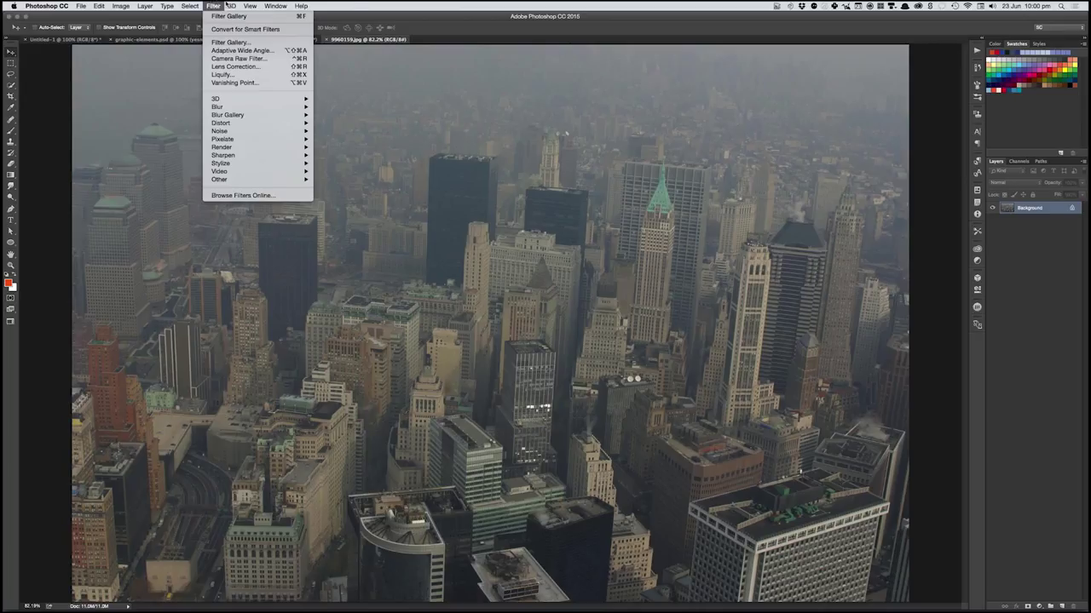
{"action": "mouse_move", "coordinate": [230, 6]}
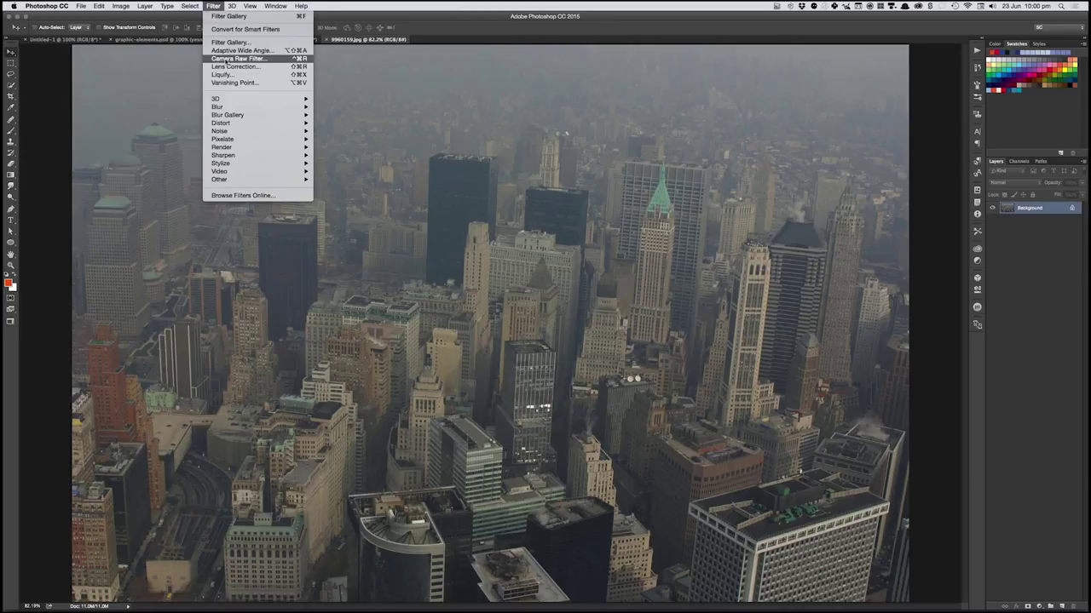
{"action": "left_click", "coordinate": [230, 59]}
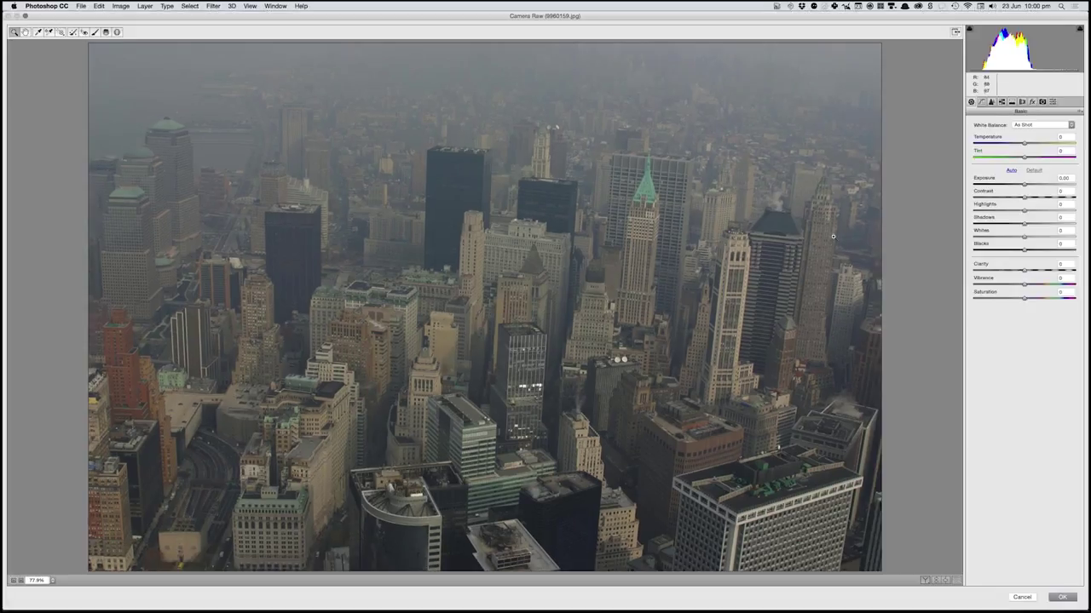
- In the Effects panel, set the Dehaze amount to +100 to clear the haze
{"action": "left_click", "coordinate": [1032, 102]}
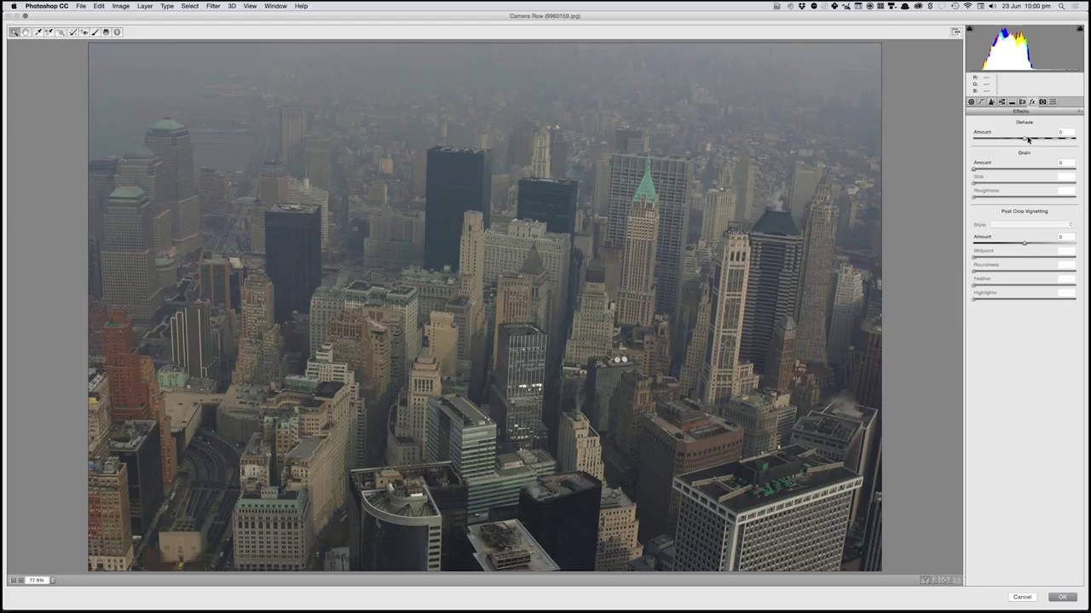
{"action": "left_click_drag", "start_coordinate": [1028, 140], "coordinate": [1075, 139]}
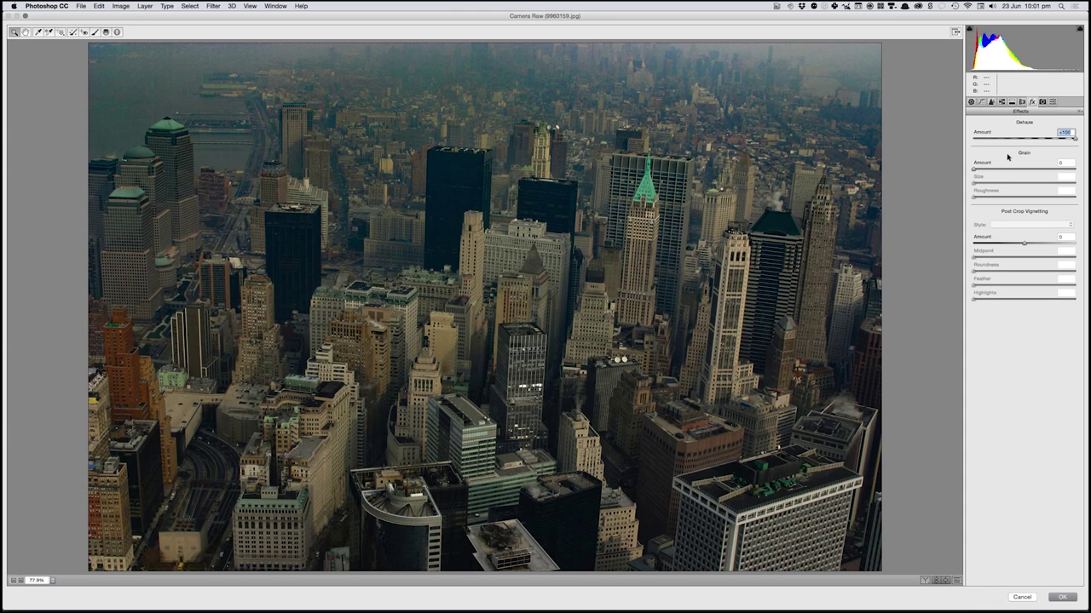
{"action": "type", "text": "0"}
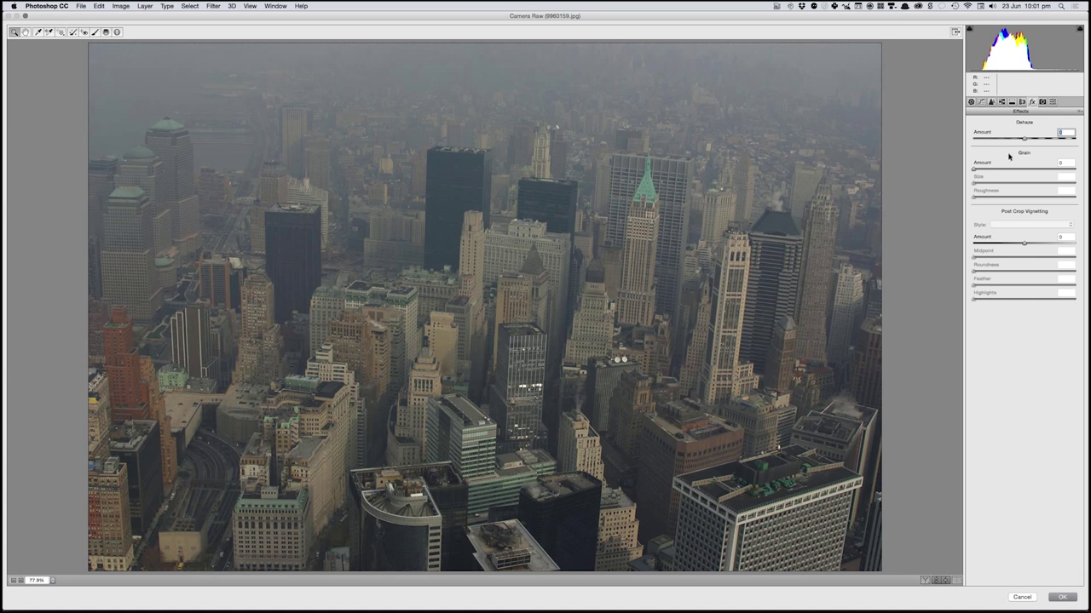
{"action": "key", "text": "super+z"}
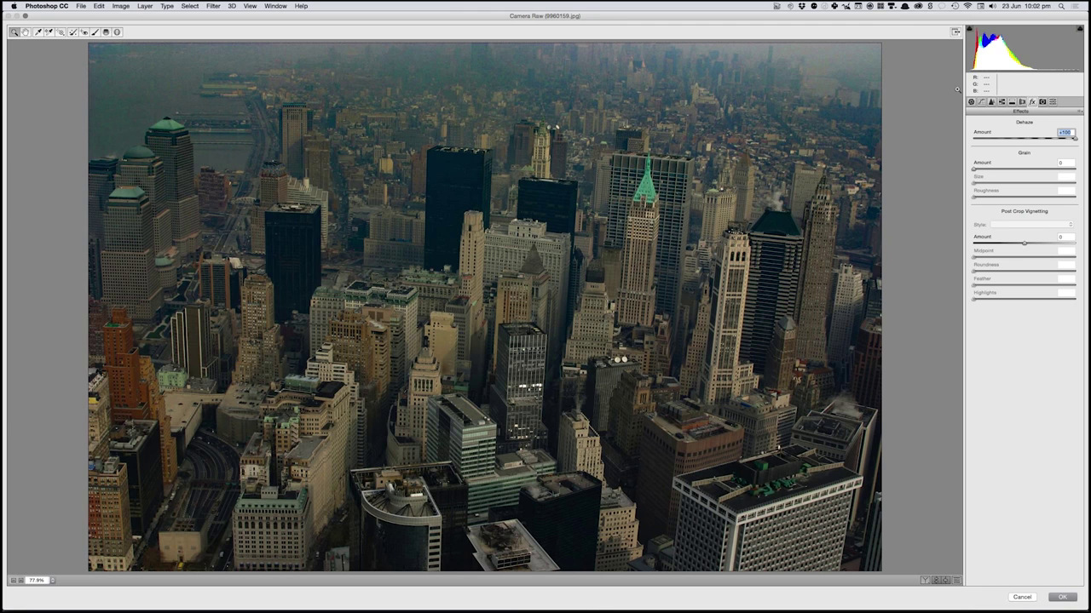
- Brighten the Basic Exposure slightly and raise colour Noise Reduction to about +57
{"action": "left_click", "coordinate": [971, 102]}
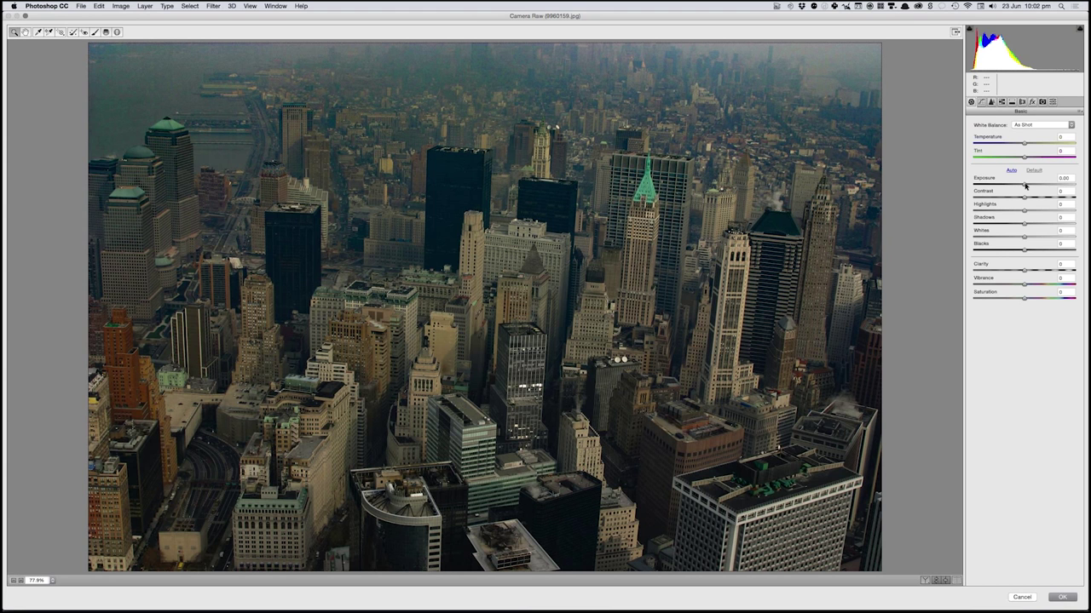
{"action": "left_click_drag", "start_coordinate": [1025, 186], "coordinate": [1034, 186]}
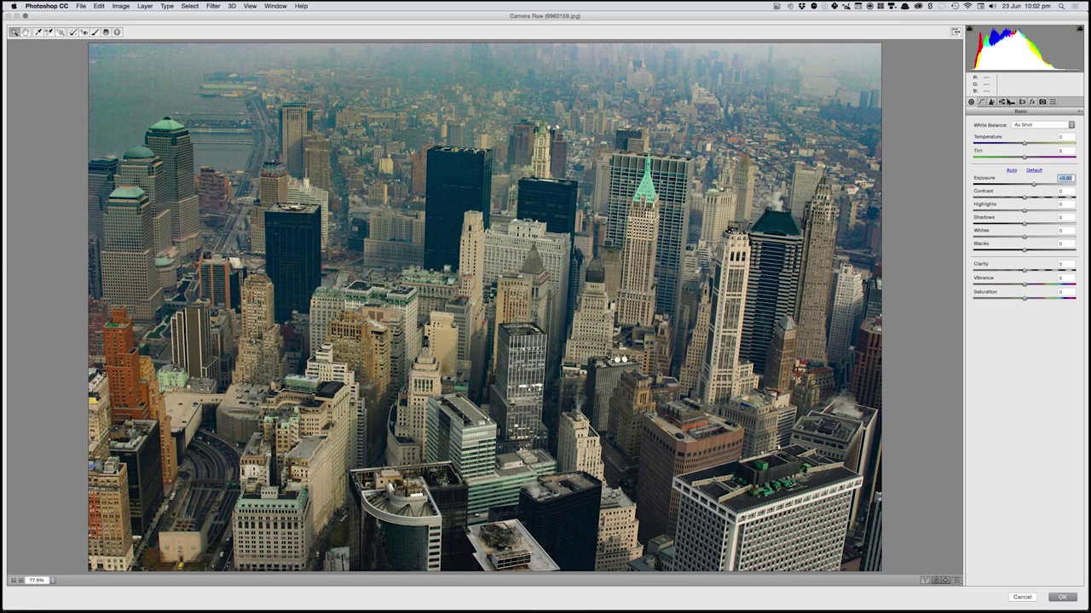
{"action": "left_click", "coordinate": [991, 101]}
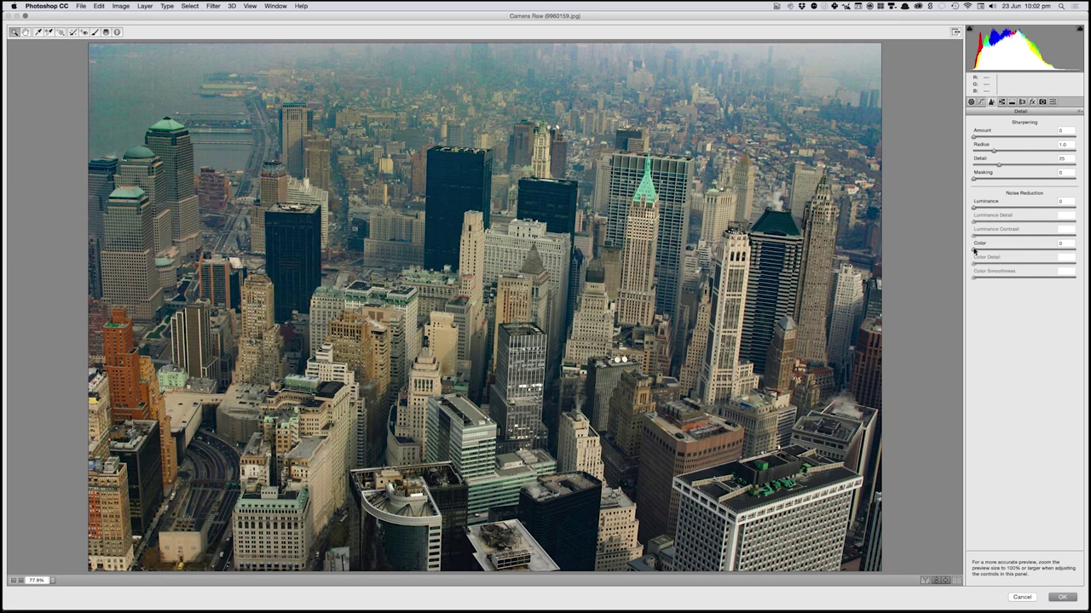
{"action": "left_click_drag", "start_coordinate": [983, 248], "coordinate": [1031, 248]}
- Drag a graduated filter down from the sky with Exposure −0.05, Shadows −34 and Whites +16
{"action": "left_click", "coordinate": [106, 32]}
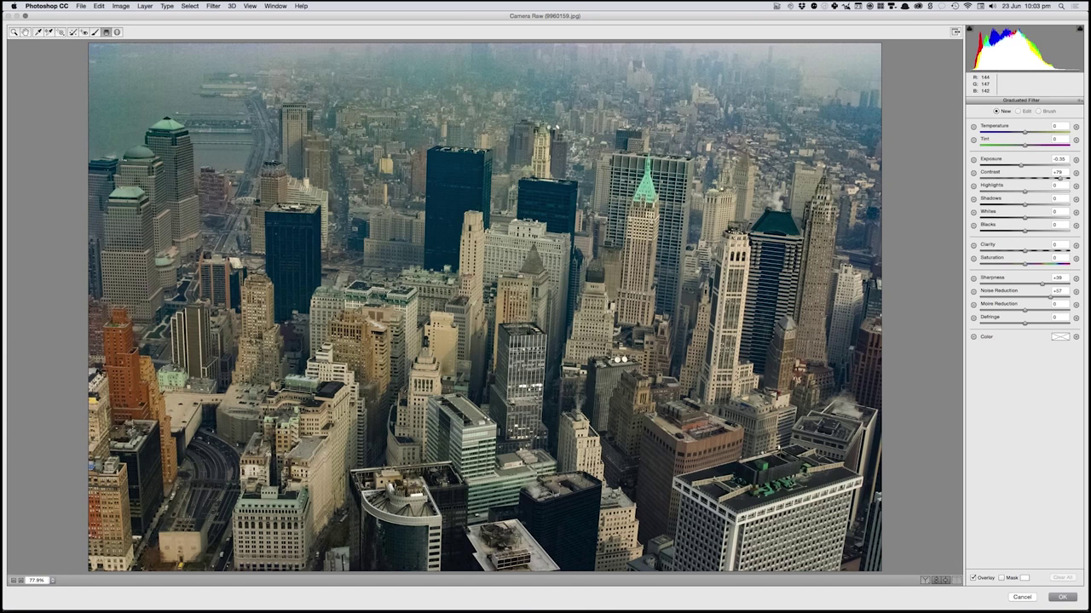
{"action": "left_click_drag", "start_coordinate": [573, 146], "coordinate": [566, 290]}
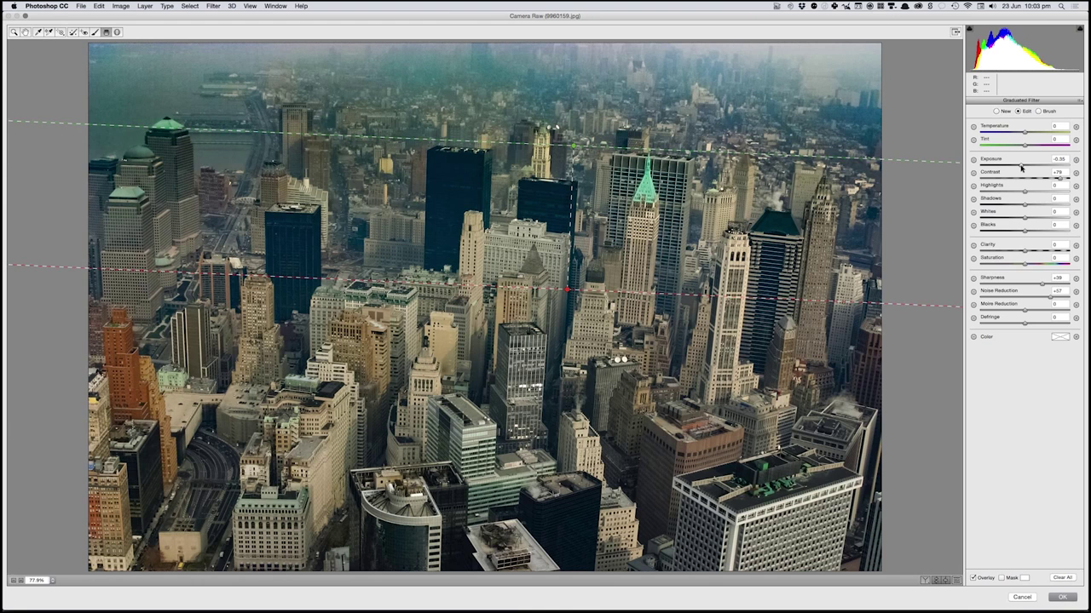
{"action": "left_click_drag", "start_coordinate": [1021, 167], "coordinate": [1022, 167]}
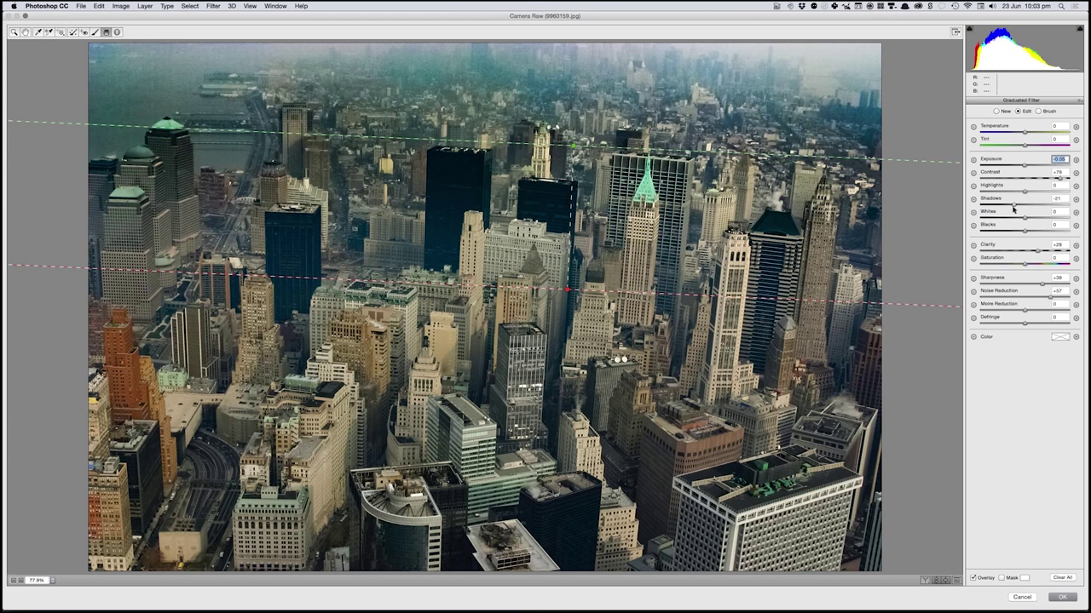
{"action": "left_click_drag", "start_coordinate": [1012, 209], "coordinate": [1009, 210]}
{"action": "left_click", "coordinate": [1009, 210]}
{"action": "left_click_drag", "start_coordinate": [1025, 217], "coordinate": [1032, 219]}
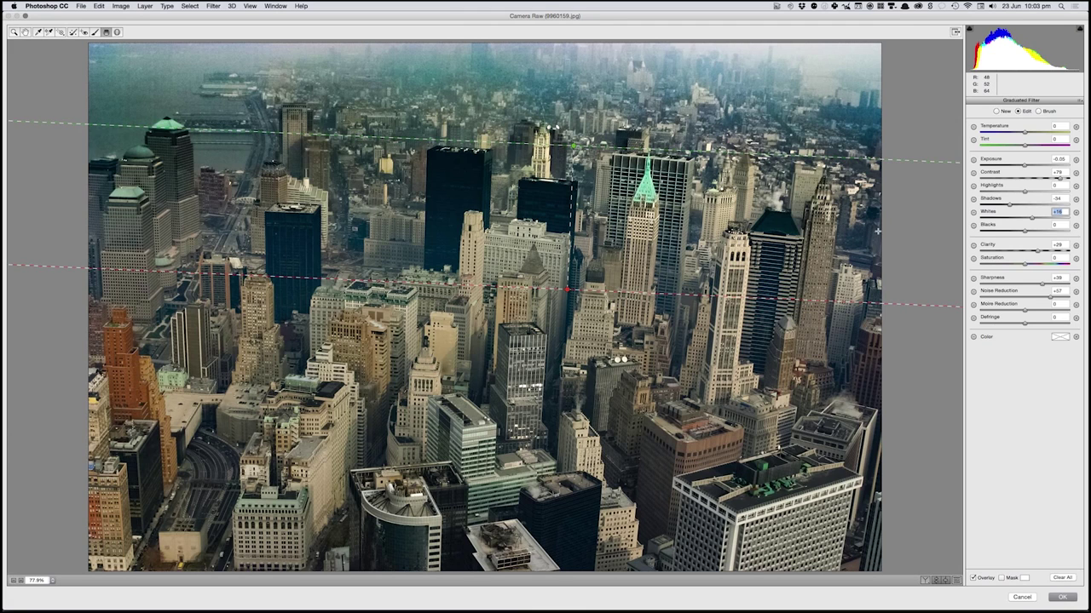
- Brush extra areas into the graduated adjustment and set Noise Reduction +75 and Clarity +54
{"action": "left_click", "coordinate": [1038, 112]}
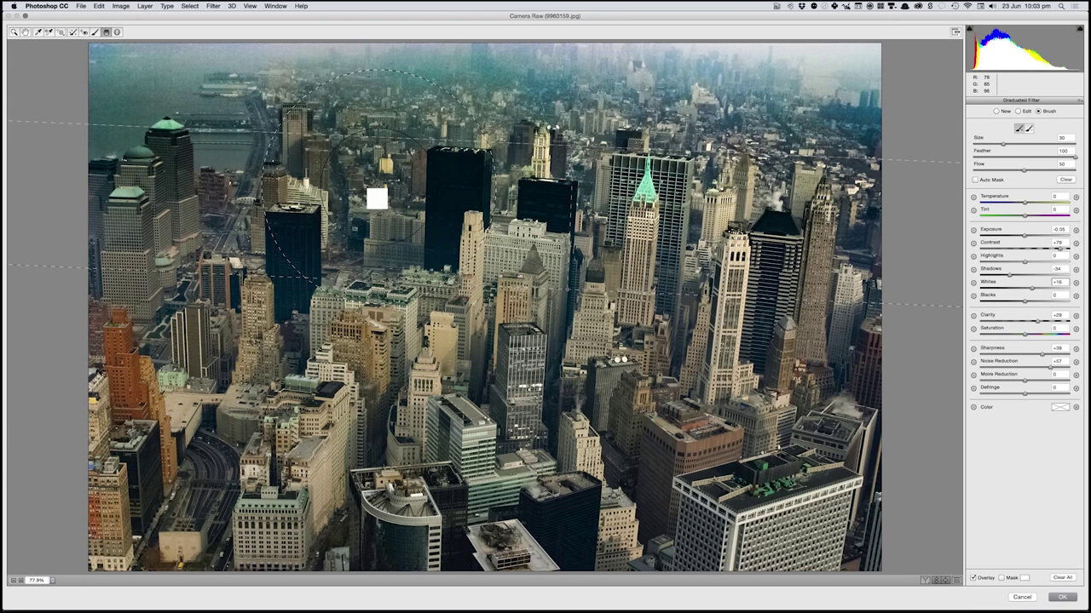
{"action": "left_click", "coordinate": [375, 212]}
{"action": "left_click_drag", "start_coordinate": [1049, 369], "coordinate": [1058, 370]}
{"action": "key", "text": "BackSpace"}
{"action": "left_click_drag", "start_coordinate": [1040, 322], "coordinate": [1046, 322]}
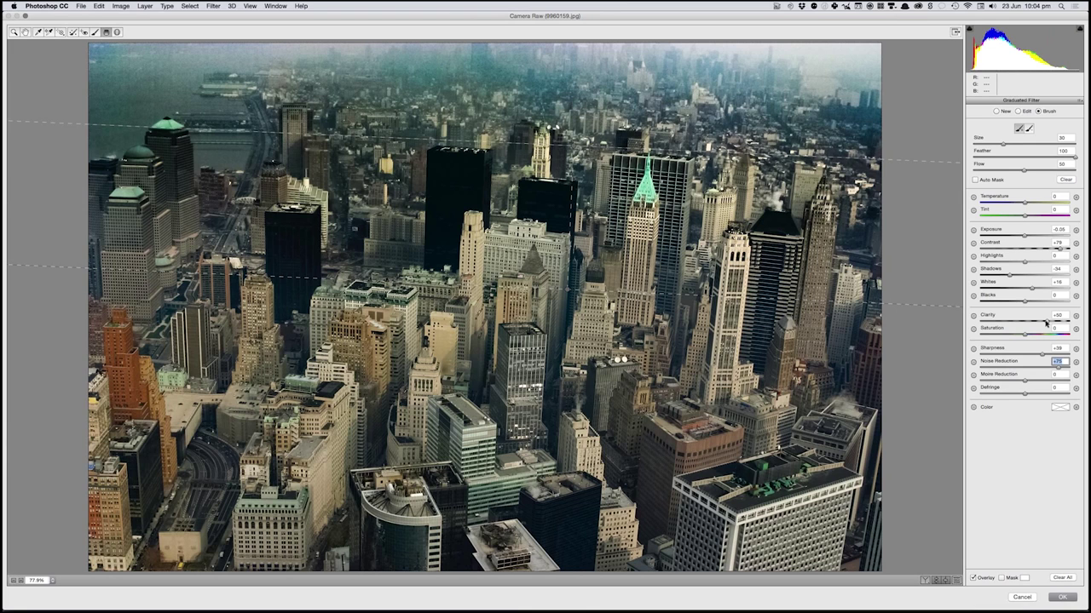
{"action": "left_click_drag", "start_coordinate": [1046, 322], "coordinate": [1049, 322]}
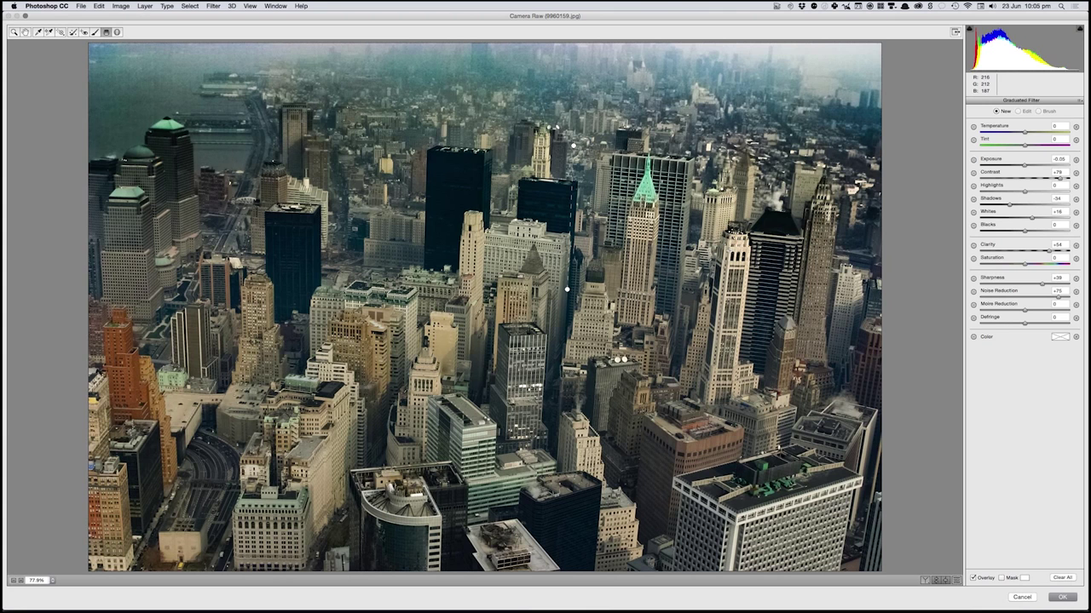
- Compare the graded skyline against the original, then commit the Camera Raw grading
{"action": "key", "text": "Delete"}
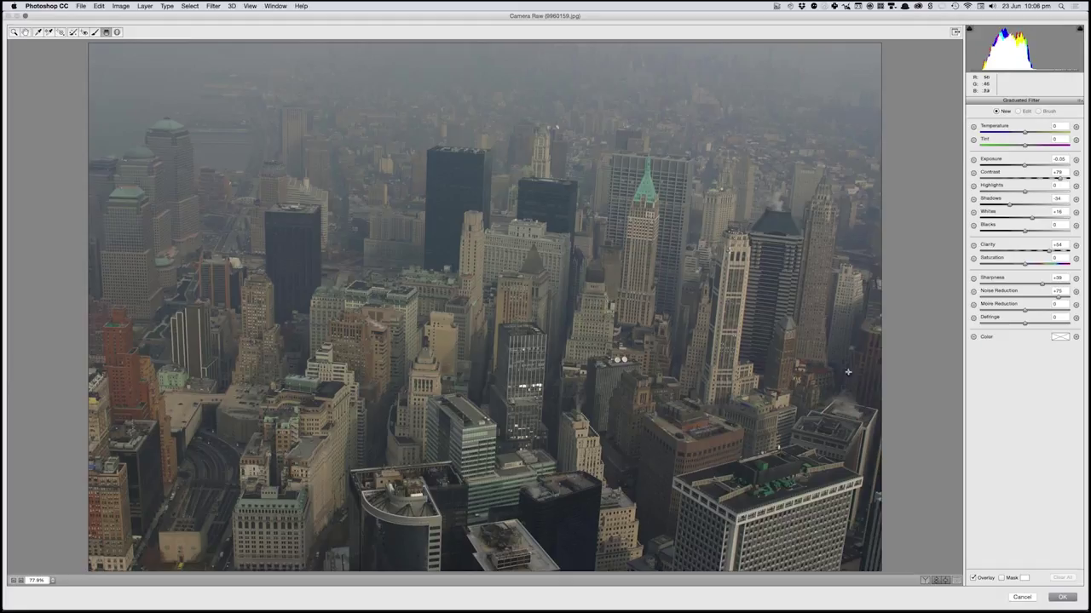
{"action": "left_click", "coordinate": [1061, 597]}
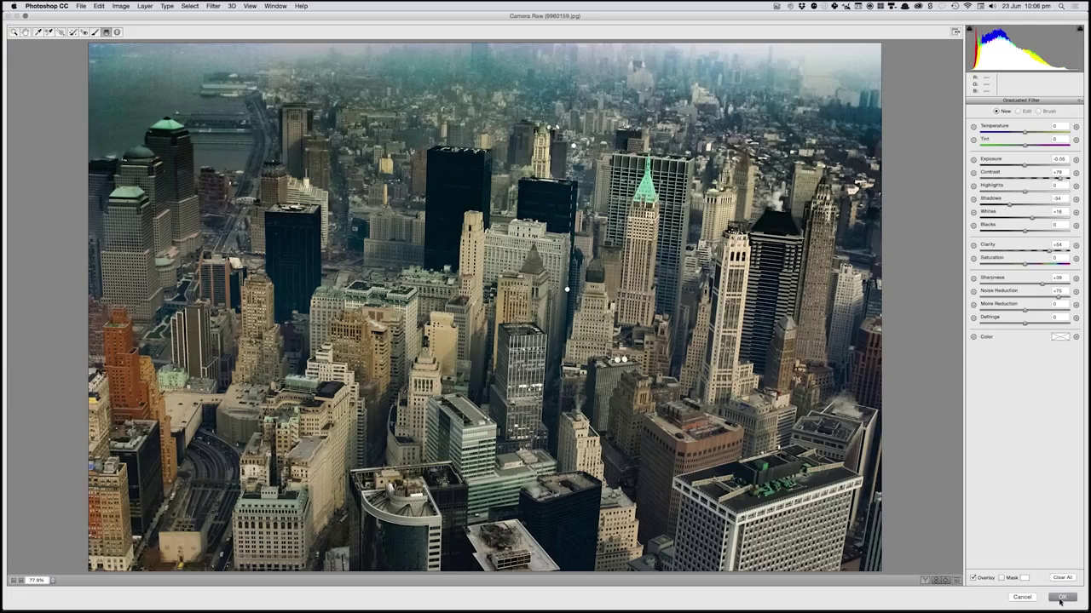
{"action": "left_click", "coordinate": [1062, 598]}
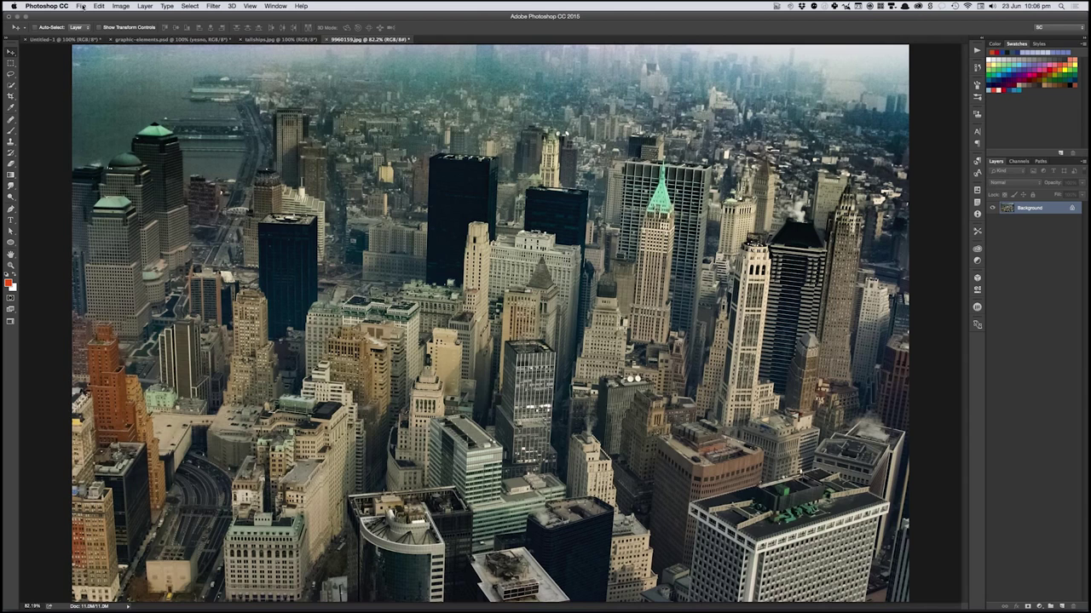
- Bring up the File menu containing Search Adobe Stock
{"action": "left_click", "coordinate": [82, 6]}
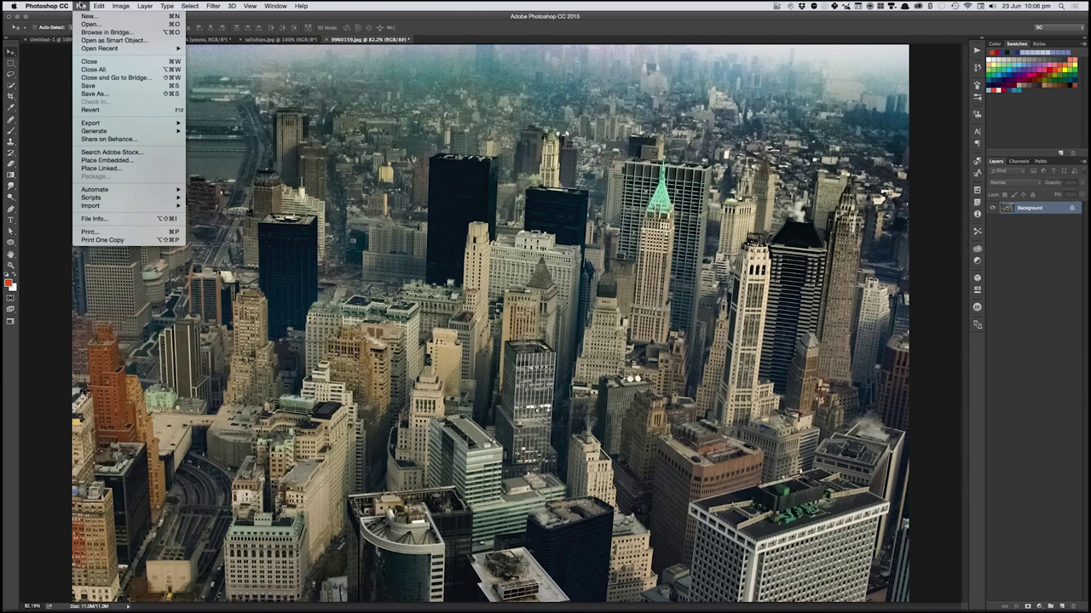
- Start Search Adobe Stock, move the browser window right, and search for 'lightbulb'
{"action": "left_click", "coordinate": [141, 154]}
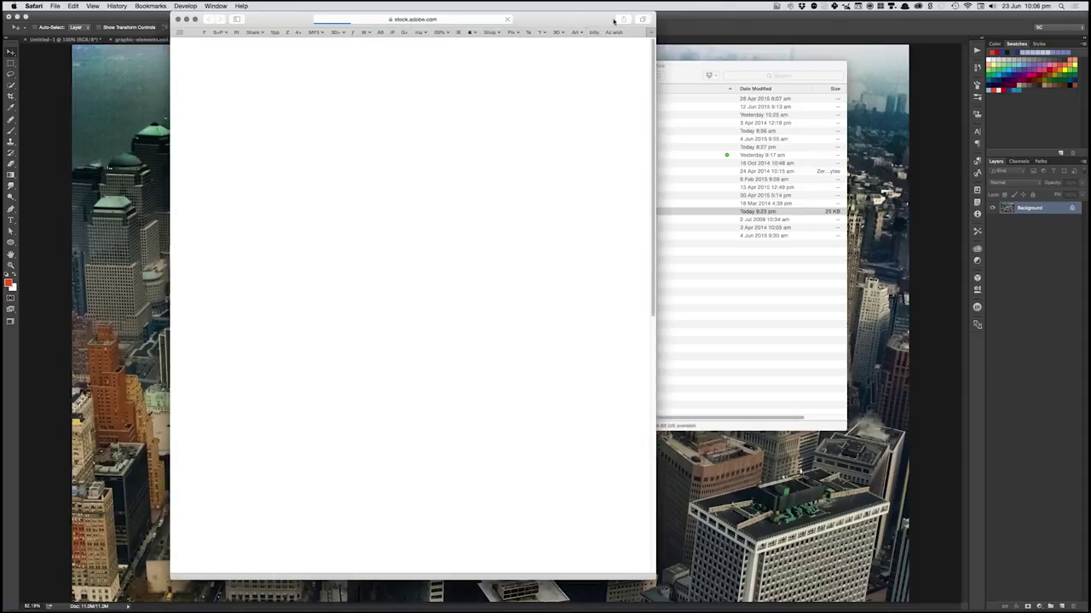
{"action": "left_click_drag", "start_coordinate": [614, 21], "coordinate": [689, 9]}
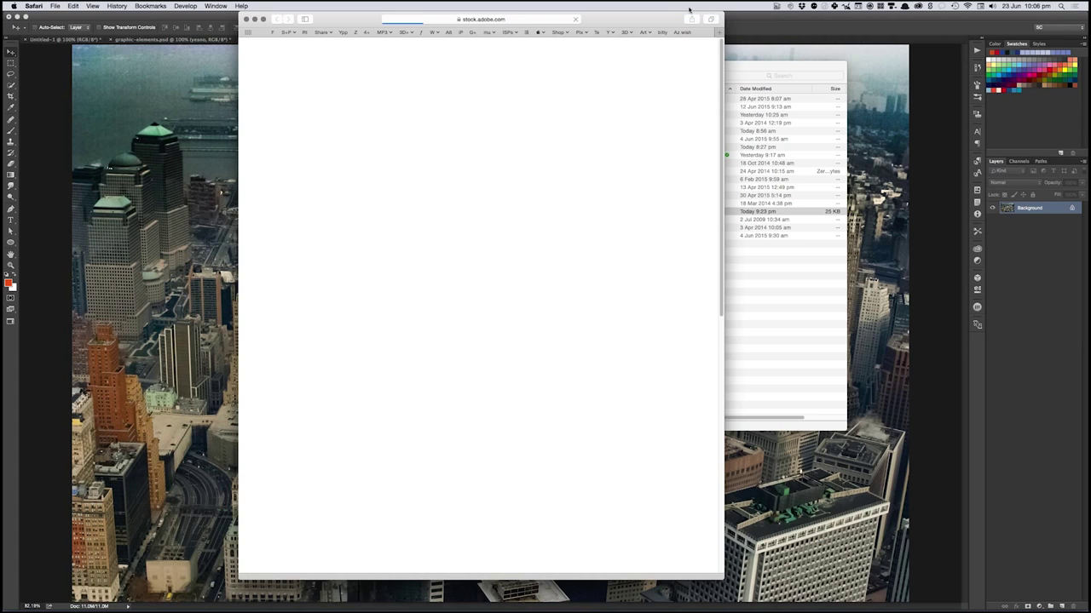
{"action": "left_click_drag", "start_coordinate": [690, 10], "coordinate": [745, 5]}
{"action": "type", "text": "lightbulb"}
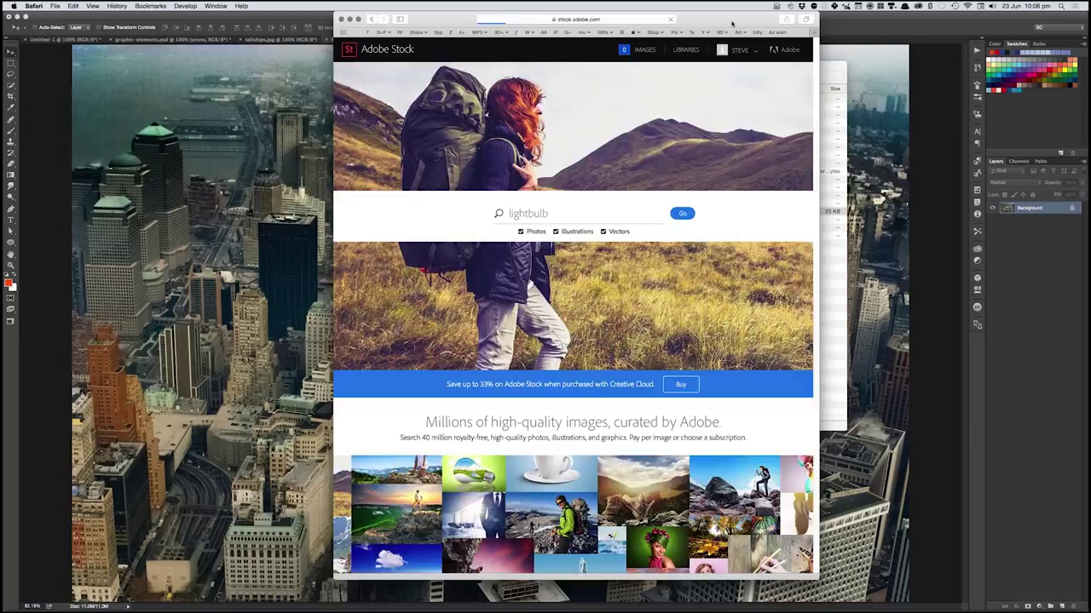
{"action": "key", "text": "Return"}
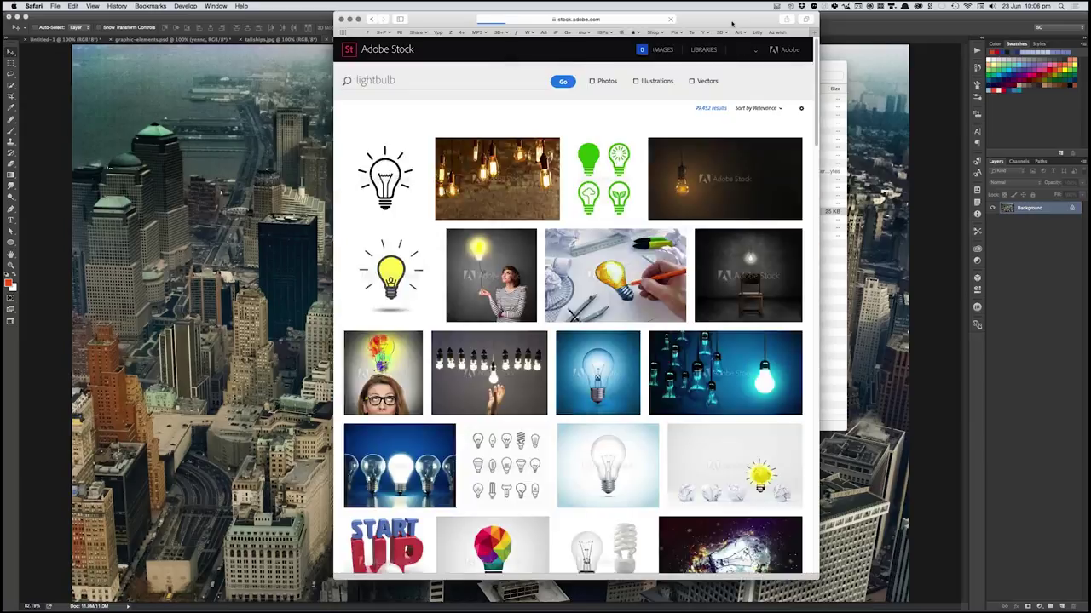
- Save the clear lightbulb image's preview to the Miscellany library and open it in Photoshop's Libraries
{"action": "left_click", "coordinate": [607, 465]}
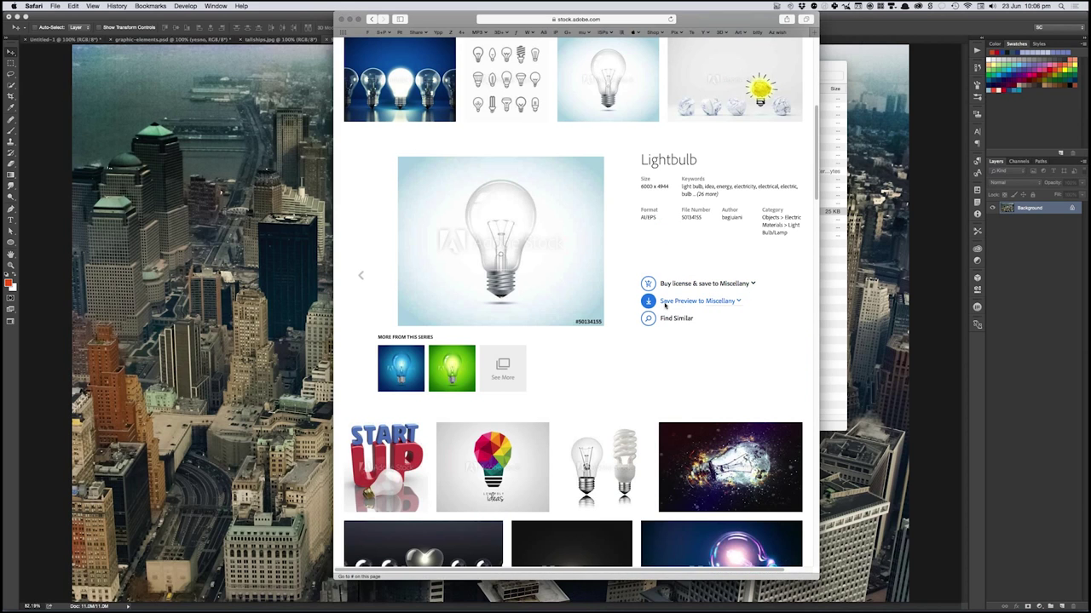
{"action": "left_click", "coordinate": [723, 303]}
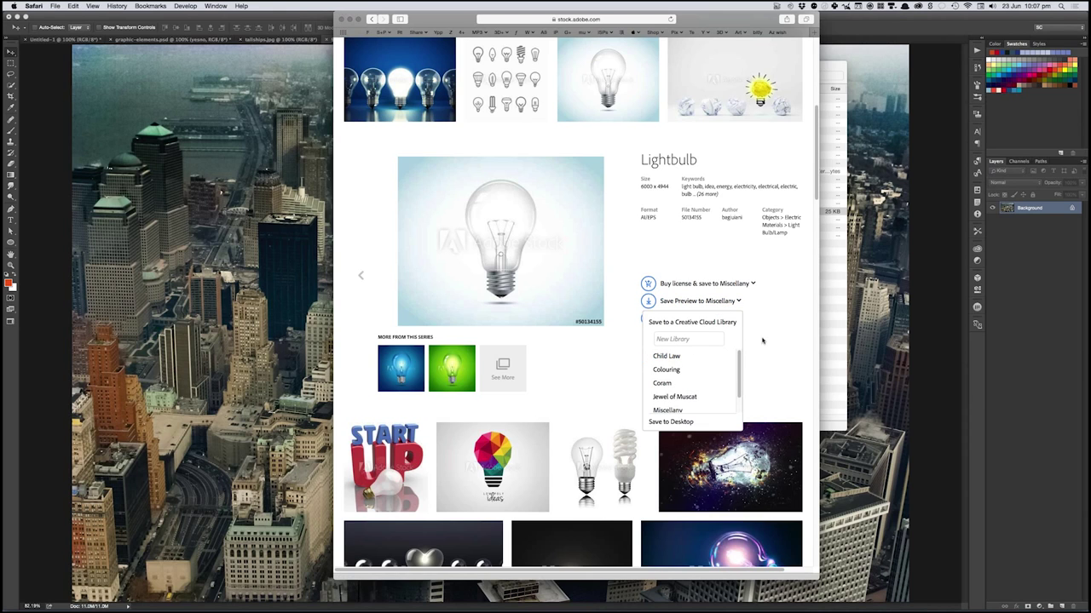
{"action": "left_click", "coordinate": [647, 300]}
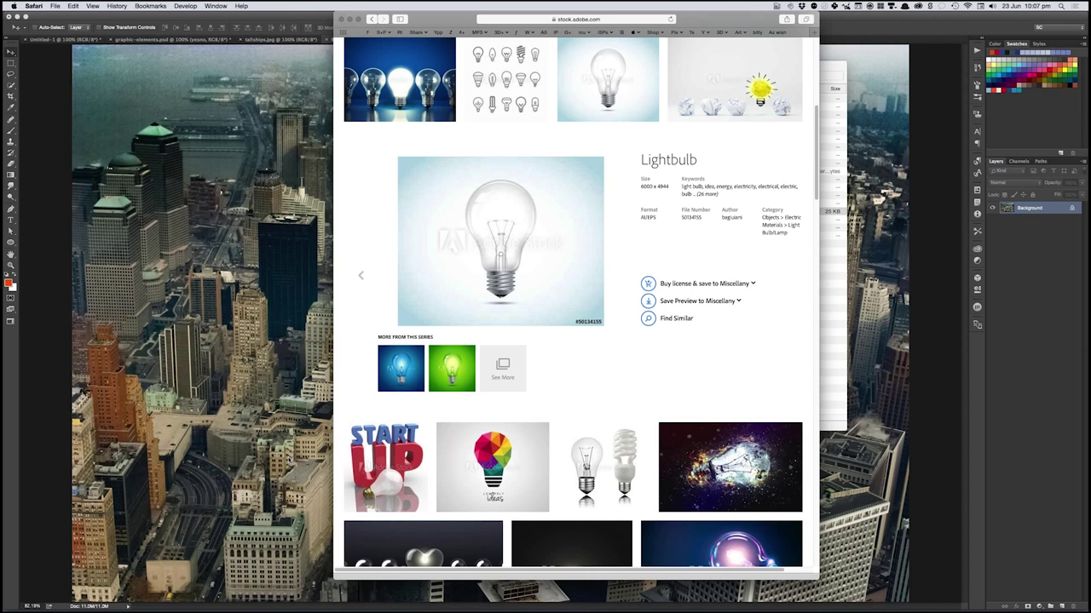
{"action": "key", "text": "super+Tab"}
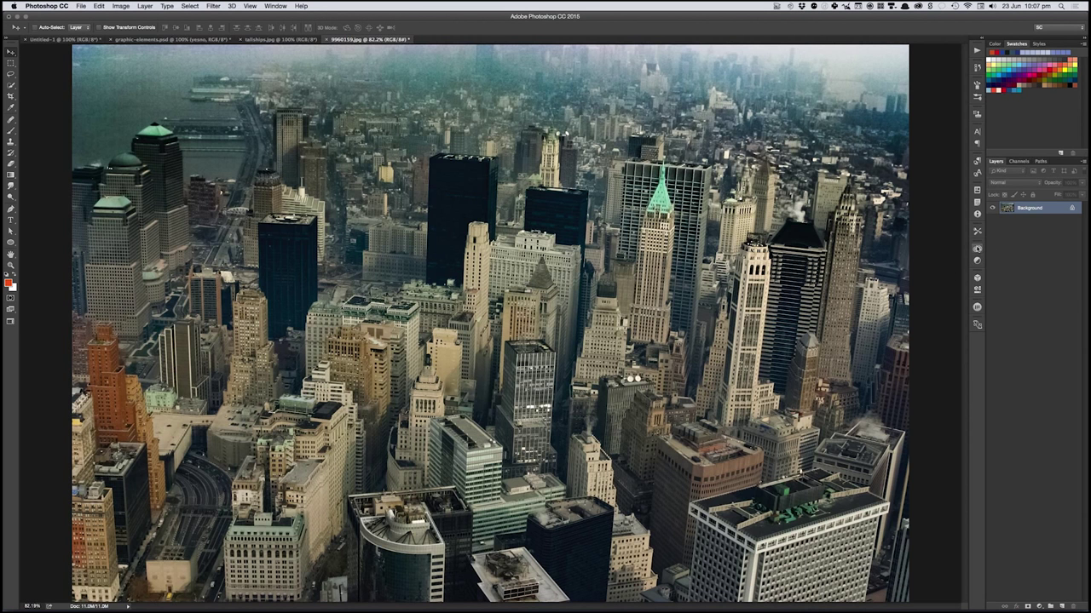
{"action": "left_click", "coordinate": [977, 251]}
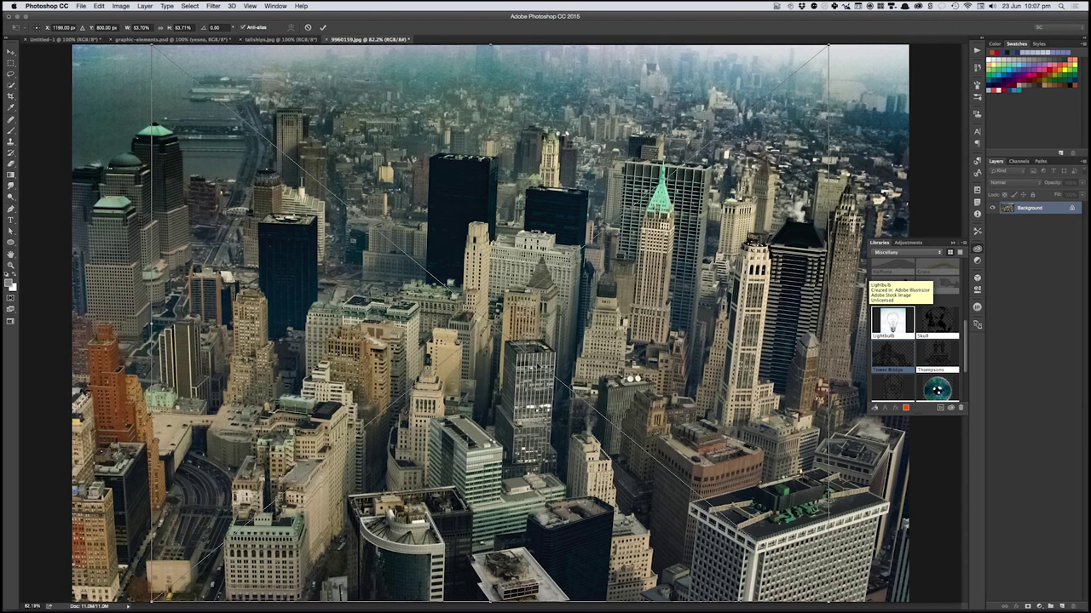
- Place the Lightbulb layer and mask out its background using a Quick Selection of the bulb
{"action": "key", "text": "Return"}
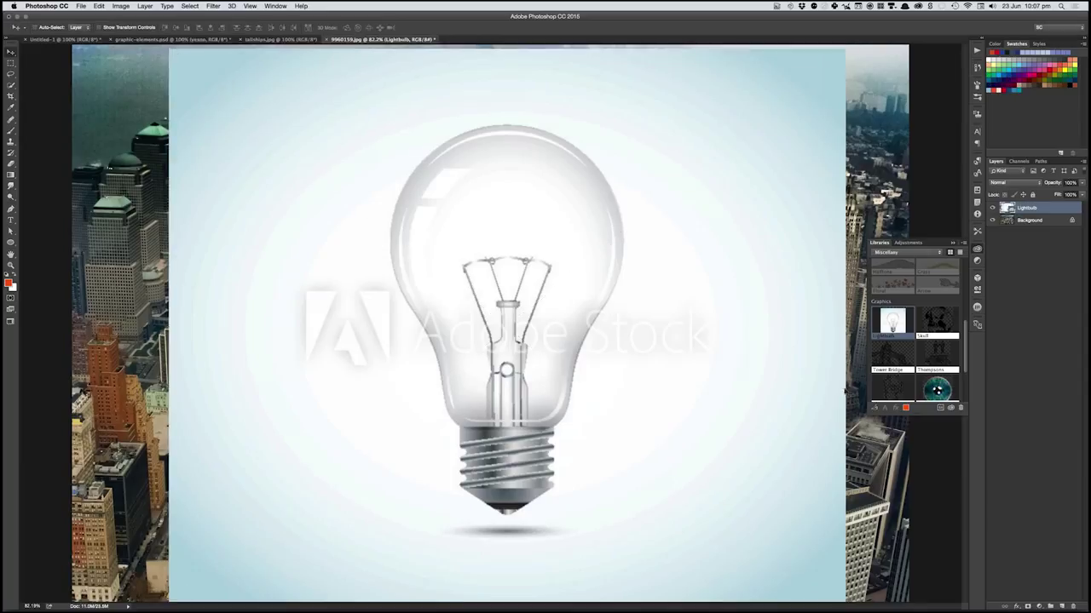
{"action": "key", "text": "w"}
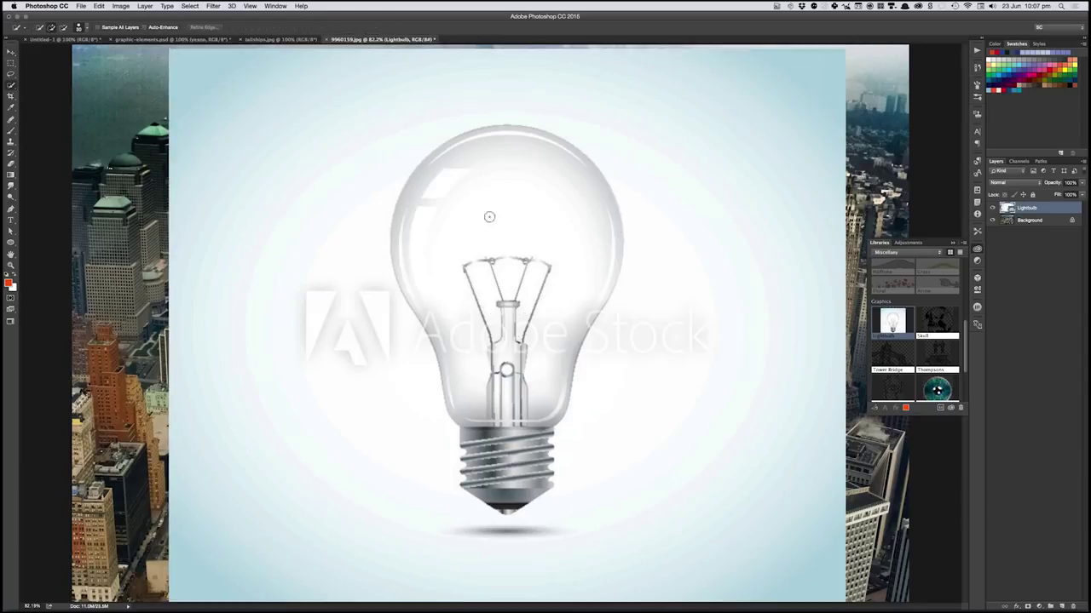
{"action": "mouse_move", "coordinate": [446, 157]}
{"action": "left_mouse_down"}
{"action": "mouse_move", "coordinate": [489, 226]}
{"action": "mouse_move", "coordinate": [515, 389]}
{"action": "mouse_move", "coordinate": [510, 514]}
{"action": "left_mouse_up"}
{"action": "key", "text": "super+shift+i"}
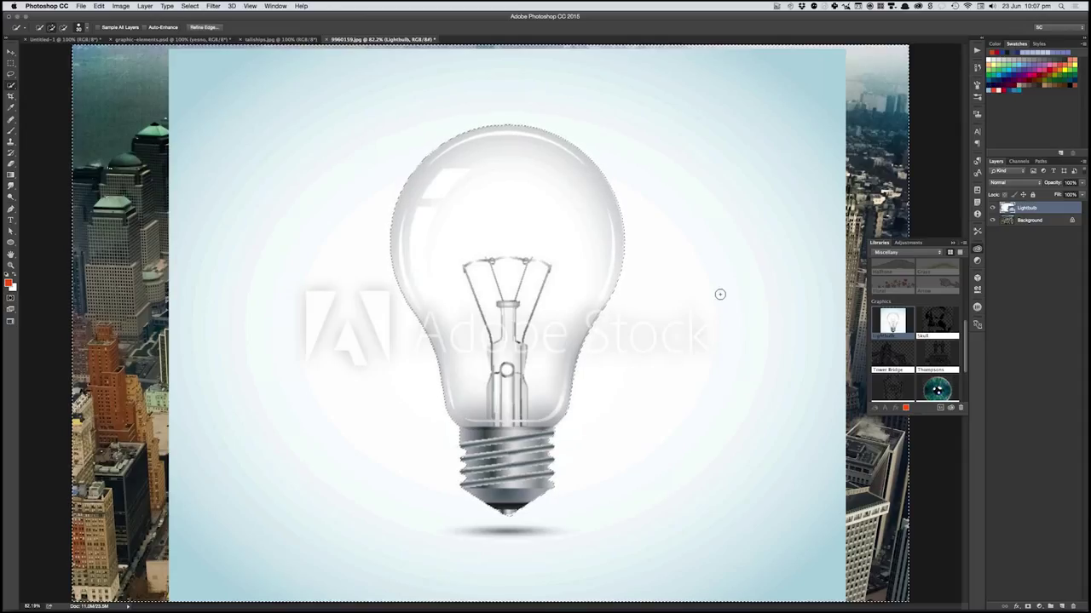
{"action": "left_click", "coordinate": [147, 7]}
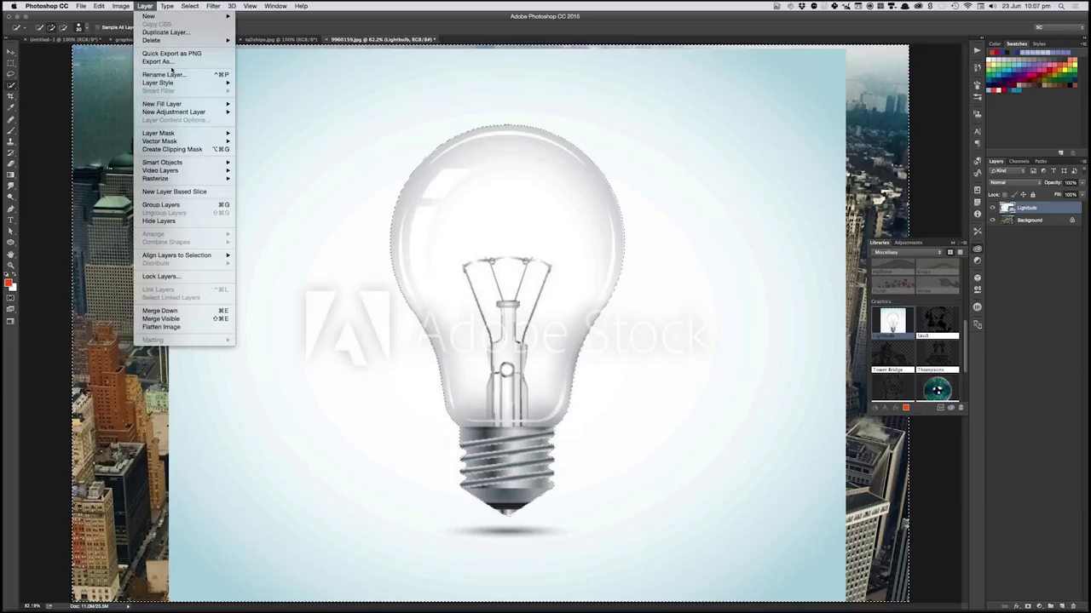
{"action": "mouse_move", "coordinate": [213, 133]}
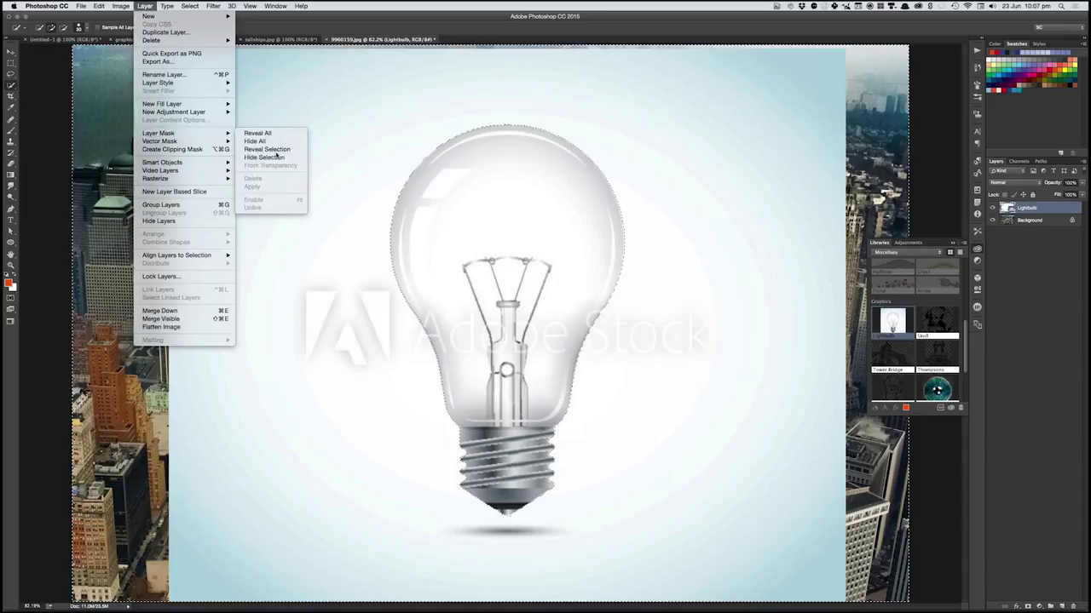
{"action": "left_click", "coordinate": [277, 155]}
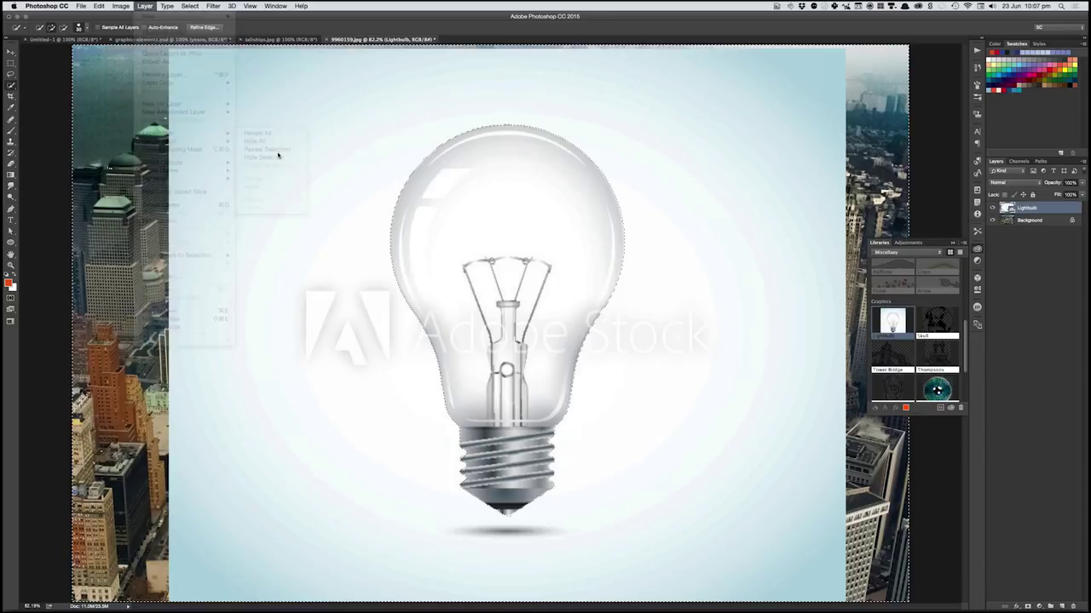
- Scale the bulb down to about 58% and tilt it slightly over the skyline
{"action": "key", "text": "ctrl+t"}
{"action": "left_click_drag", "start_coordinate": [845, 44], "coordinate": [716, 186]}
{"action": "left_click_drag", "start_coordinate": [610, 333], "coordinate": [599, 380]}
{"action": "key", "text": "Return"}
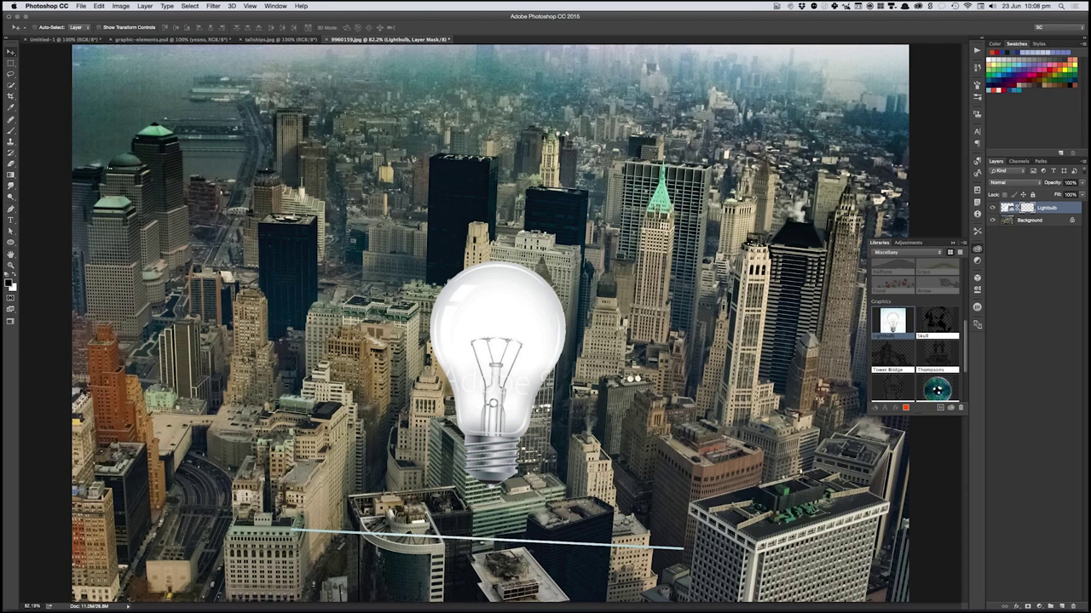
- Put the Lightbulb layer into Group 1 and give the group a Reveal All layer mask
{"action": "left_click", "coordinate": [1007, 208]}
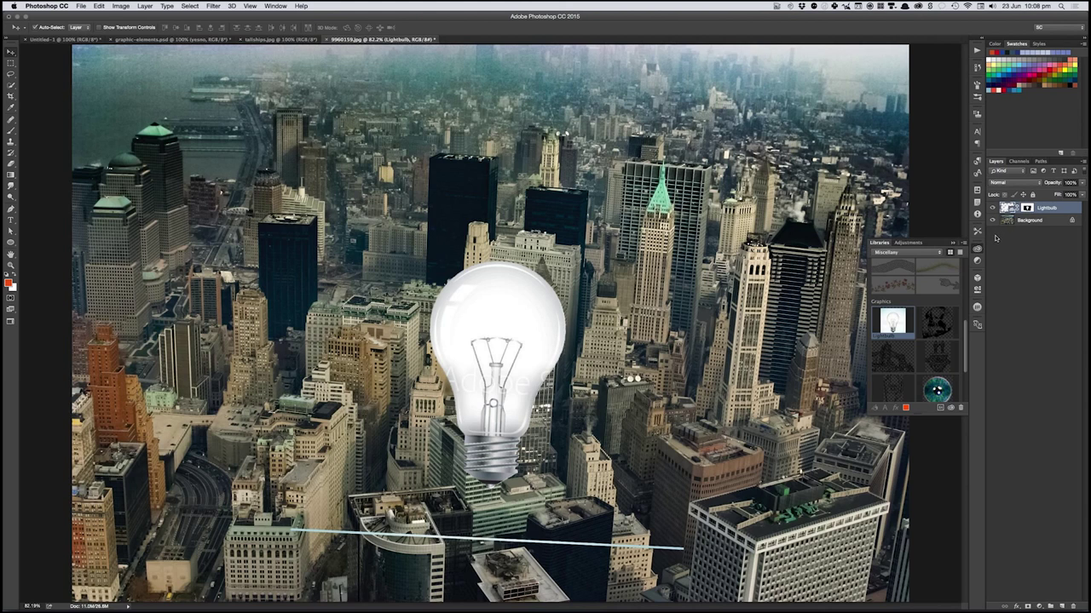
{"action": "key", "text": "super+g"}
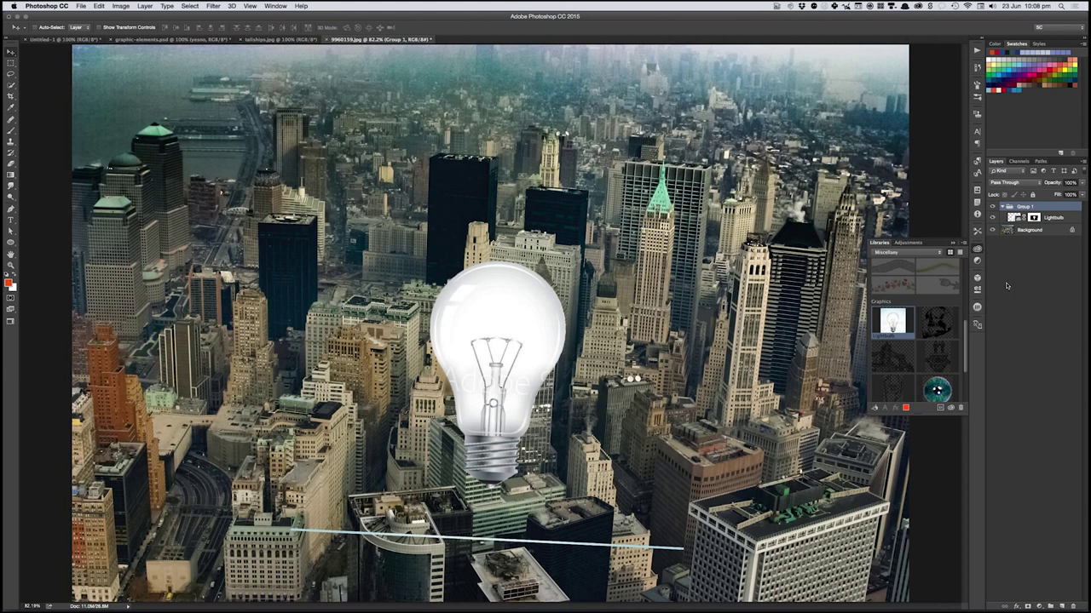
{"action": "left_click", "coordinate": [145, 6]}
{"action": "mouse_move", "coordinate": [204, 133]}
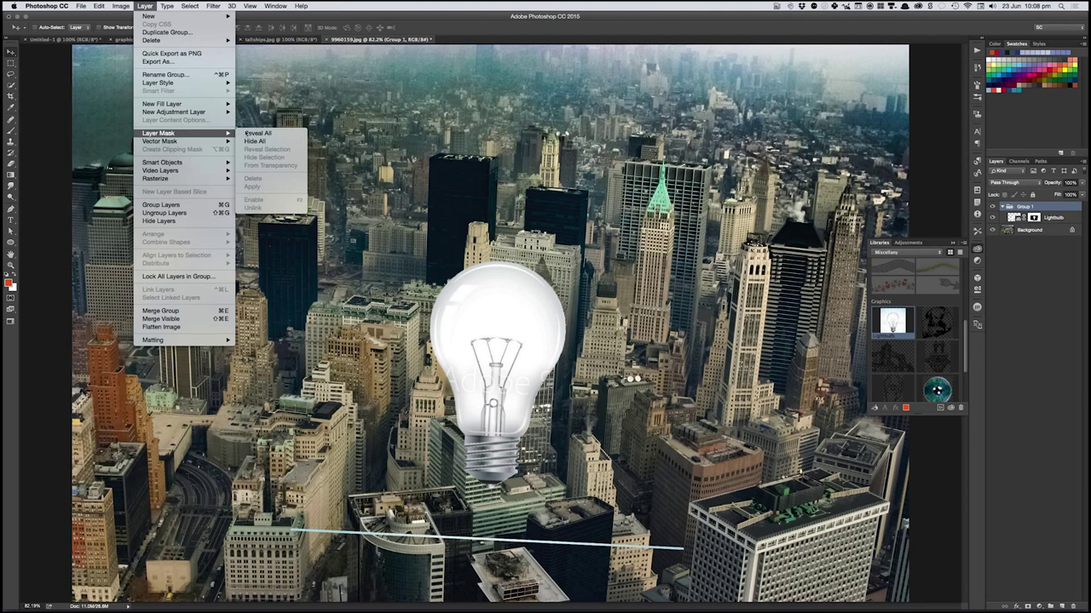
{"action": "left_click", "coordinate": [273, 135]}
- At 50% opacity, lasso the foreground buildings and mask them out, then restore full opacity
{"action": "key", "text": "l"}
{"action": "key", "text": "5"}
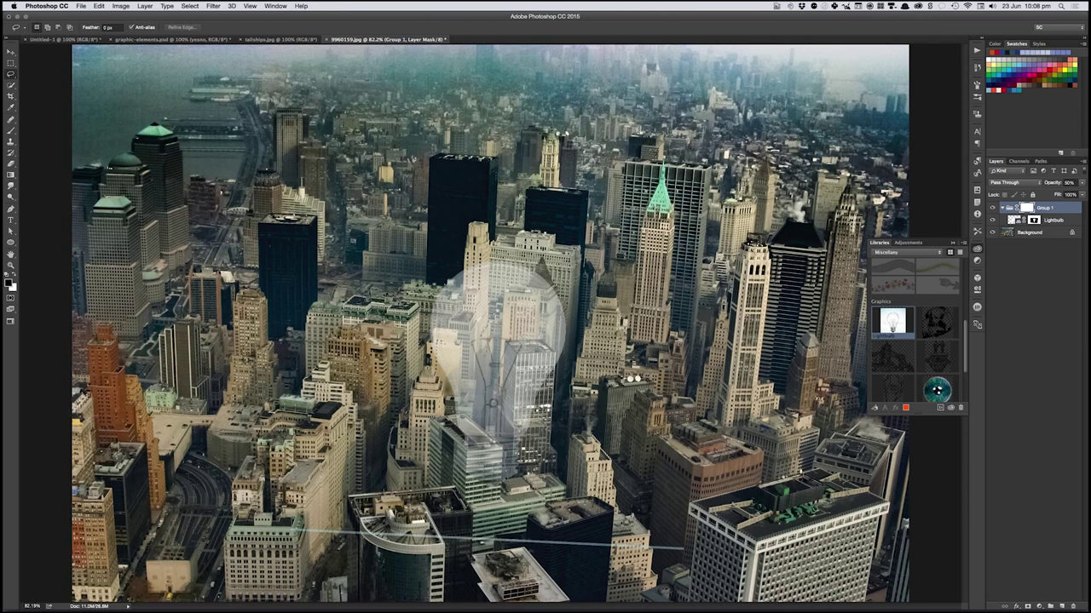
{"action": "mouse_move", "coordinate": [532, 478]}
{"action": "left_mouse_down"}
{"action": "mouse_move", "coordinate": [583, 474]}
{"action": "mouse_move", "coordinate": [731, 596]}
{"action": "left_mouse_up"}
{"action": "mouse_move", "coordinate": [196, 606]}
{"action": "left_mouse_down"}
{"action": "mouse_move", "coordinate": [175, 596]}
{"action": "mouse_move", "coordinate": [399, 429]}
{"action": "mouse_move", "coordinate": [501, 451]}
{"action": "mouse_move", "coordinate": [524, 473]}
{"action": "left_mouse_up"}
{"action": "key", "text": "v"}
{"action": "key", "text": "0"}
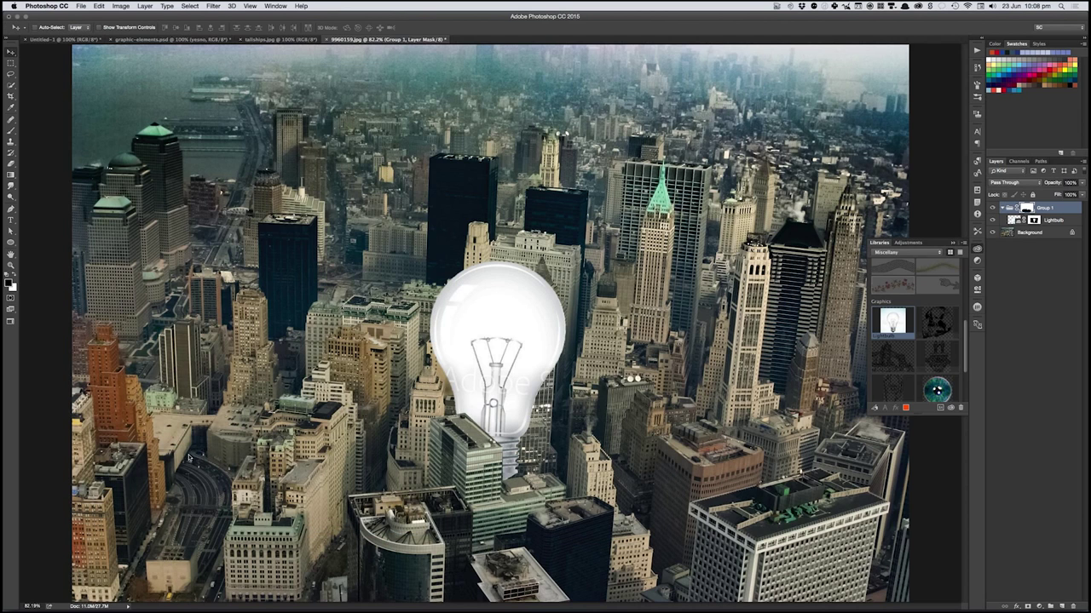
- On the Lightbulb mask, paint black over the glass with a size-187, 30% opacity brush
{"action": "left_click", "coordinate": [1034, 221]}
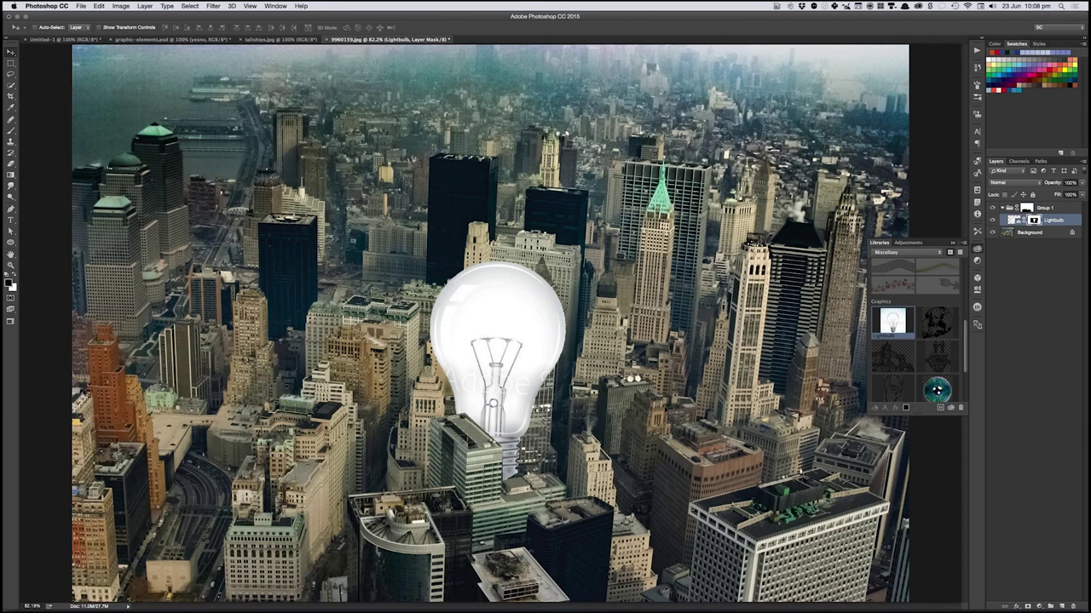
{"action": "key", "text": "o"}
{"action": "key", "text": "b"}
{"action": "mouse_move", "coordinate": [482, 312]}
{"action": "left_mouse_down"}
{"action": "mouse_move", "coordinate": [514, 317]}
{"action": "mouse_move", "coordinate": [491, 302]}
{"action": "mouse_move", "coordinate": [475, 320]}
{"action": "mouse_move", "coordinate": [523, 328]}
{"action": "mouse_move", "coordinate": [535, 344]}
{"action": "mouse_move", "coordinate": [454, 337]}
{"action": "mouse_move", "coordinate": [499, 396]}
{"action": "left_mouse_up"}
{"action": "key", "text": "3"}
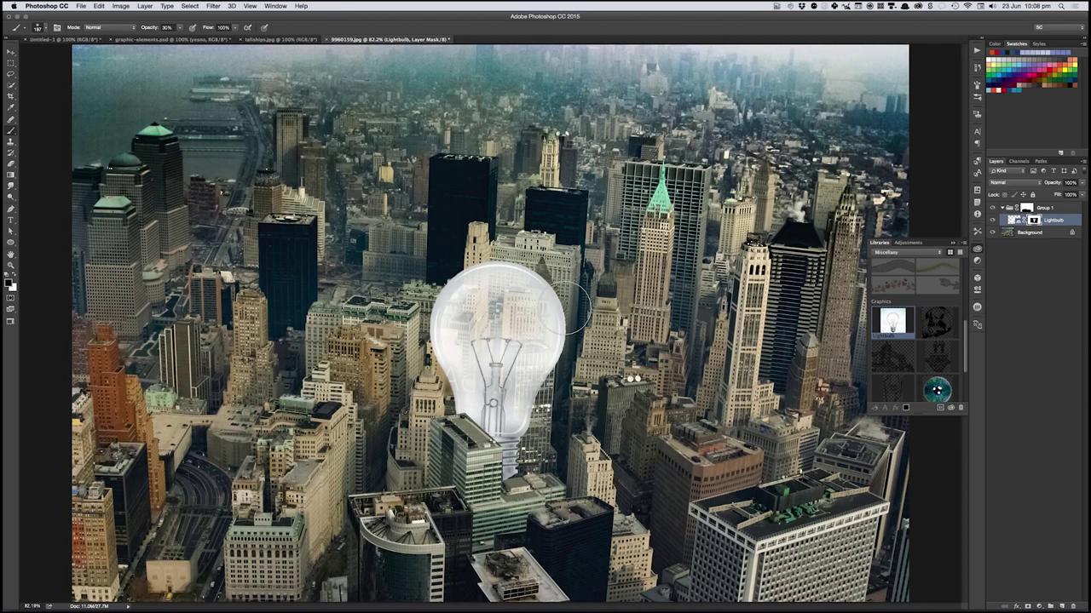
{"action": "mouse_move", "coordinate": [545, 311]}
{"action": "left_mouse_down"}
{"action": "mouse_move", "coordinate": [518, 320]}
{"action": "mouse_move", "coordinate": [530, 353]}
{"action": "mouse_move", "coordinate": [516, 407]}
{"action": "mouse_move", "coordinate": [483, 414]}
{"action": "mouse_move", "coordinate": [468, 396]}
{"action": "mouse_move", "coordinate": [466, 365]}
{"action": "left_mouse_up"}
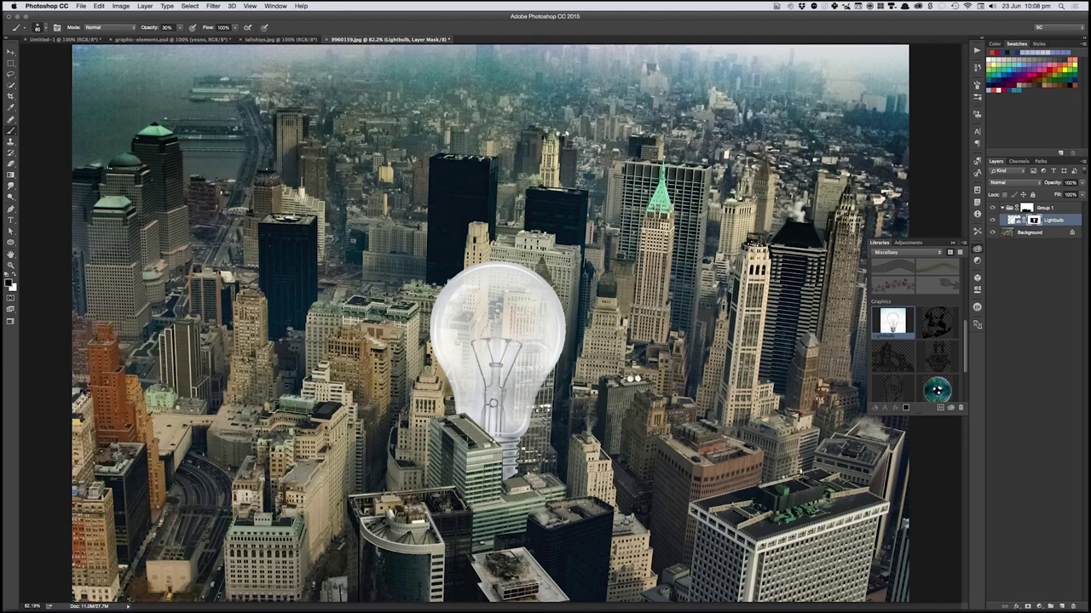
{"action": "key", "text": "v"}
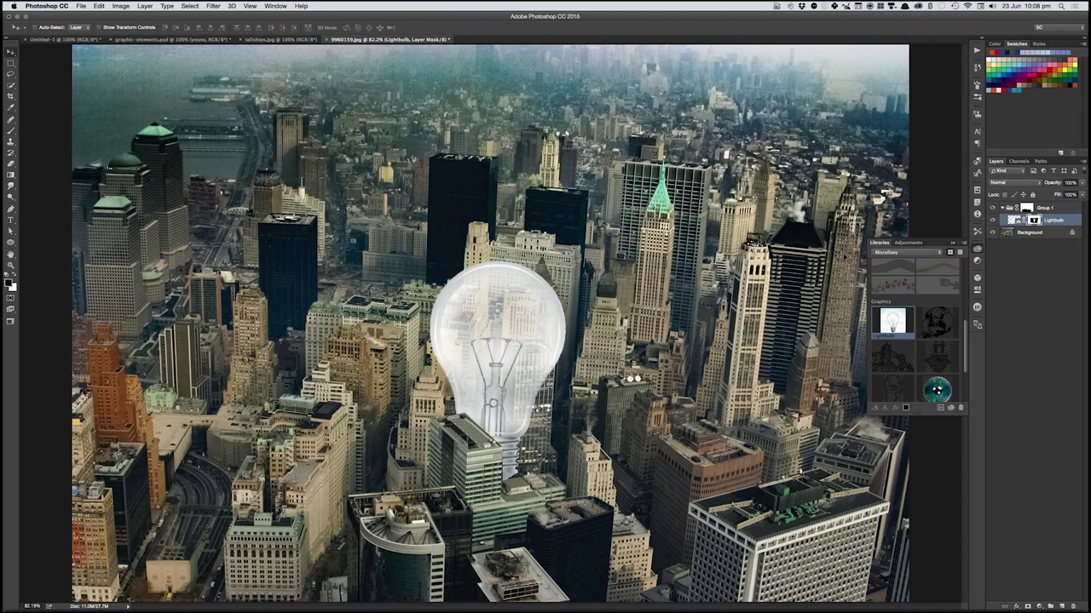
{"action": "left_click", "coordinate": [1018, 222]}
- Apply a Curves smart filter to the Lightbulb, pulling the RGB curve down to Input 163 / Output 83
{"action": "left_click", "coordinate": [122, 6]}
{"action": "mouse_move", "coordinate": [134, 32]}
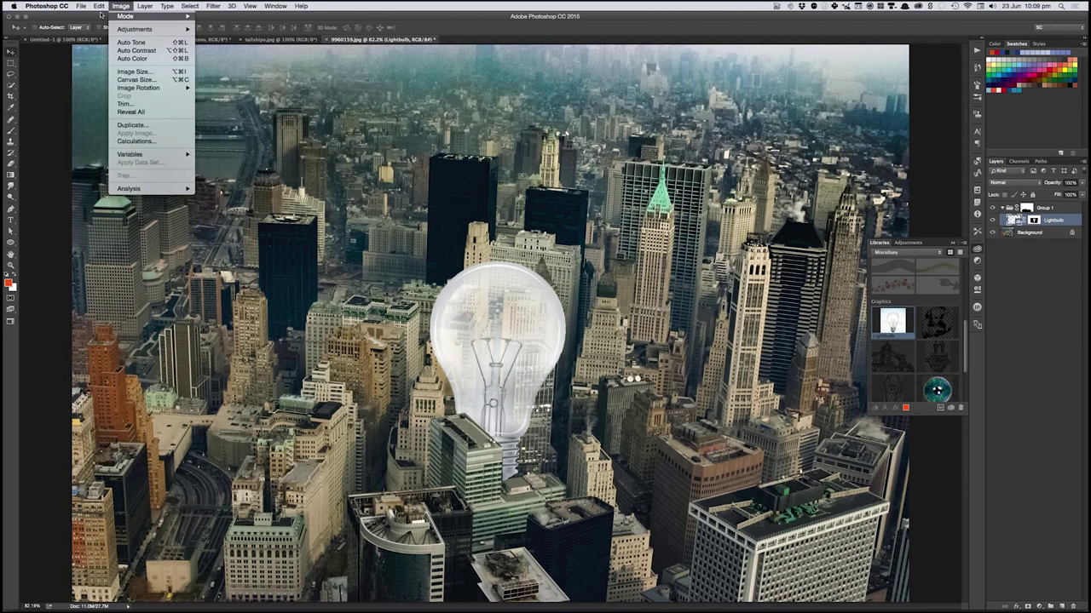
{"action": "mouse_move", "coordinate": [145, 6]}
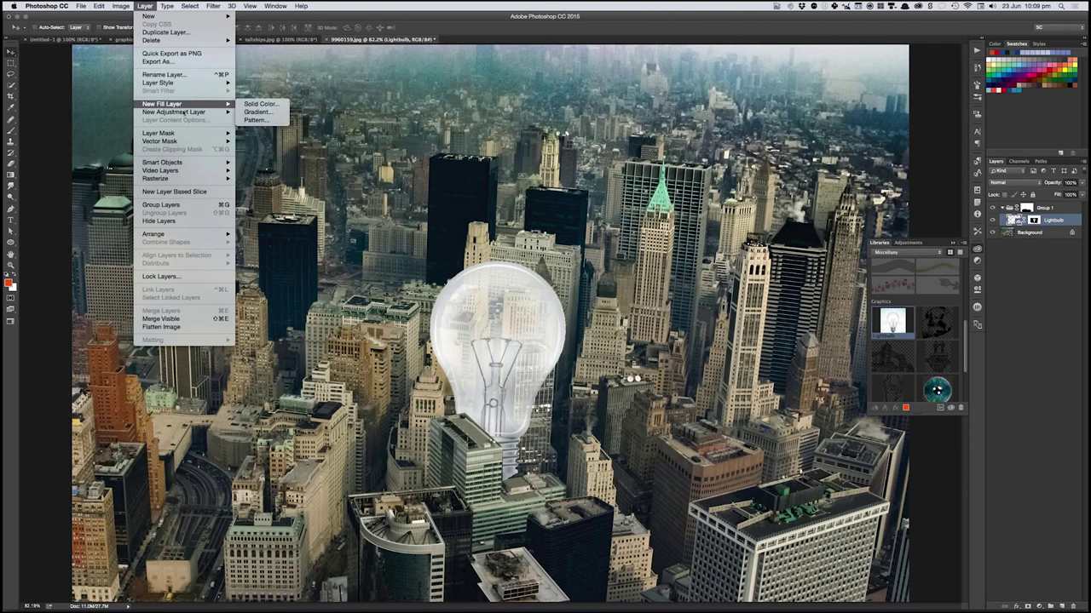
{"action": "mouse_move", "coordinate": [185, 41]}
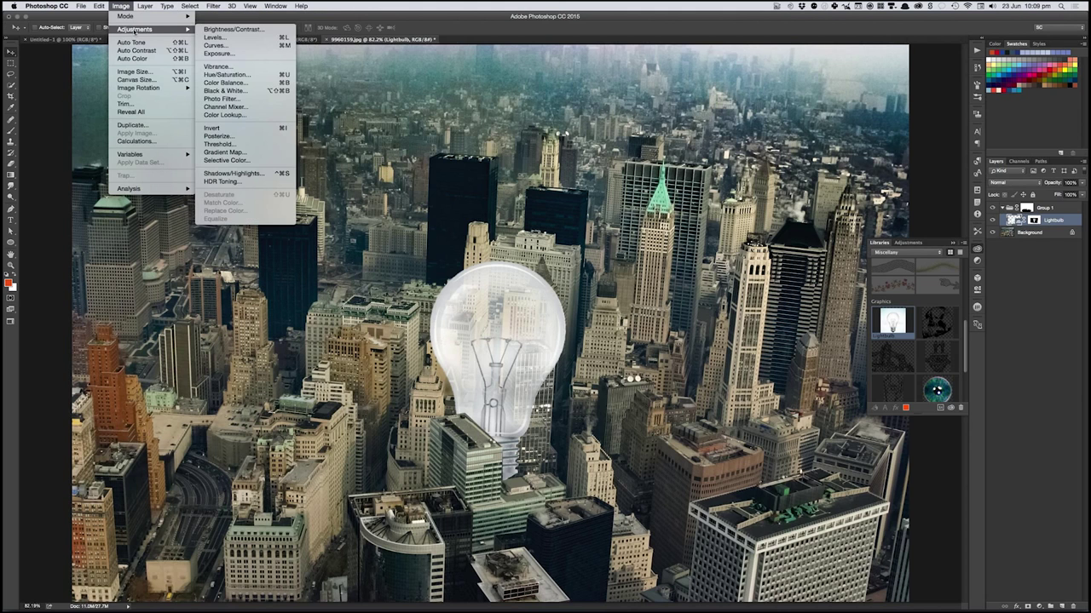
{"action": "left_click", "coordinate": [274, 47]}
{"action": "left_click_drag", "start_coordinate": [541, 205], "coordinate": [784, 152]}
{"action": "left_click_drag", "start_coordinate": [735, 247], "coordinate": [745, 264]}
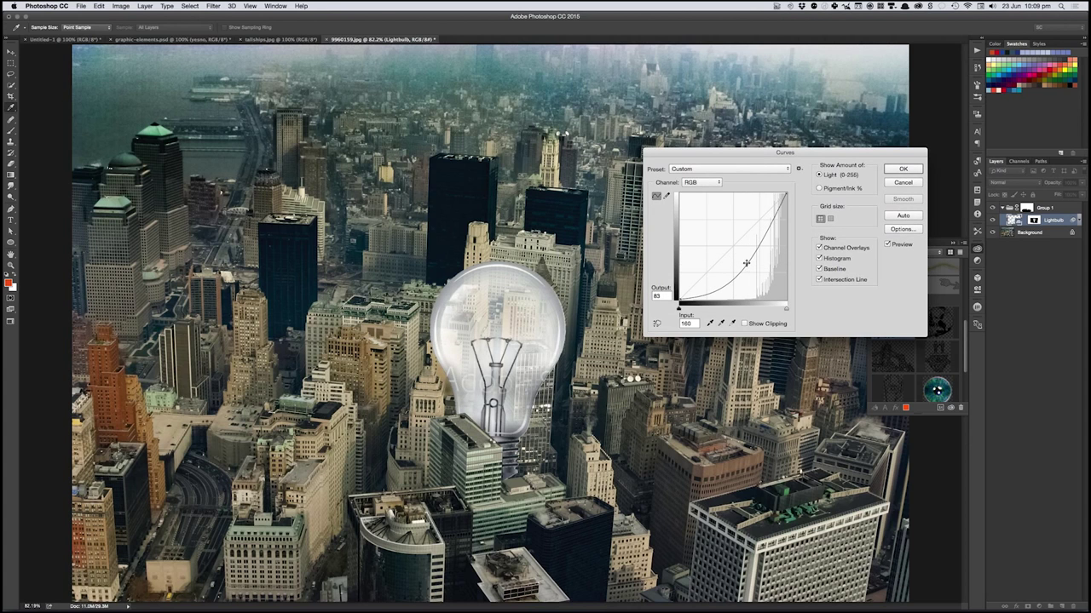
{"action": "left_click", "coordinate": [901, 170]}
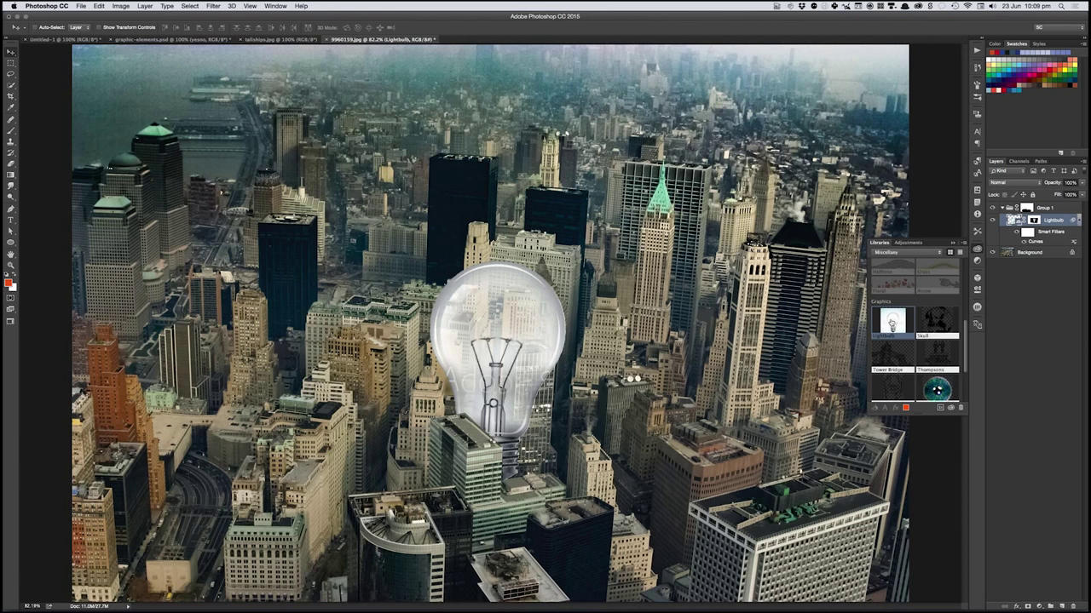
- License the lightbulb Adobe Stock image from the Libraries panel and confirm the licensing prompt
{"action": "right_click", "coordinate": [891, 322]}
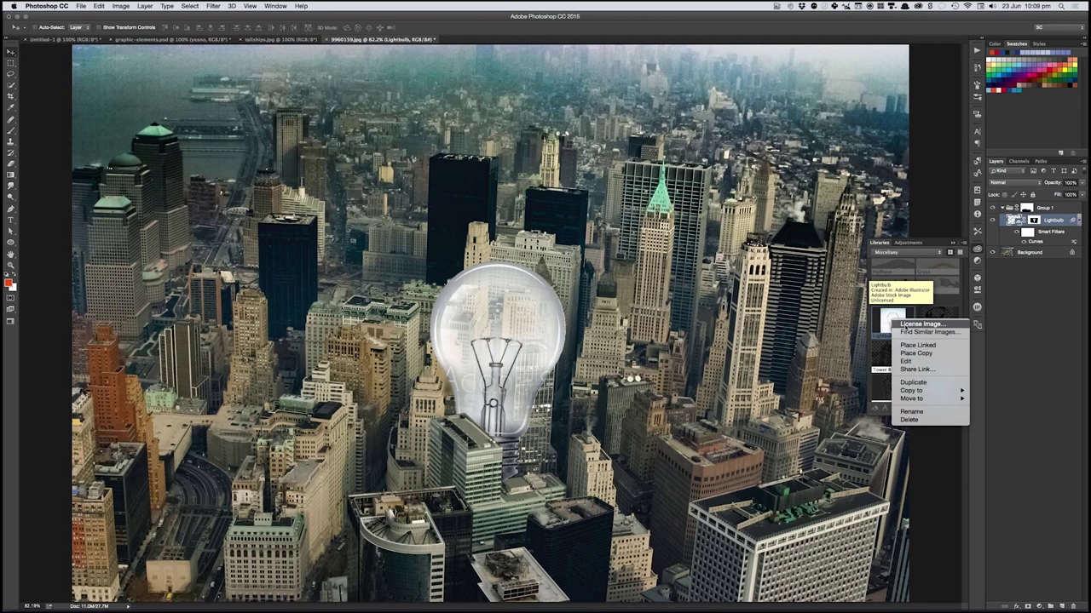
{"action": "left_click", "coordinate": [896, 328]}
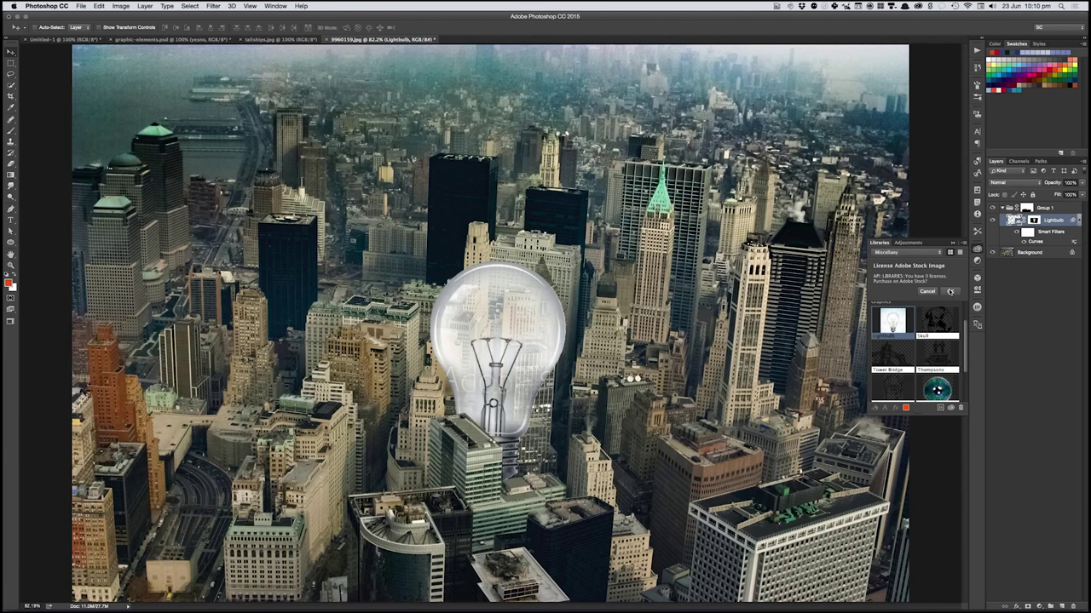
{"action": "left_click", "coordinate": [950, 291]}
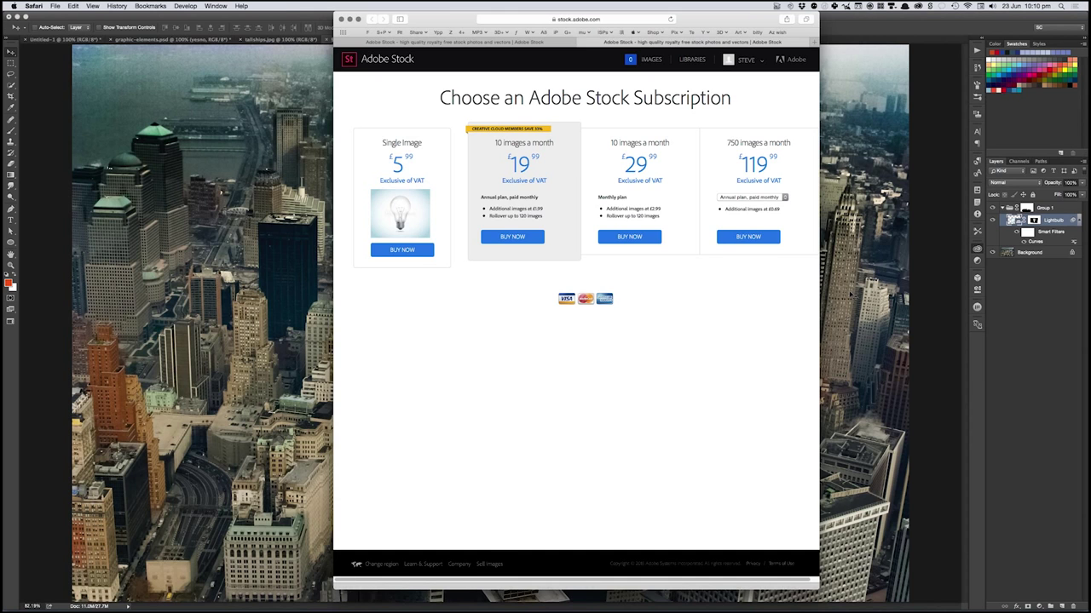
- Bring the Photoshop city composite back in front of Safari's Adobe Stock page
{"action": "left_click", "coordinate": [852, 294]}
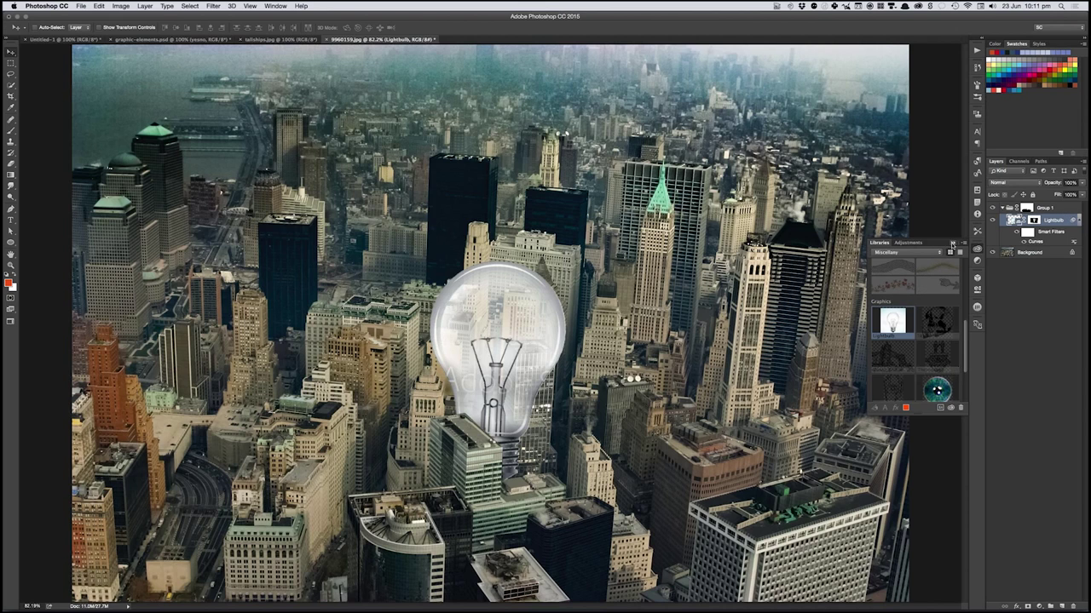
- Close the floating Libraries panel and bring up the File menu
{"action": "left_click", "coordinate": [946, 287]}
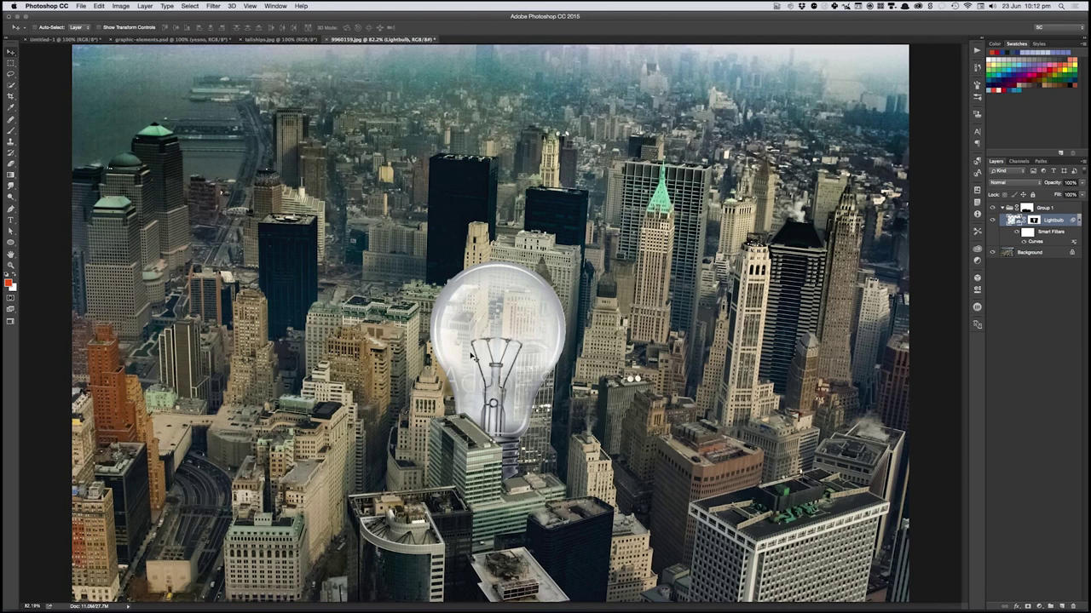
{"action": "left_click", "coordinate": [81, 5]}
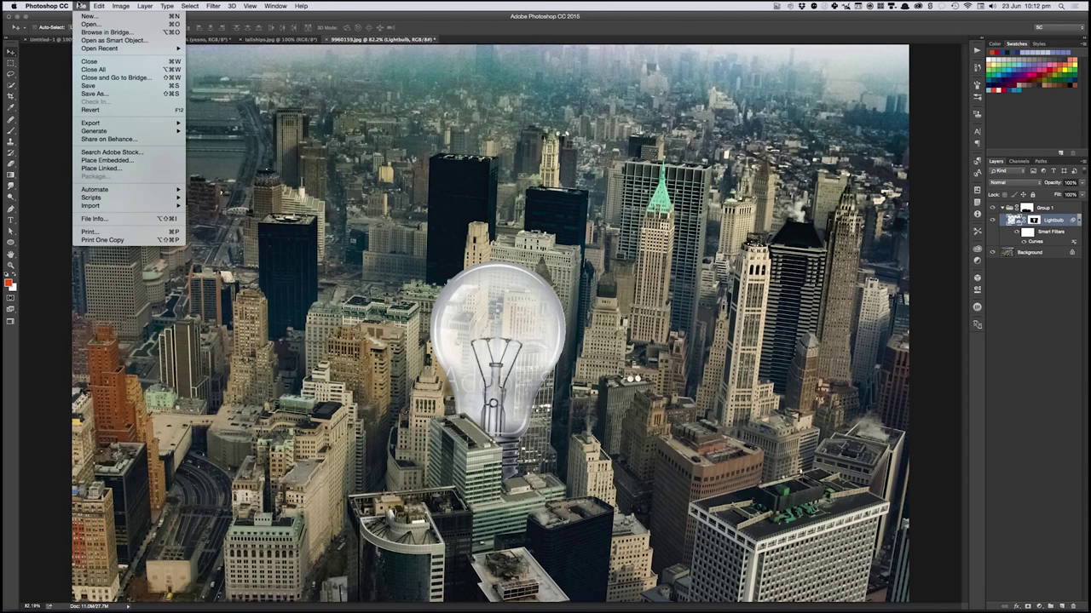
- Place RTPRO.png linked, scaled onto the bulb below the Lightbulb layer, then open its source file
{"action": "left_click", "coordinate": [141, 169]}
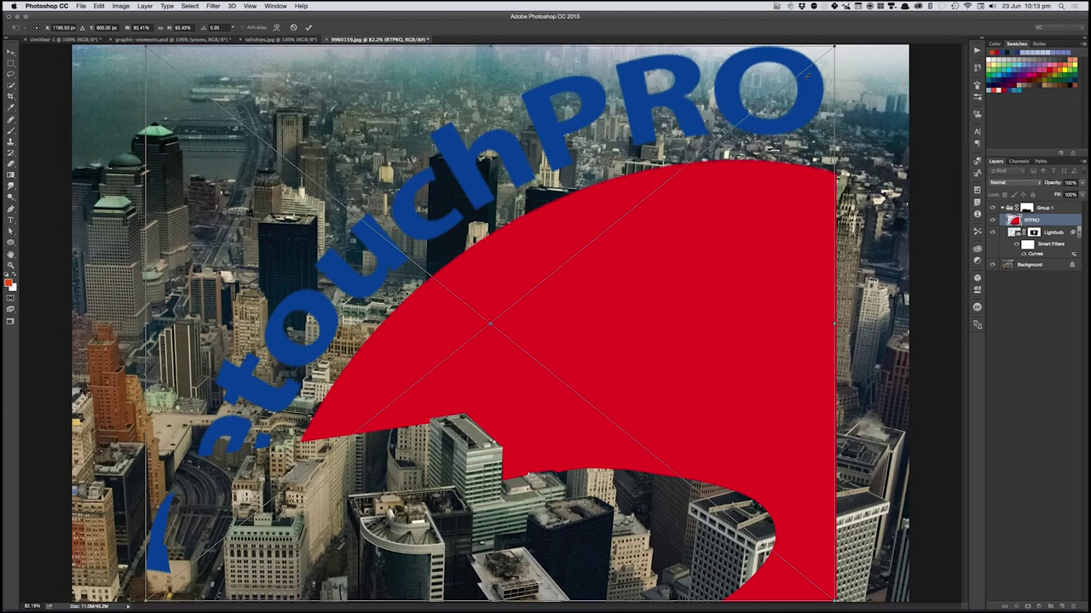
{"action": "left_click_drag", "start_coordinate": [833, 47], "coordinate": [507, 229]}
{"action": "left_click_drag", "start_coordinate": [460, 276], "coordinate": [471, 303]}
{"action": "key", "text": "Return"}
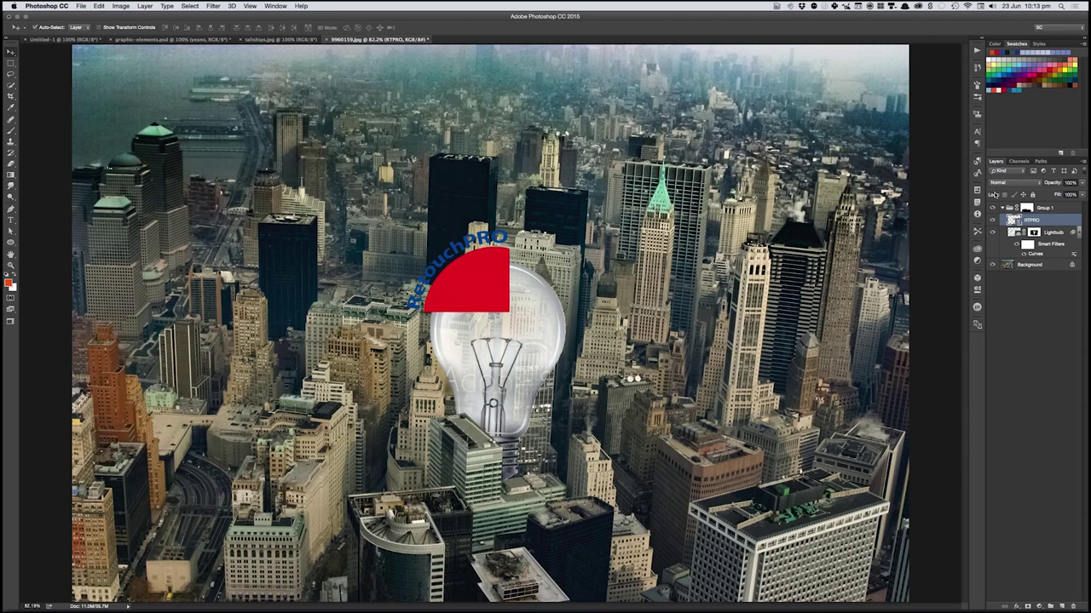
{"action": "key", "text": "ctrl+bracketleft"}
{"action": "left_click_drag", "start_coordinate": [528, 271], "coordinate": [523, 273]}
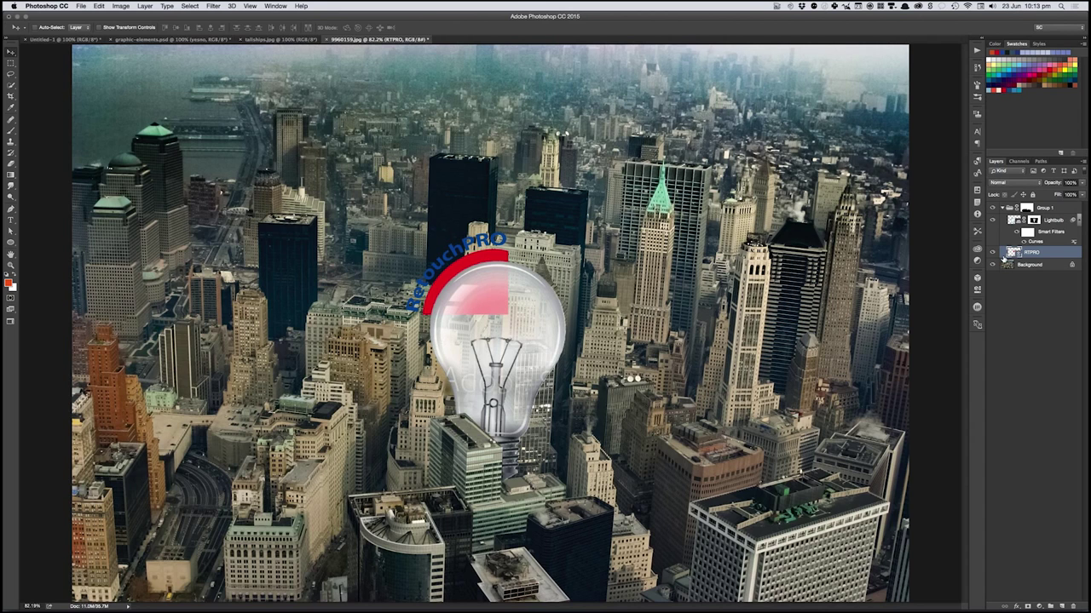
{"action": "double_click", "coordinate": [1010, 254]}
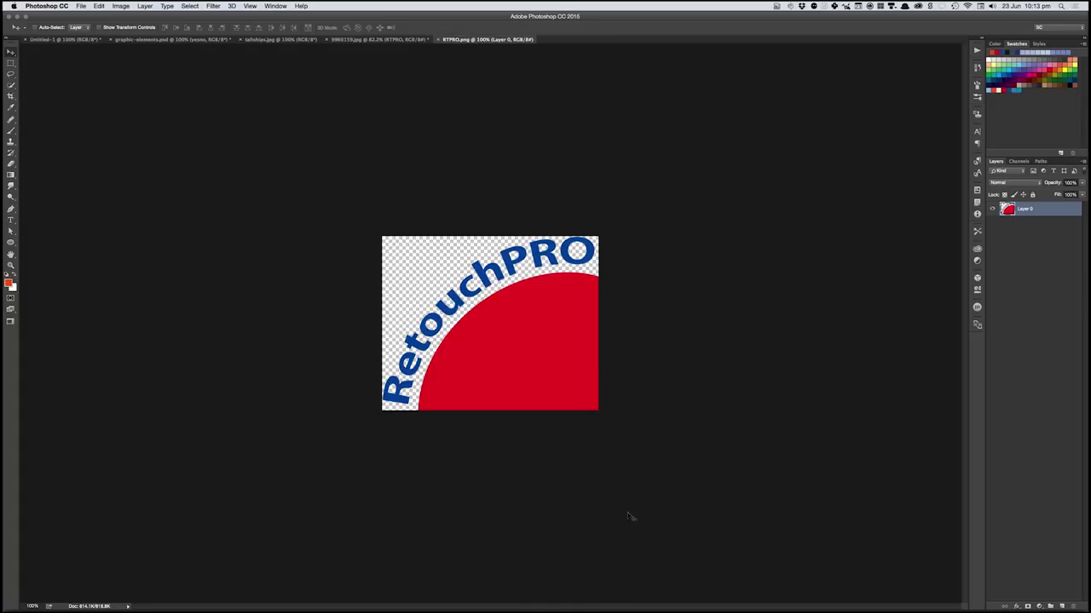
- Switch to the tallships.jpg Tower Bridge document
{"action": "left_click", "coordinate": [279, 41]}
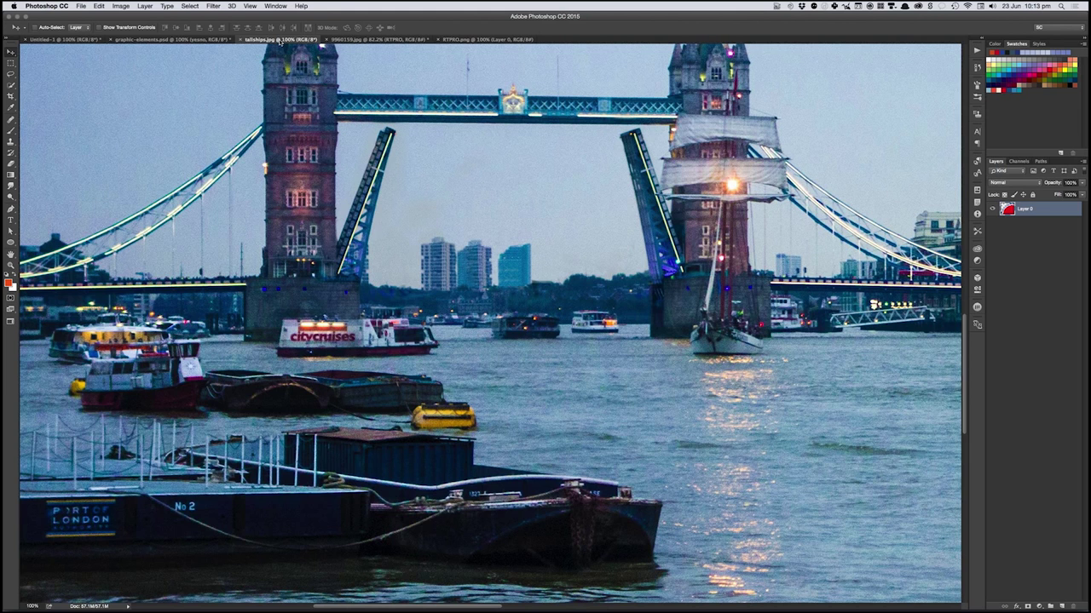
- Place RTPRO.png as a linked layer, scaled to about 30% at the top-left
{"action": "left_click", "coordinate": [81, 6]}
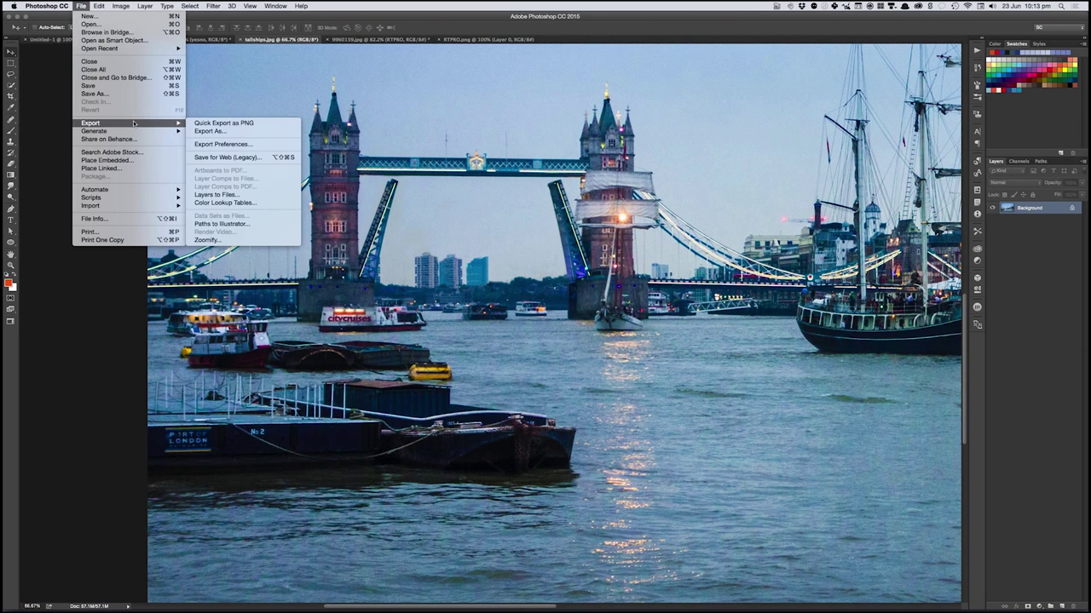
{"action": "left_click", "coordinate": [132, 168]}
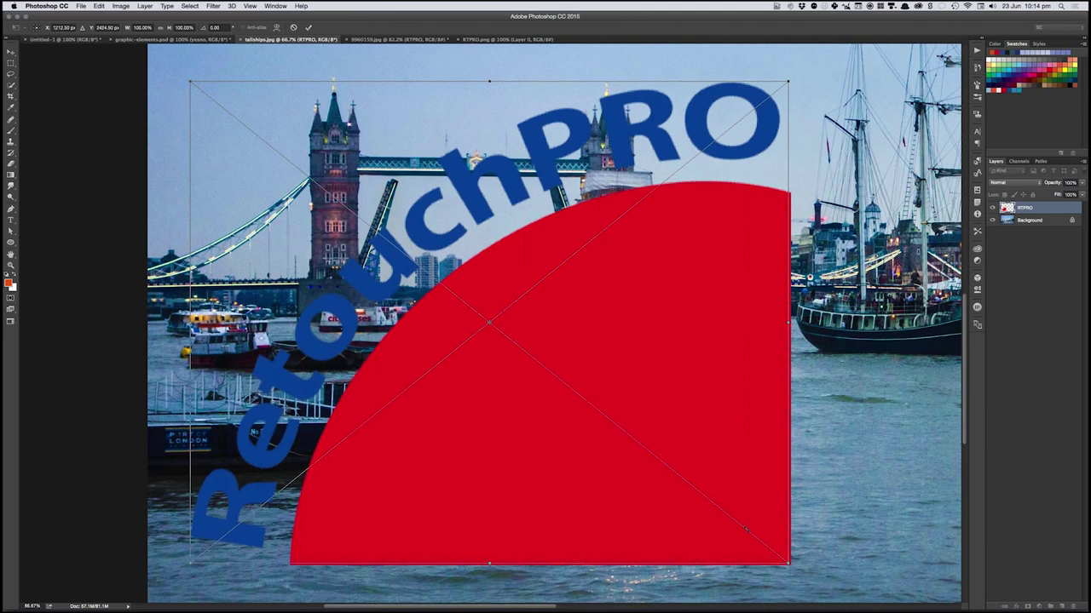
{"action": "mouse_move", "coordinate": [788, 563]}
{"action": "left_mouse_down"}
{"action": "mouse_move", "coordinate": [362, 222]}
{"action": "mouse_move", "coordinate": [354, 216]}
{"action": "mouse_move", "coordinate": [308, 264]}
{"action": "mouse_move", "coordinate": [340, 264]}
{"action": "mouse_move", "coordinate": [317, 270]}
{"action": "left_mouse_up"}
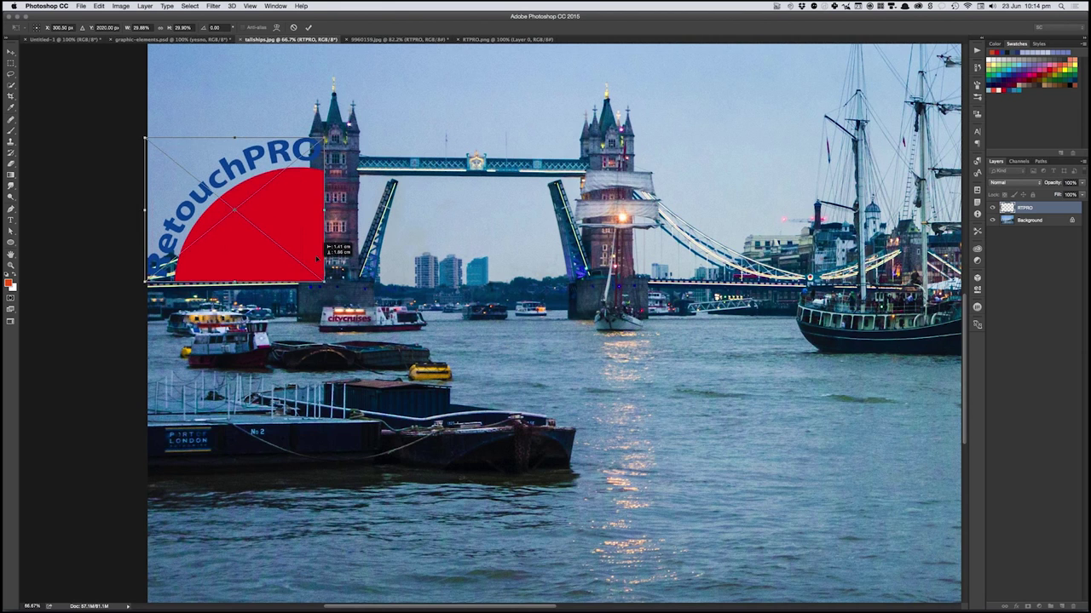
{"action": "key", "text": "Return"}
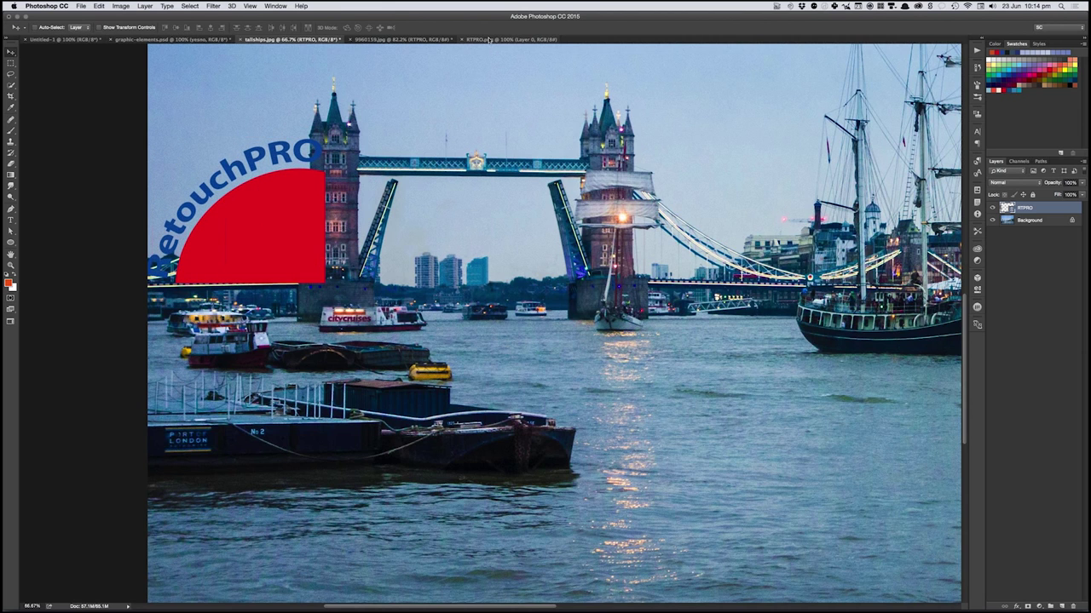
- In RTPRO.png, shift Hue/Saturation by +165 to turn the quarter-circle green
{"action": "left_click", "coordinate": [490, 39]}
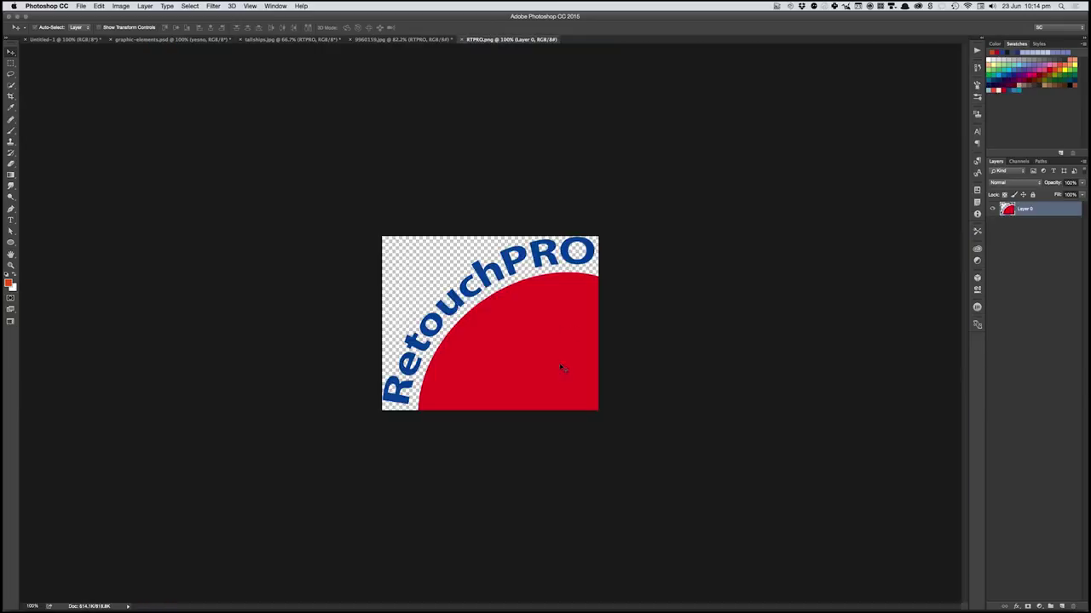
{"action": "key", "text": "ctrl+u"}
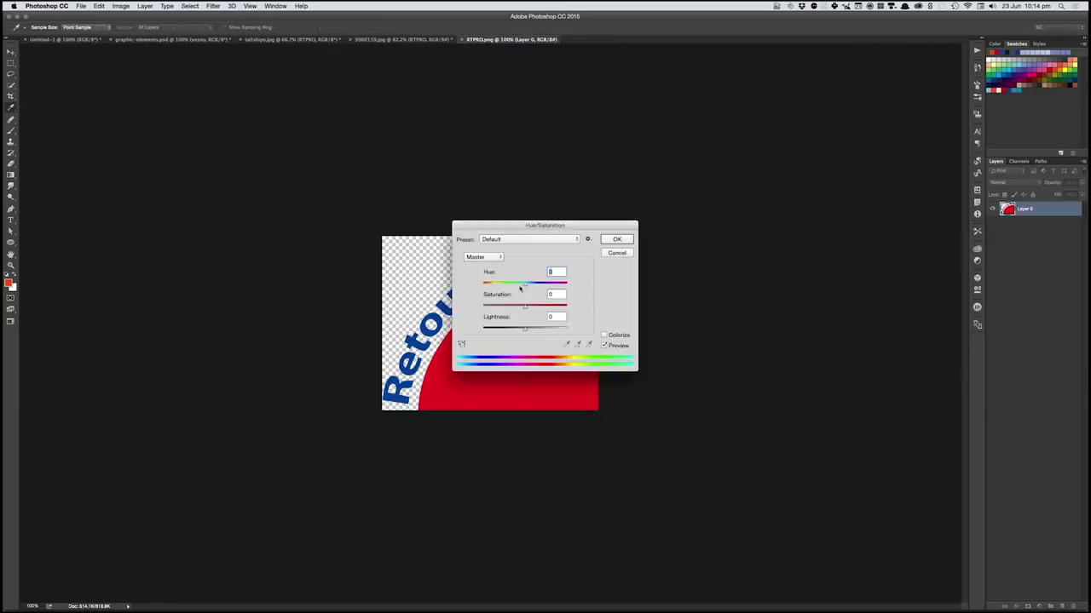
{"action": "left_click_drag", "start_coordinate": [524, 284], "coordinate": [566, 284]}
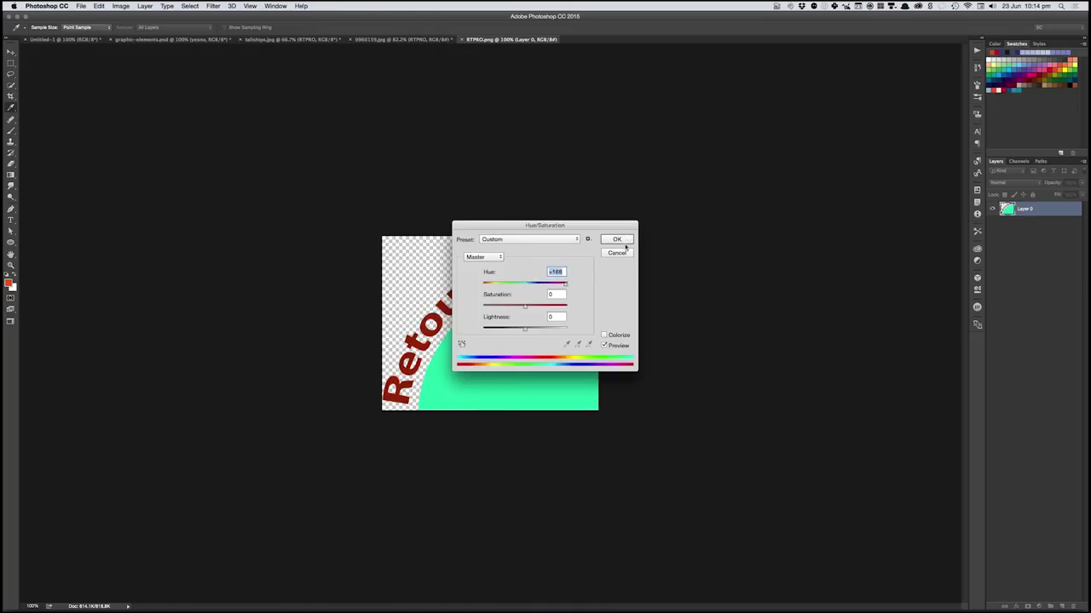
{"action": "left_click", "coordinate": [627, 241]}
- Paint a red-orange blob at 100% brush opacity and save RTPRO.png so linked copies update
{"action": "key", "text": "b"}
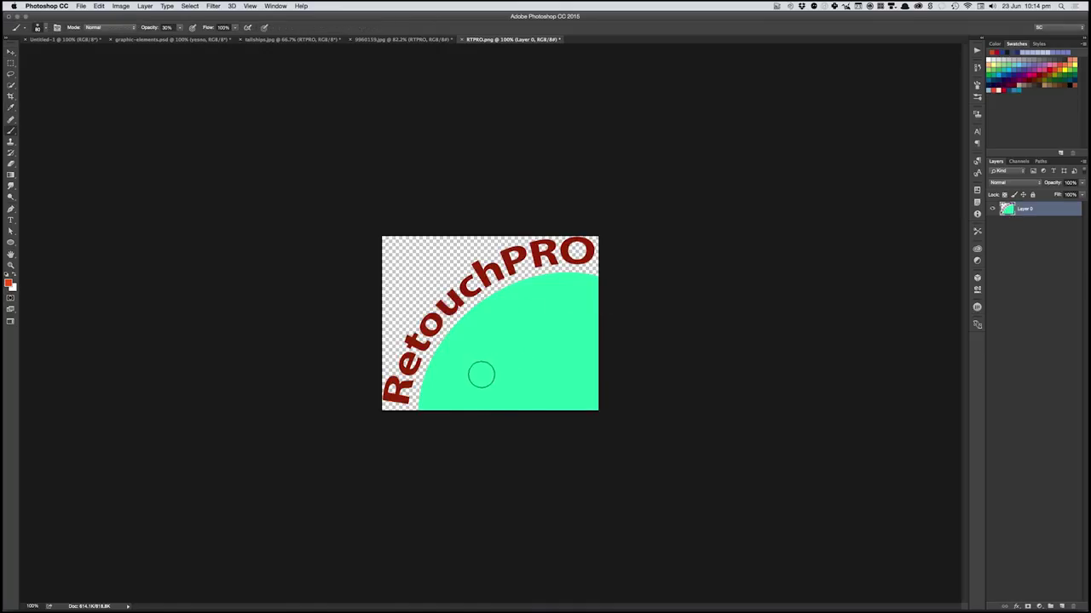
{"action": "mouse_move", "coordinate": [482, 373]}
{"action": "left_mouse_down"}
{"action": "mouse_move", "coordinate": [509, 323]}
{"action": "mouse_move", "coordinate": [521, 345]}
{"action": "mouse_move", "coordinate": [552, 339]}
{"action": "left_mouse_up"}
{"action": "key", "text": "0"}
{"action": "mouse_move", "coordinate": [486, 348]}
{"action": "left_mouse_down"}
{"action": "mouse_move", "coordinate": [502, 353]}
{"action": "mouse_move", "coordinate": [526, 331]}
{"action": "mouse_move", "coordinate": [623, 332]}
{"action": "left_mouse_up"}
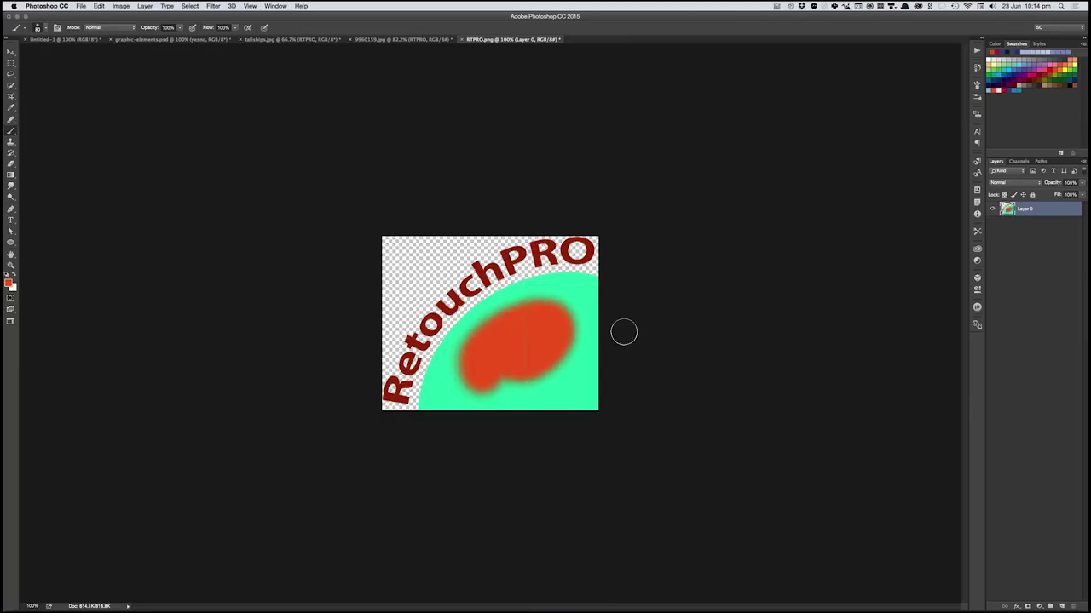
{"action": "key", "text": "ctrl+s"}
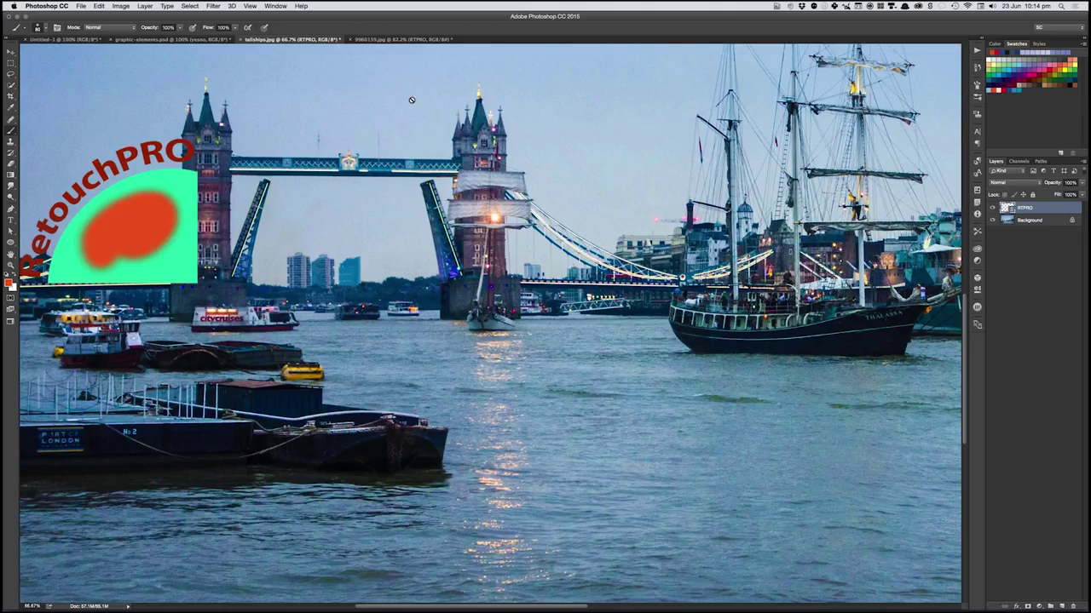
- Switch back to the city lightbulb composite document
{"action": "left_click", "coordinate": [404, 40]}
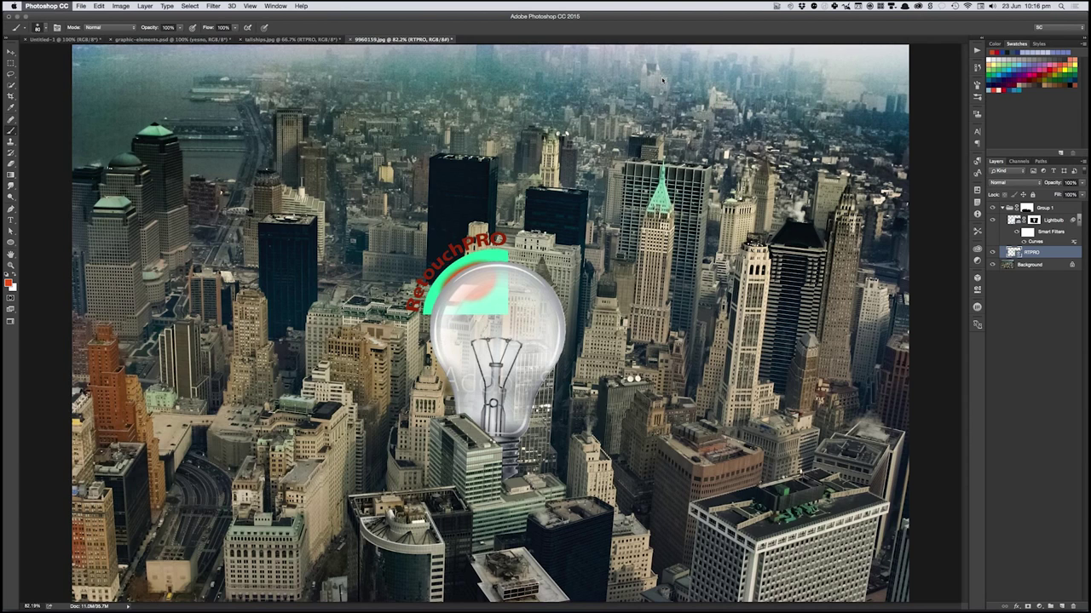
- Open Preferences and browse Sync Settings, History Log, Tools, Interface, Workspace and General
{"action": "key", "text": "i"}
{"action": "key", "text": "super+k"}
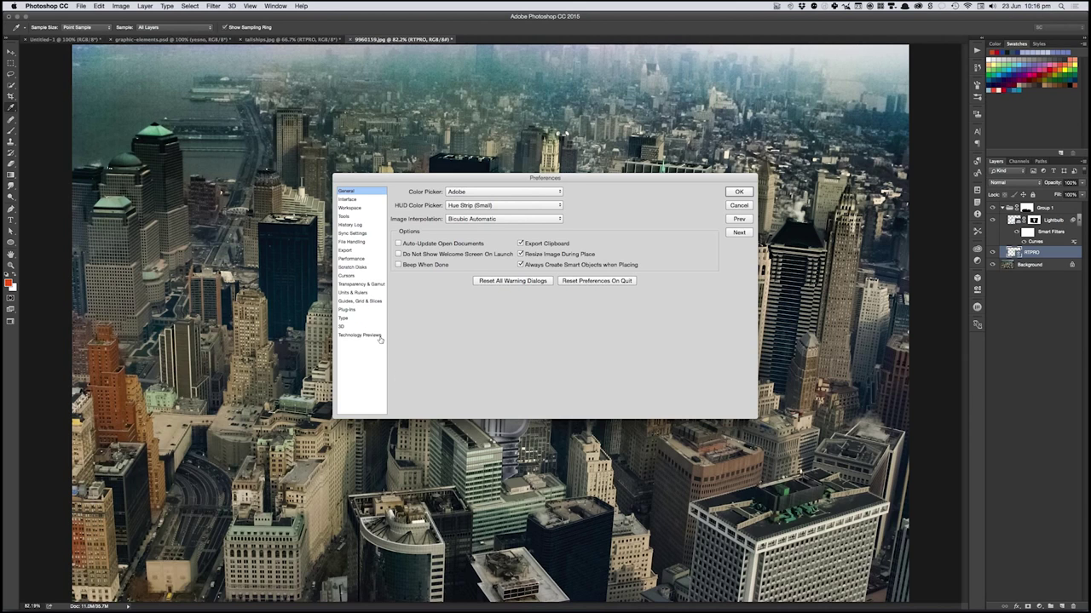
{"action": "key", "text": "super+0"}
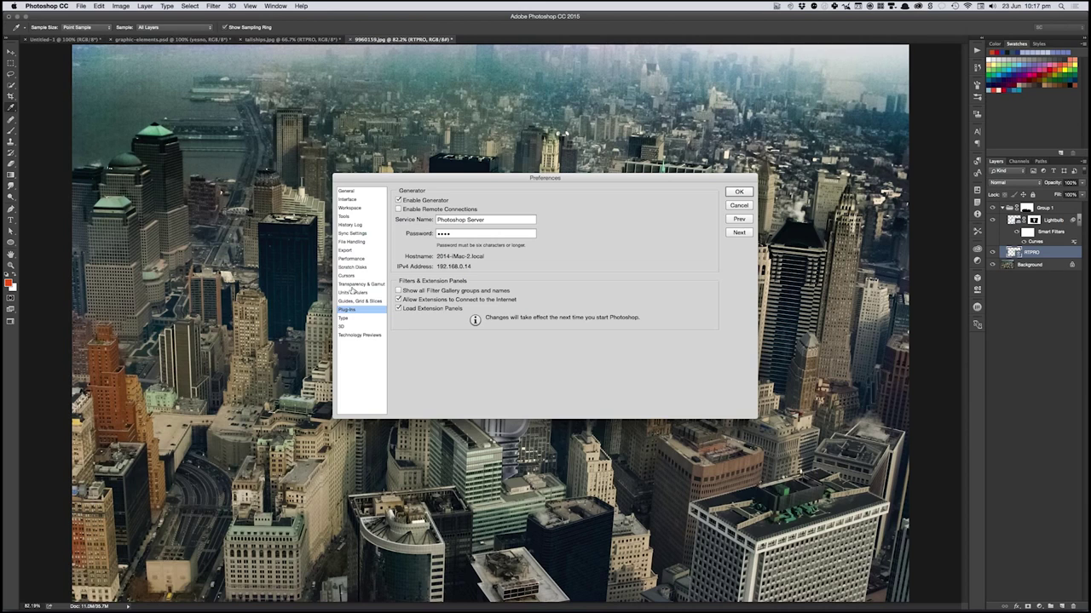
{"action": "left_click", "coordinate": [351, 233]}
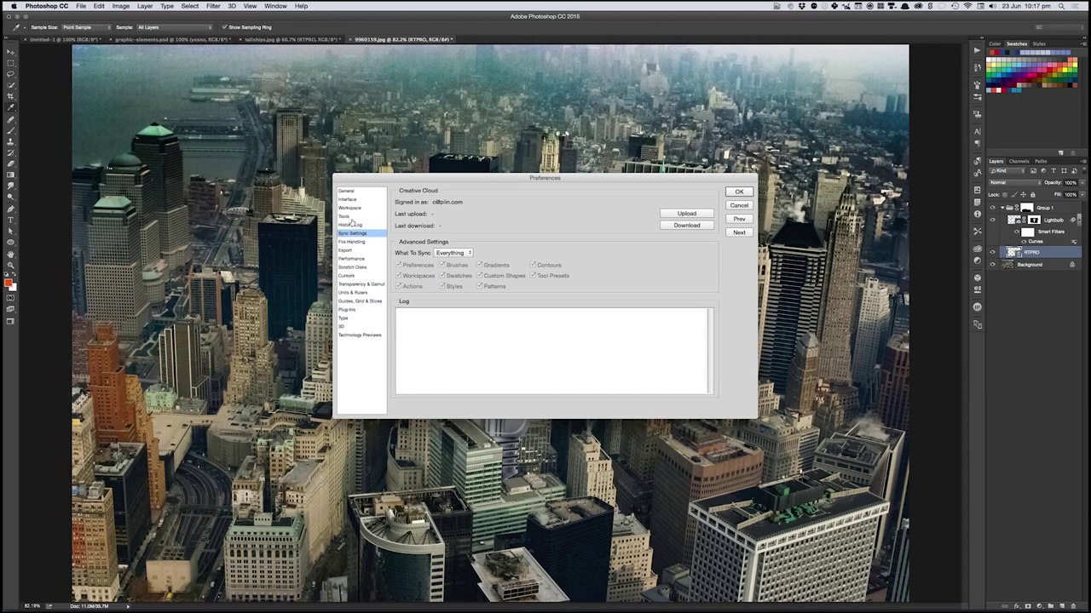
{"action": "left_click", "coordinate": [353, 224]}
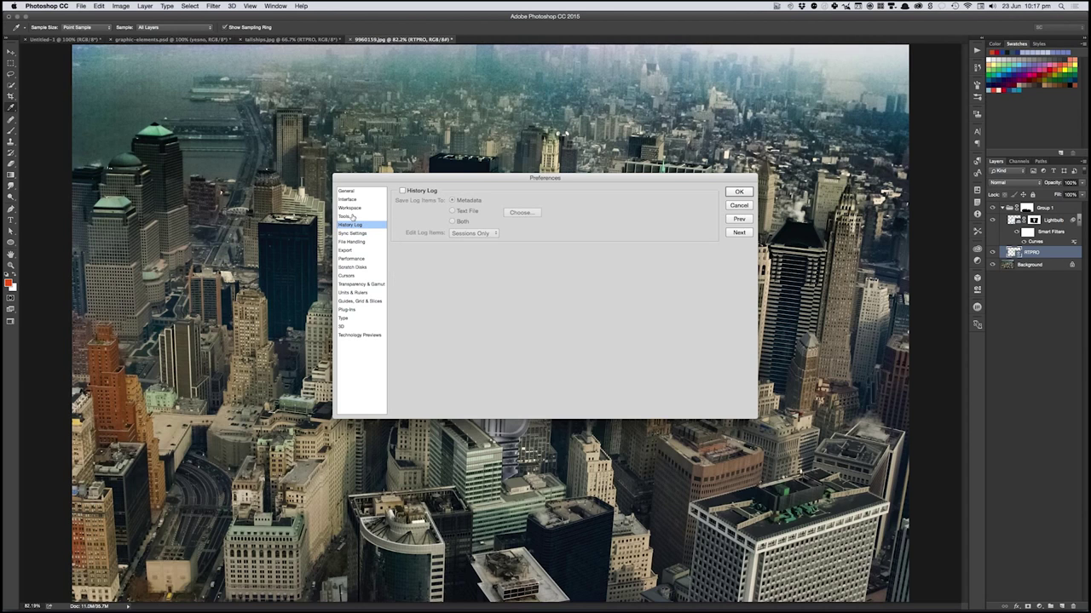
{"action": "left_click", "coordinate": [353, 216]}
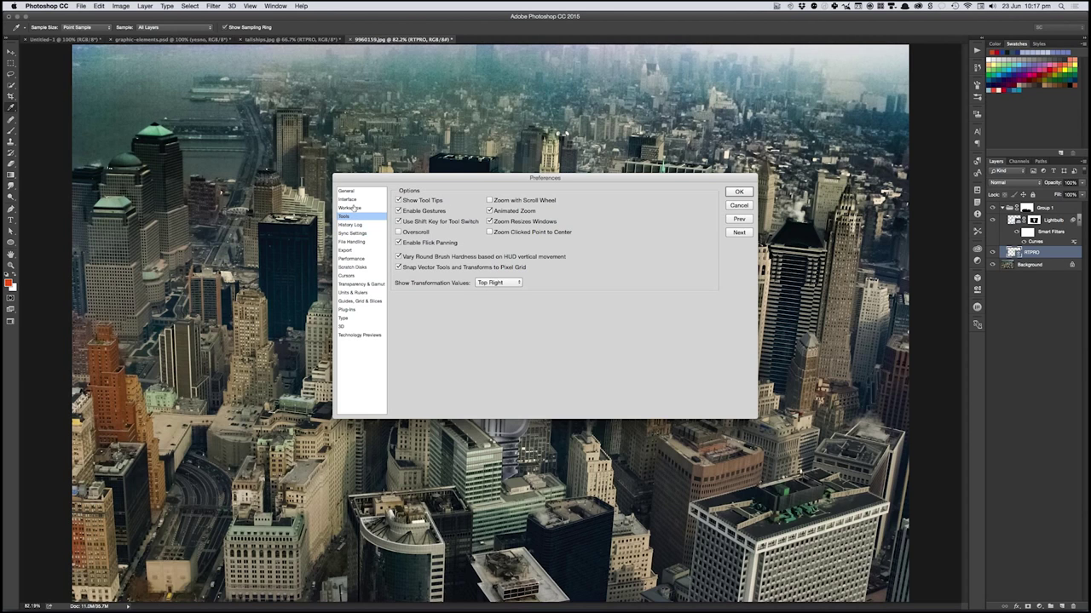
{"action": "left_click", "coordinate": [350, 200]}
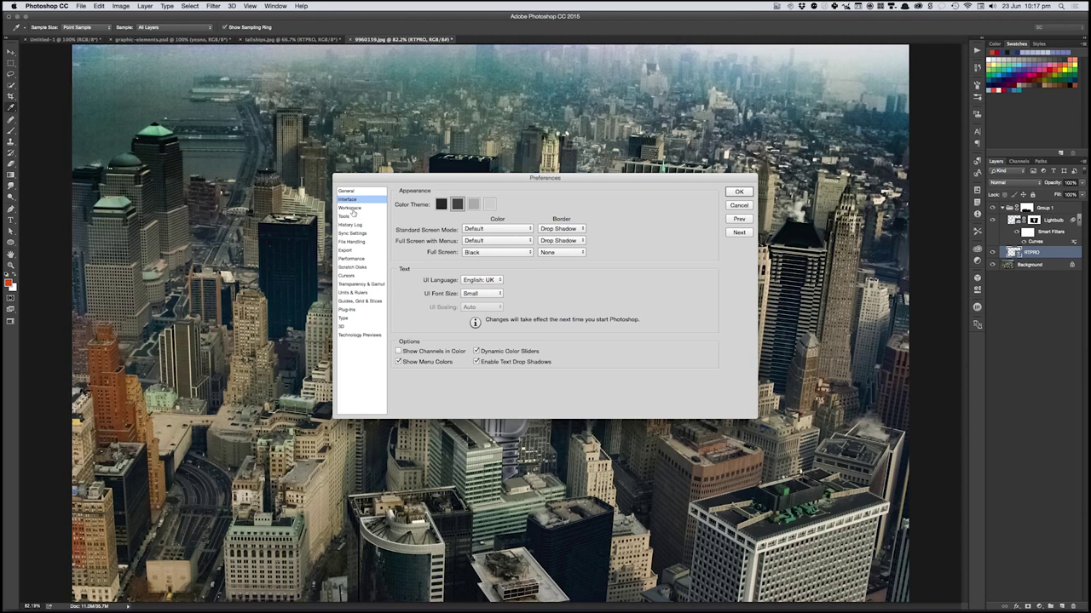
{"action": "left_click", "coordinate": [350, 209]}
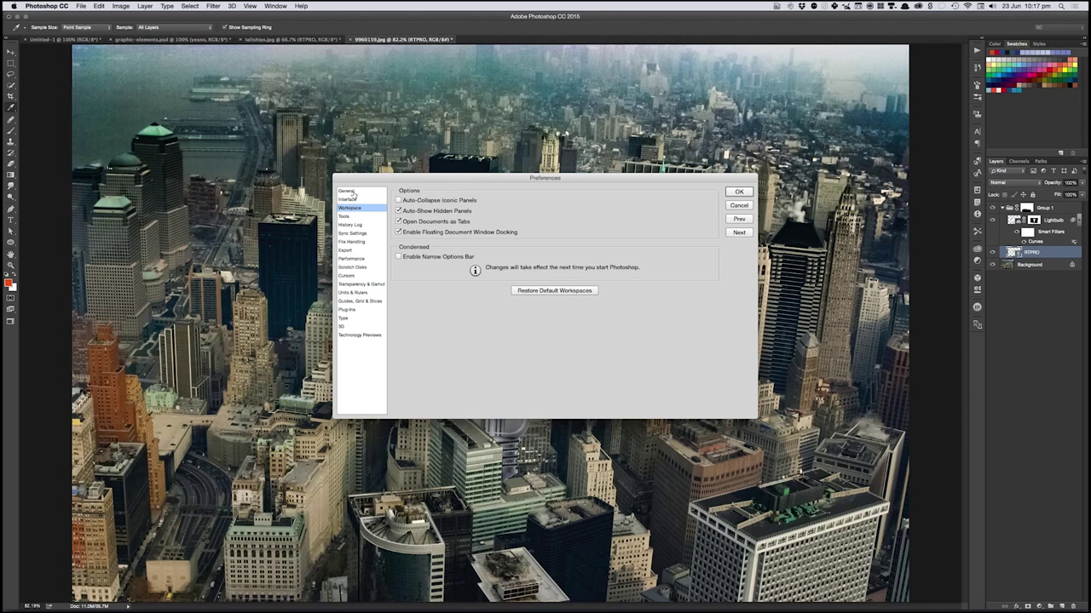
{"action": "left_click", "coordinate": [347, 191]}
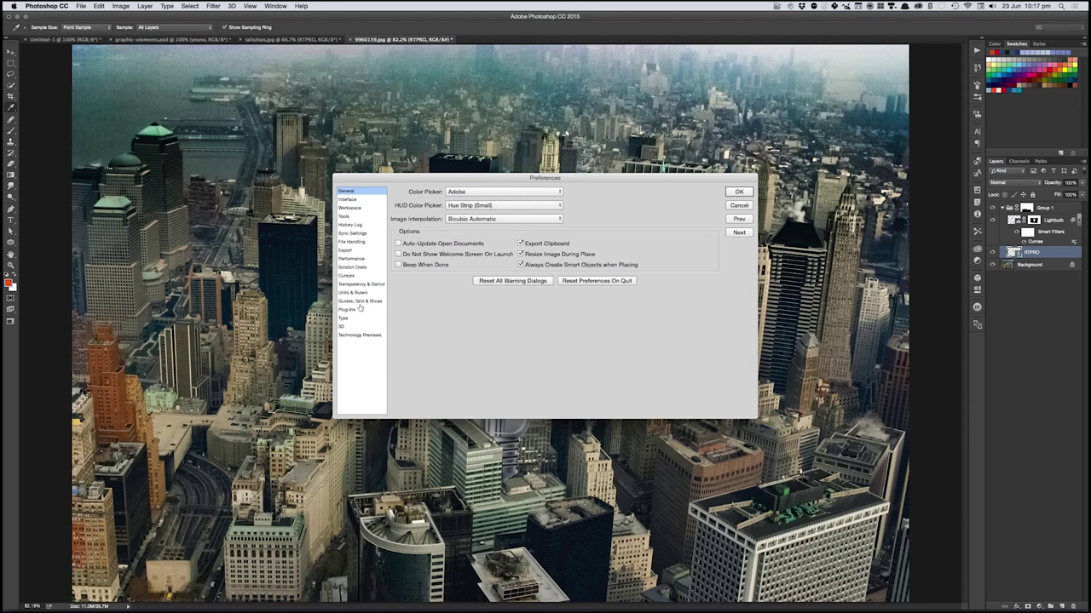
- Step through Units & Rulers, Plug-ins, Guides, Transparency & Gamut, Cursors, Performance, Export to File Handling
{"action": "left_click", "coordinate": [357, 294]}
{"action": "left_click", "coordinate": [357, 311]}
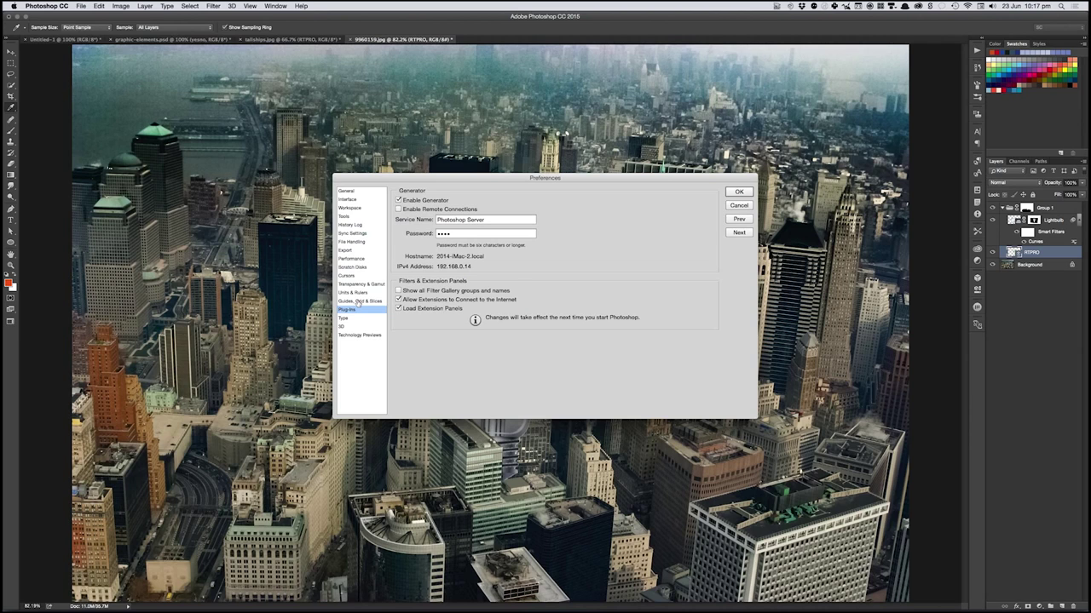
{"action": "left_click", "coordinate": [357, 302]}
{"action": "left_click", "coordinate": [355, 293]}
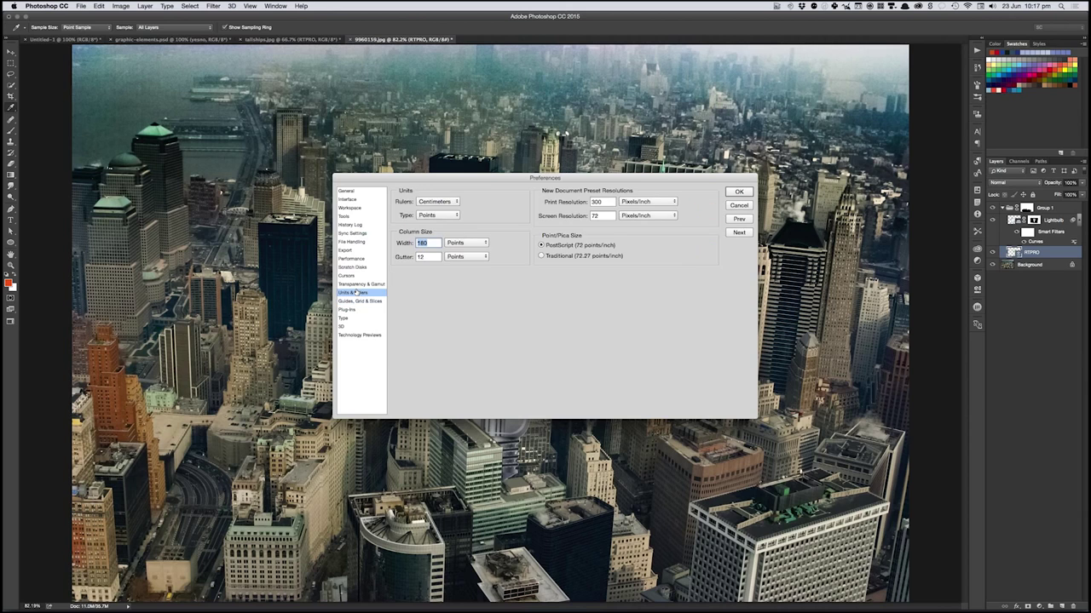
{"action": "left_click", "coordinate": [356, 283]}
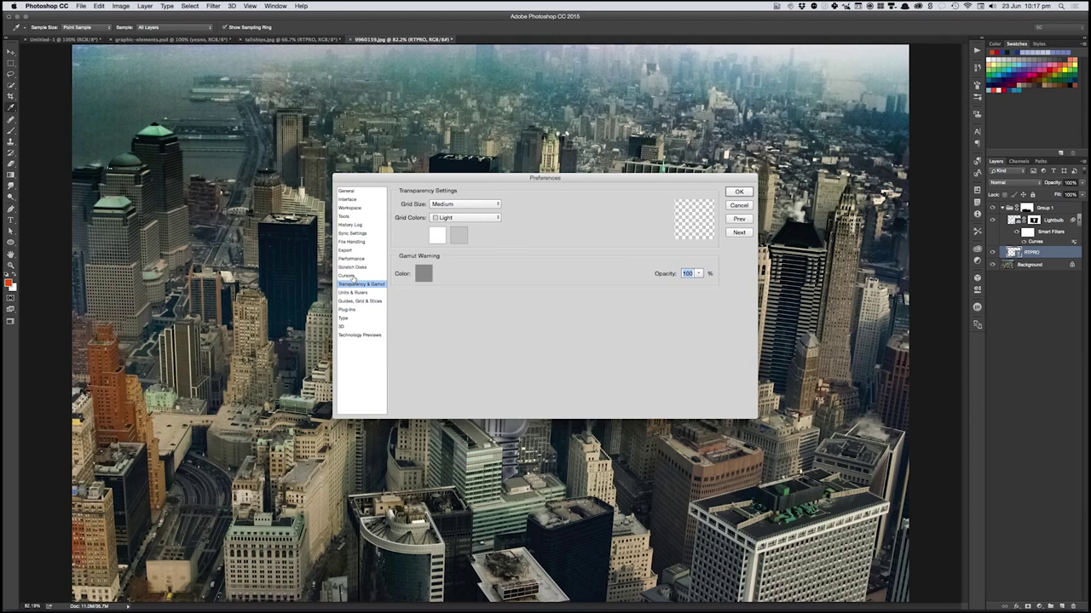
{"action": "left_click", "coordinate": [352, 275]}
{"action": "left_click", "coordinate": [353, 258]}
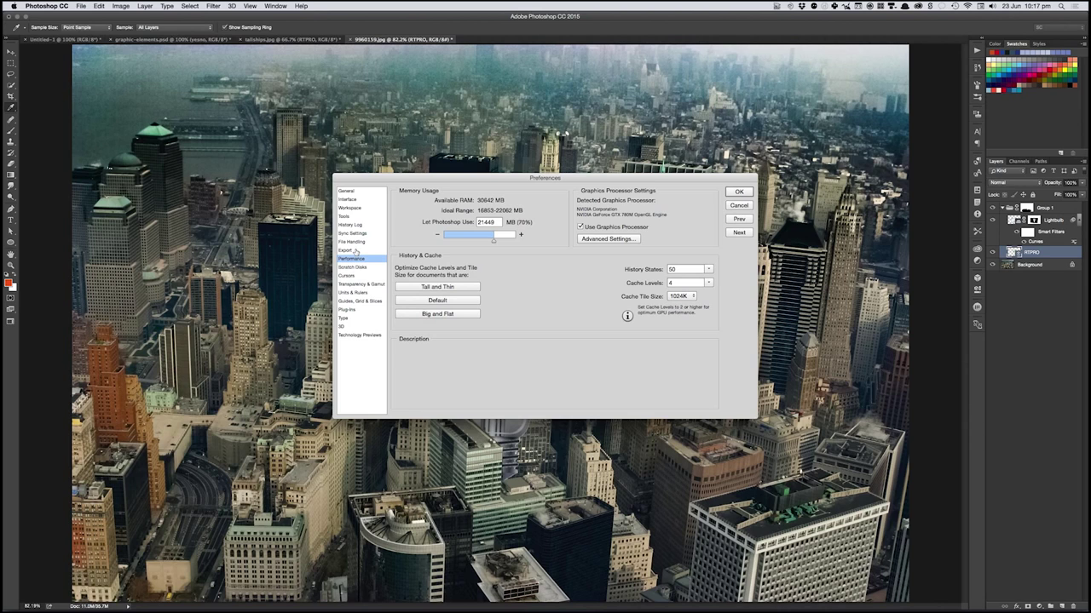
{"action": "left_click", "coordinate": [346, 250]}
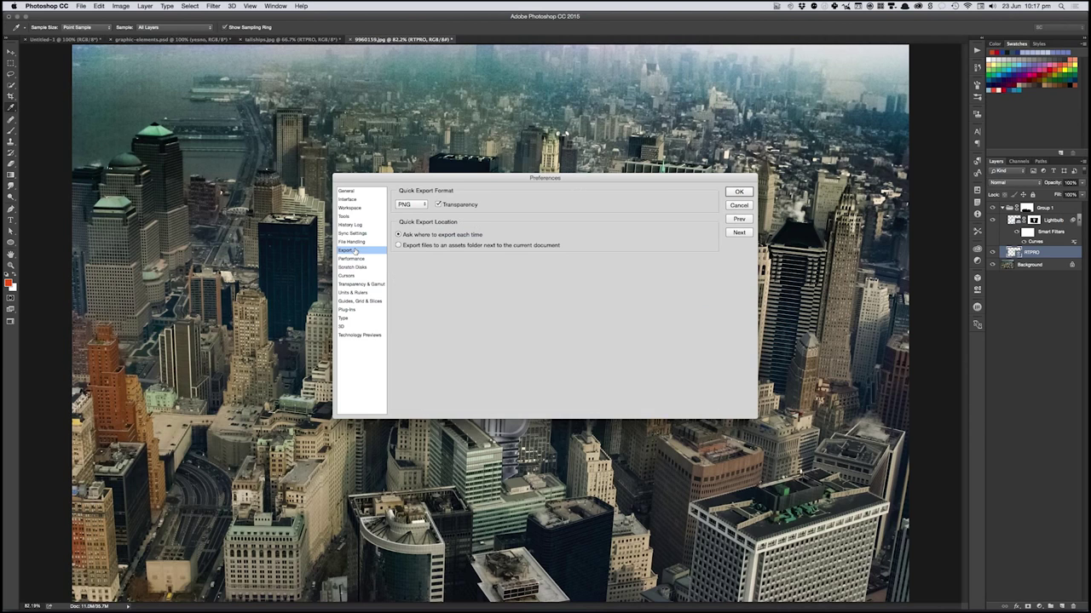
{"action": "left_click", "coordinate": [357, 242]}
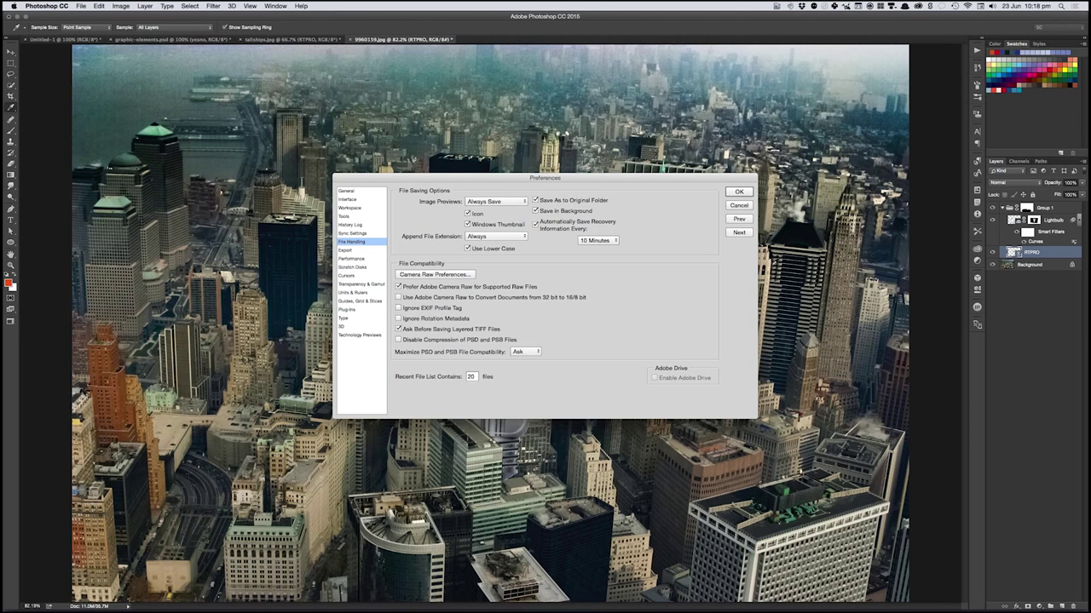
- Cancel Preferences, pick the Spot Healing Brush and select the Background layer
{"action": "left_click", "coordinate": [739, 206]}
{"action": "key", "text": "b"}
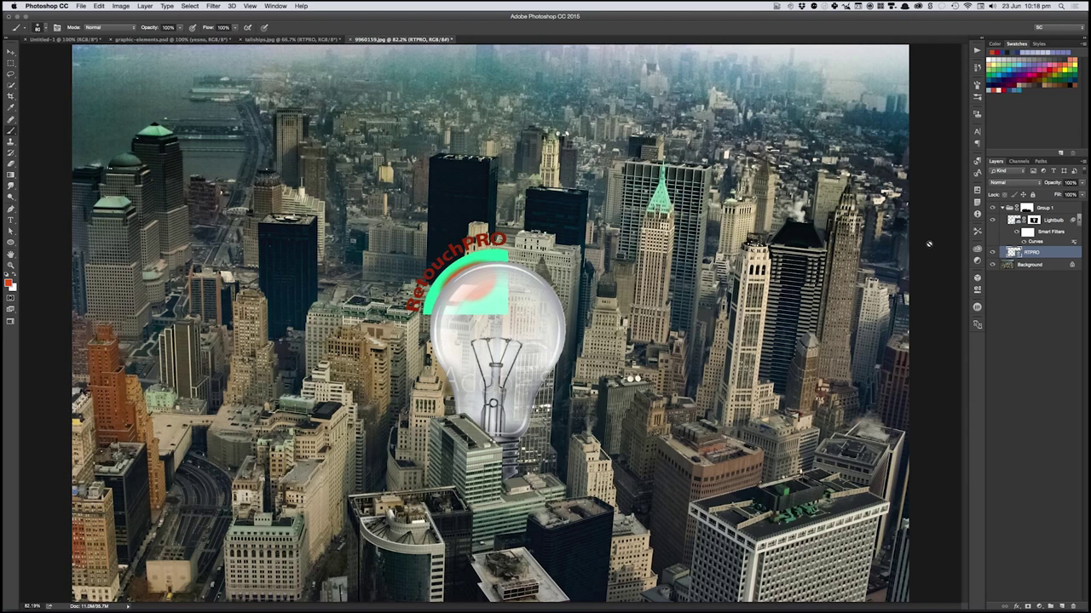
{"action": "left_click", "coordinate": [12, 120]}
{"action": "right_click", "coordinate": [11, 118]}
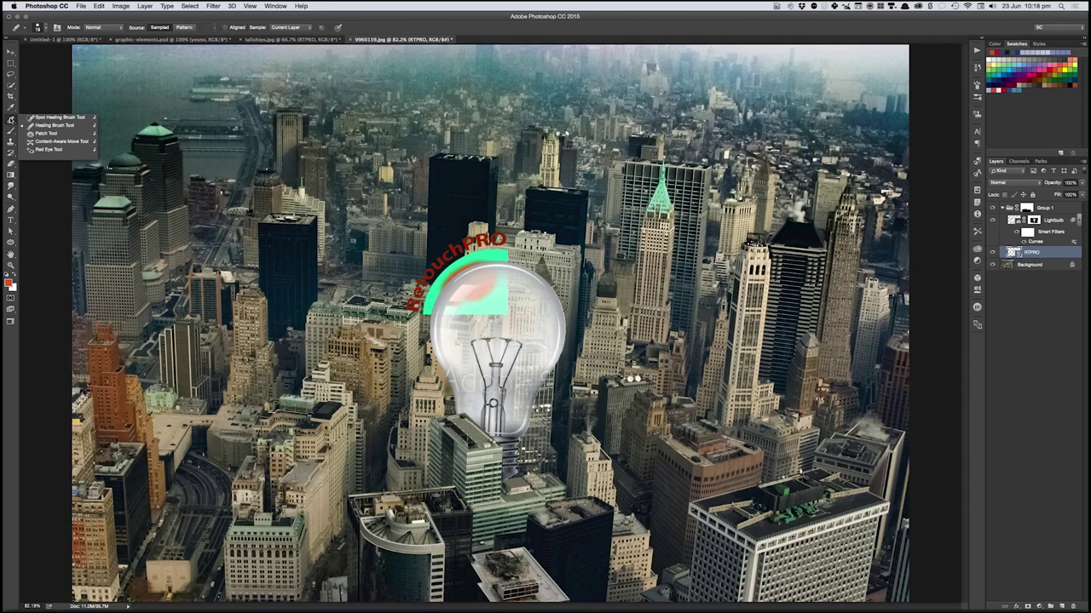
{"action": "left_click", "coordinate": [57, 118]}
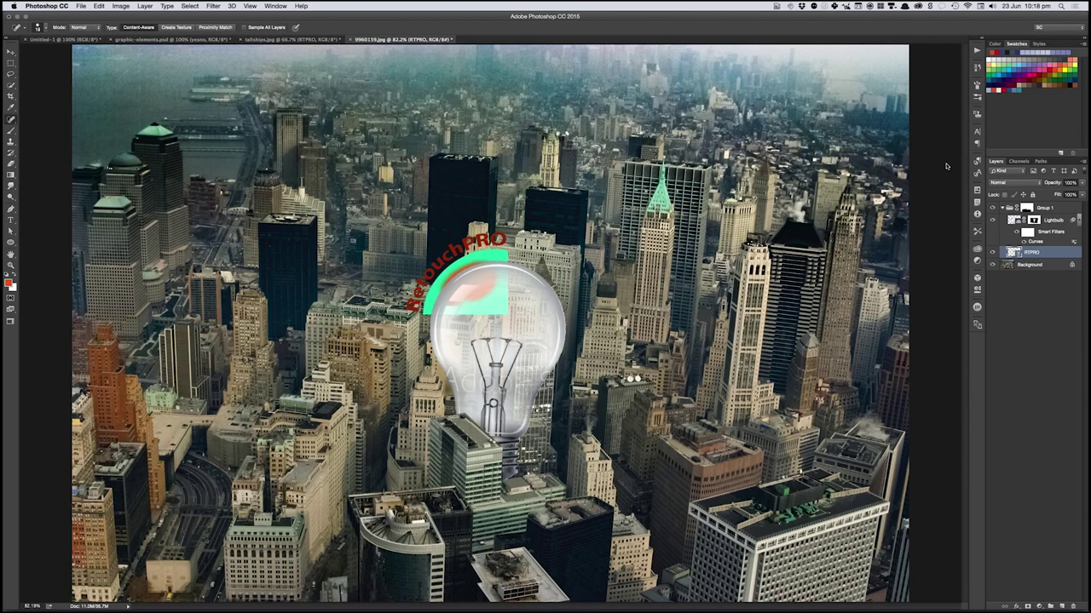
{"action": "left_click", "coordinate": [1006, 265]}
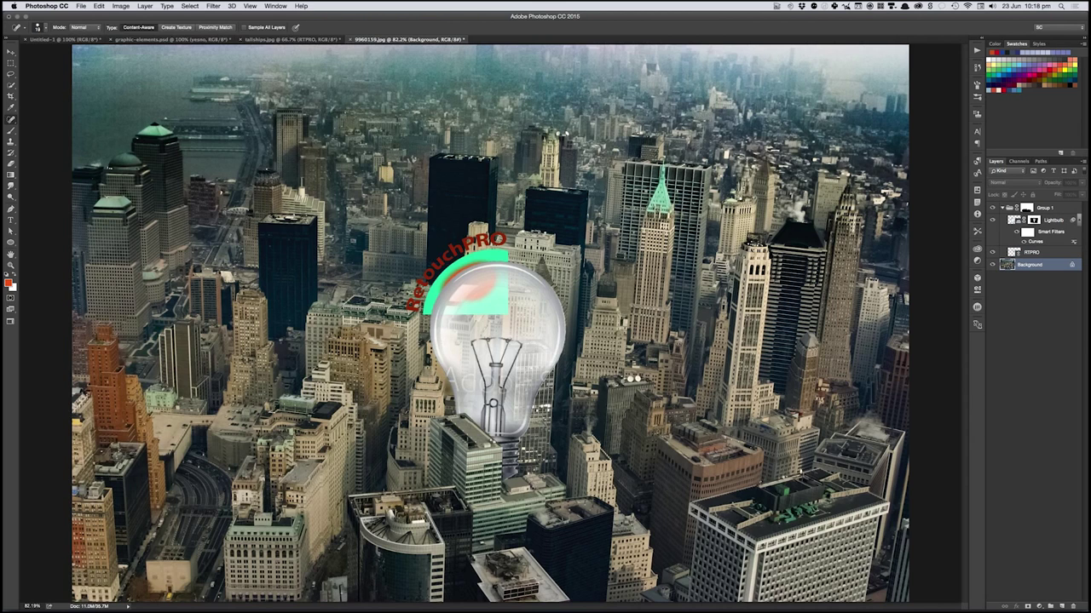
- Paint out the green-topped spire from tip to base with spot healing
{"action": "mouse_move", "coordinate": [661, 161]}
{"action": "left_mouse_down"}
{"action": "mouse_move", "coordinate": [650, 214]}
{"action": "mouse_move", "coordinate": [661, 213]}
{"action": "mouse_move", "coordinate": [664, 180]}
{"action": "mouse_move", "coordinate": [670, 211]}
{"action": "left_mouse_up"}
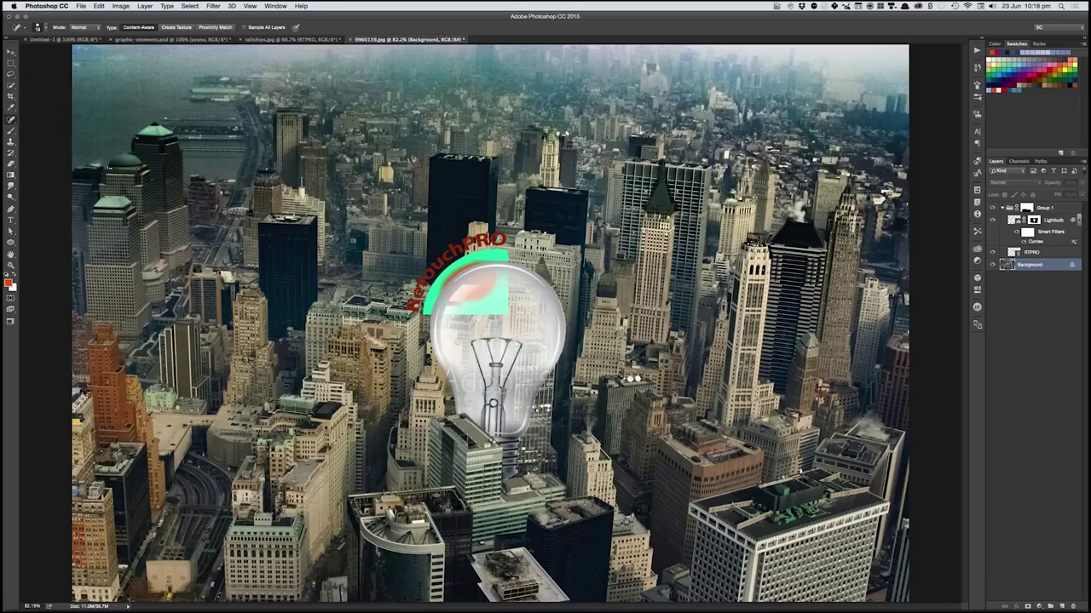
{"action": "mouse_move", "coordinate": [655, 175]}
{"action": "left_mouse_down"}
{"action": "mouse_move", "coordinate": [663, 160]}
{"action": "mouse_move", "coordinate": [673, 215]}
{"action": "mouse_move", "coordinate": [652, 216]}
{"action": "left_mouse_up"}
{"action": "left_click_drag", "start_coordinate": [673, 174], "coordinate": [681, 177]}
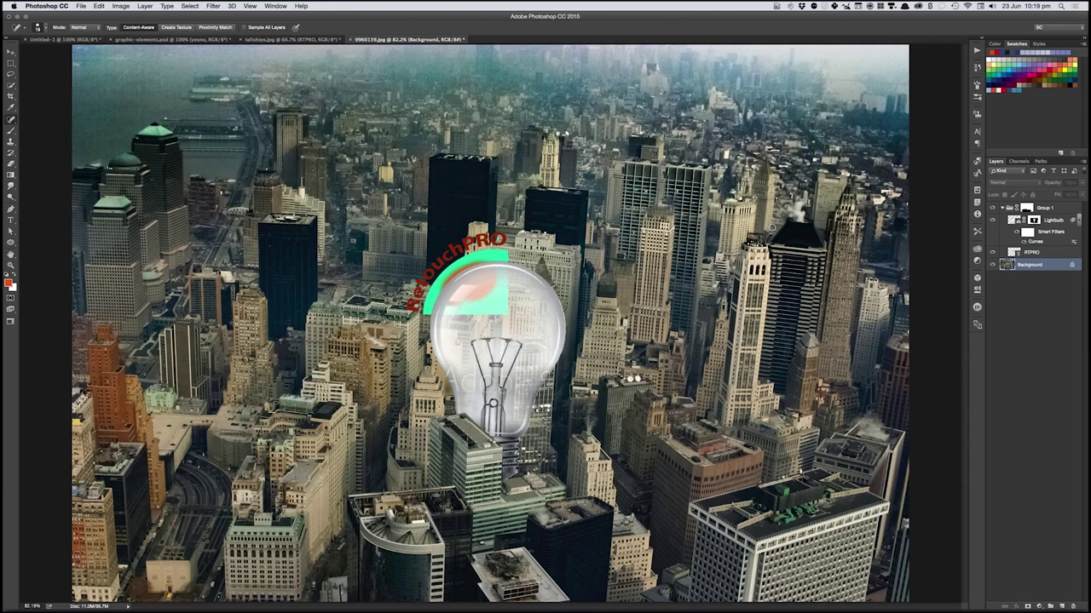
- Switch to the Healing Brush, check its brush settings, then zoom to 100% and back to fit
{"action": "left_click", "coordinate": [11, 120]}
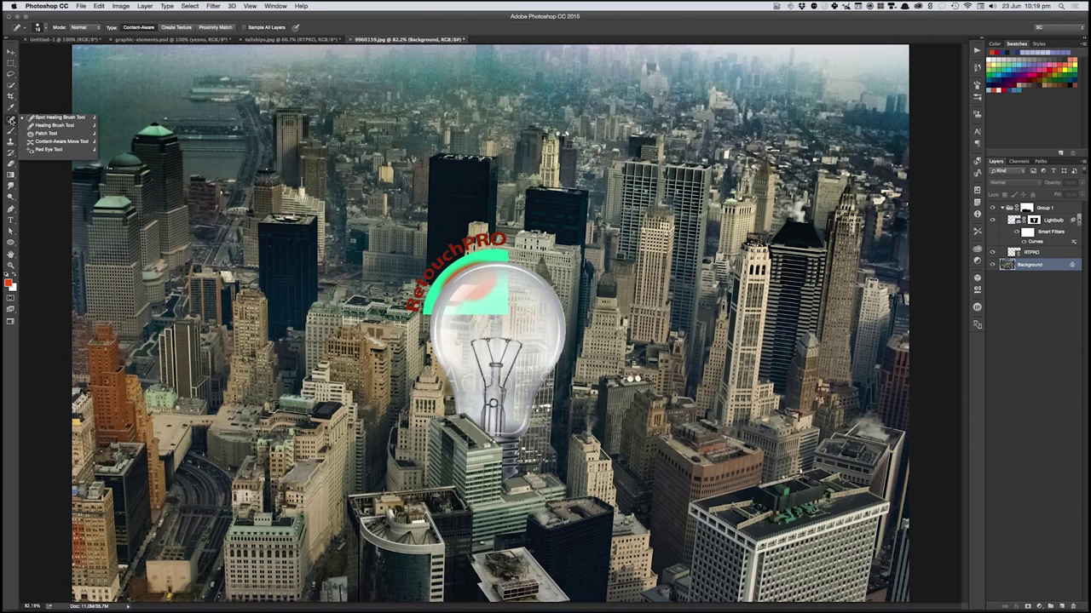
{"action": "left_click", "coordinate": [43, 126]}
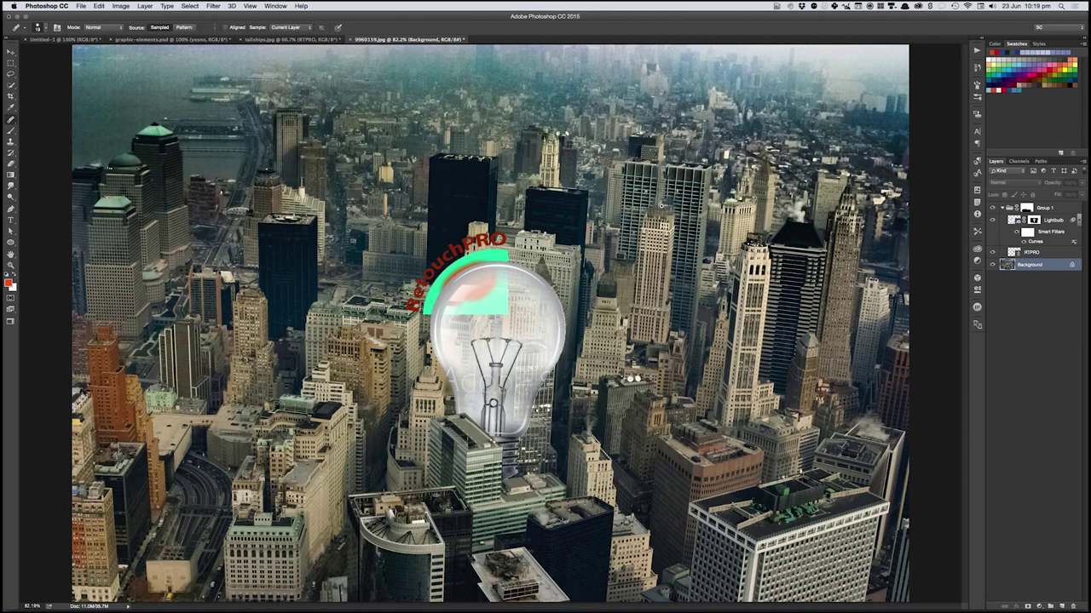
{"action": "scroll", "coordinate": [661, 205], "scroll_direction": "up", "scroll_amount": 1}
{"action": "scroll", "coordinate": [661, 205], "scroll_direction": "up", "scroll_amount": 1}
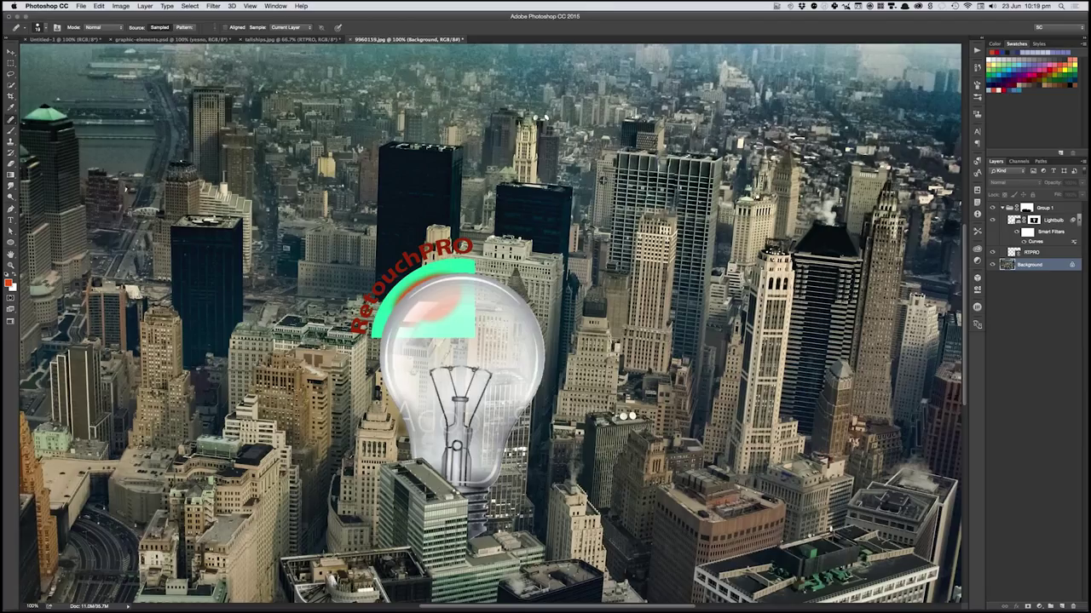
{"action": "right_click", "coordinate": [603, 180]}
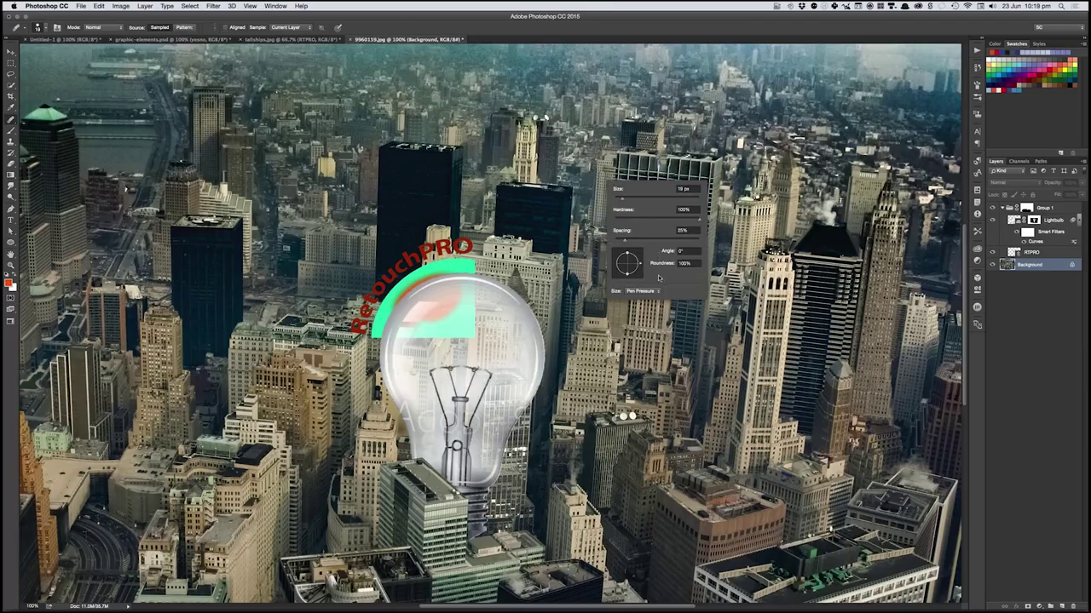
{"action": "left_click", "coordinate": [593, 224]}
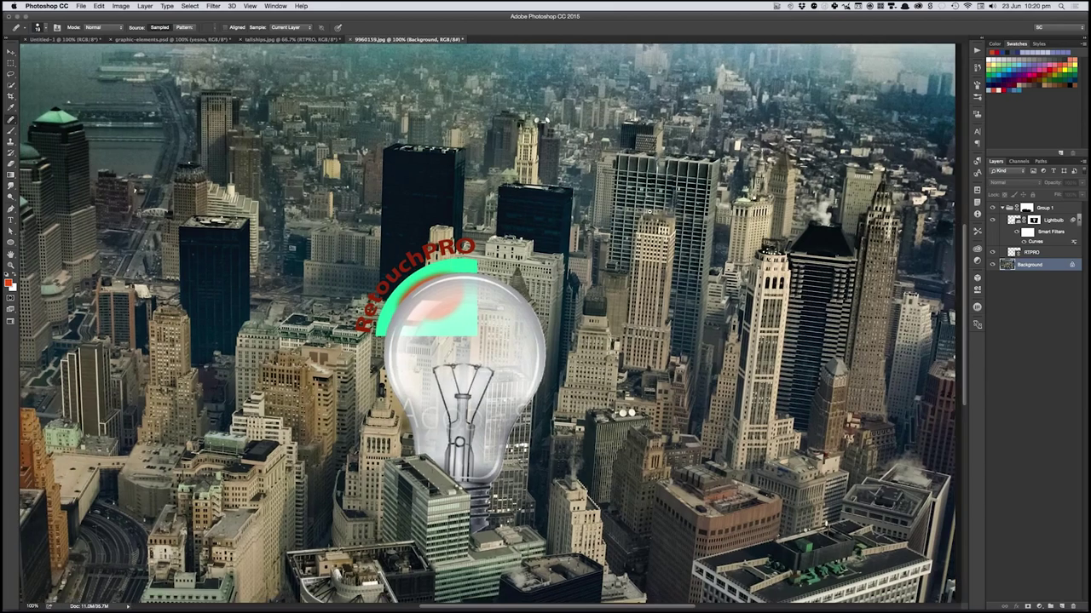
{"action": "scroll", "coordinate": [562, 283], "scroll_direction": "down", "scroll_amount": 3}
{"action": "key", "text": "super+equal"}
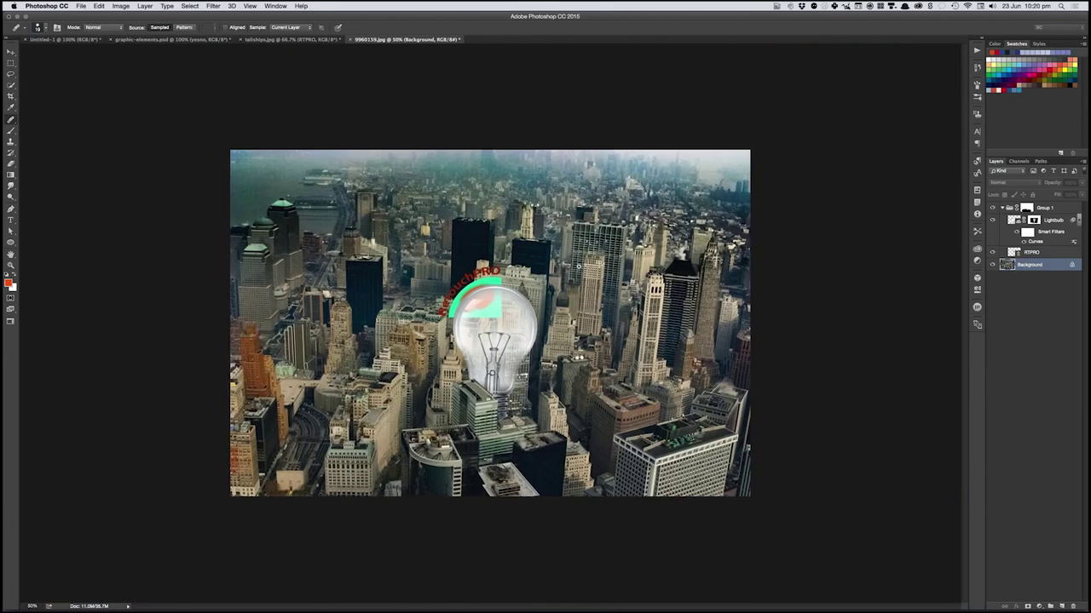
{"action": "key", "text": "super+equal"}
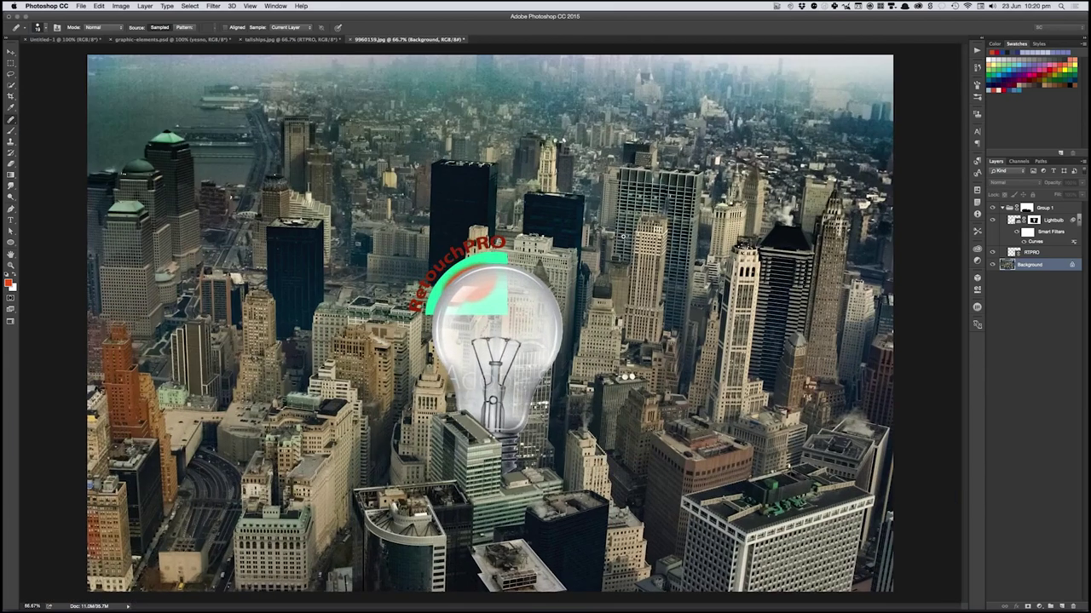
{"action": "key", "text": "super+equal"}
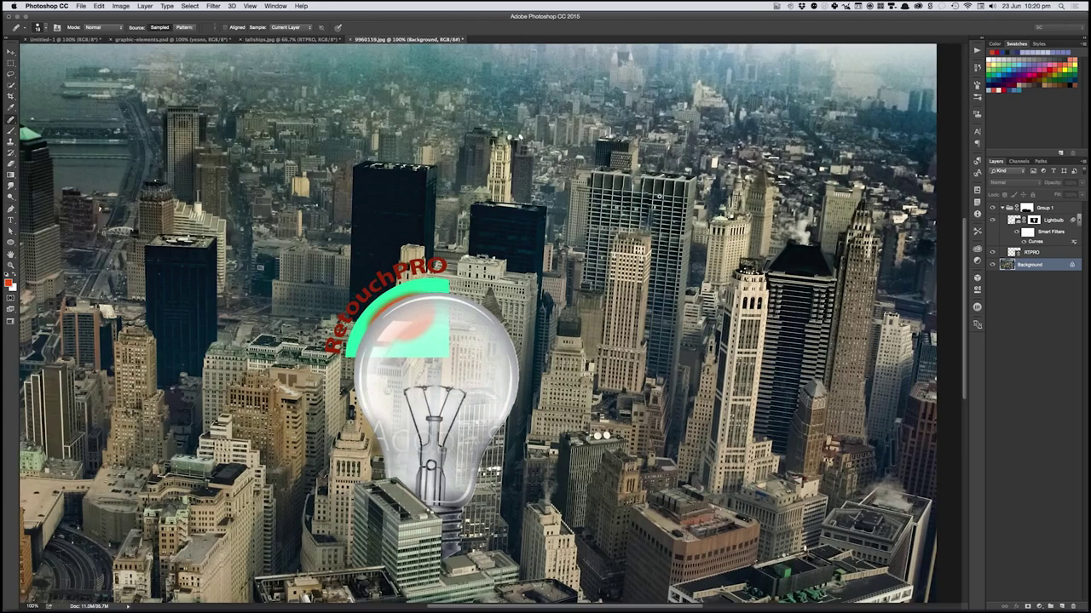
{"action": "key", "text": "super+0"}
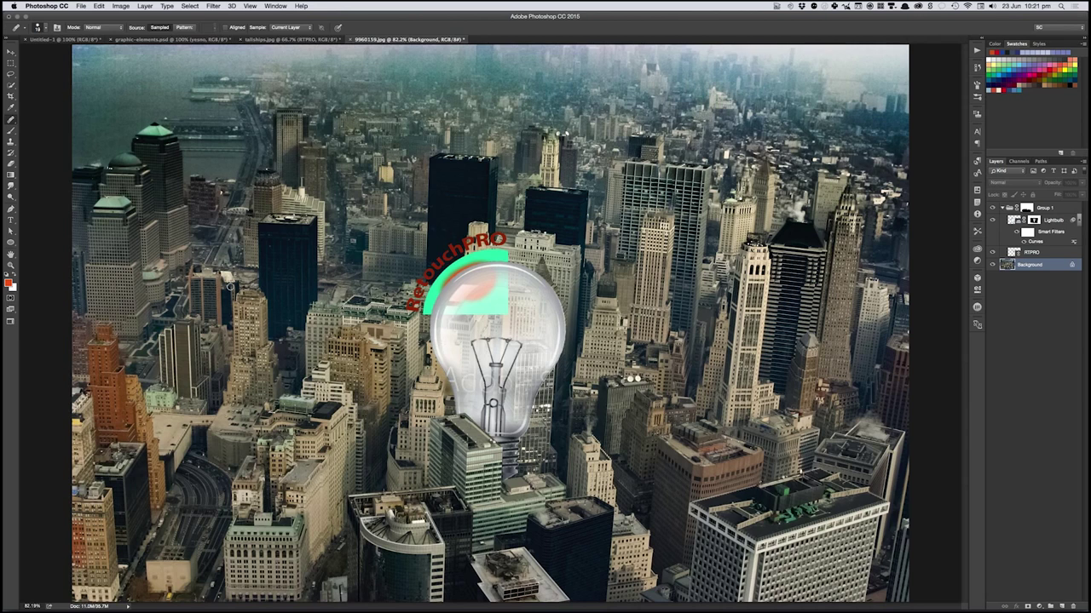
- Content-Aware Move the green-spired skyscraper right, scale it taller, then deselect
{"action": "left_click", "coordinate": [10, 120]}
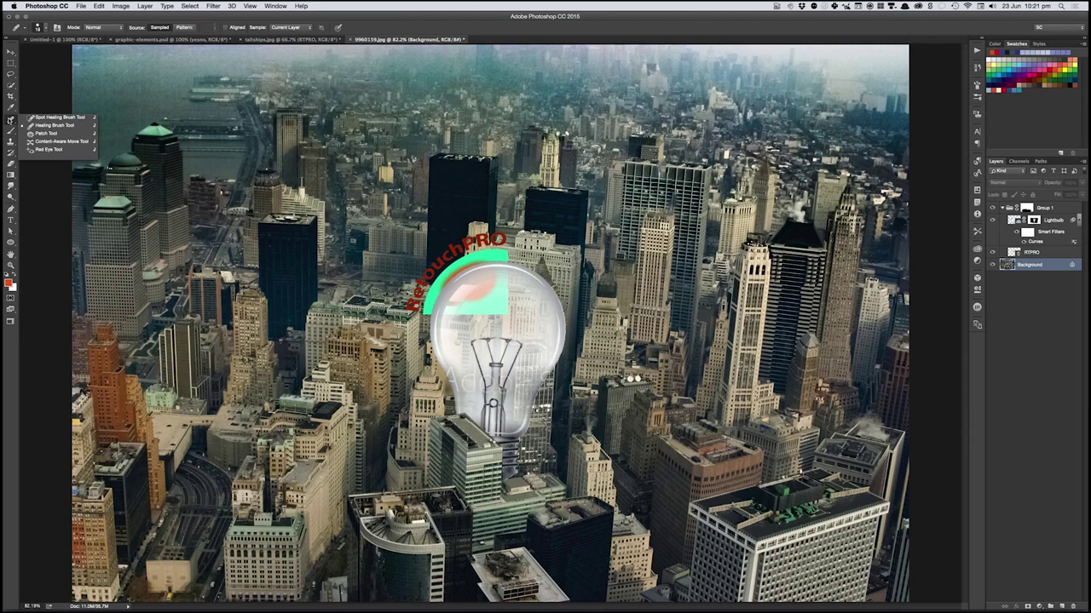
{"action": "left_click", "coordinate": [51, 141]}
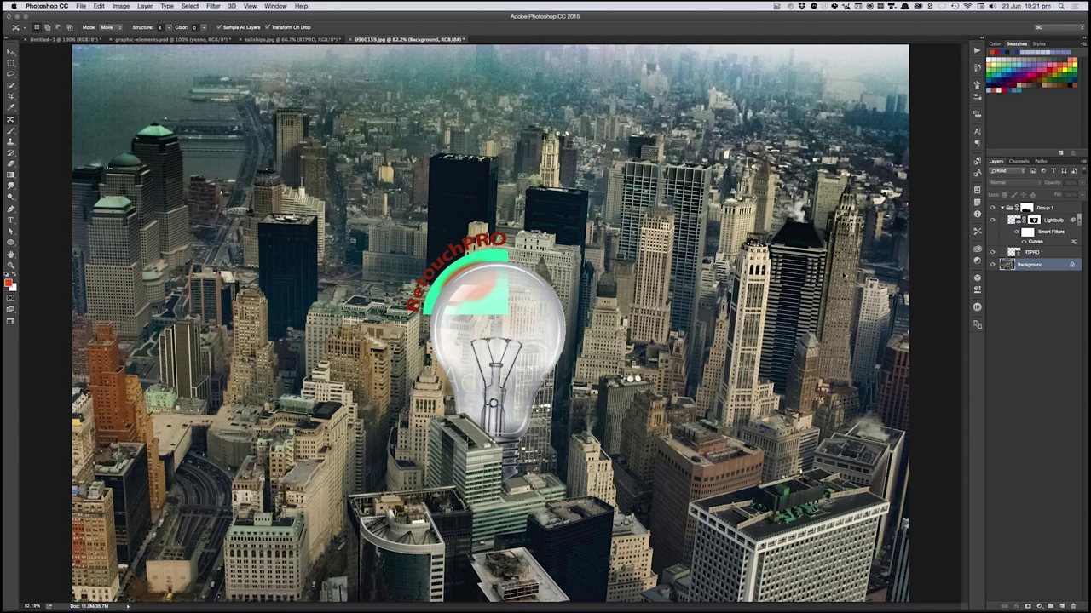
{"action": "key", "text": "ctrl+z"}
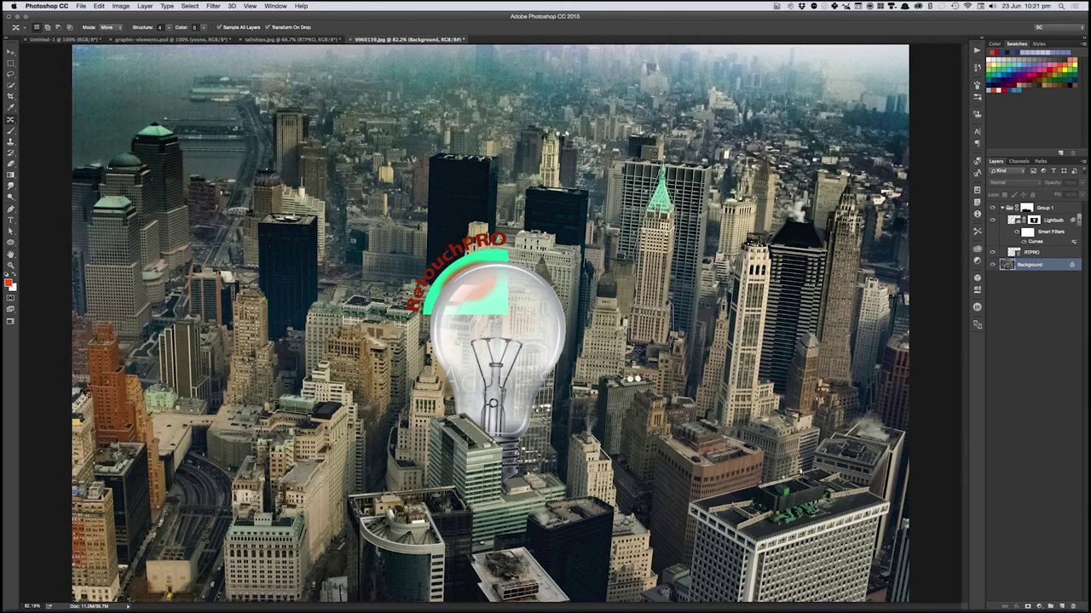
{"action": "left_click_drag", "start_coordinate": [660, 256], "coordinate": [800, 346]}
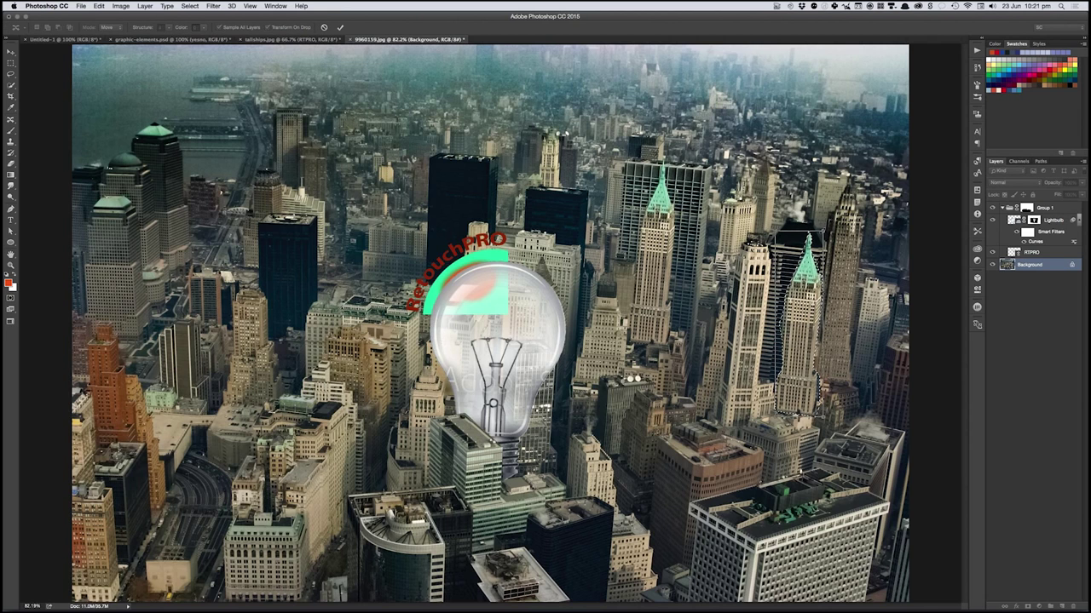
{"action": "left_click_drag", "start_coordinate": [823, 230], "coordinate": [867, 164]}
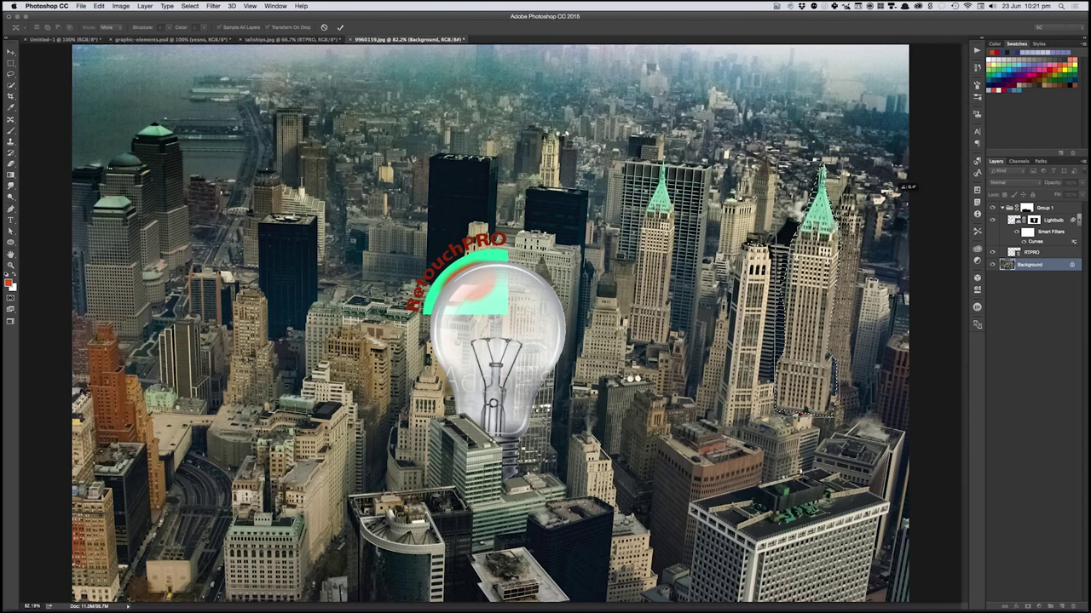
{"action": "left_click_drag", "start_coordinate": [820, 269], "coordinate": [876, 318]}
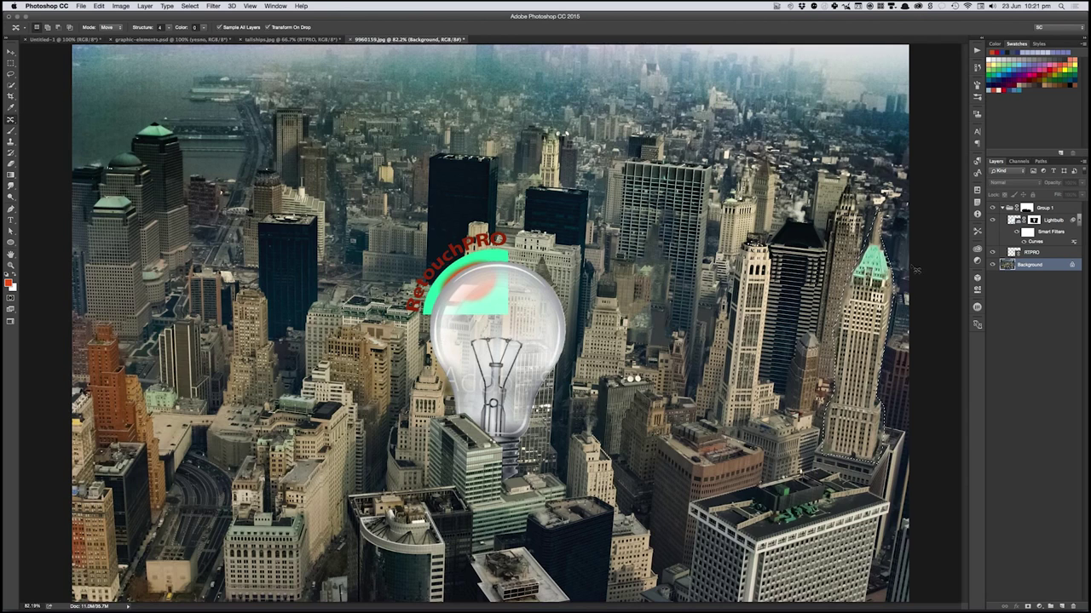
{"action": "key", "text": "ctrl+d"}
{"action": "left_click", "coordinate": [976, 52]}
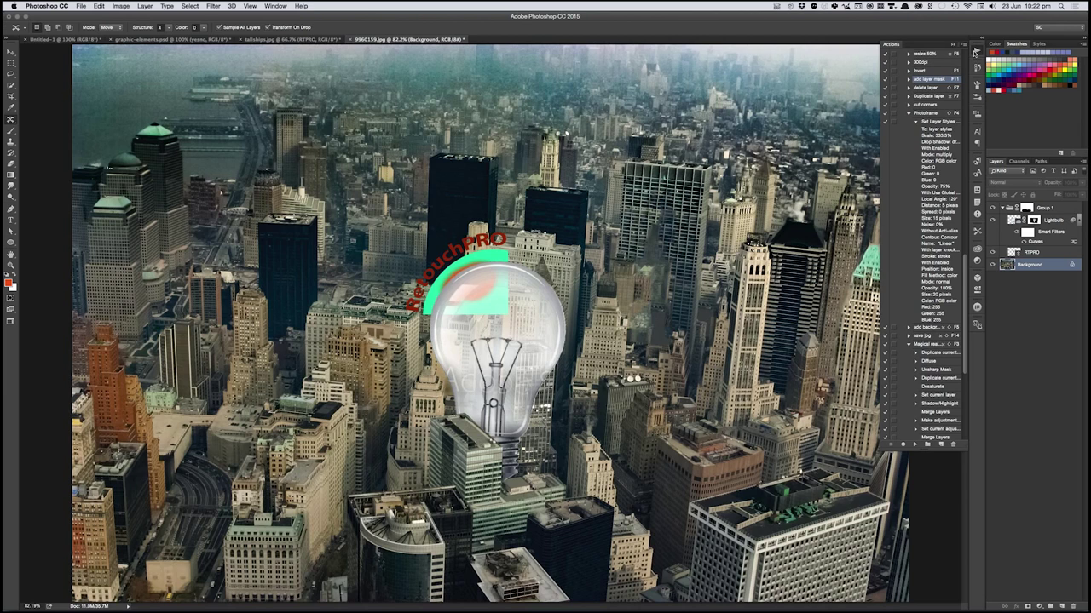
{"action": "left_click", "coordinate": [908, 113]}
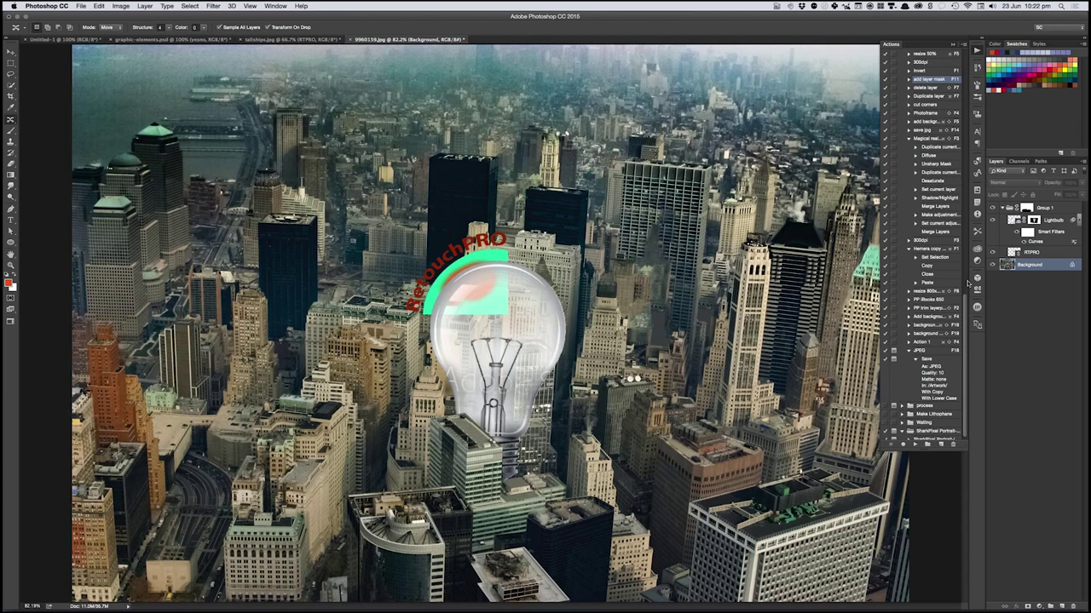
{"action": "scroll", "coordinate": [964, 51], "scroll_direction": "up", "scroll_amount": 10}
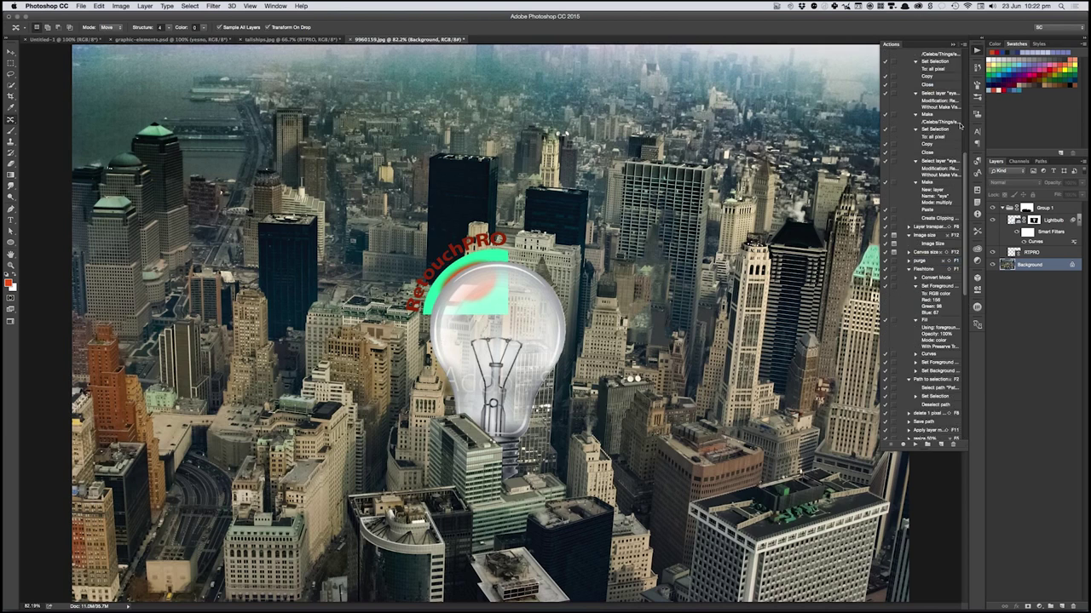
{"action": "scroll", "coordinate": [964, 51], "scroll_direction": "up", "scroll_amount": 3}
{"action": "left_click", "coordinate": [902, 68]}
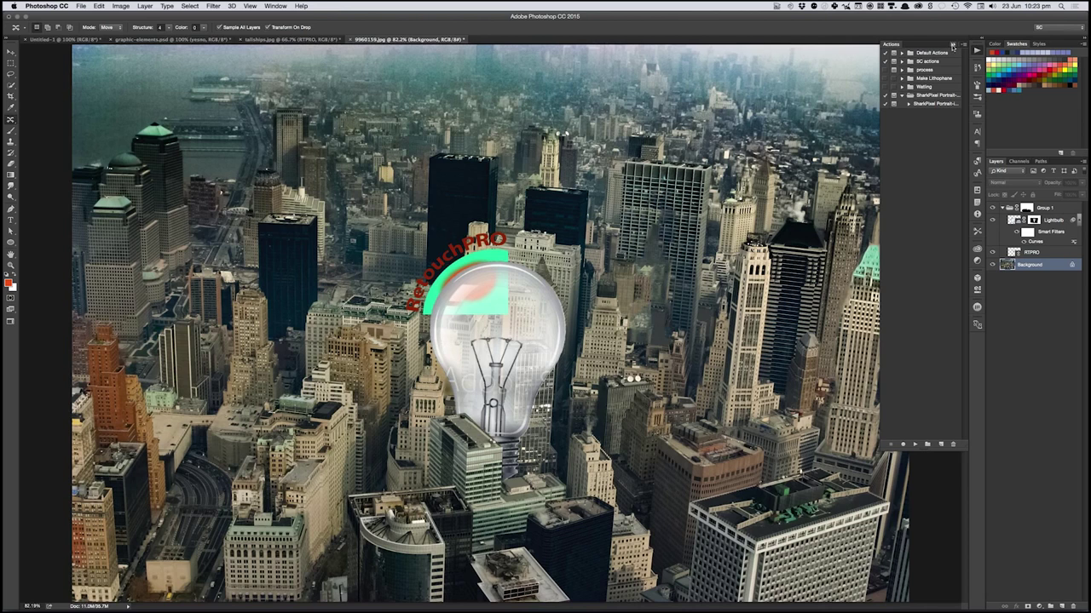
{"action": "left_click", "coordinate": [953, 46]}
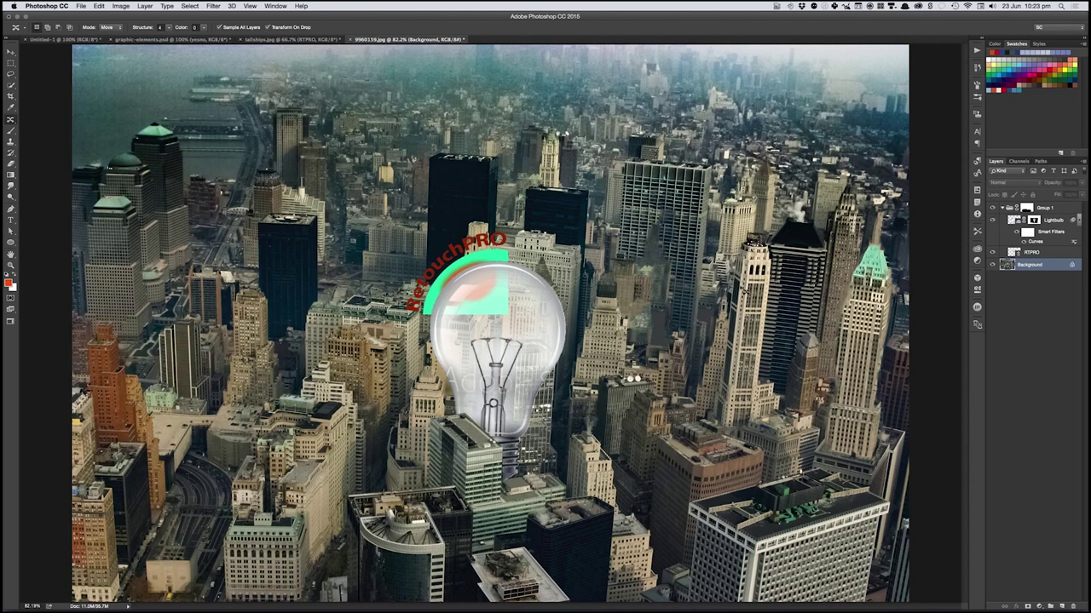
- Keep the SC workspace and hide Group 1 with the lightbulb and logo
{"action": "left_click", "coordinate": [1045, 28]}
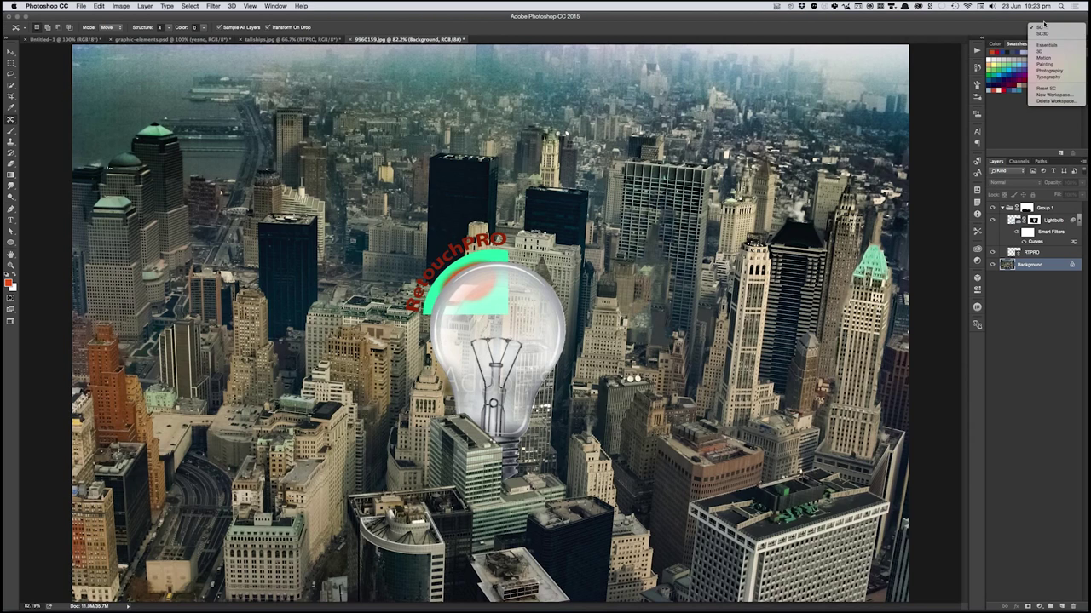
{"action": "left_click", "coordinate": [1046, 27]}
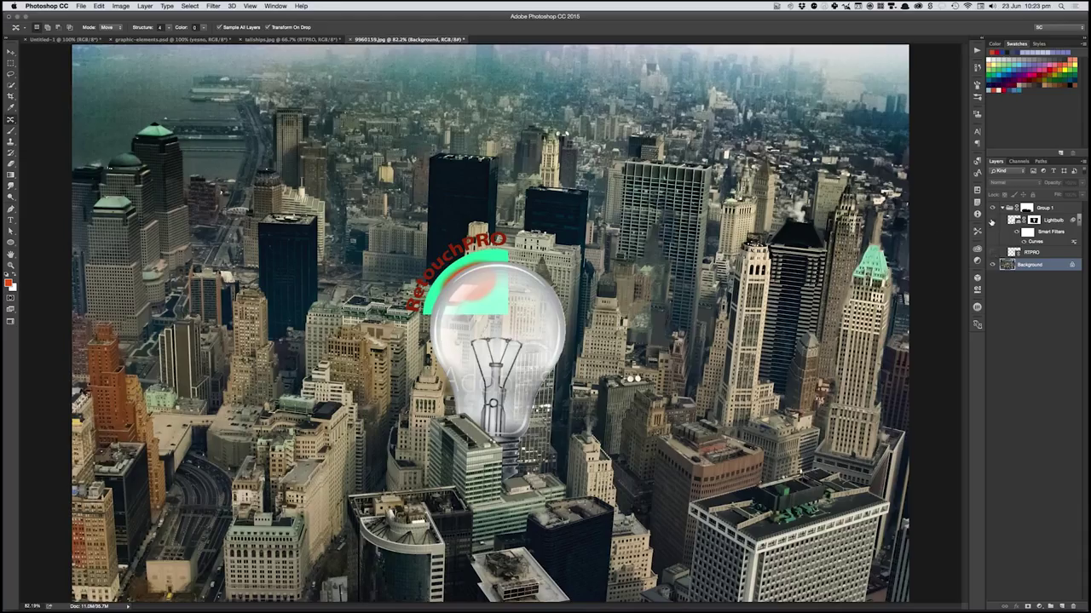
{"action": "left_click", "coordinate": [992, 208]}
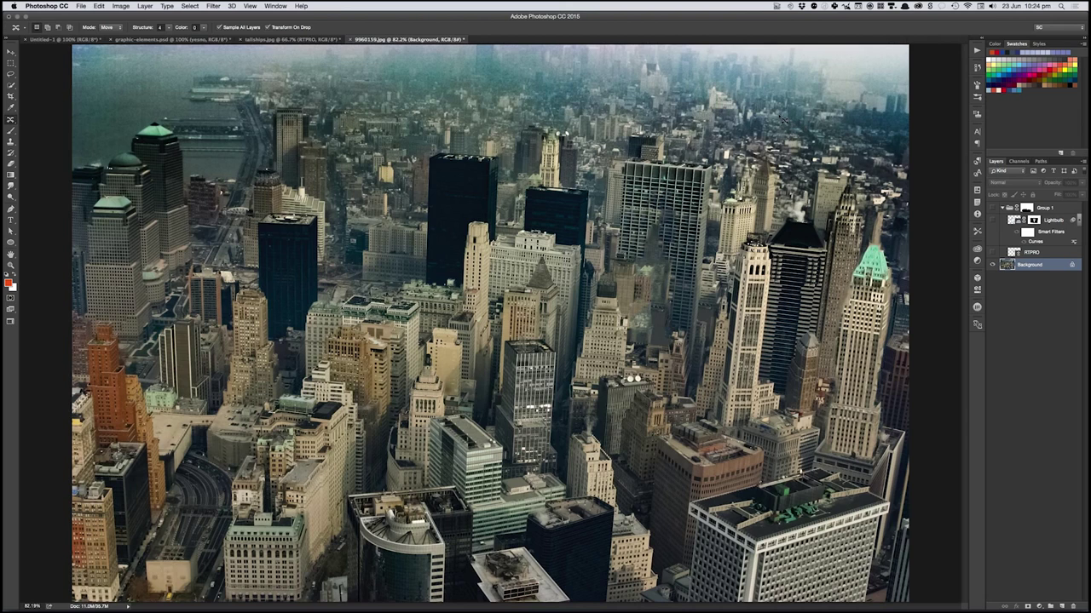
- Add Layer 1 and set the Clone Stamp to sample Current & Below
{"action": "key", "text": "super+shift+n"}
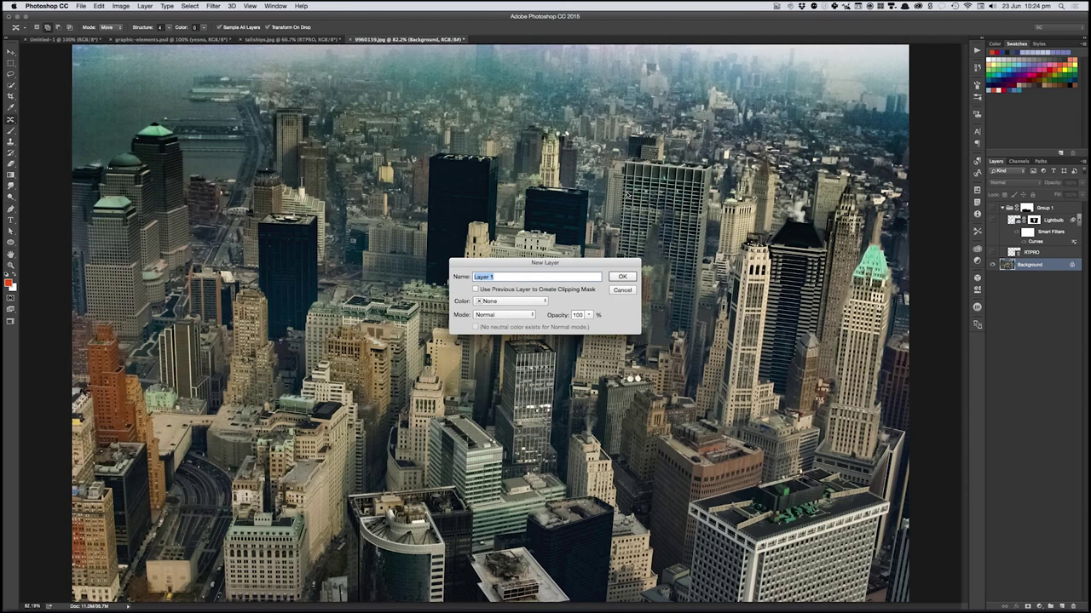
{"action": "key", "text": "Return"}
{"action": "key", "text": "s"}
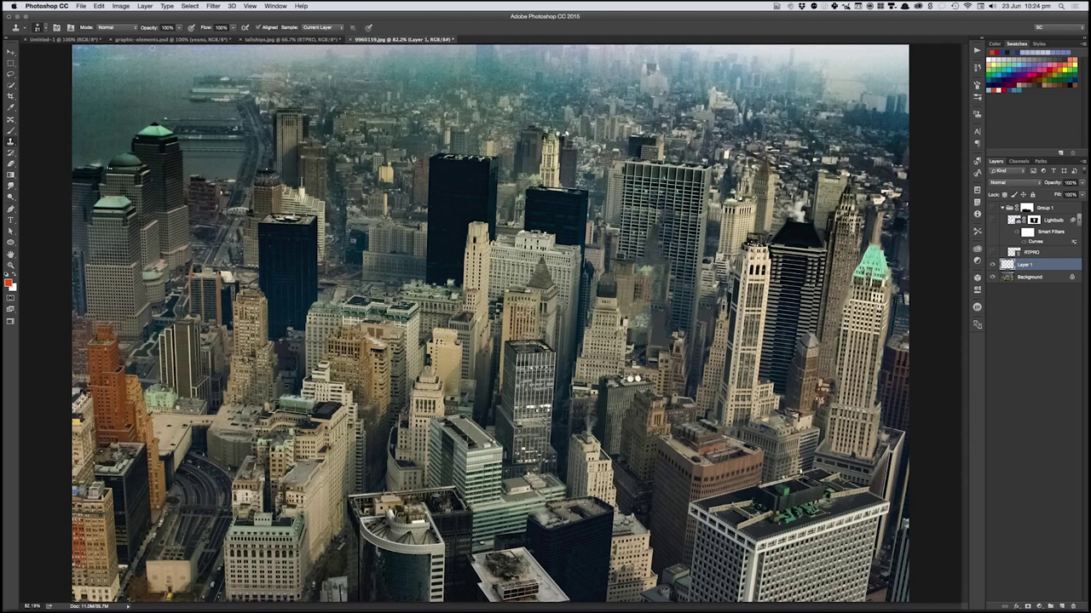
{"action": "left_click", "coordinate": [319, 28]}
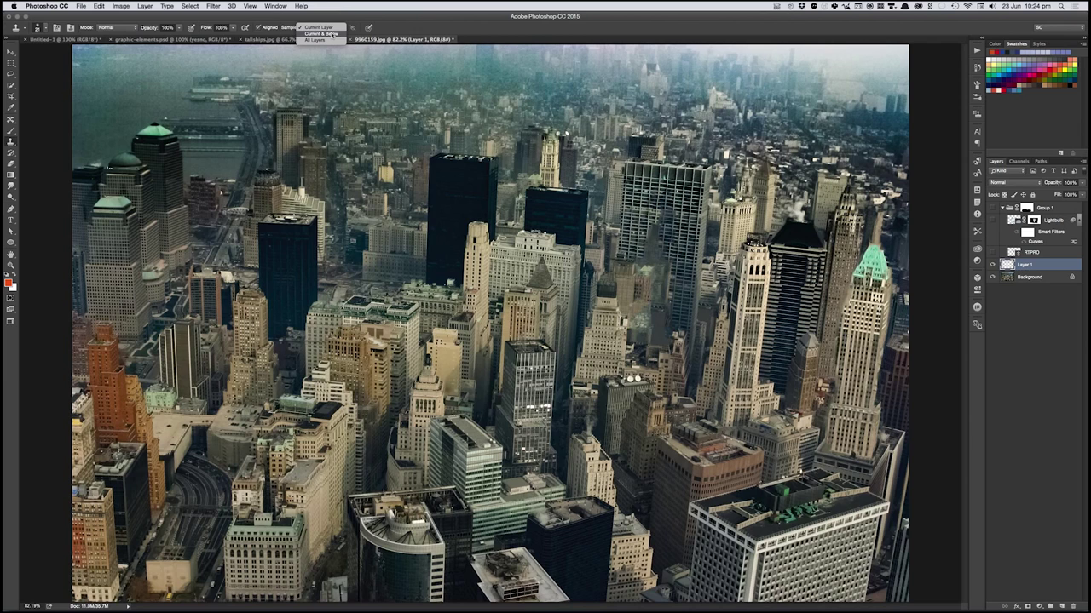
{"action": "left_click", "coordinate": [331, 33]}
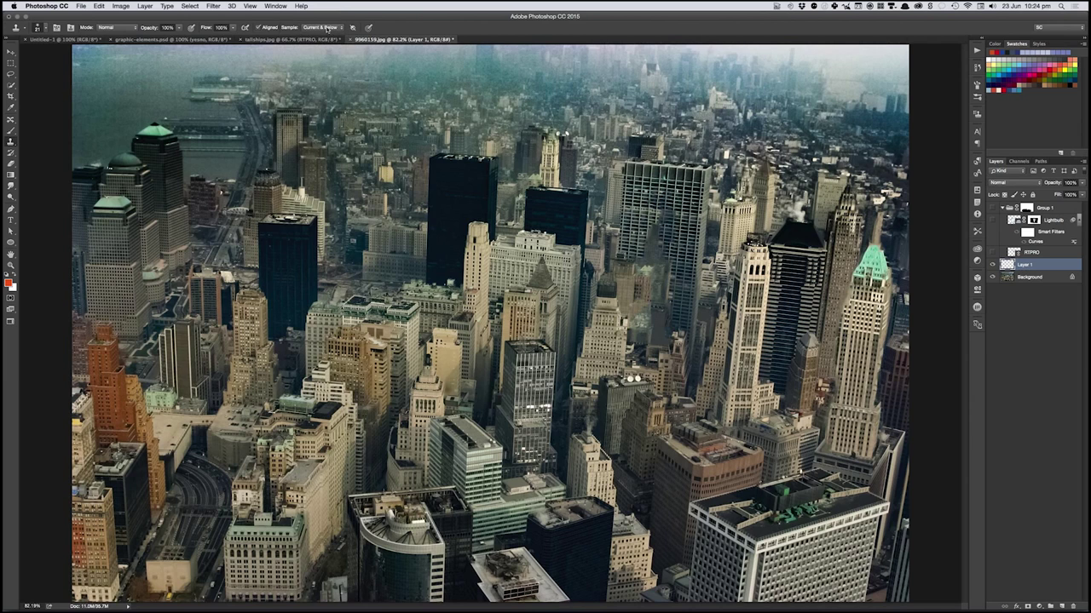
{"action": "left_click", "coordinate": [330, 28]}
{"action": "left_click", "coordinate": [324, 28]}
- Clone a round-domed building top-right sampling All Layers, then raise its Curves blacks to 69
{"action": "left_click", "coordinate": [319, 467], "text": "alt"}
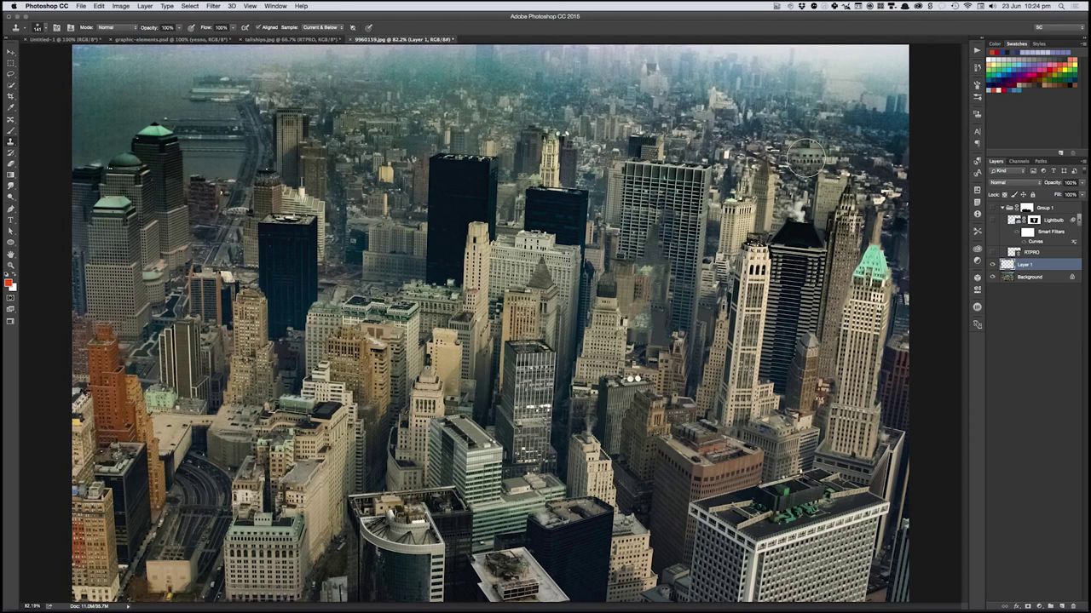
{"action": "left_click", "coordinate": [812, 93]}
{"action": "key", "text": "super+z"}
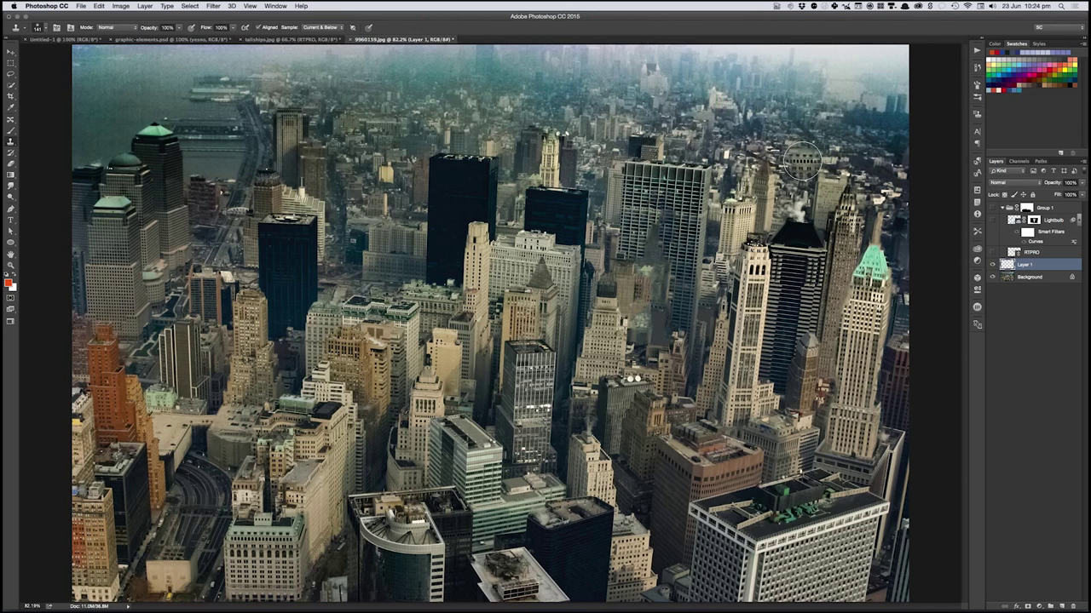
{"action": "left_click", "coordinate": [802, 133]}
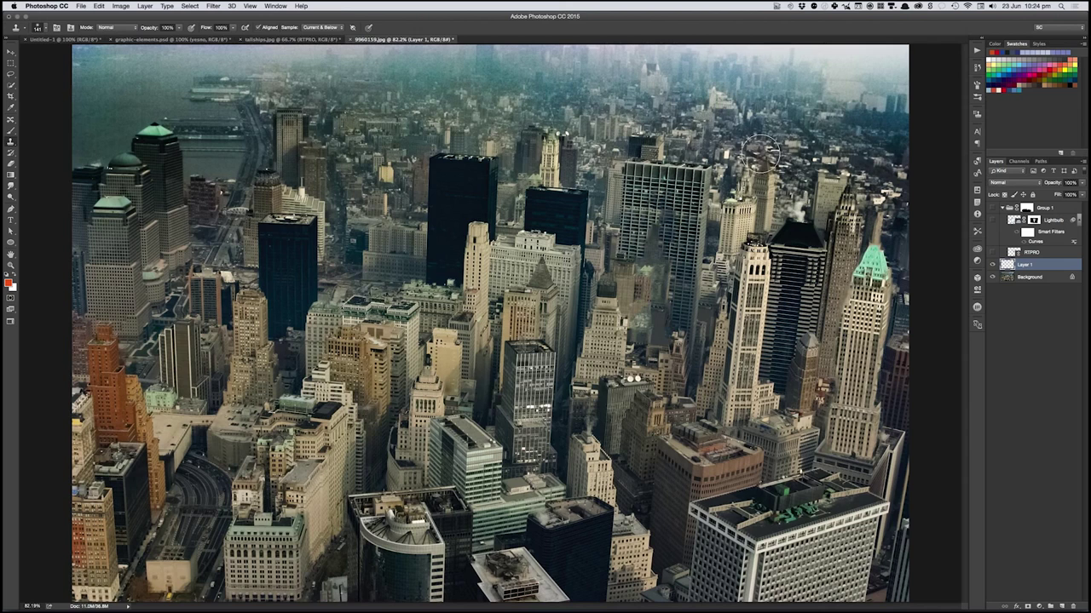
{"action": "left_click", "coordinate": [321, 27]}
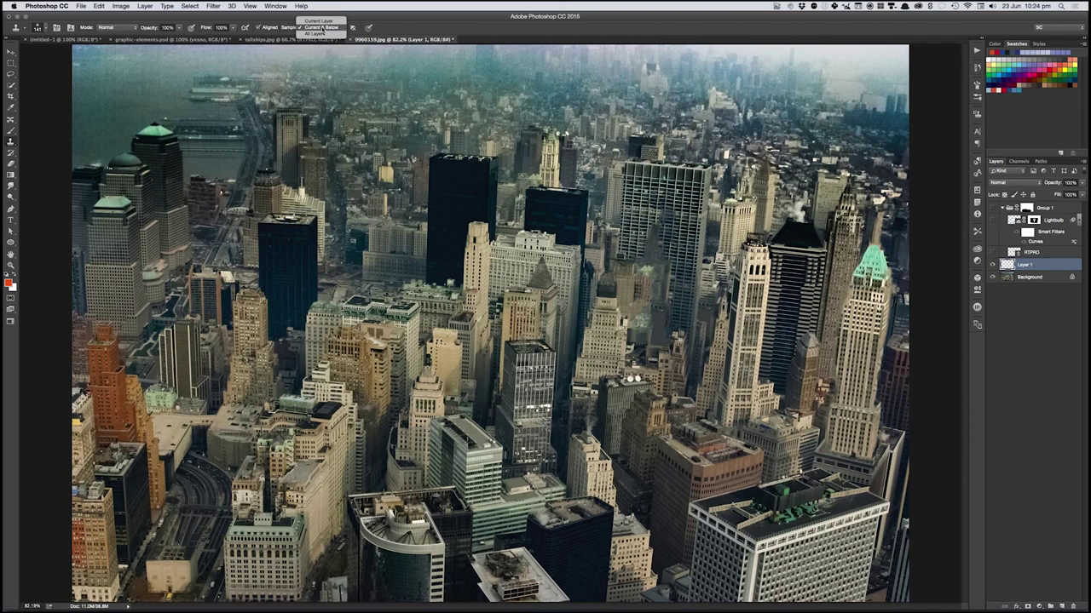
{"action": "left_click", "coordinate": [324, 38]}
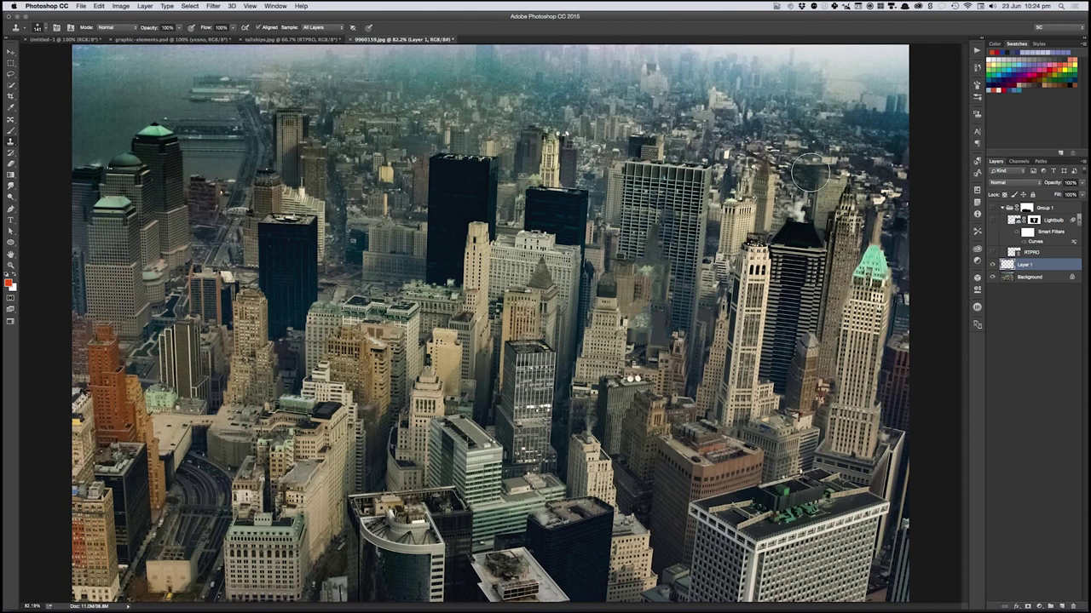
{"action": "mouse_move", "coordinate": [788, 140]}
{"action": "left_mouse_down"}
{"action": "mouse_move", "coordinate": [808, 181]}
{"action": "mouse_move", "coordinate": [780, 130]}
{"action": "mouse_move", "coordinate": [799, 111]}
{"action": "mouse_move", "coordinate": [758, 162]}
{"action": "mouse_move", "coordinate": [801, 205]}
{"action": "mouse_move", "coordinate": [750, 170]}
{"action": "mouse_move", "coordinate": [748, 119]}
{"action": "mouse_move", "coordinate": [827, 115]}
{"action": "mouse_move", "coordinate": [814, 72]}
{"action": "mouse_move", "coordinate": [843, 179]}
{"action": "mouse_move", "coordinate": [865, 175]}
{"action": "mouse_move", "coordinate": [869, 141]}
{"action": "mouse_move", "coordinate": [754, 115]}
{"action": "left_mouse_up"}
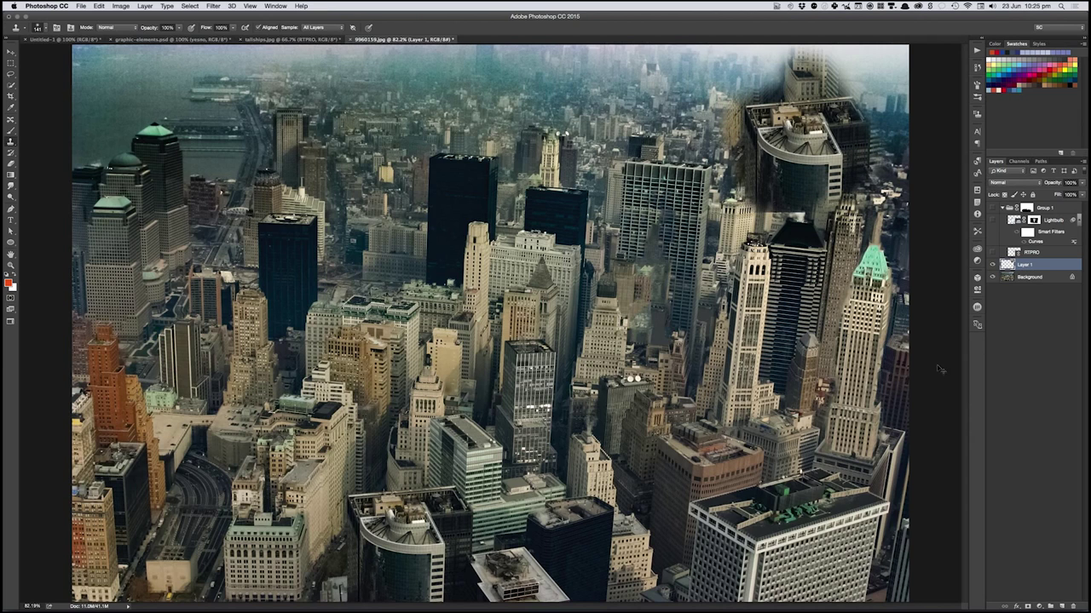
{"action": "key", "text": "super+m"}
{"action": "left_click_drag", "start_coordinate": [438, 356], "coordinate": [440, 325]}
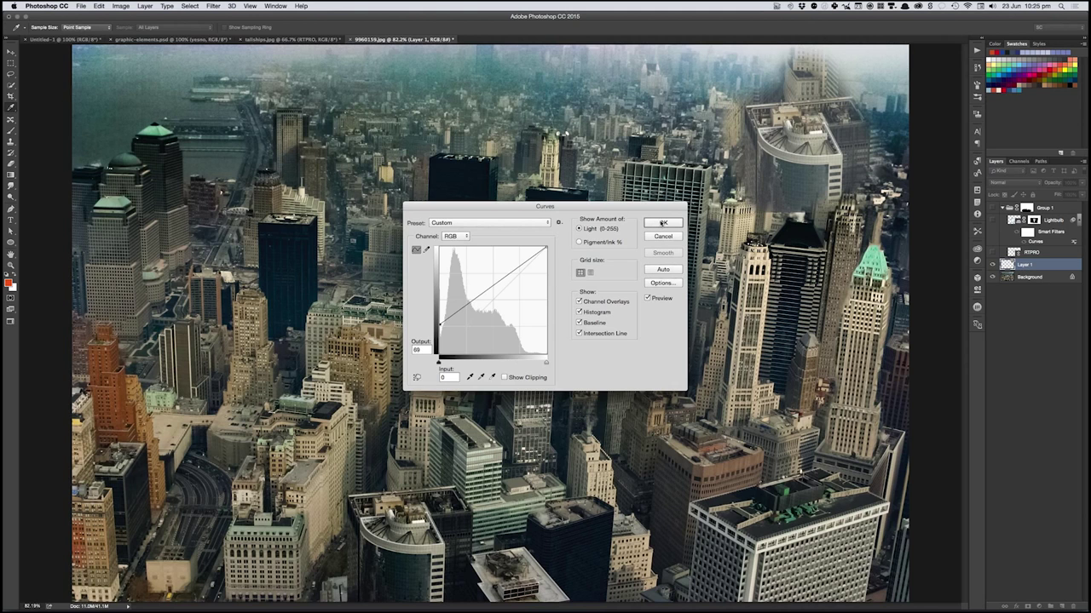
- Accept Curves, then rotate slightly and shrink the cloned building down-right
{"action": "left_click", "coordinate": [663, 223]}
{"action": "key", "text": "super+t"}
{"action": "left_click_drag", "start_coordinate": [925, 201], "coordinate": [864, 175]}
{"action": "left_click_drag", "start_coordinate": [844, 130], "coordinate": [856, 173]}
{"action": "key", "text": "Return"}
- Clone over the window lights on the dark tower, resetting sampling to Current & Below
{"action": "key", "text": "s"}
{"action": "mouse_move", "coordinate": [552, 442]}
{"action": "left_mouse_down"}
{"action": "mouse_move", "coordinate": [515, 460]}
{"action": "mouse_move", "coordinate": [528, 464]}
{"action": "mouse_move", "coordinate": [523, 448]}
{"action": "mouse_move", "coordinate": [512, 461]}
{"action": "mouse_move", "coordinate": [501, 484]}
{"action": "mouse_move", "coordinate": [521, 501]}
{"action": "left_mouse_up"}
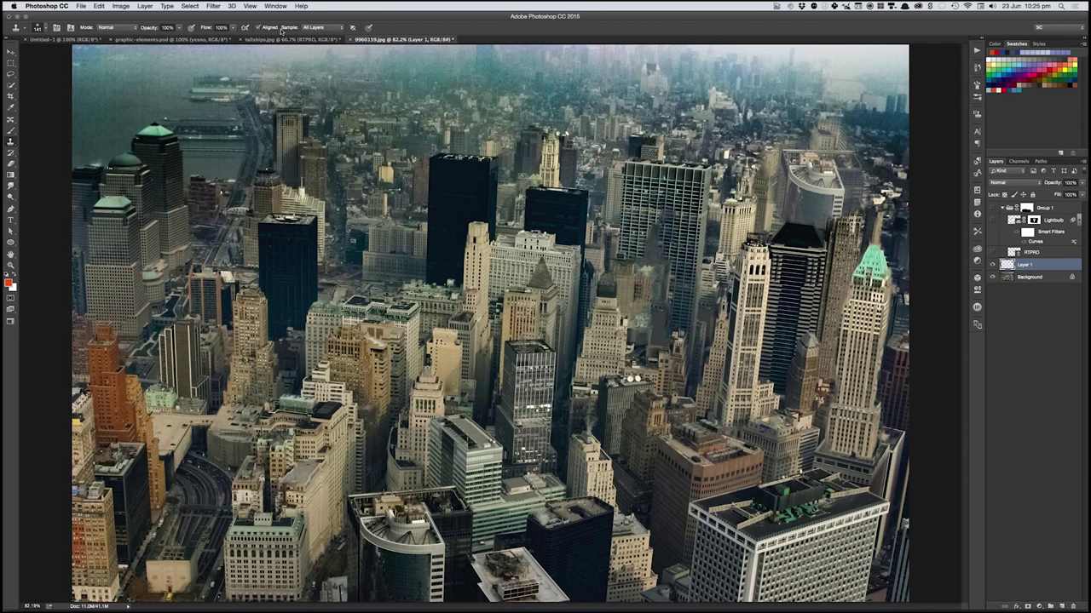
{"action": "left_click", "coordinate": [317, 28]}
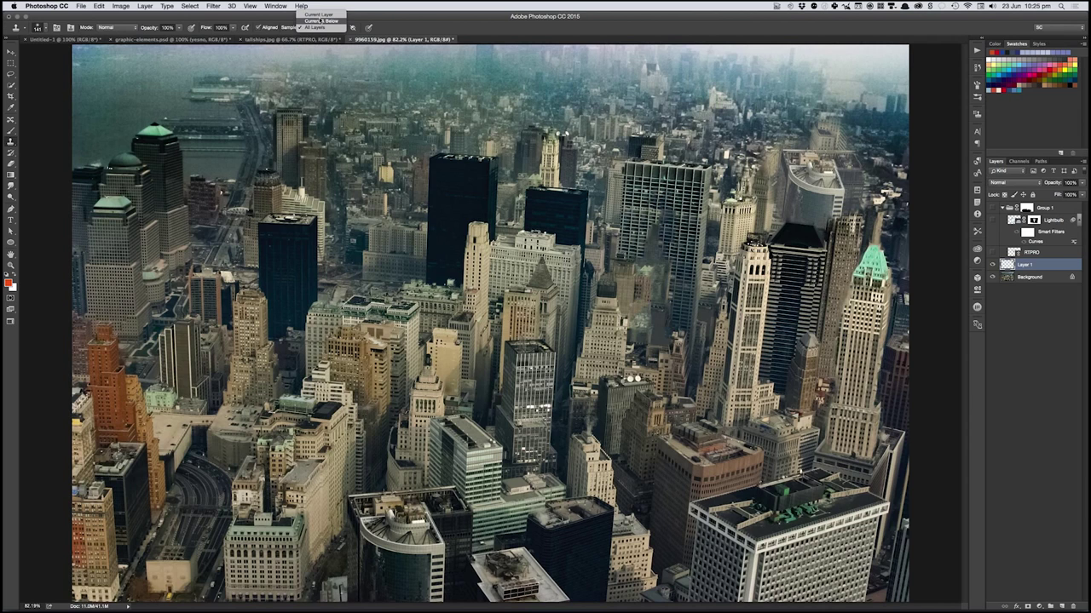
{"action": "left_click", "coordinate": [323, 20]}
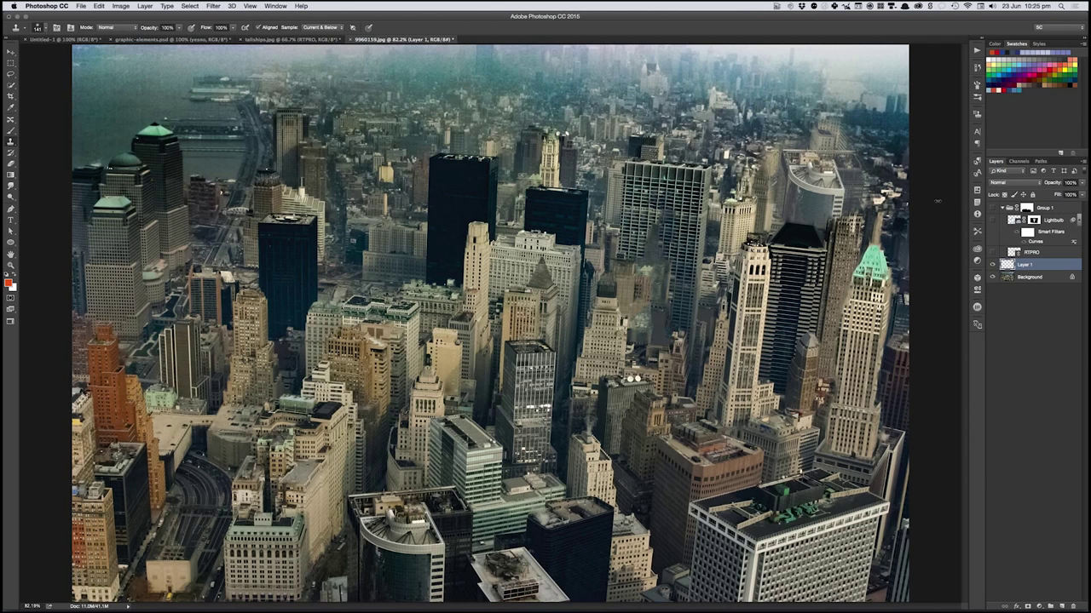
- Squash and slightly skew the Layer 1 patch, then add a layer mask
{"action": "key", "text": "ctrl+t"}
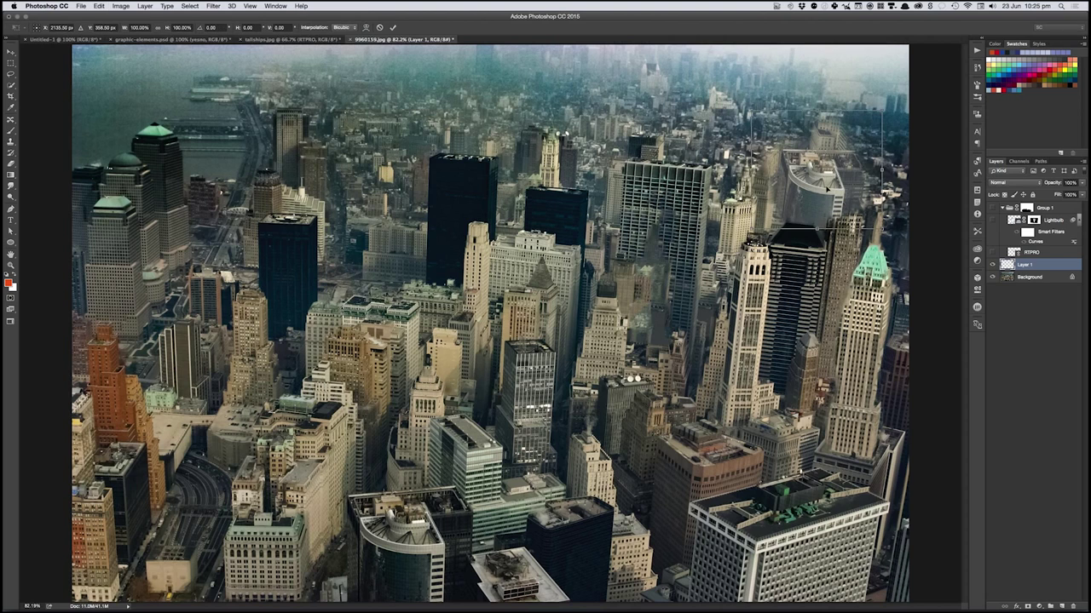
{"action": "left_click_drag", "start_coordinate": [816, 110], "coordinate": [841, 181]}
{"action": "key", "text": "Return"}
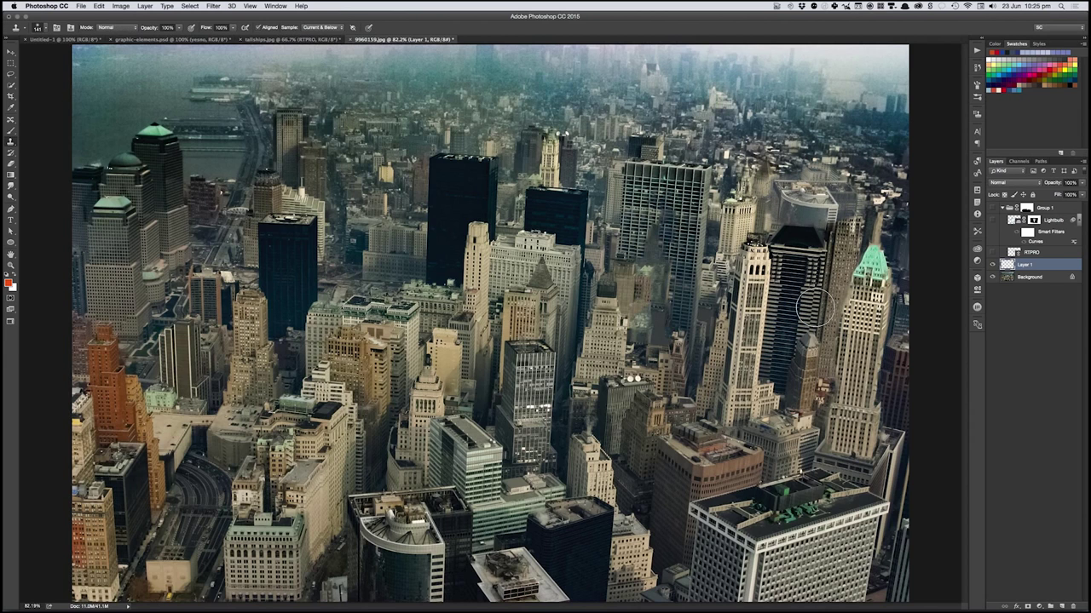
{"action": "key", "text": "s"}
{"action": "key", "text": "b"}
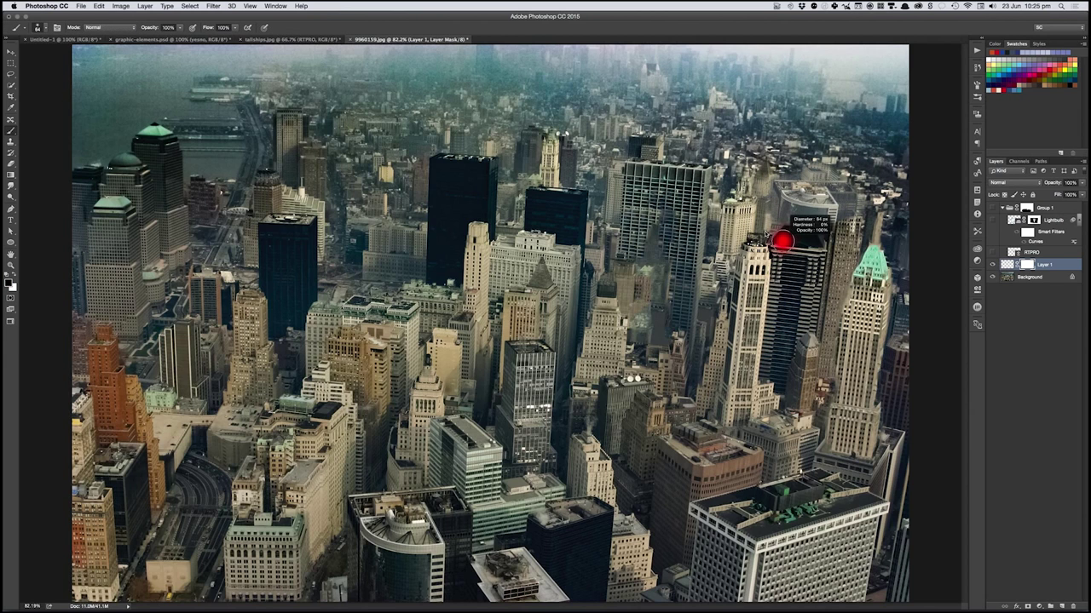
- Brush the Layer 1 mask over the ghost spire edges and dome, then swap to black
{"action": "mouse_move", "coordinate": [766, 206]}
{"action": "left_mouse_down"}
{"action": "mouse_move", "coordinate": [767, 181]}
{"action": "mouse_move", "coordinate": [782, 228]}
{"action": "left_mouse_up"}
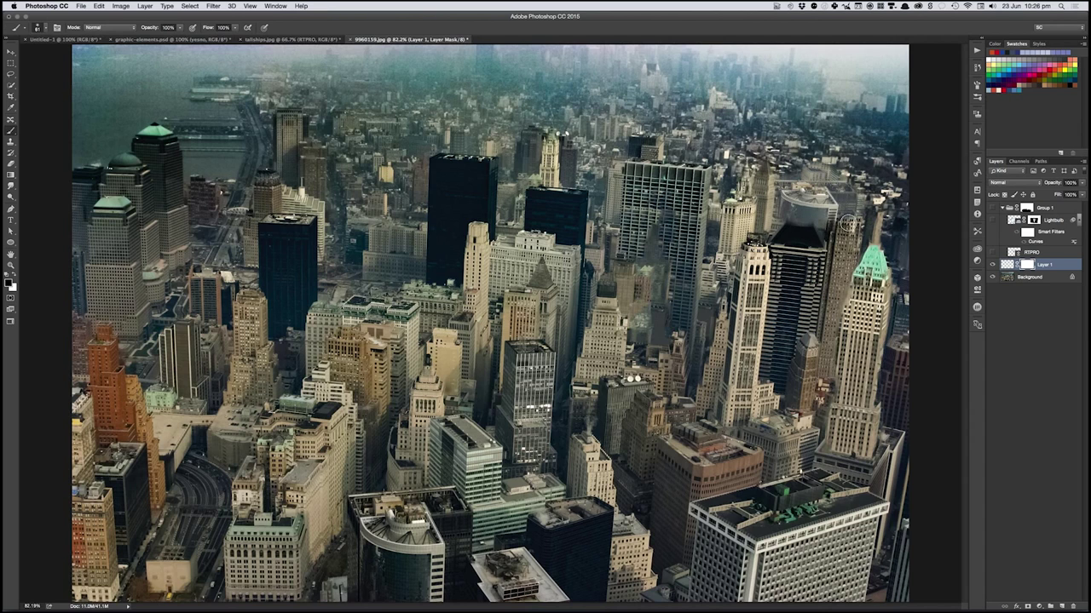
{"action": "mouse_move", "coordinate": [850, 206]}
{"action": "left_mouse_down"}
{"action": "mouse_move", "coordinate": [839, 215]}
{"action": "mouse_move", "coordinate": [850, 184]}
{"action": "left_mouse_up"}
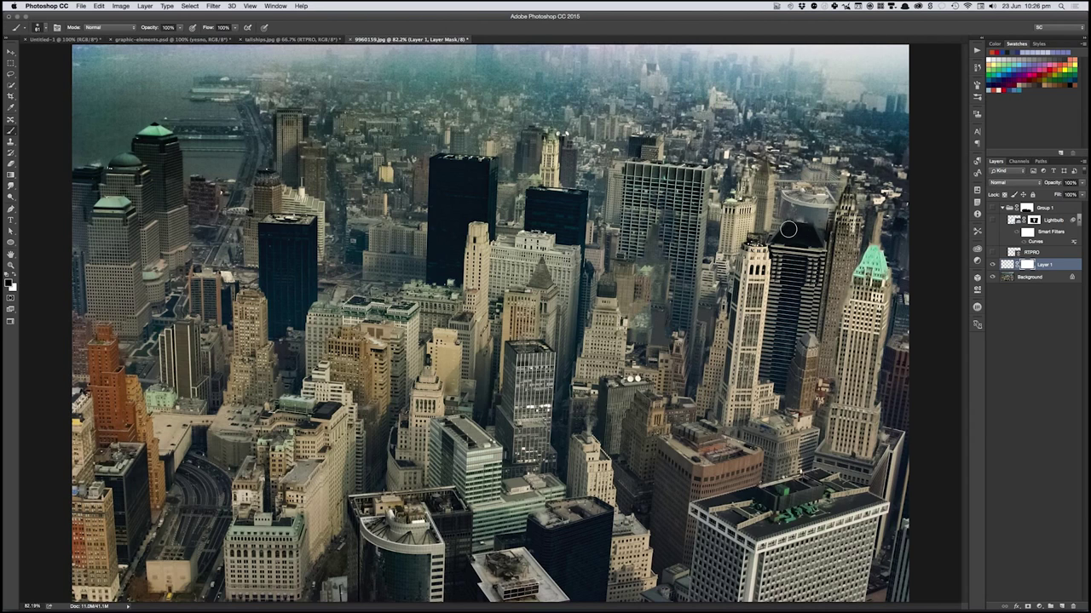
{"action": "mouse_move", "coordinate": [834, 243]}
{"action": "left_mouse_down"}
{"action": "mouse_move", "coordinate": [797, 212]}
{"action": "mouse_move", "coordinate": [818, 212]}
{"action": "left_mouse_up"}
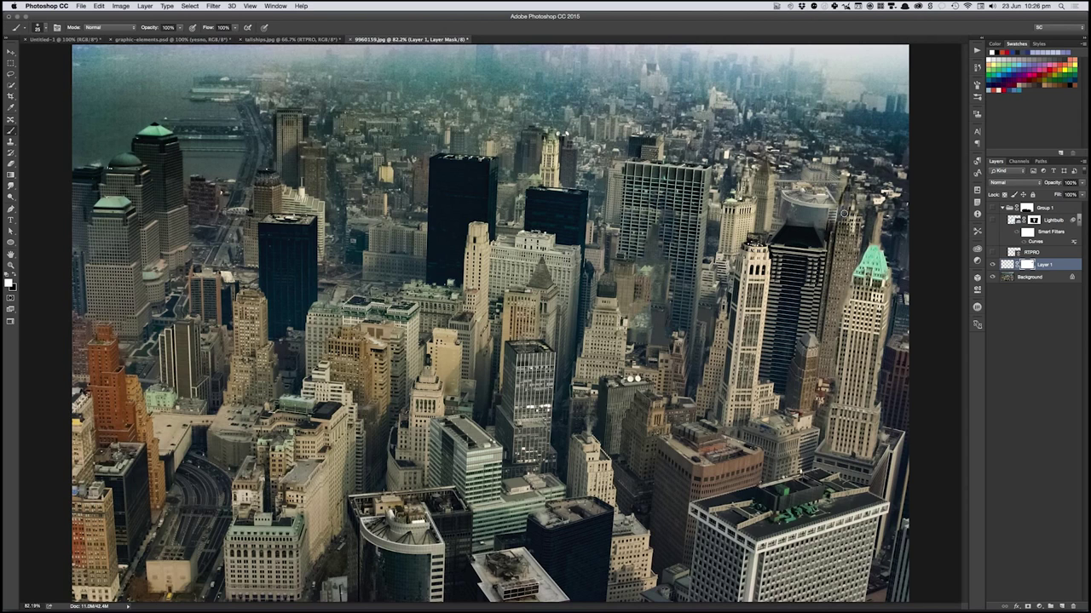
{"action": "key", "text": "x"}
- Zoom to 300% on the tall glass building and add Layer 2
{"action": "key", "text": "super+plus"}
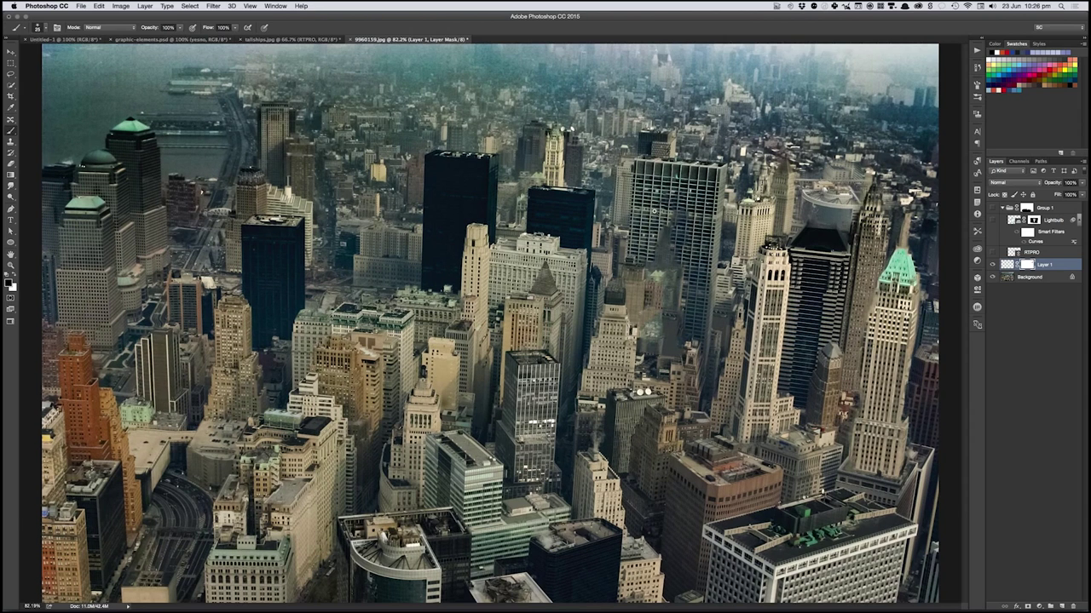
{"action": "key", "text": "super+plus"}
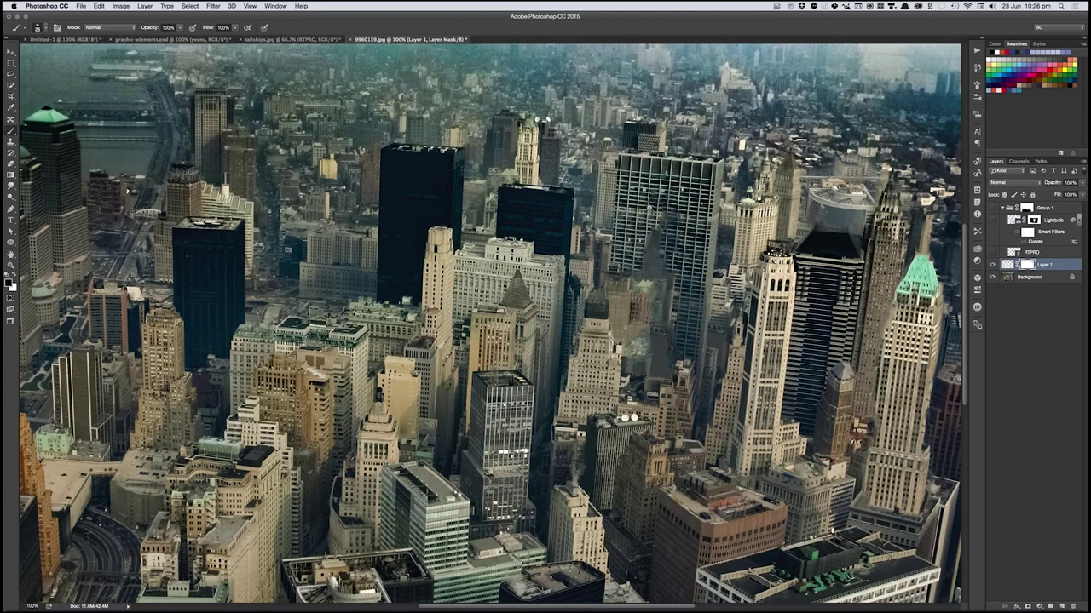
{"action": "key", "text": "super+plus"}
{"action": "key", "text": "super+plus"}
{"action": "key", "text": "shift+super+n"}
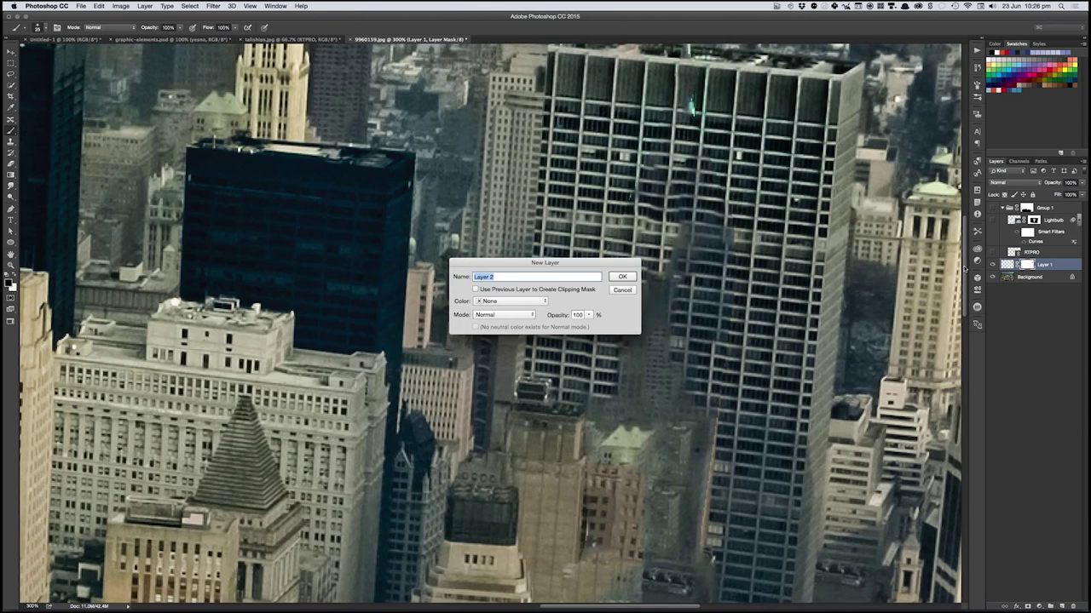
{"action": "key", "text": "Return"}
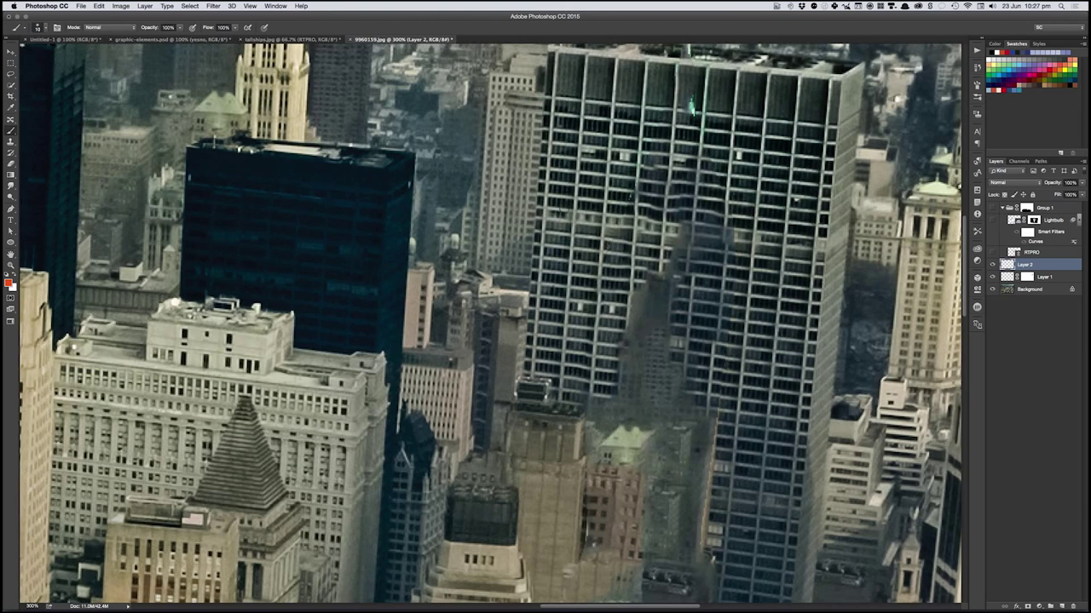
- Clone clean window-grid texture over the upper and lower facade smudges, then fit the view
{"action": "key", "text": "s"}
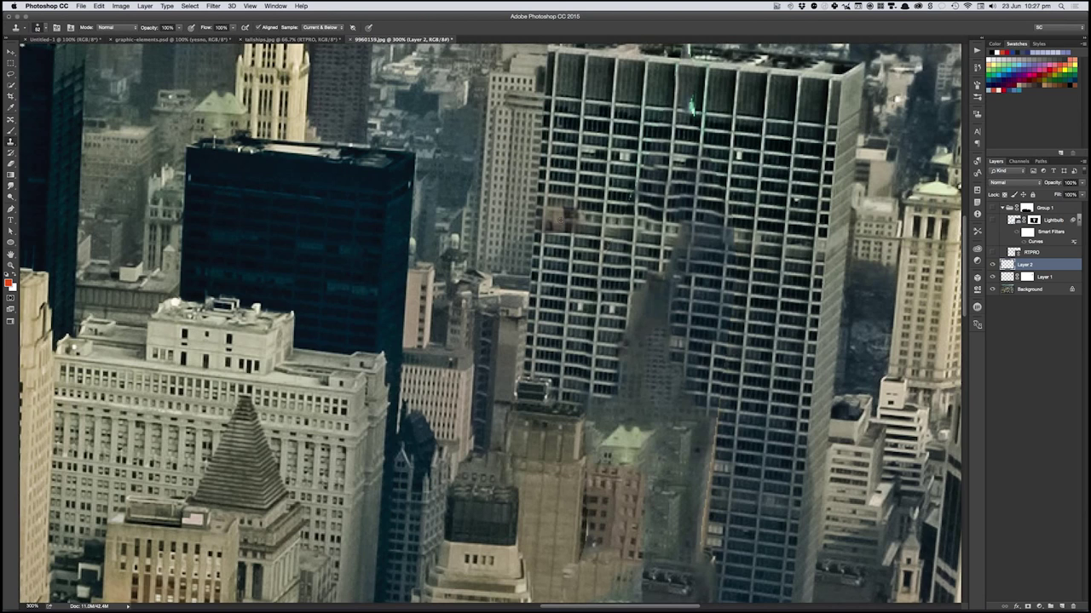
{"action": "left_click", "coordinate": [560, 216]}
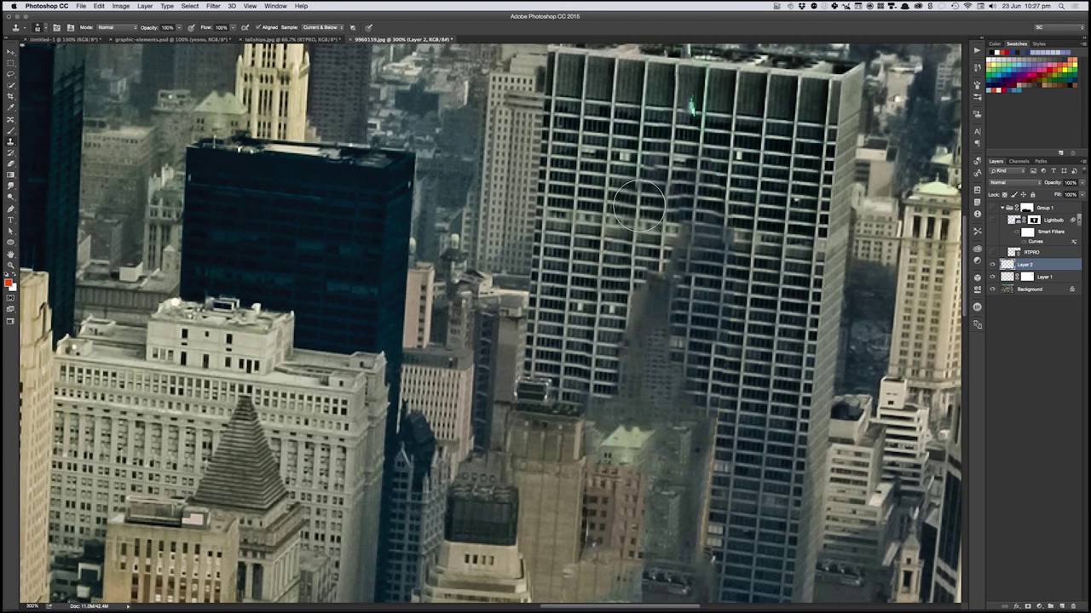
{"action": "mouse_move", "coordinate": [634, 226]}
{"action": "left_mouse_down"}
{"action": "mouse_move", "coordinate": [635, 204]}
{"action": "mouse_move", "coordinate": [652, 200]}
{"action": "mouse_move", "coordinate": [716, 213]}
{"action": "mouse_move", "coordinate": [639, 219]}
{"action": "mouse_move", "coordinate": [678, 252]}
{"action": "mouse_move", "coordinate": [639, 271]}
{"action": "mouse_move", "coordinate": [694, 290]}
{"action": "mouse_move", "coordinate": [619, 337]}
{"action": "mouse_move", "coordinate": [619, 325]}
{"action": "mouse_move", "coordinate": [705, 329]}
{"action": "mouse_move", "coordinate": [673, 374]}
{"action": "mouse_move", "coordinate": [700, 243]}
{"action": "mouse_move", "coordinate": [671, 317]}
{"action": "mouse_move", "coordinate": [694, 358]}
{"action": "mouse_move", "coordinate": [707, 260]}
{"action": "left_mouse_up"}
{"action": "mouse_move", "coordinate": [688, 216]}
{"action": "left_mouse_down"}
{"action": "mouse_move", "coordinate": [674, 154]}
{"action": "mouse_move", "coordinate": [720, 171]}
{"action": "mouse_move", "coordinate": [697, 144]}
{"action": "left_mouse_up"}
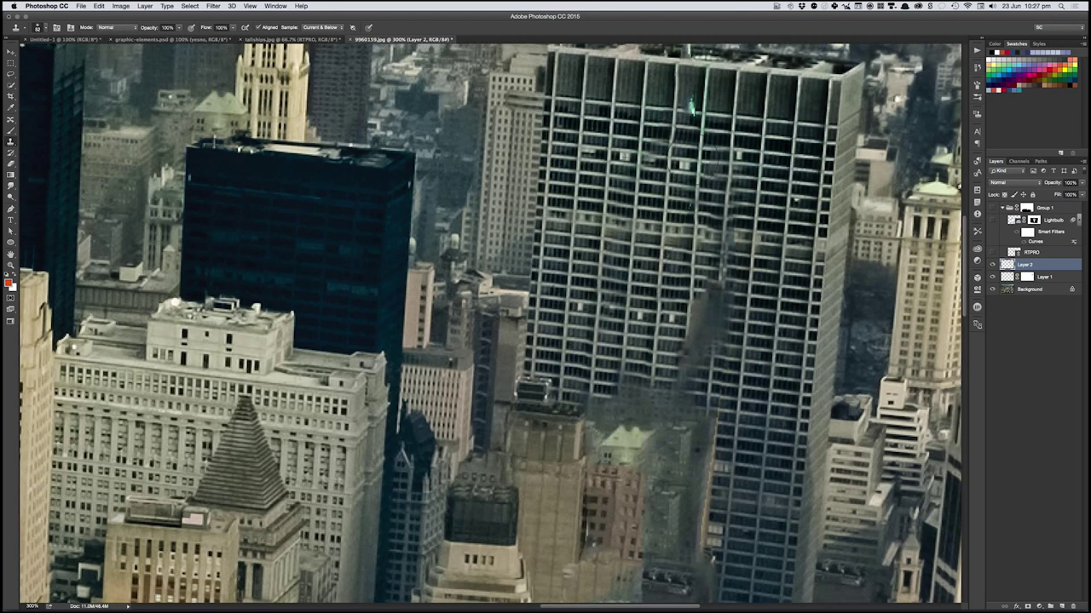
{"action": "key", "text": "v"}
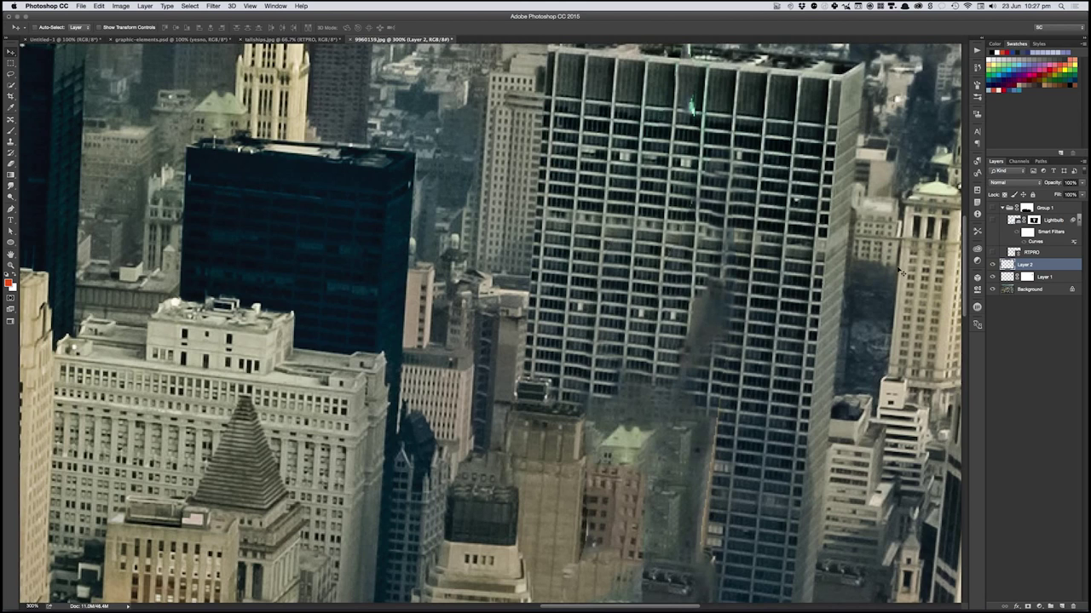
{"action": "key", "text": "s"}
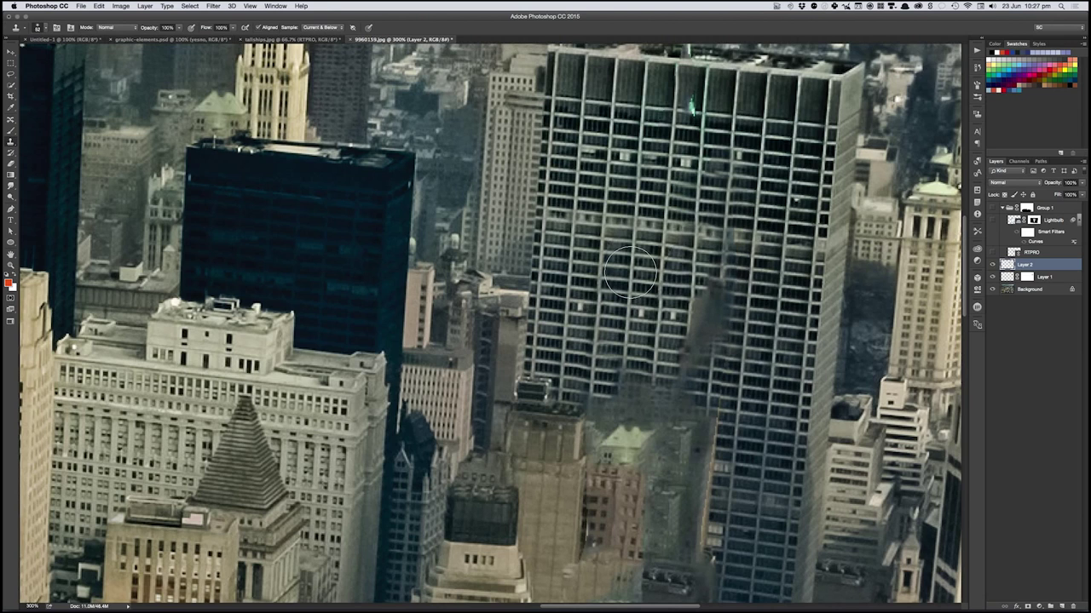
{"action": "mouse_move", "coordinate": [675, 348]}
{"action": "left_mouse_down"}
{"action": "mouse_move", "coordinate": [610, 423]}
{"action": "mouse_move", "coordinate": [634, 439]}
{"action": "left_mouse_up"}
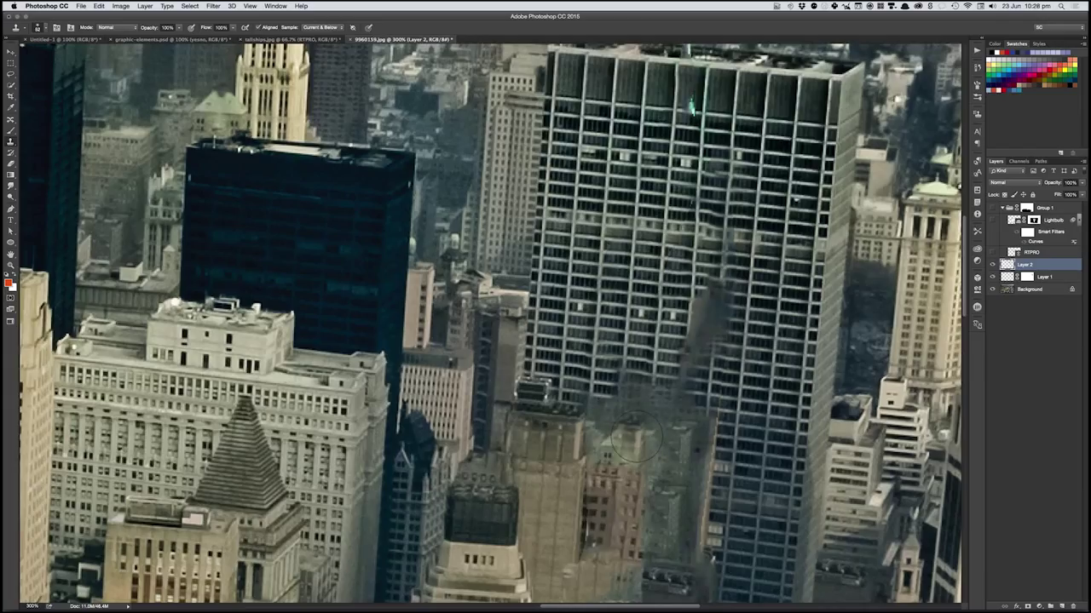
{"action": "left_click_drag", "start_coordinate": [634, 439], "coordinate": [638, 441]}
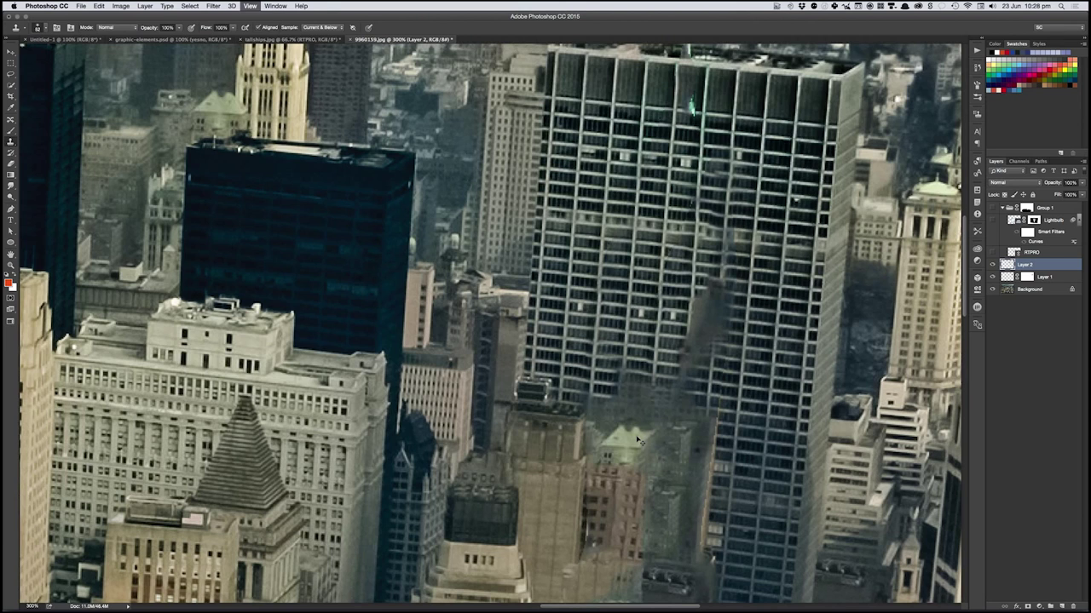
{"action": "key", "text": "super+minus"}
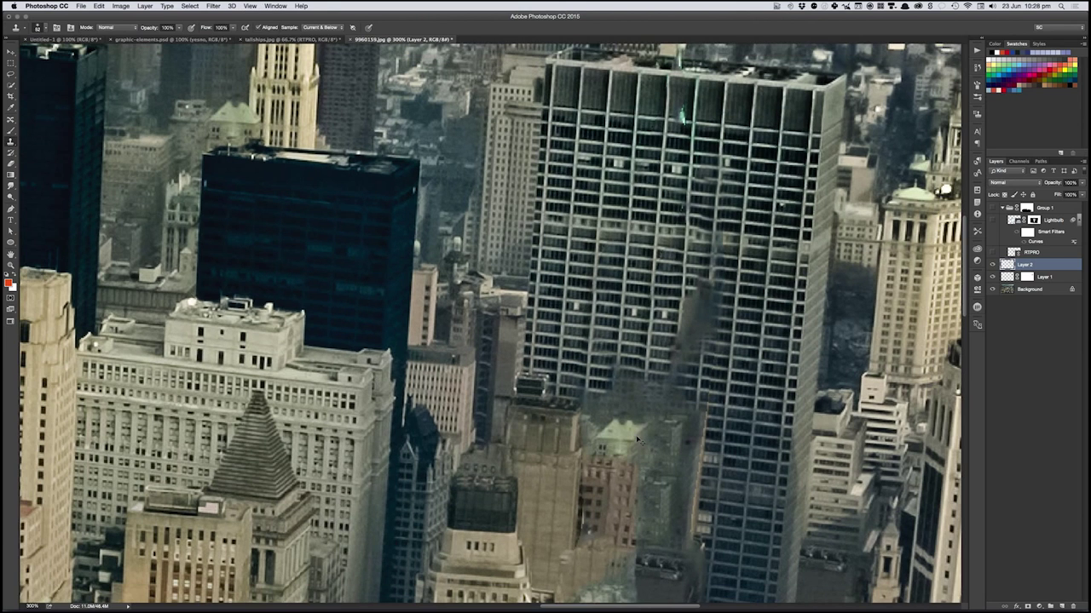
{"action": "key", "text": "super+minus"}
{"action": "key", "text": "super+minus"}
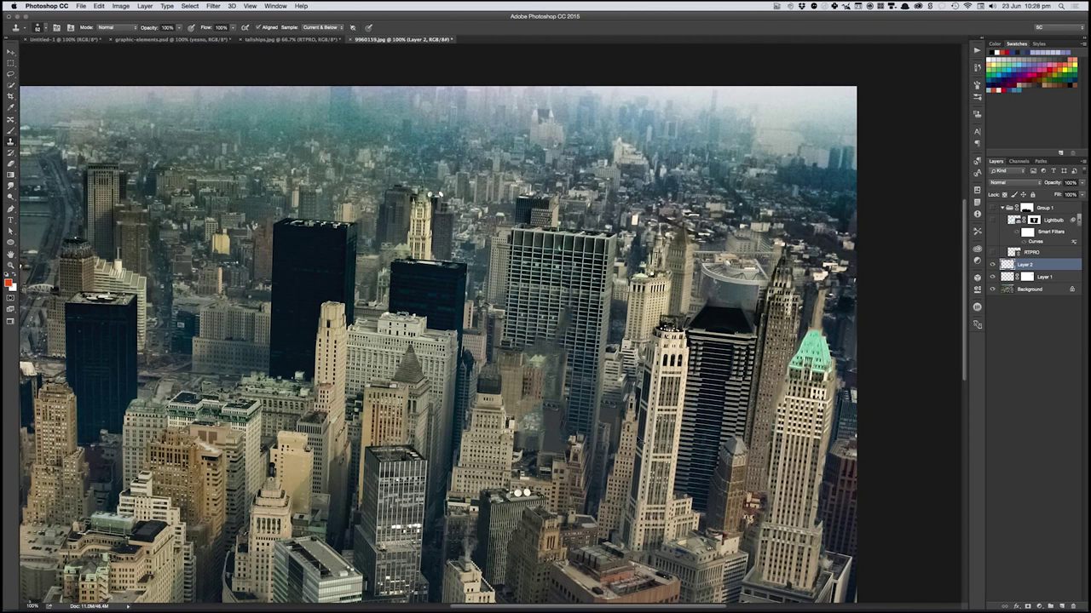
{"action": "key", "text": "super+0"}
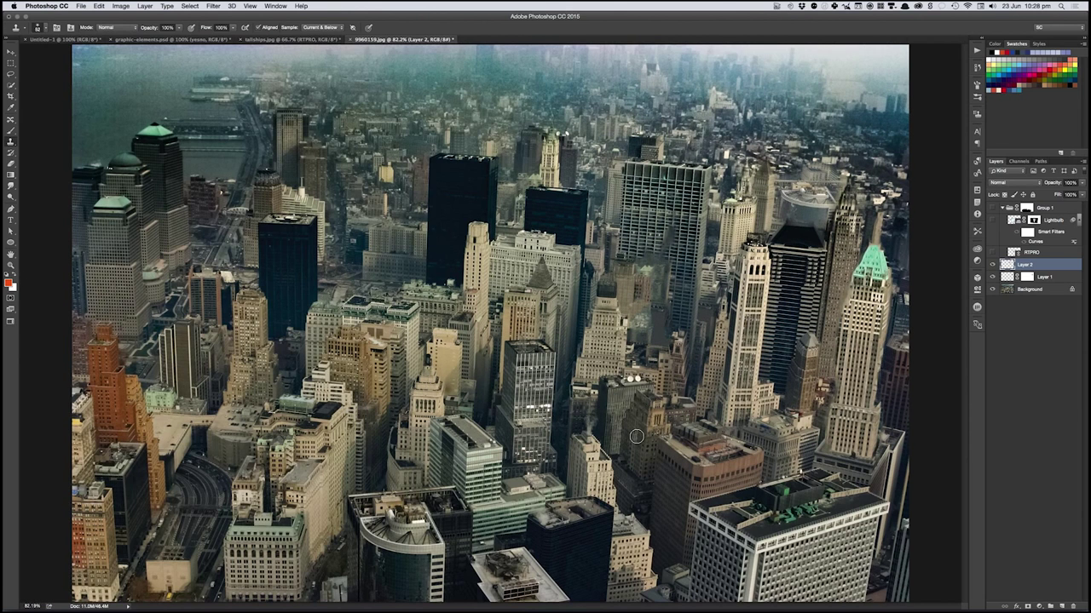